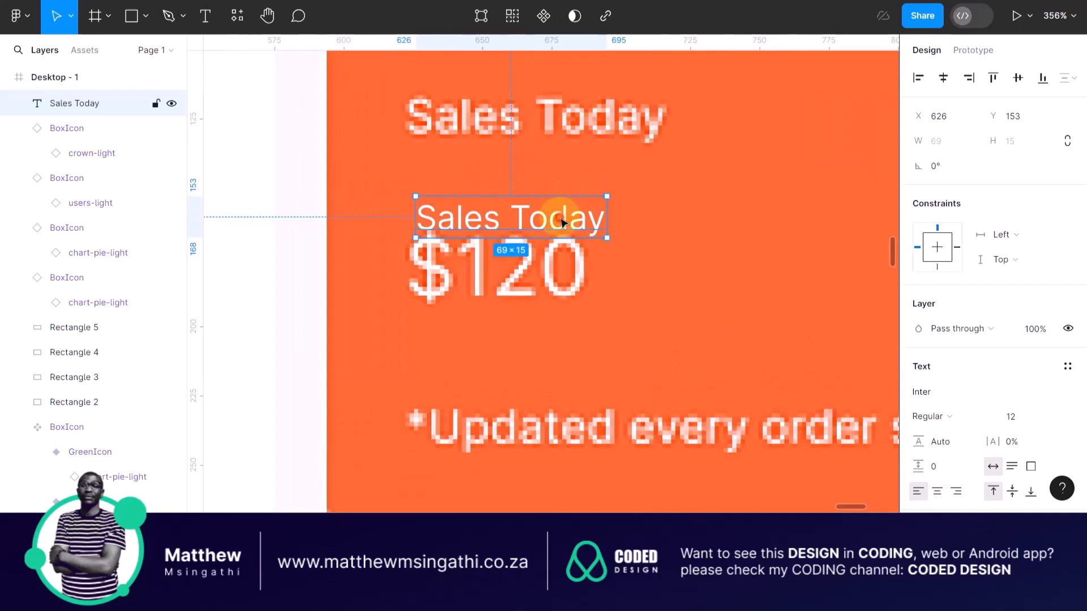
- Scale the Sales Today text to 96 × 20 and place it over the title on the large orange reference card
key("k")
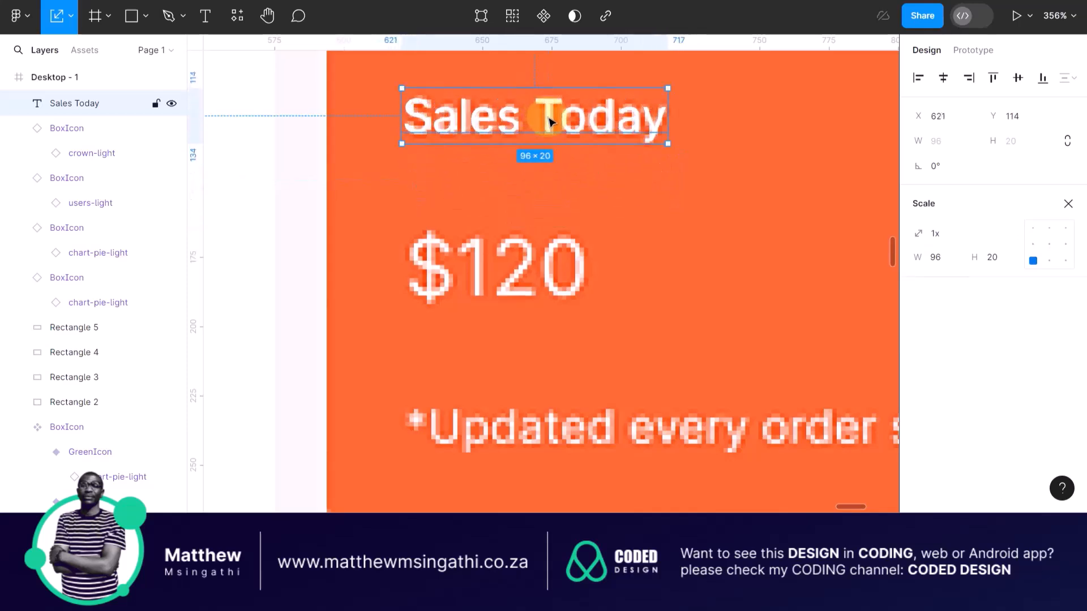
scroll(546, 116, "down", 3)
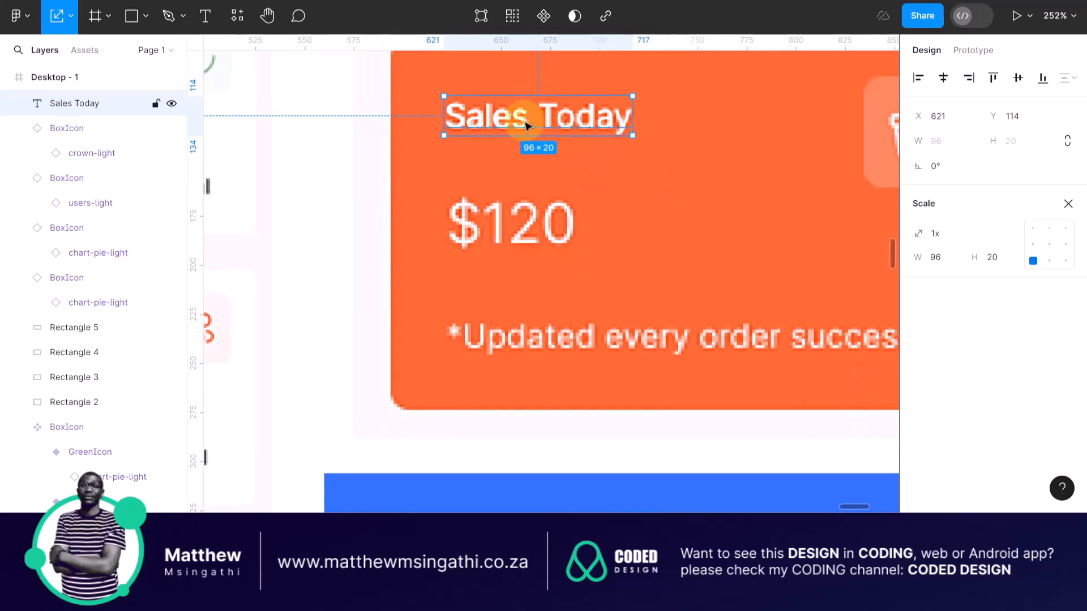
scroll(520, 116, "down", 3)
scroll(526, 125, "down", 2)
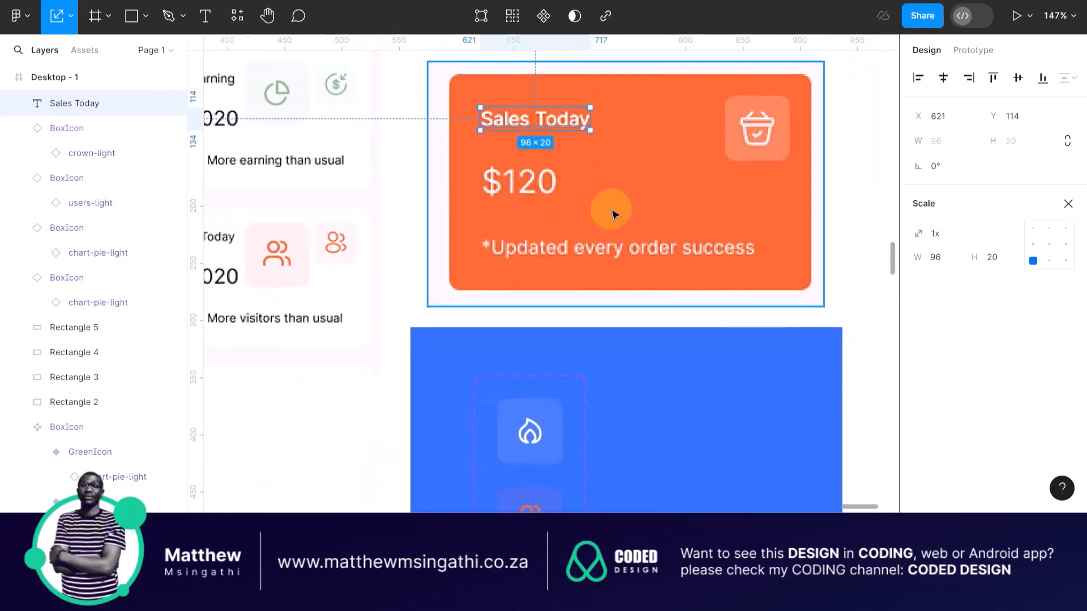
- Change the chart-pie BoxIcon on the small orange Sales Today card to the WHITE icon type
scroll(611, 214, "right", 3)
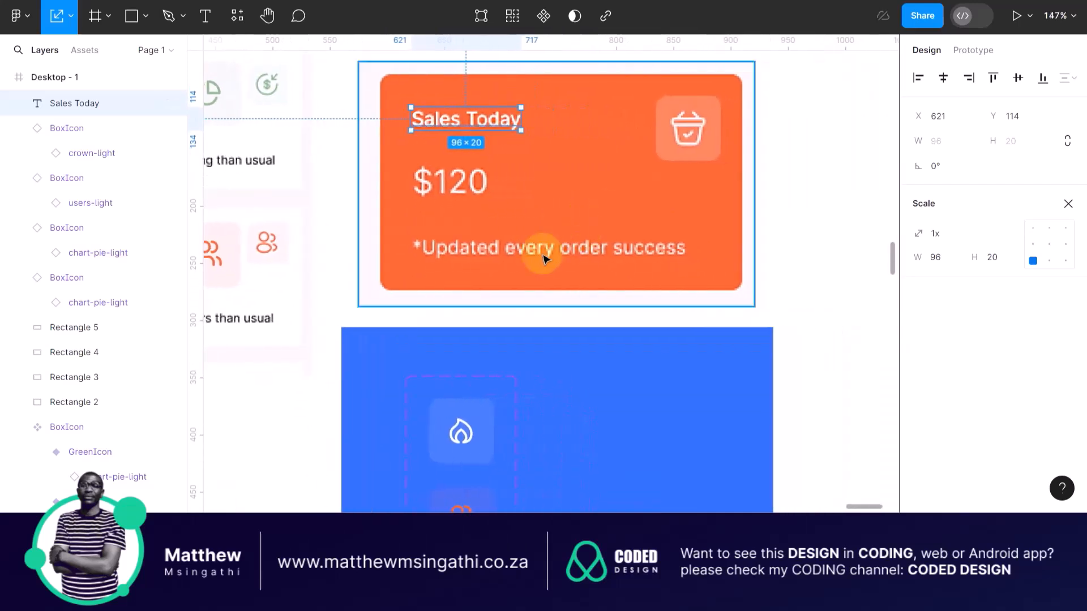
scroll(544, 259, "down", 3)
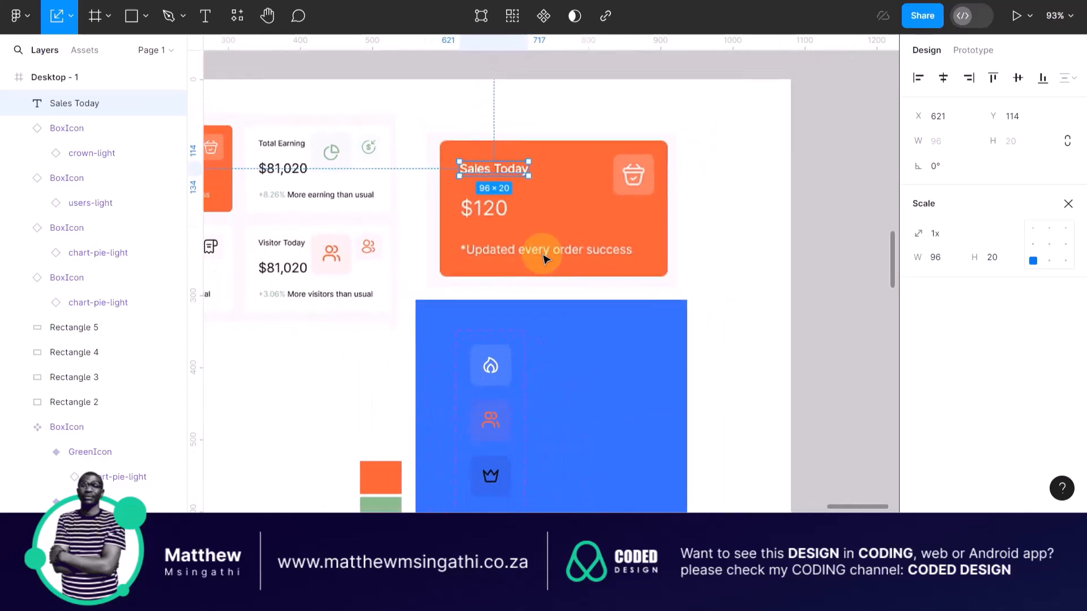
scroll(544, 258, "left", 3)
scroll(543, 258, "down", 2)
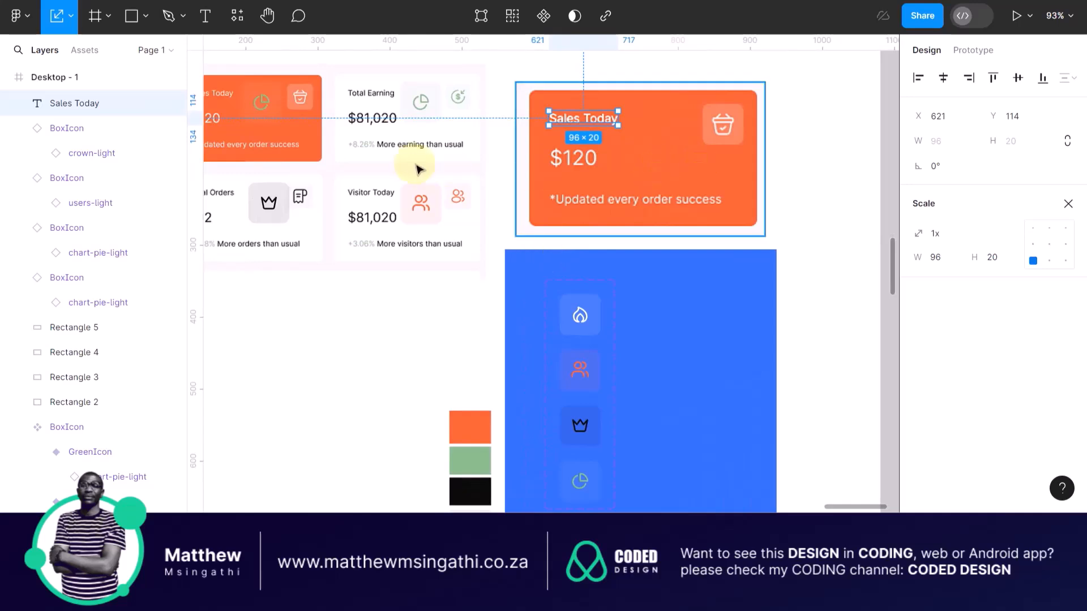
left_click(263, 104)
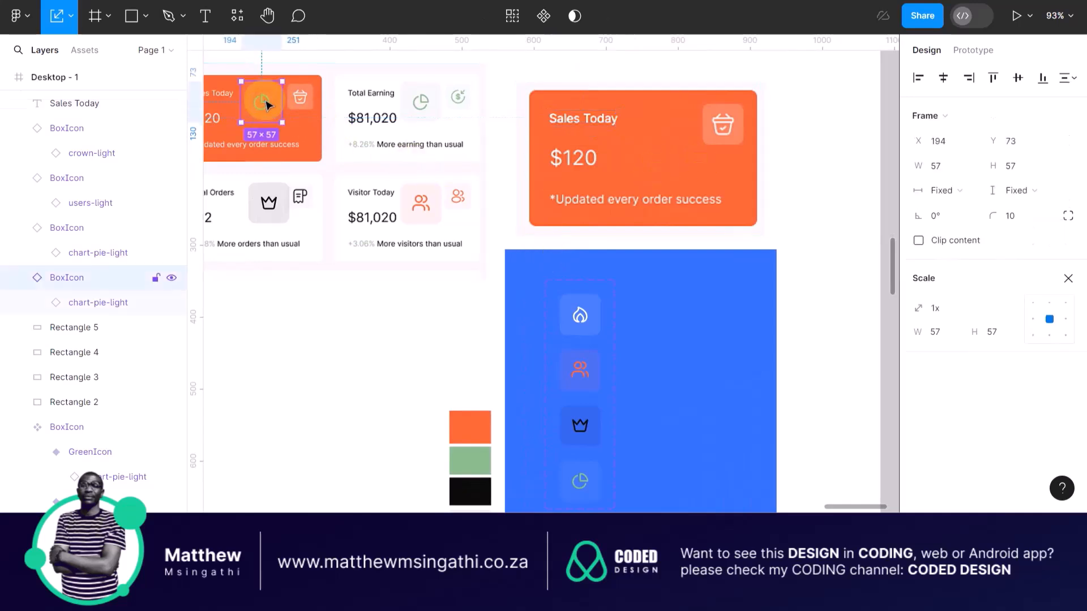
mouse_move(265, 105)
left_mouse_down()
mouse_move(288, 113)
mouse_move(273, 117)
left_mouse_up()
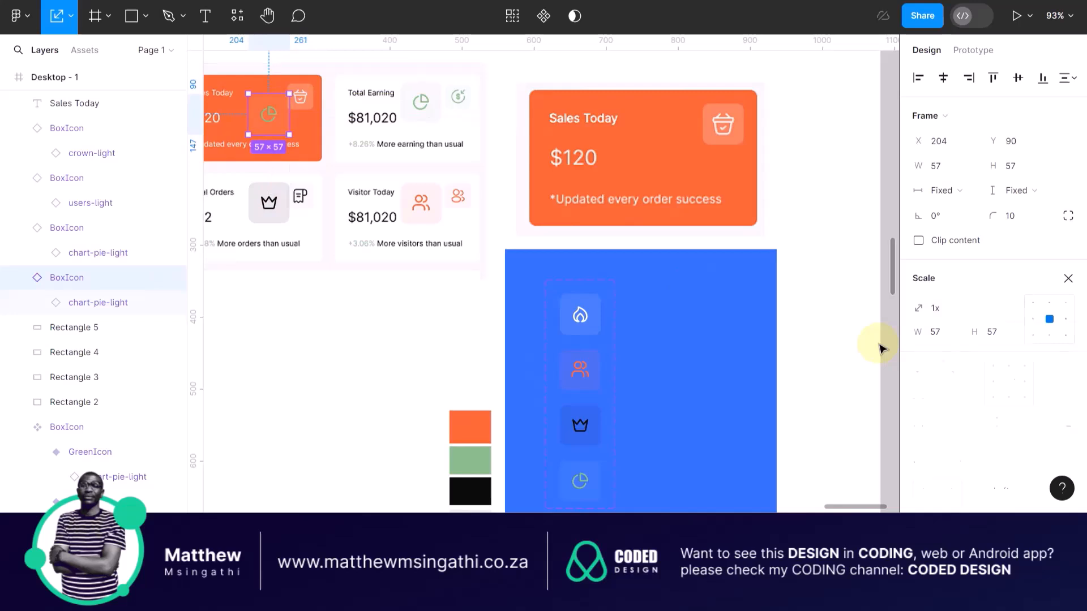
key("v")
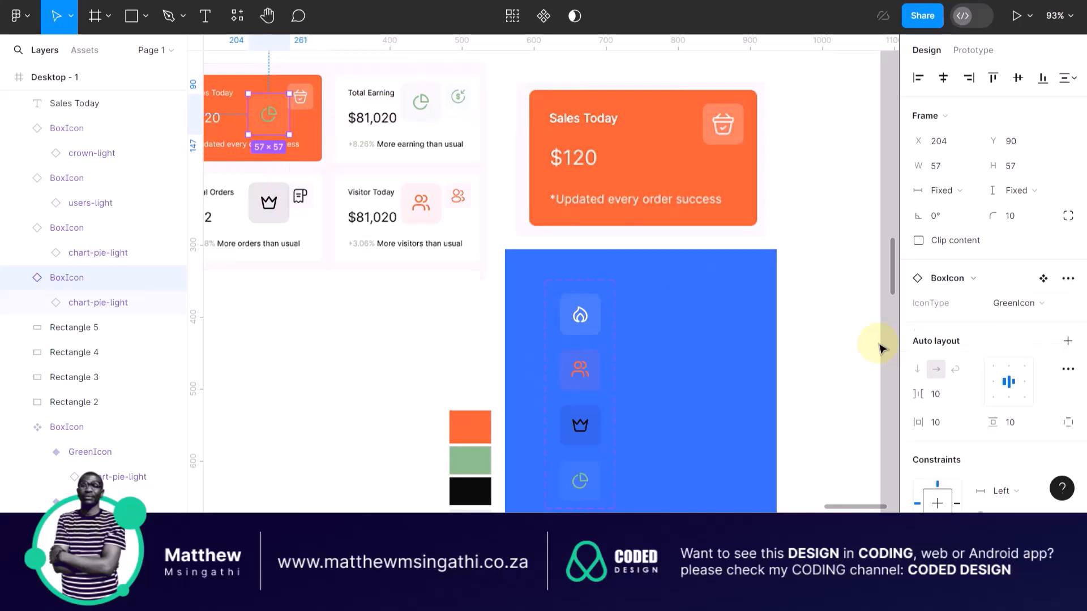
left_click(1042, 304)
left_click(970, 318)
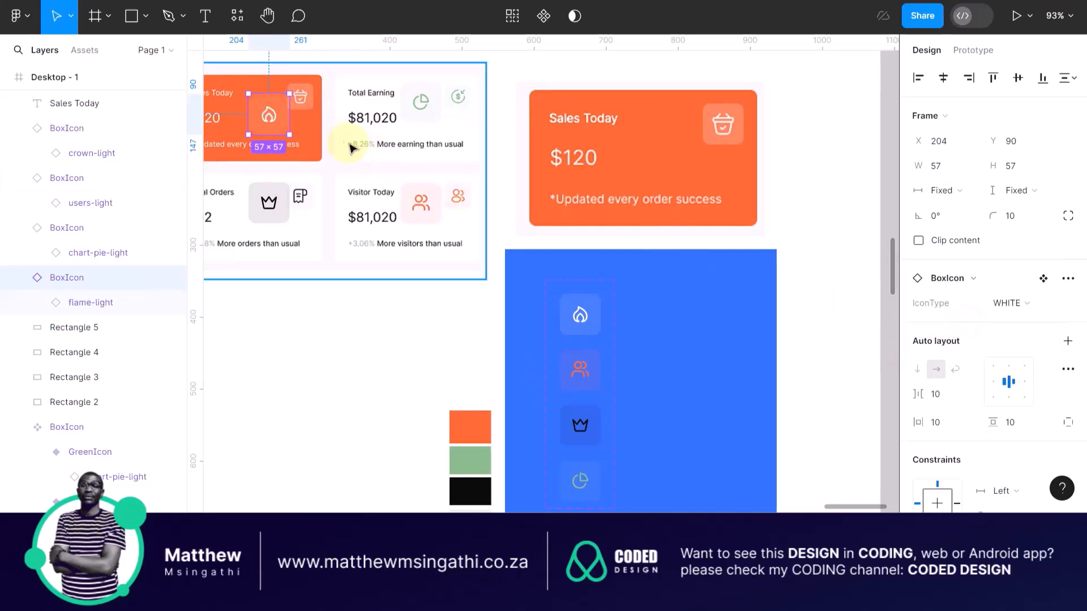
- Move the white flame BoxIcon onto the large orange card, directly over the reference basket icon
left_click_drag(274, 112, 668, 136)
scroll(667, 136, "up", 10)
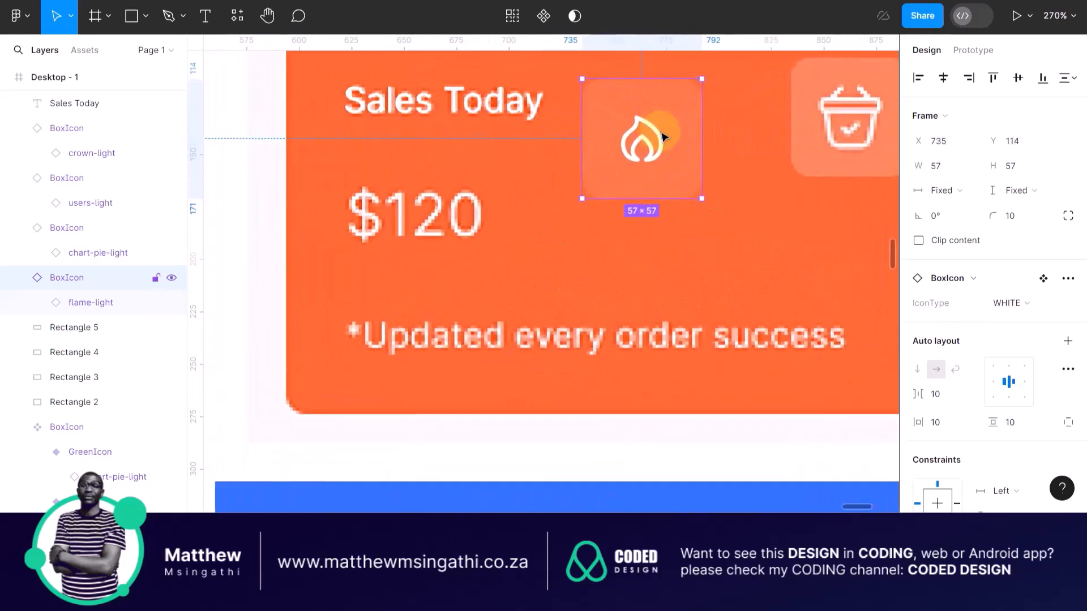
scroll(560, 150, "down", 2)
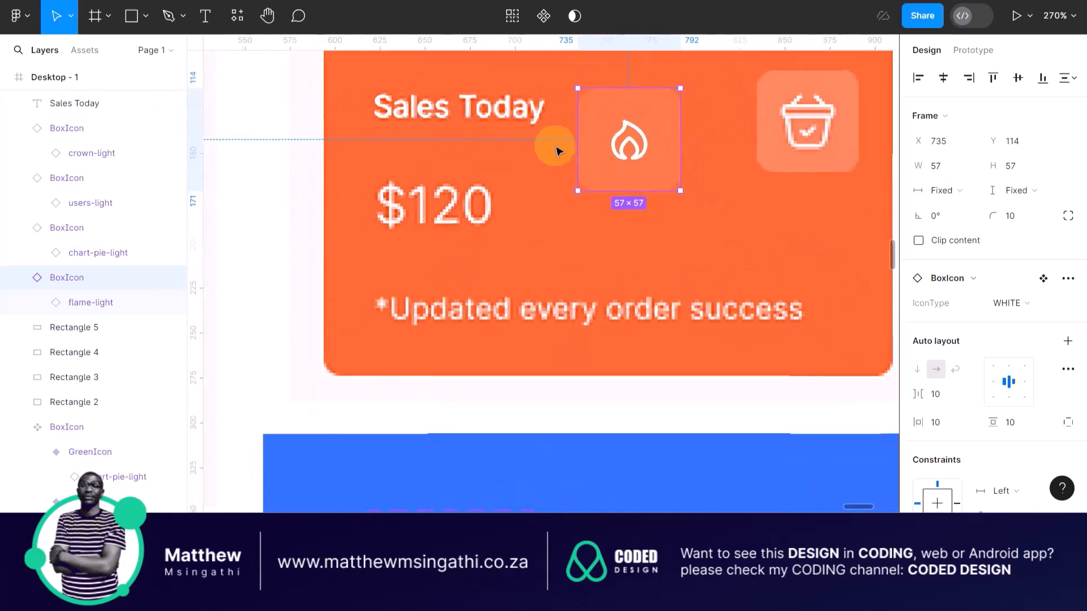
left_click_drag(620, 116, 802, 100)
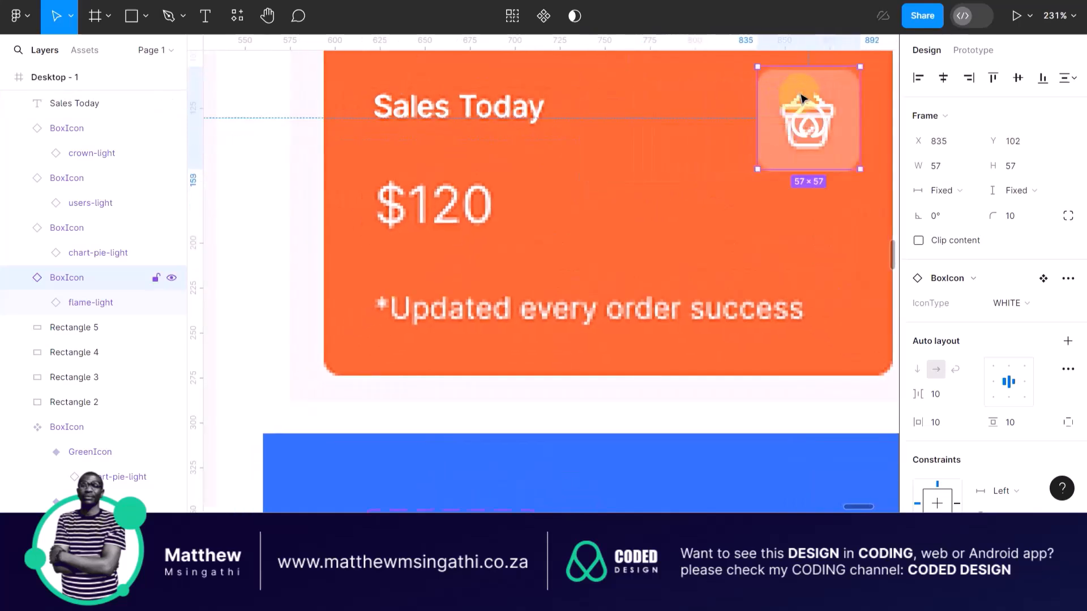
- Add auto layout to the Sales Today text and the flame BoxIcon together
scroll(802, 100, "down", 4)
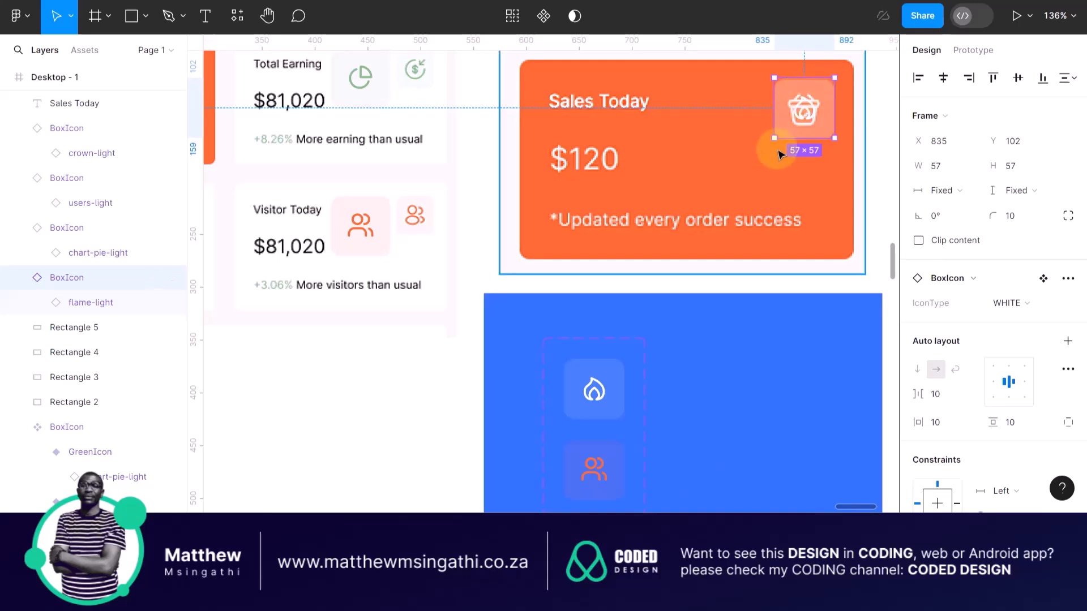
left_click(634, 107, "shift")
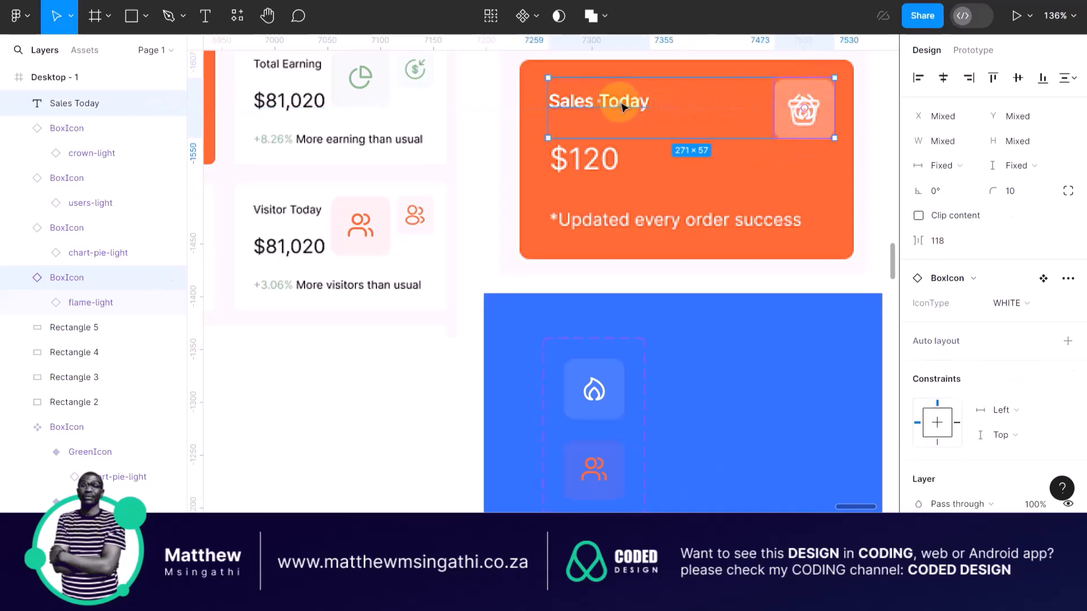
mouse_move(621, 103)
left_mouse_down()
mouse_move(621, 132)
mouse_move(620, 102)
left_mouse_up()
right_click(621, 102)
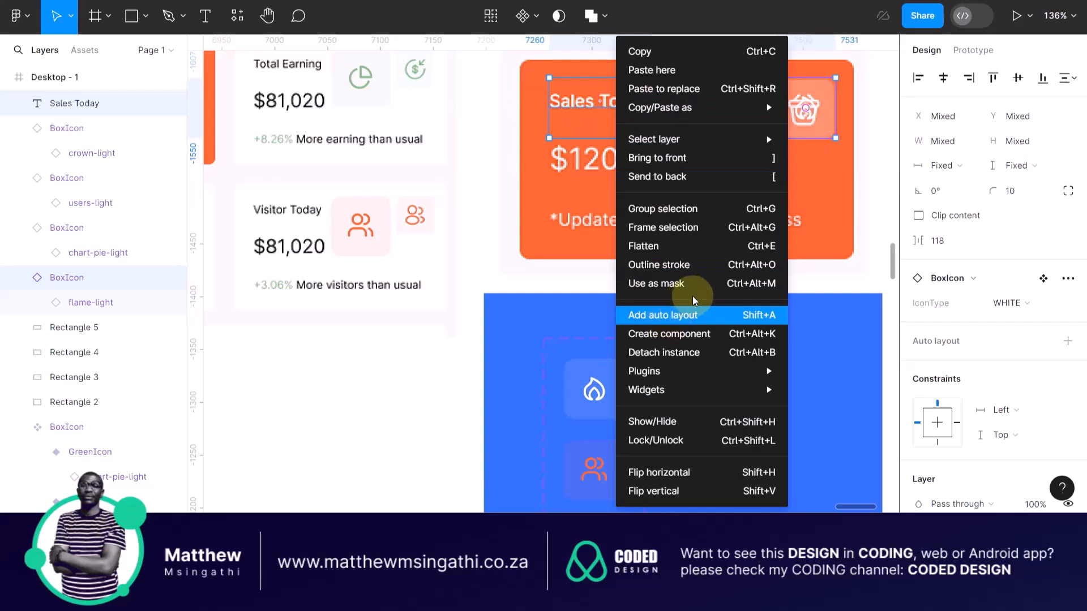
left_click(702, 321)
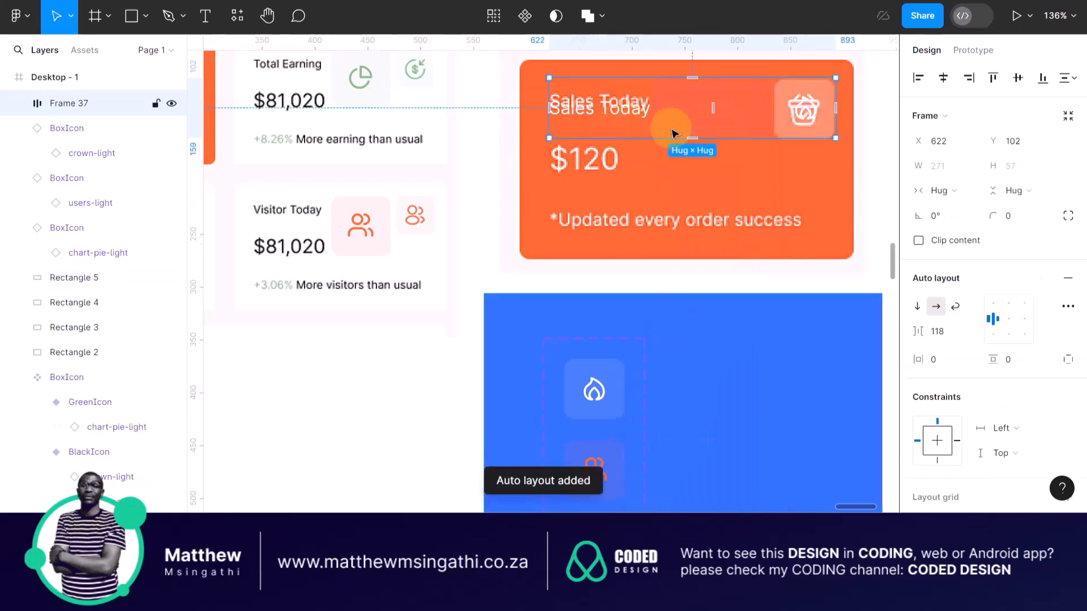
- Align the auto layout frame's contents to top center and place the frame over the reference title and basket icon
scroll(660, 116, "right", 3)
scroll(651, 118, "up", 3)
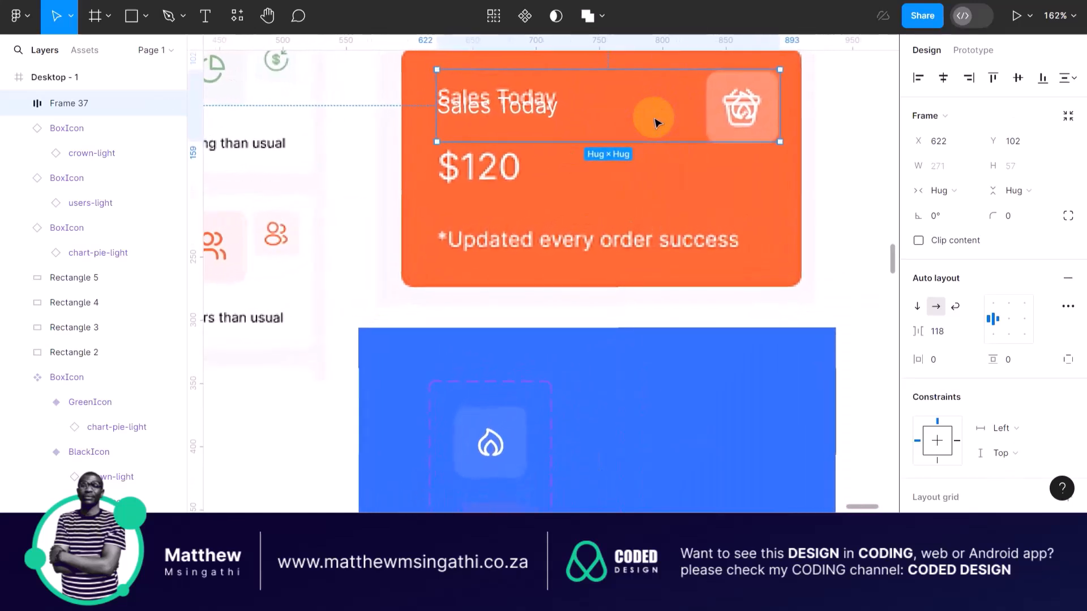
mouse_move(542, 117)
left_mouse_down()
mouse_move(547, 205)
mouse_move(445, 190)
mouse_move(582, 206)
mouse_move(746, 200)
mouse_move(431, 198)
mouse_move(507, 201)
mouse_move(758, 165)
mouse_move(721, 189)
mouse_move(730, 189)
mouse_move(545, 215)
mouse_move(547, 205)
mouse_move(687, 206)
mouse_move(736, 194)
mouse_move(724, 100)
mouse_move(735, 212)
mouse_move(531, 120)
mouse_move(522, 93)
mouse_move(732, 83)
mouse_move(686, 91)
mouse_move(724, 89)
left_mouse_up()
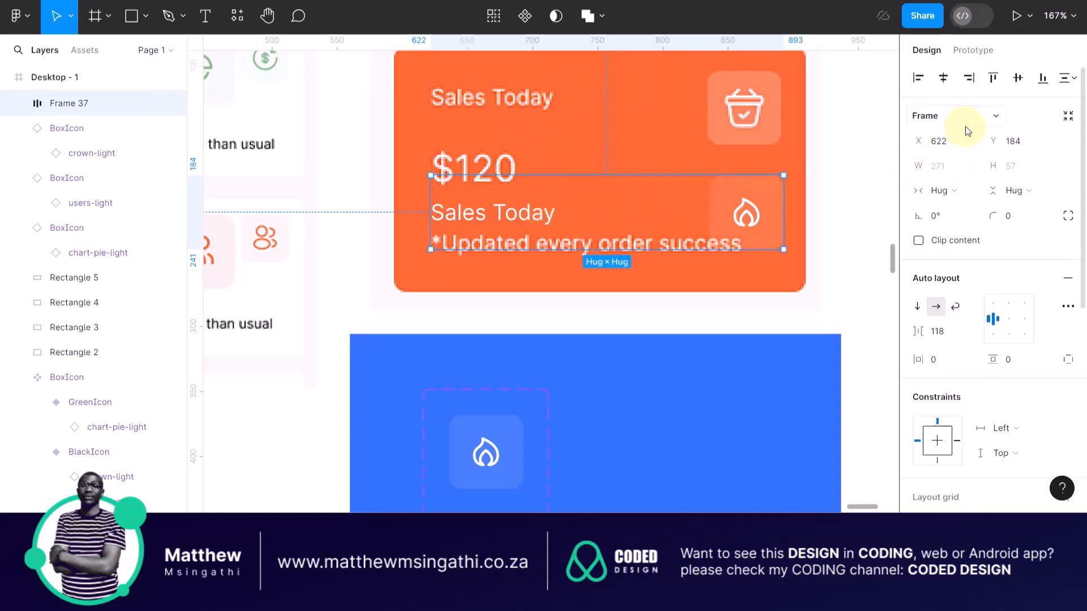
left_click(1010, 304)
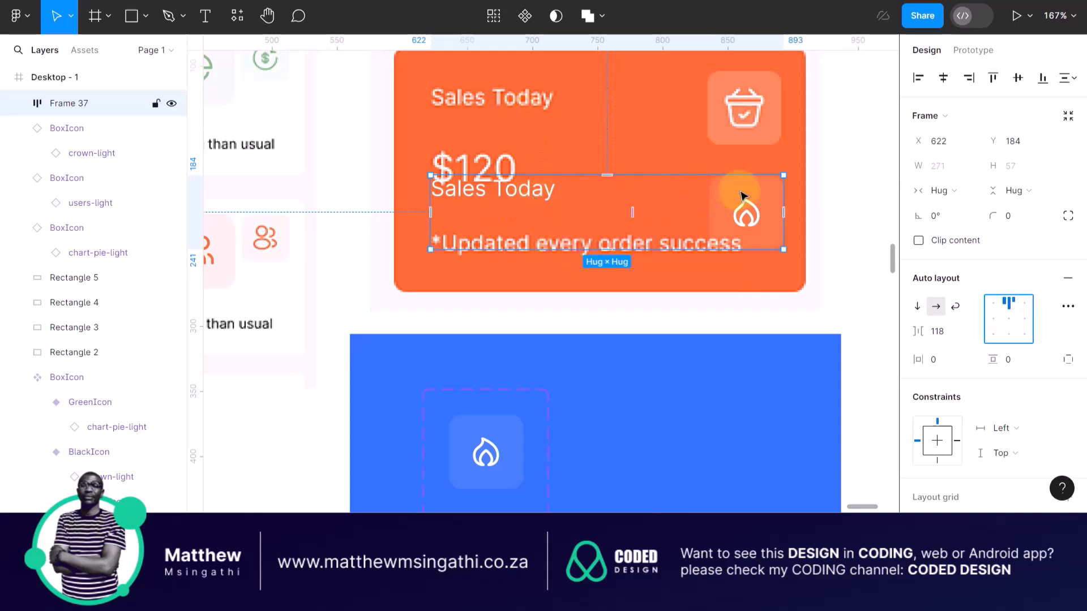
left_click_drag(734, 195, 735, 90)
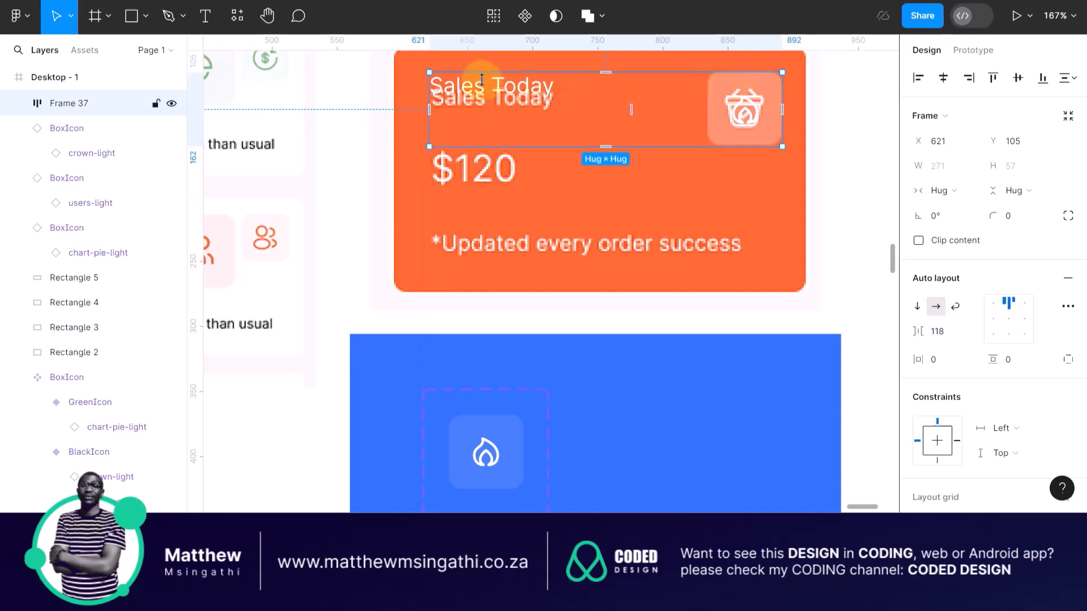
- Wrap the Sales Today text in its own auto layout and set its vertical padding to 7.8
scroll(491, 91, "up", 5)
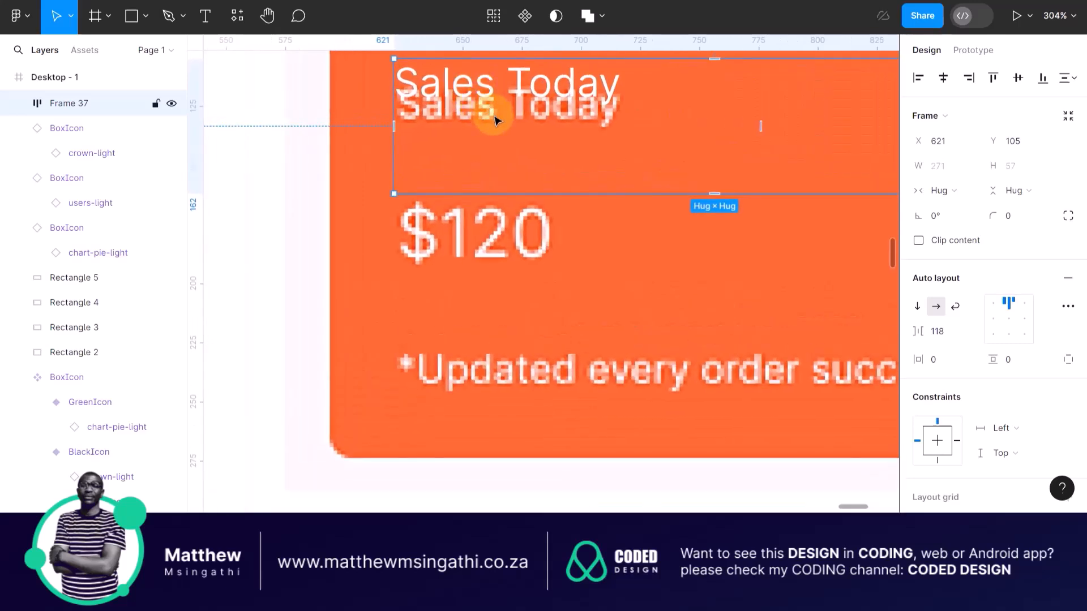
double_click(518, 82)
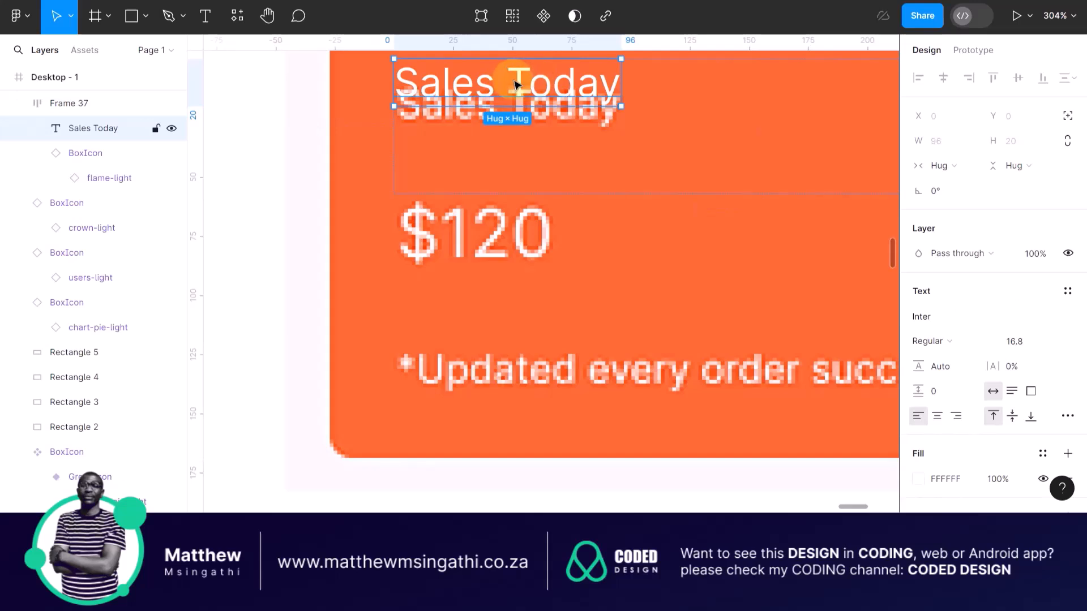
right_click(515, 85)
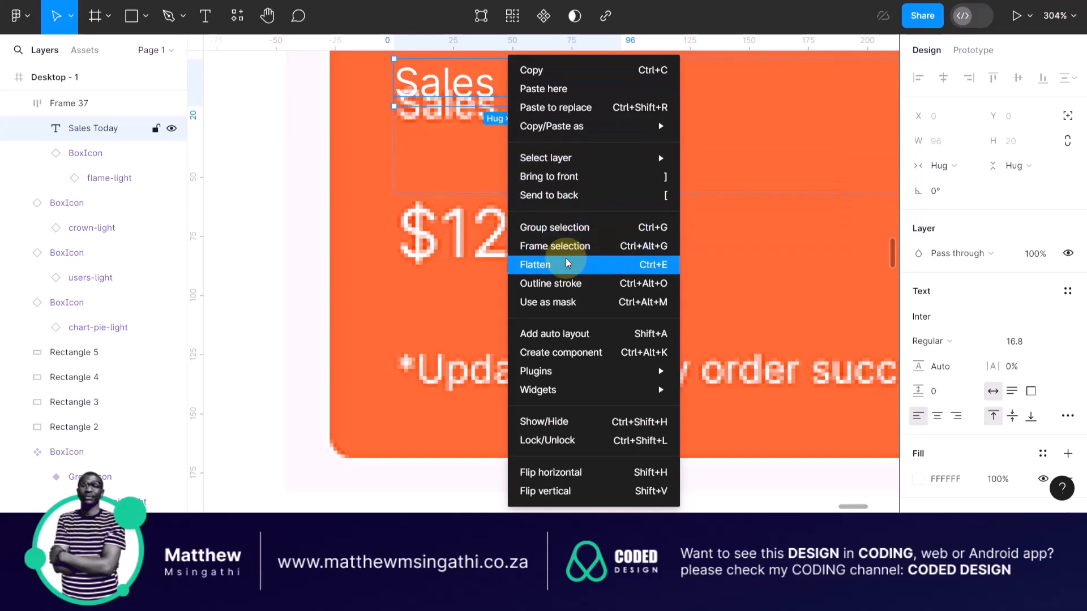
left_click(576, 334)
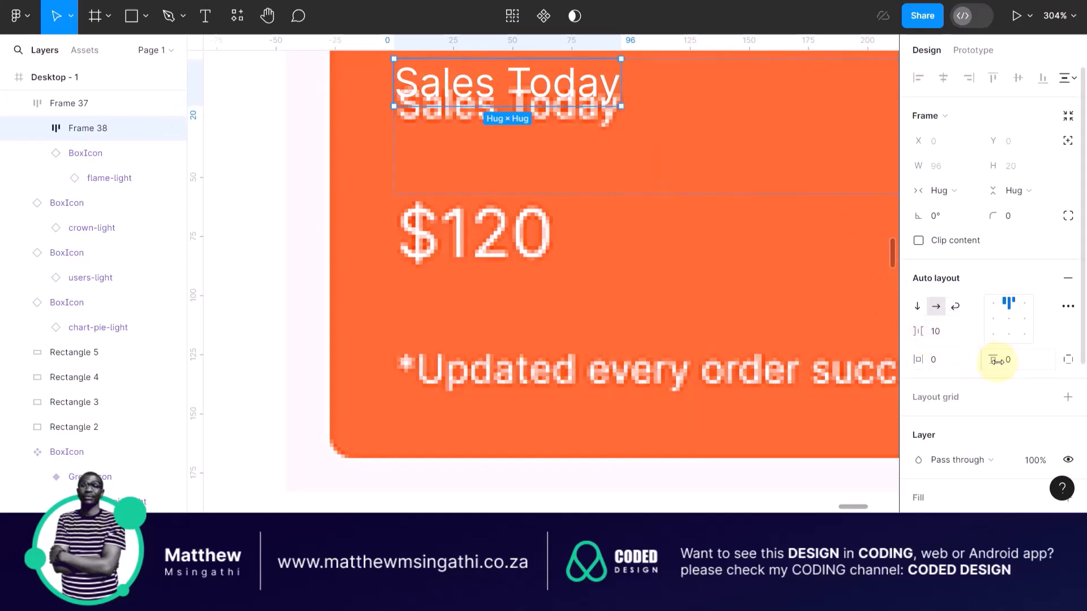
left_click_drag(994, 361, 1071, 376)
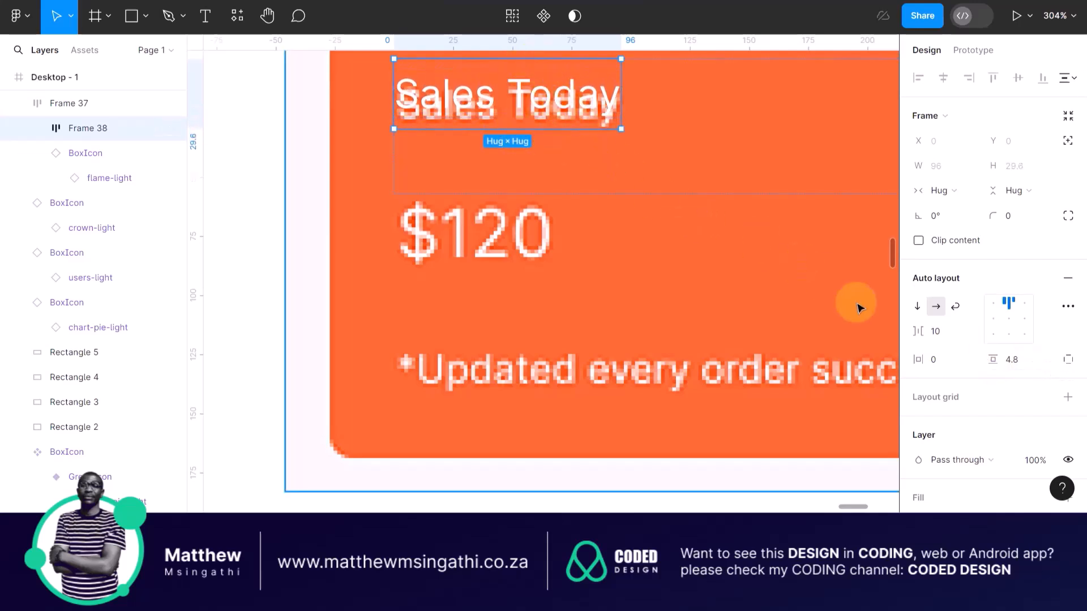
left_click_drag(992, 360, 1039, 369)
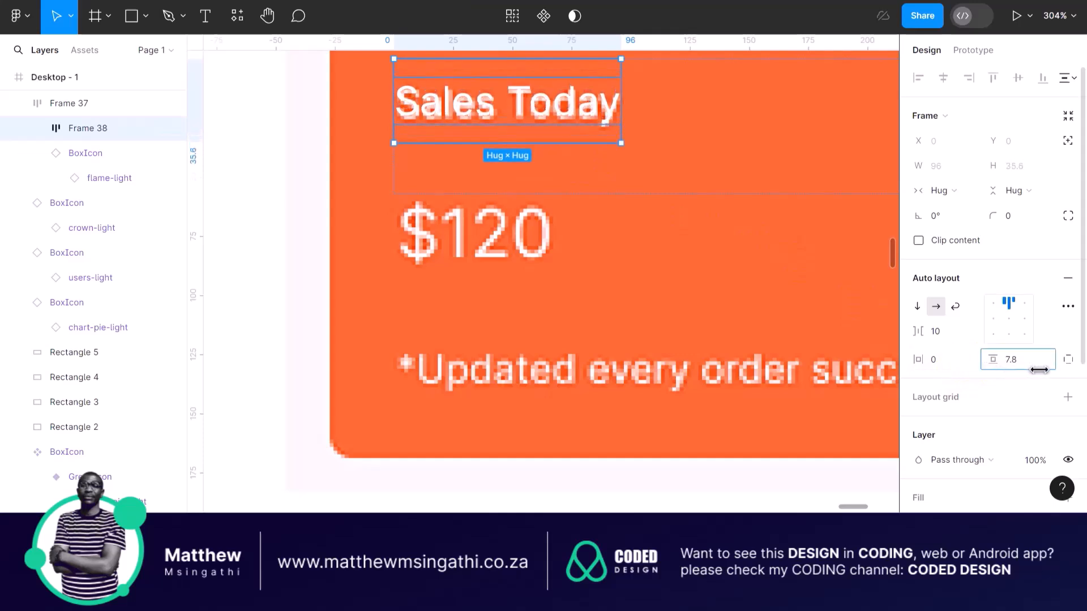
- Add a new text layer reading "$120" on the orange card, just above the "*Updated every order success" line
scroll(684, 334, "down", 5)
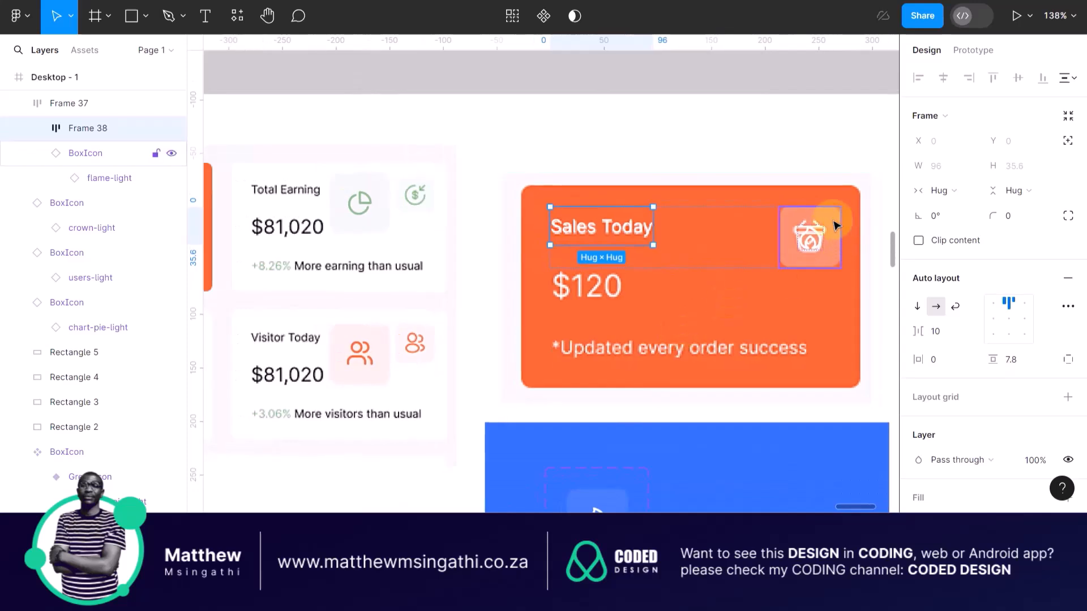
scroll(700, 236, "right", 5)
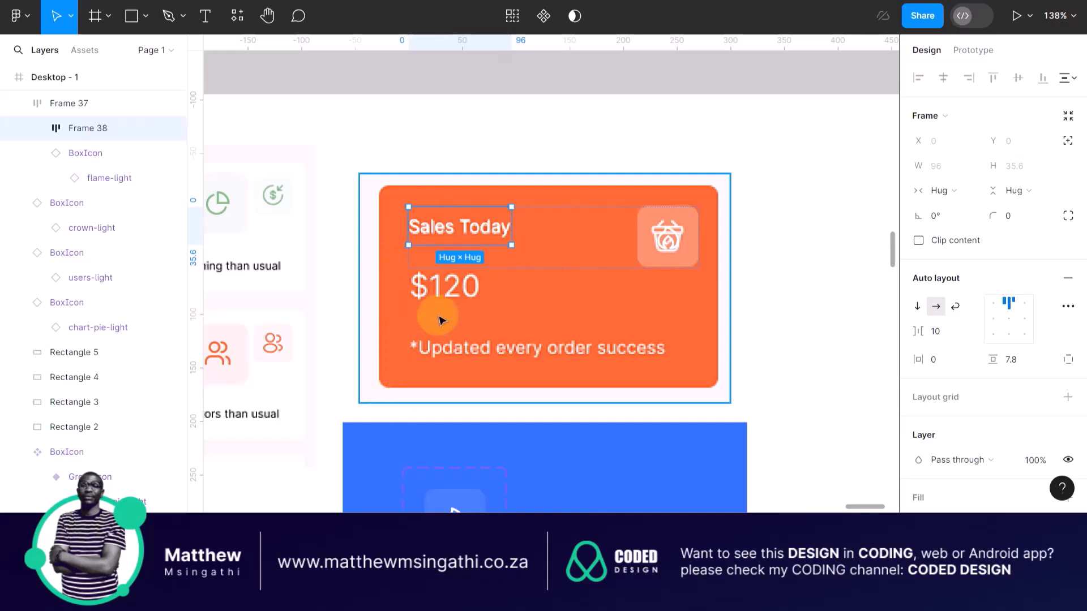
scroll(436, 316, "up", 5)
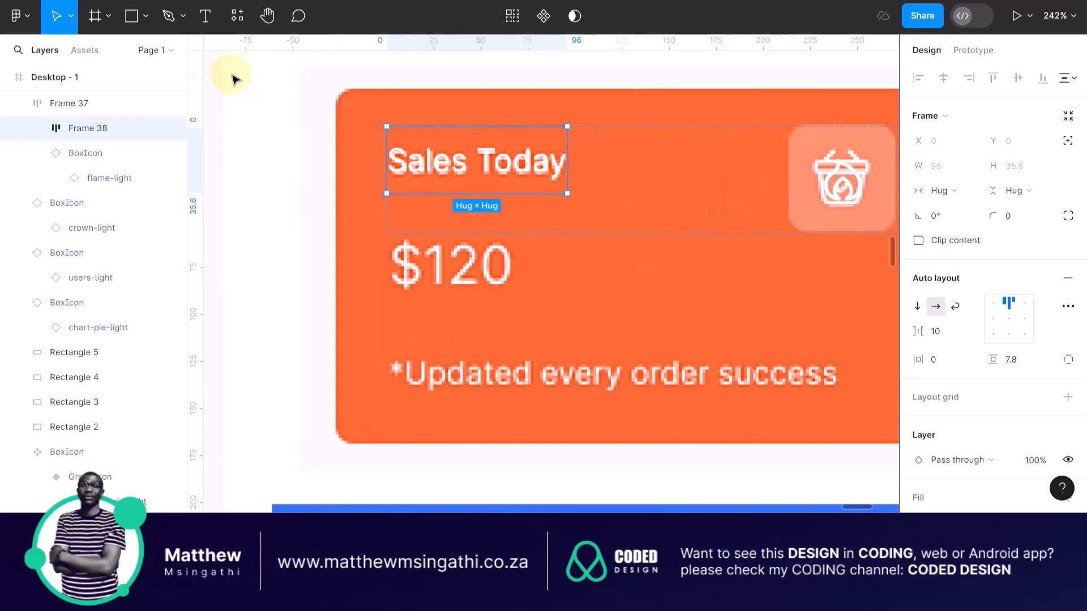
left_click(206, 16)
left_click(408, 333)
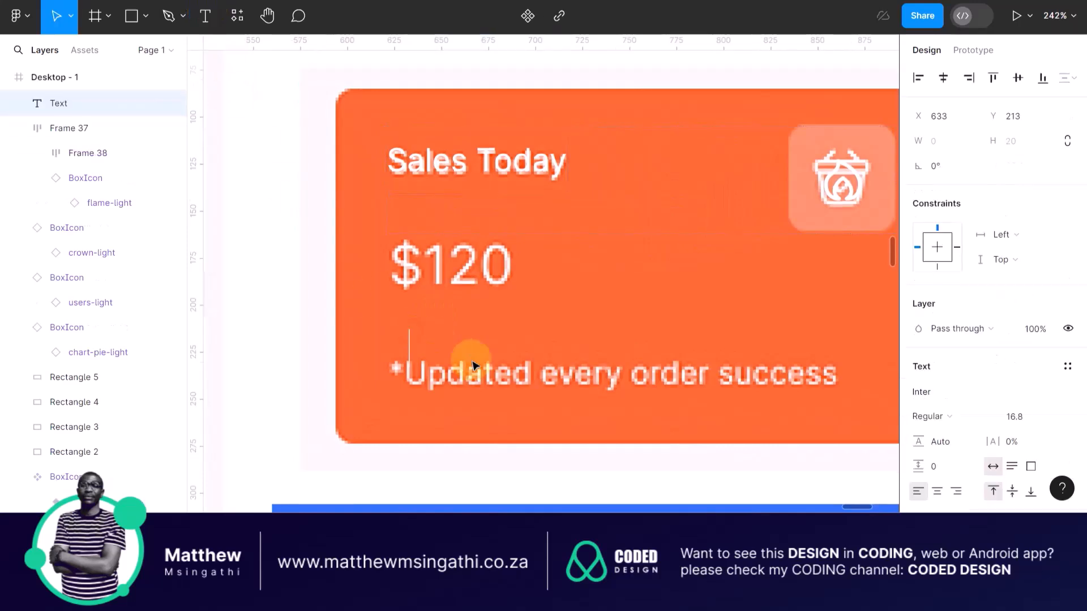
type("#")
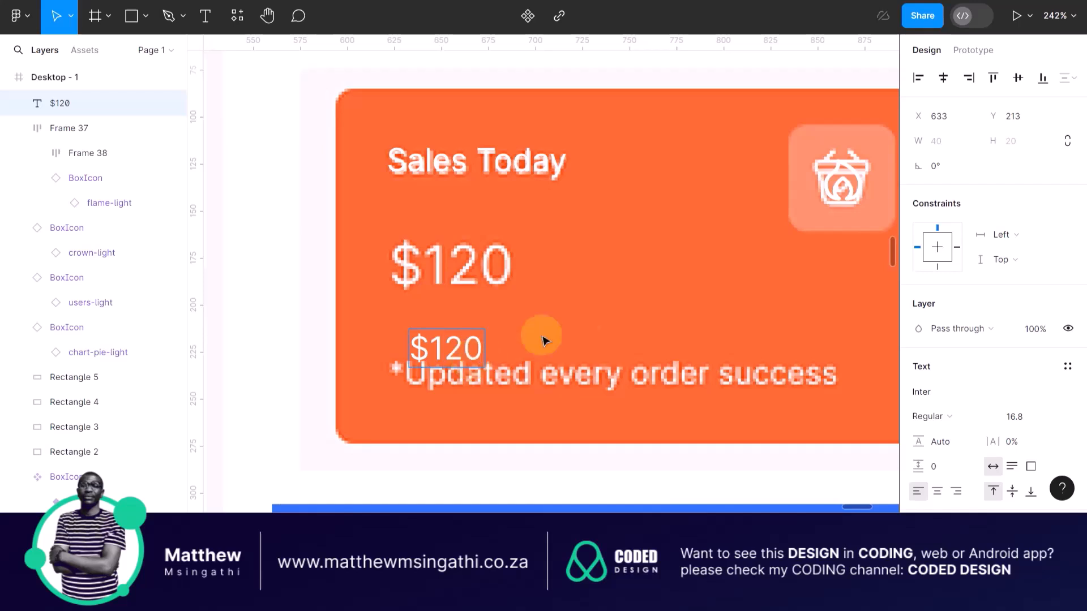
key("Escape")
- Scale the $120 text to about 67 × 35 and place it over the reference amount
left_click_drag(461, 340, 563, 266)
key("k")
scroll(563, 267, "up", 3)
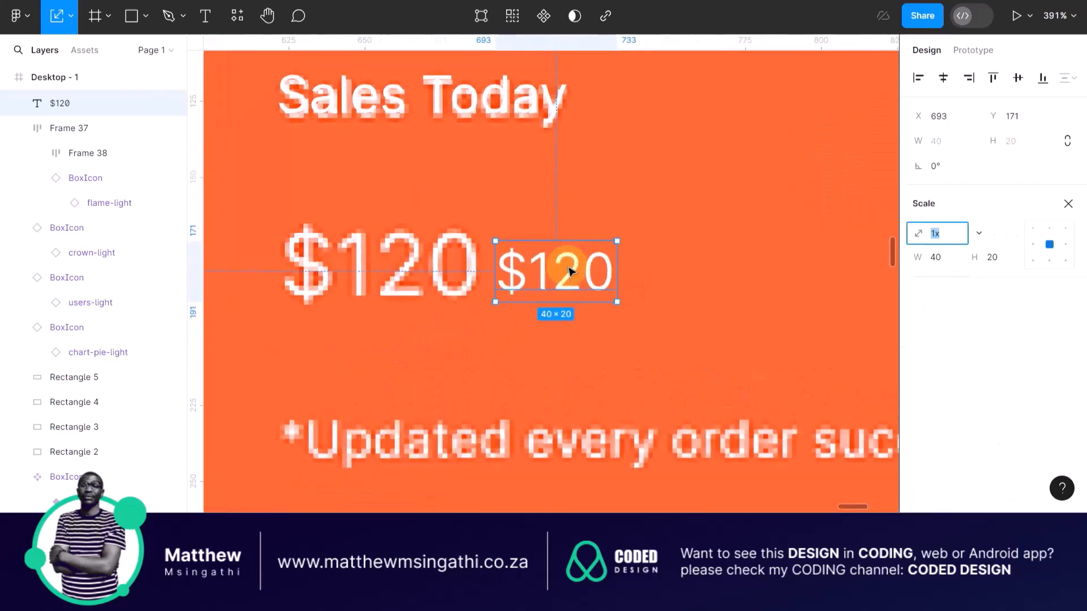
left_click_drag(616, 240, 672, 194)
left_click_drag(572, 235, 356, 259)
- Duplicate the $120 text into the space above the reference caption and scale the copy to about 35 × 18
scroll(356, 258, "down", 5)
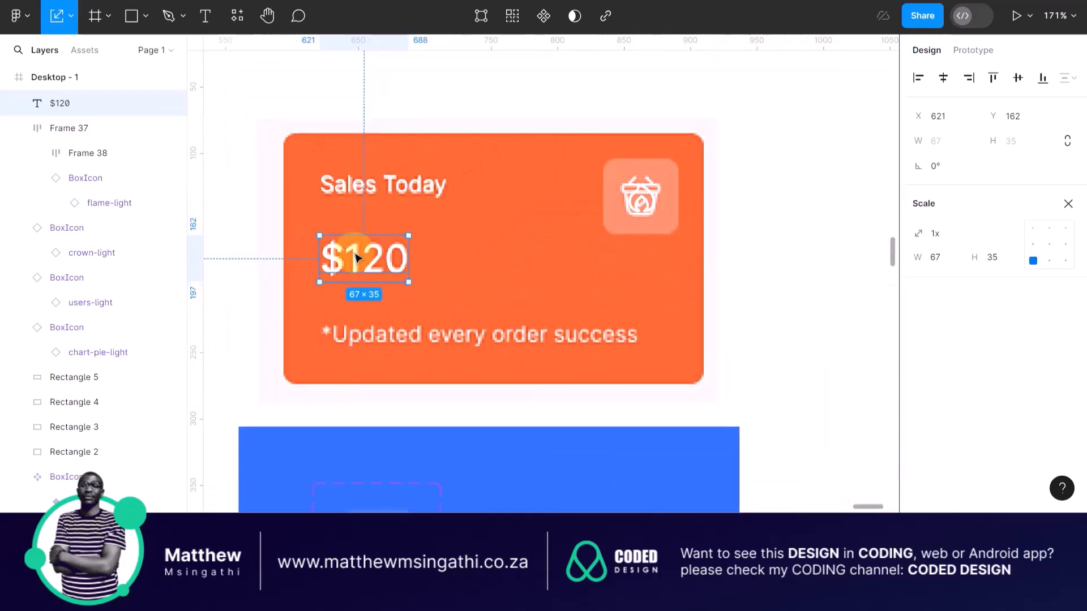
key("ctrl+d")
left_click_drag(356, 258, 372, 321)
scroll(371, 322, "up", 3)
key("v")
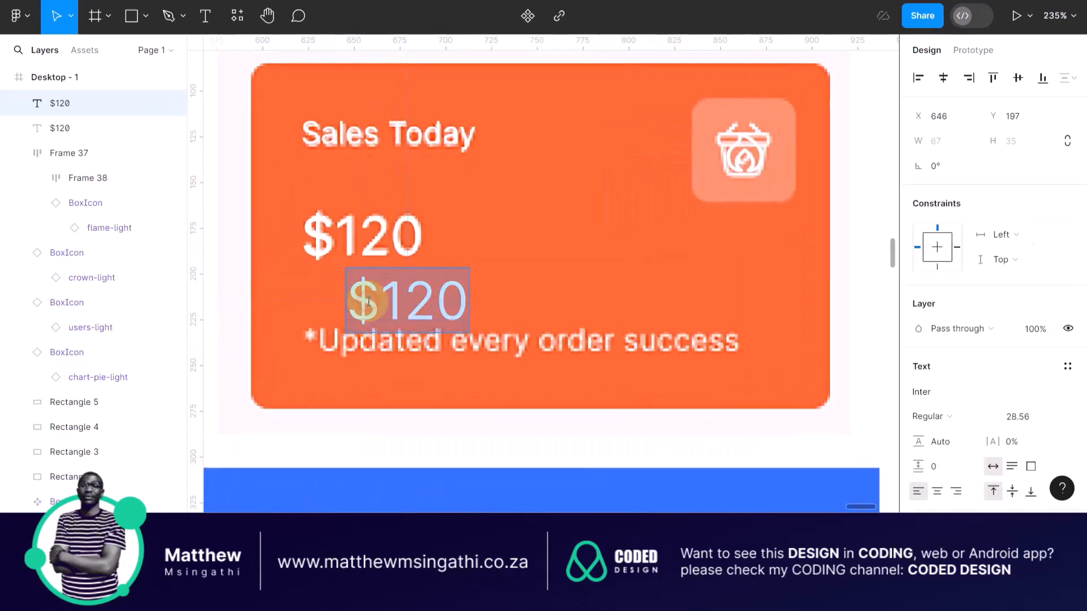
key("k")
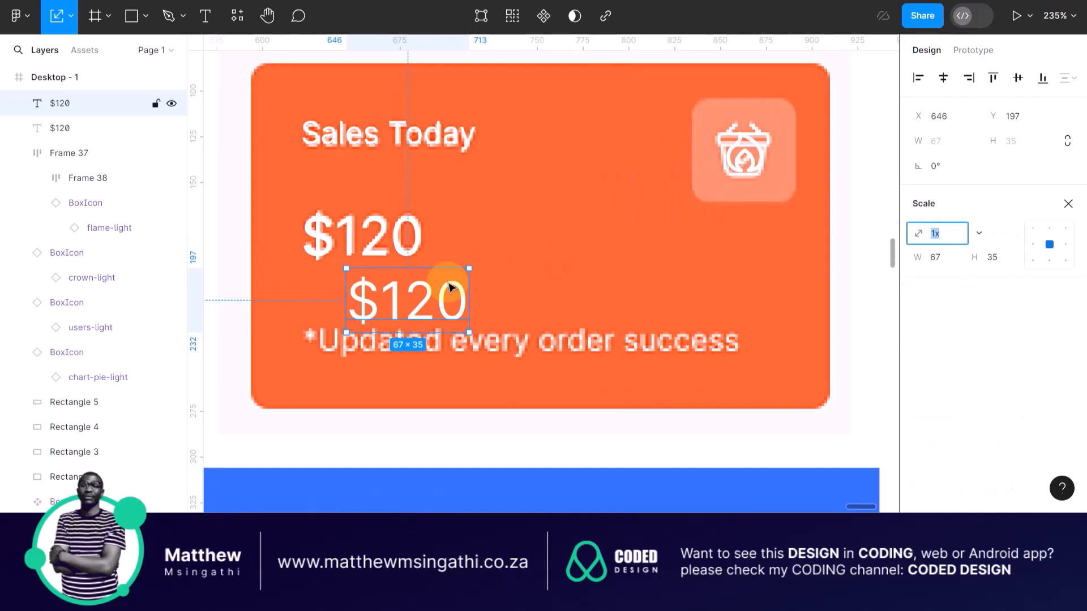
left_click_drag(469, 268, 397, 304)
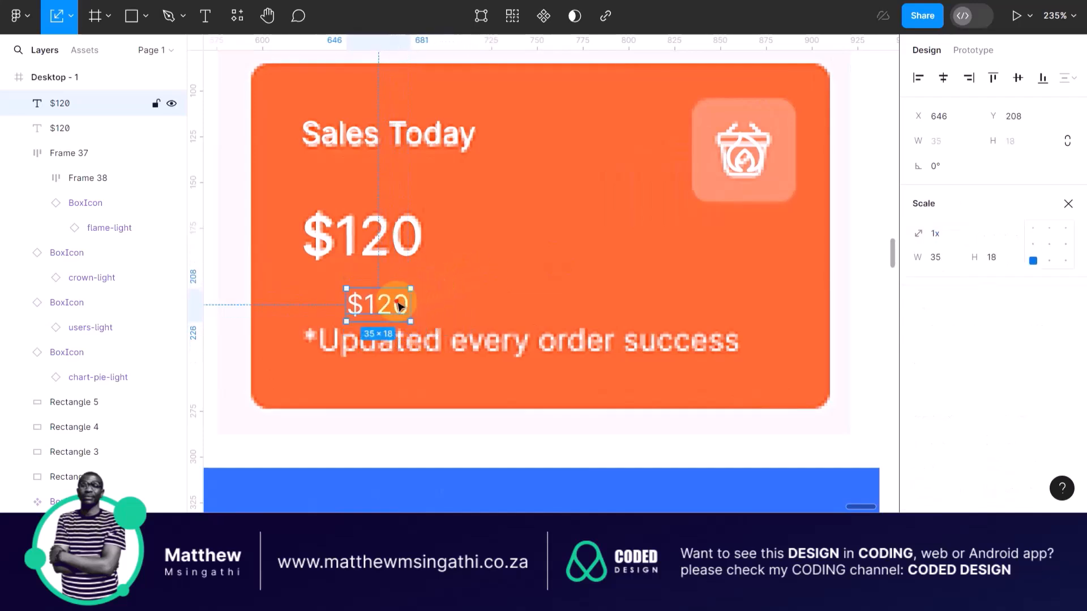
- Replace the duplicated text's content with "*Updated every order success"
double_click(397, 302)
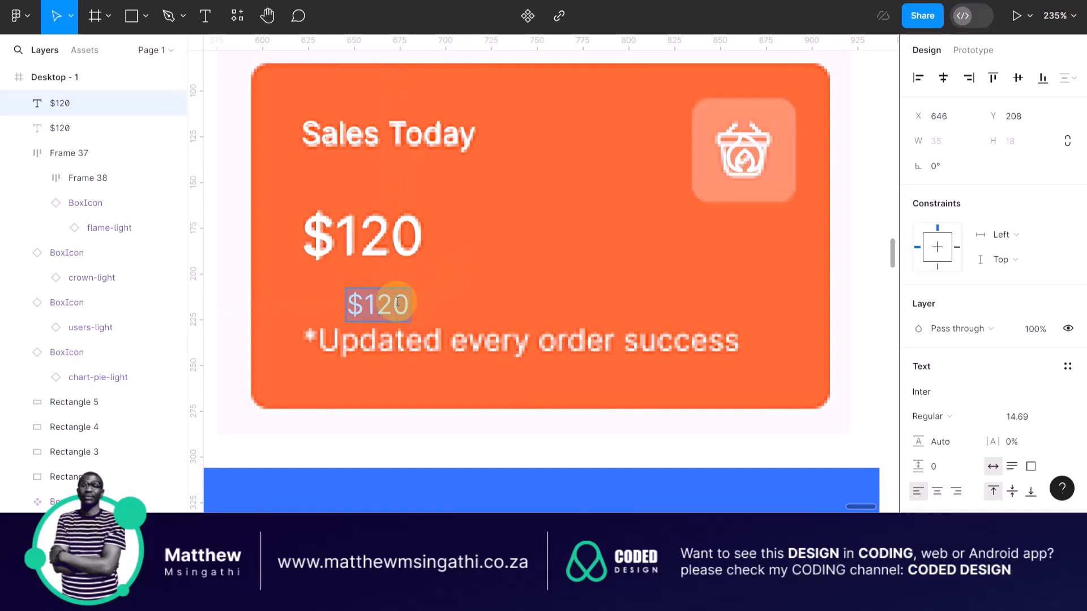
type("*")
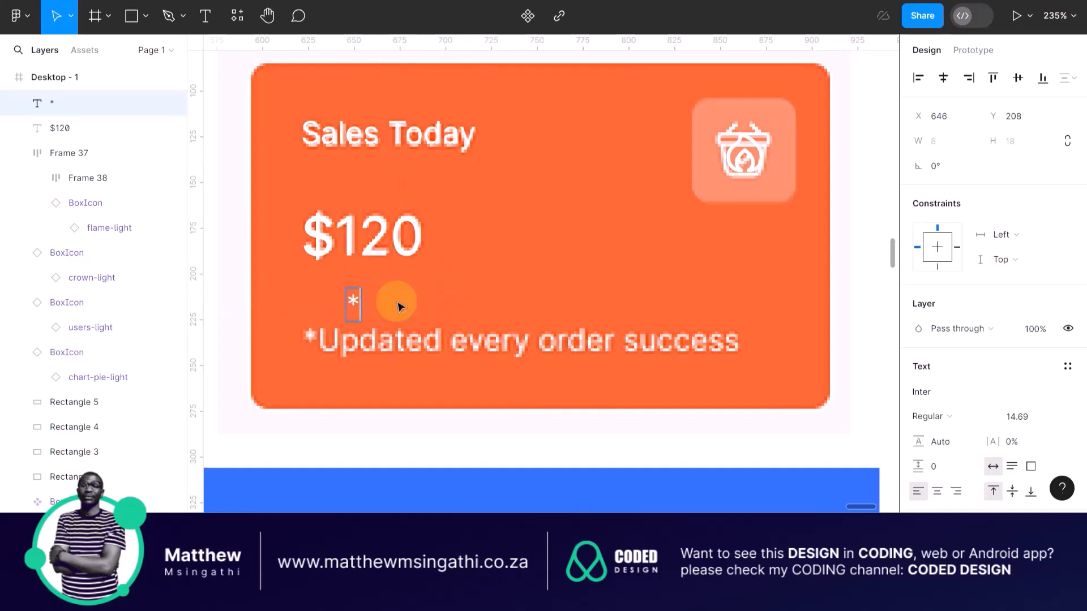
type("Updat")
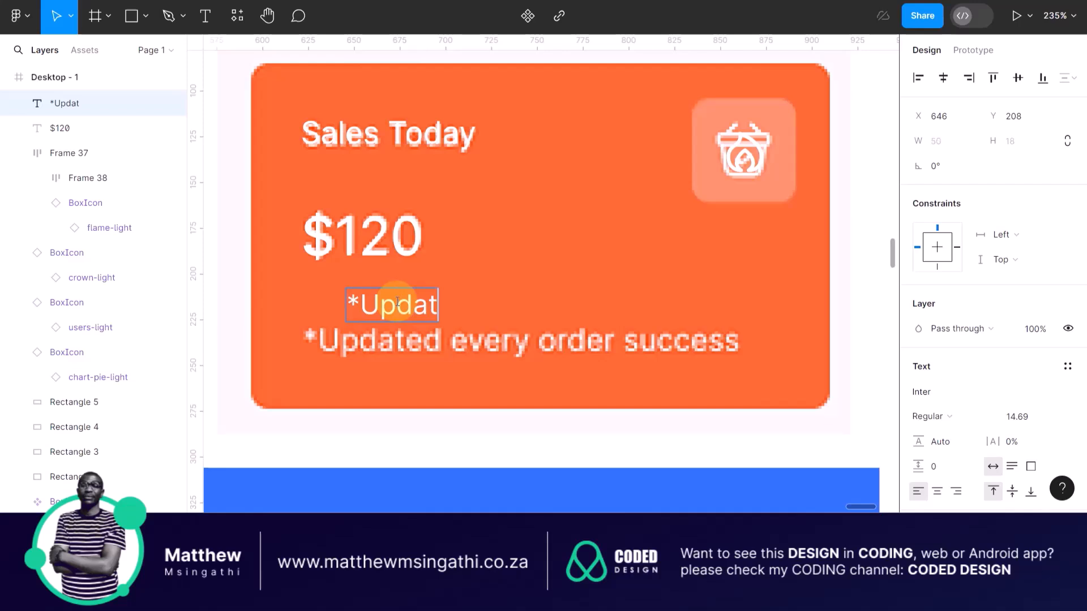
type("ed every ")
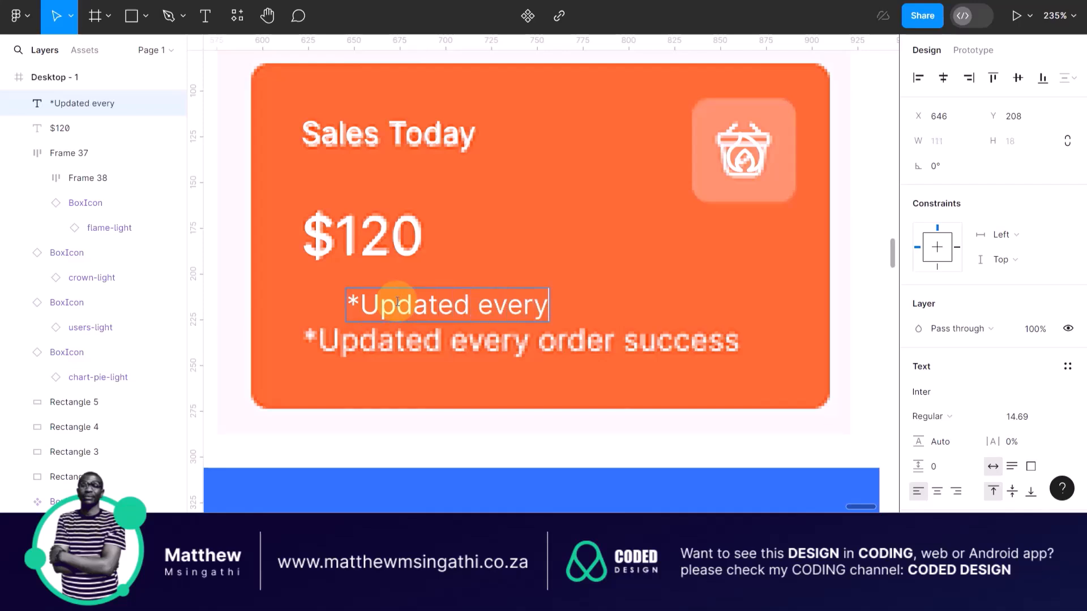
type("ord")
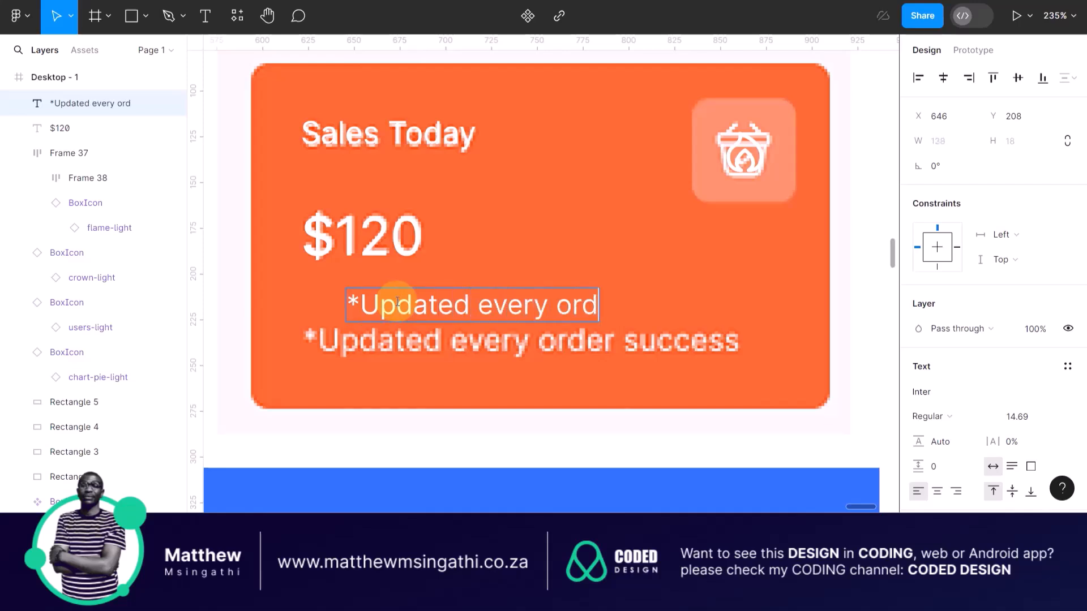
type("er su")
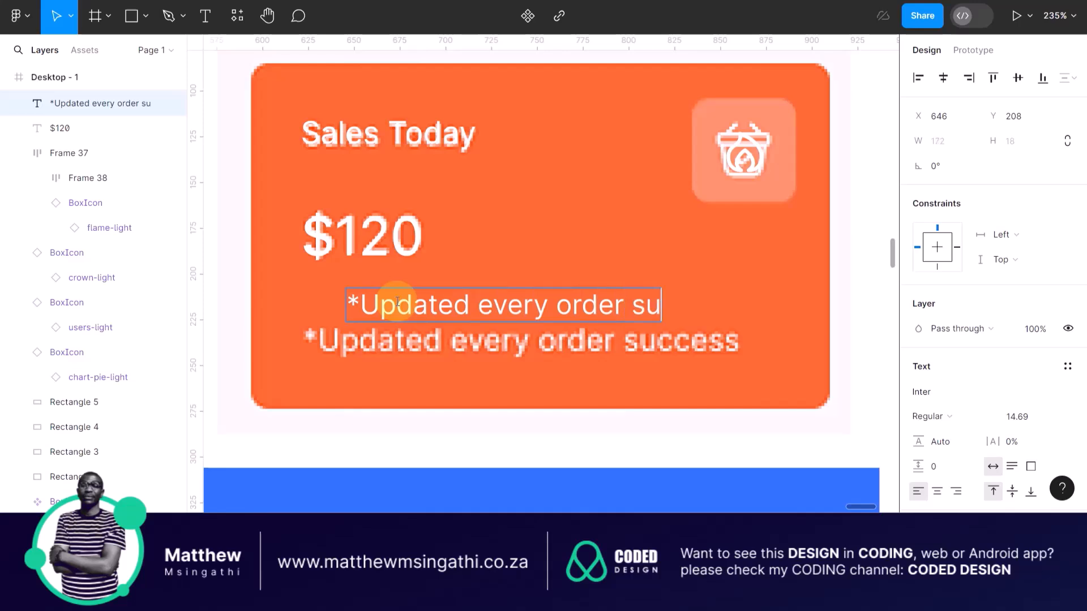
type("ccess")
key("Escape")
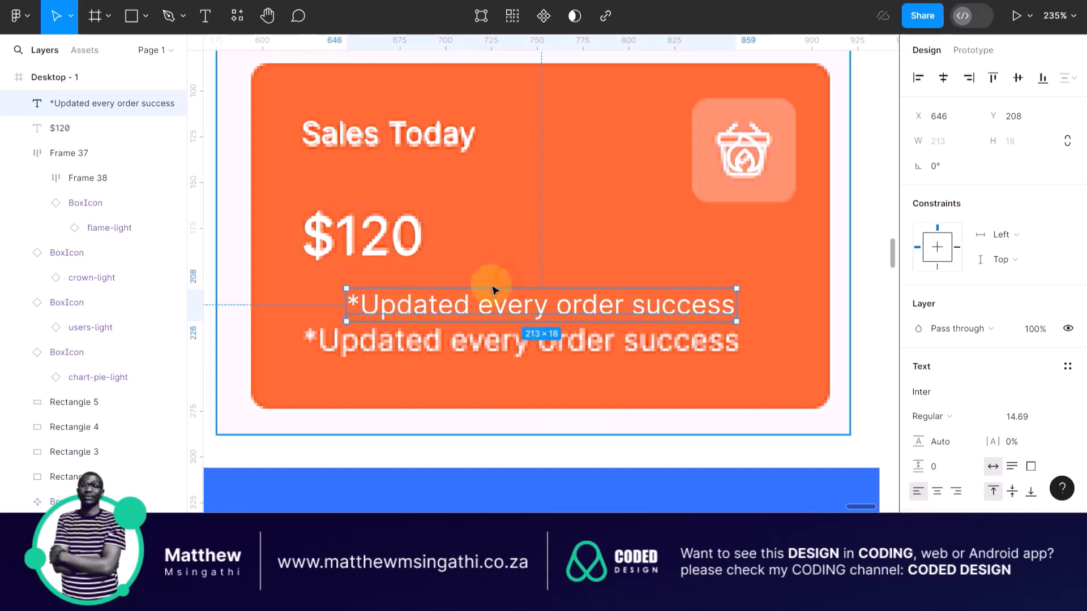
- Try to fit the new caption text over the reference caption by moving and resizing its text box, and undo the resize
left_click_drag(466, 296, 420, 346)
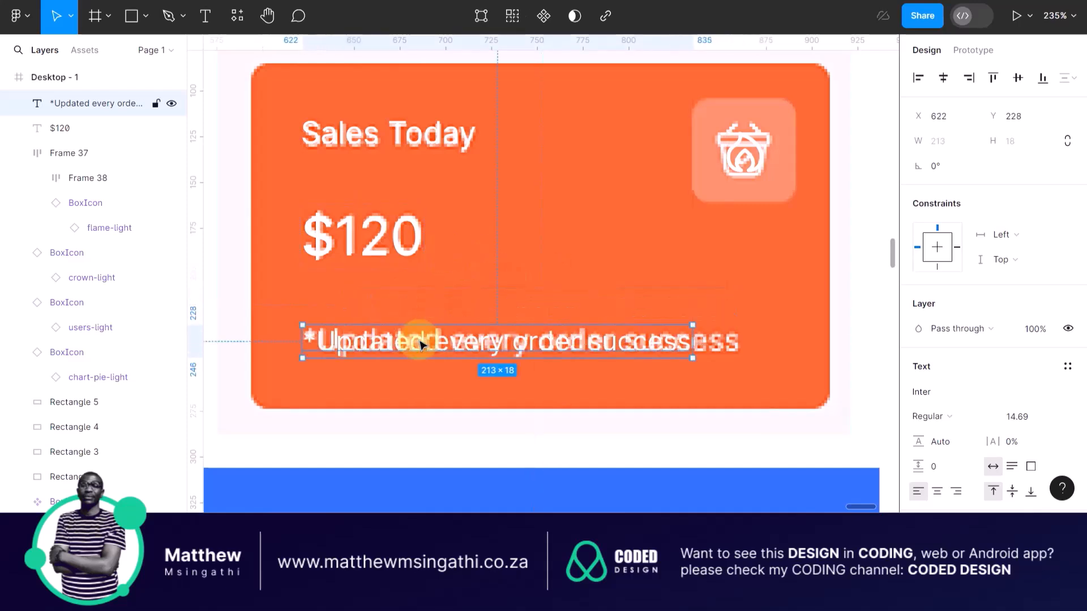
scroll(679, 342, "up", 3)
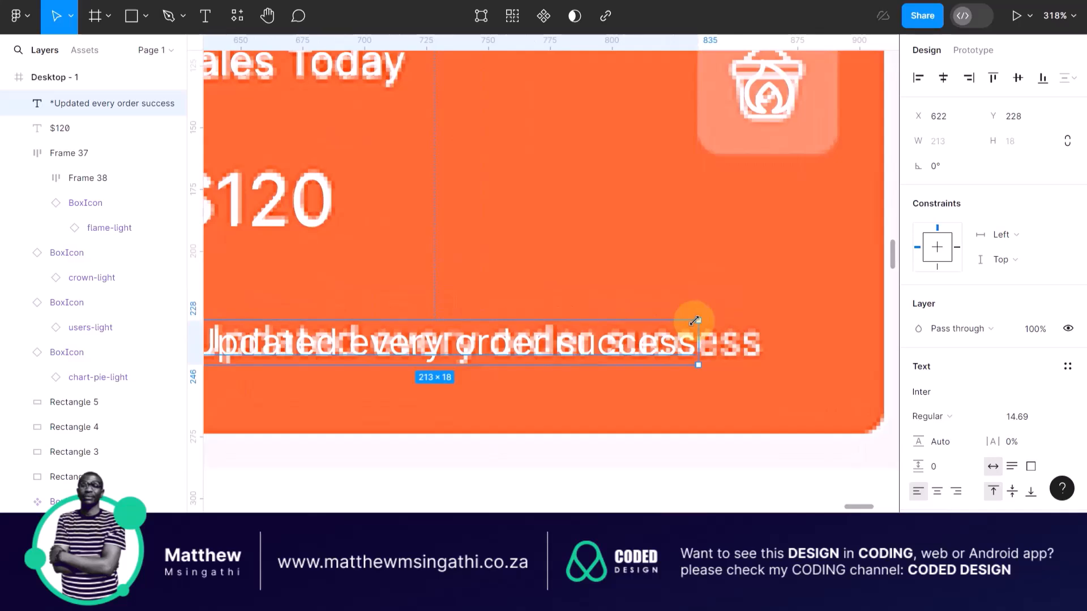
key("k")
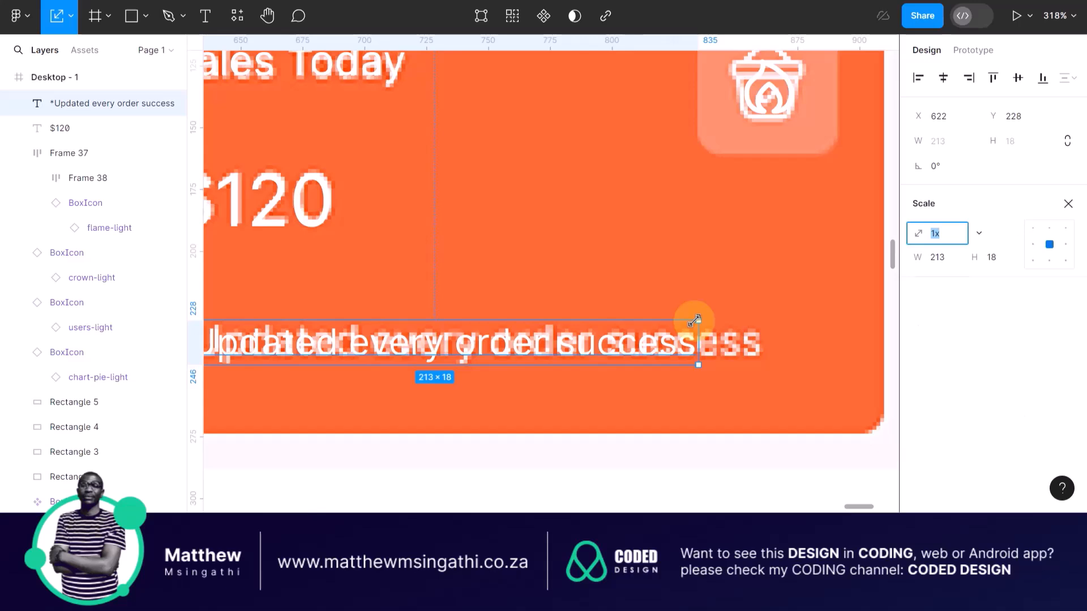
left_click(754, 289)
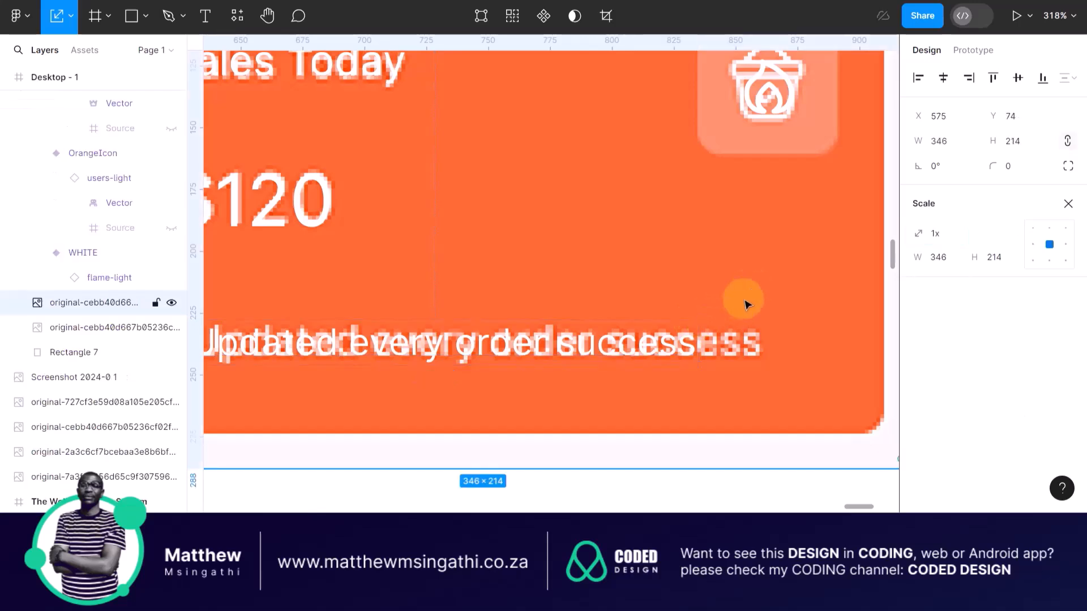
left_click(656, 354)
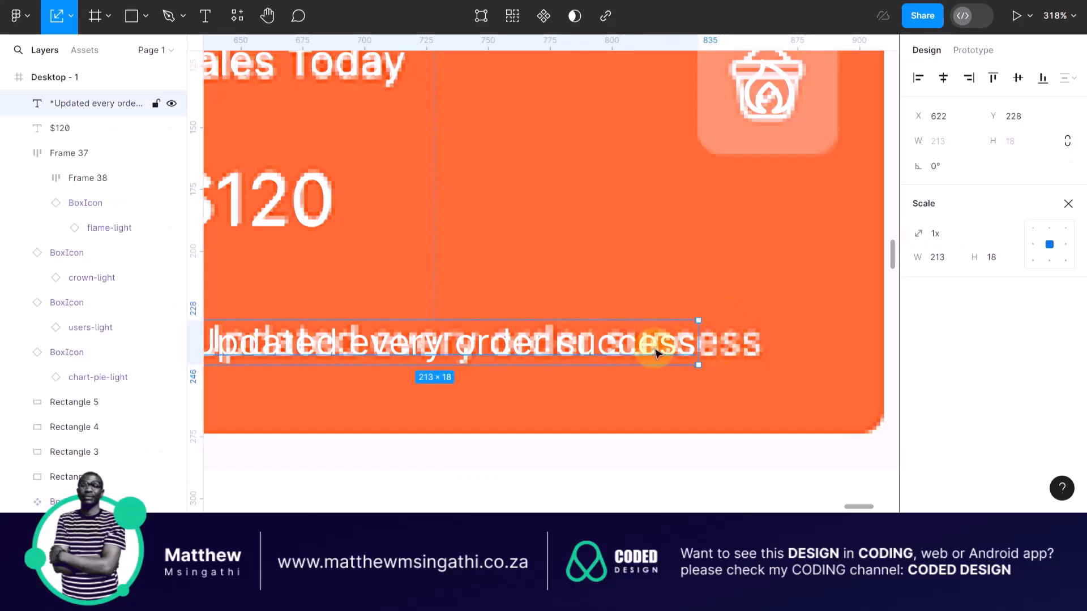
scroll(655, 354, "down", 5)
left_click_drag(543, 347, 541, 318)
key("v")
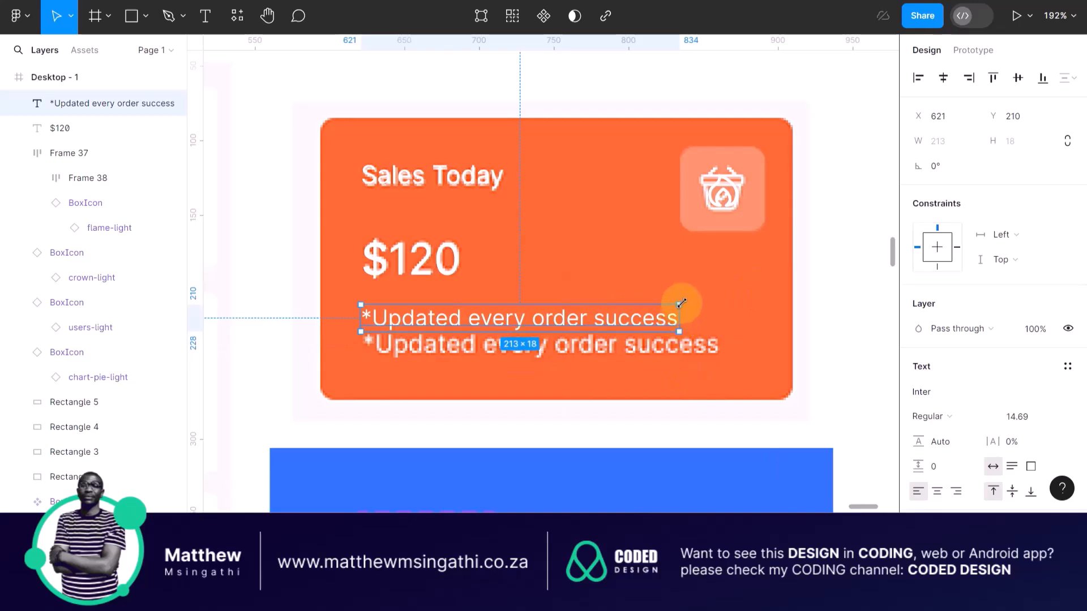
left_click_drag(679, 305, 742, 286)
key("ctrl+z")
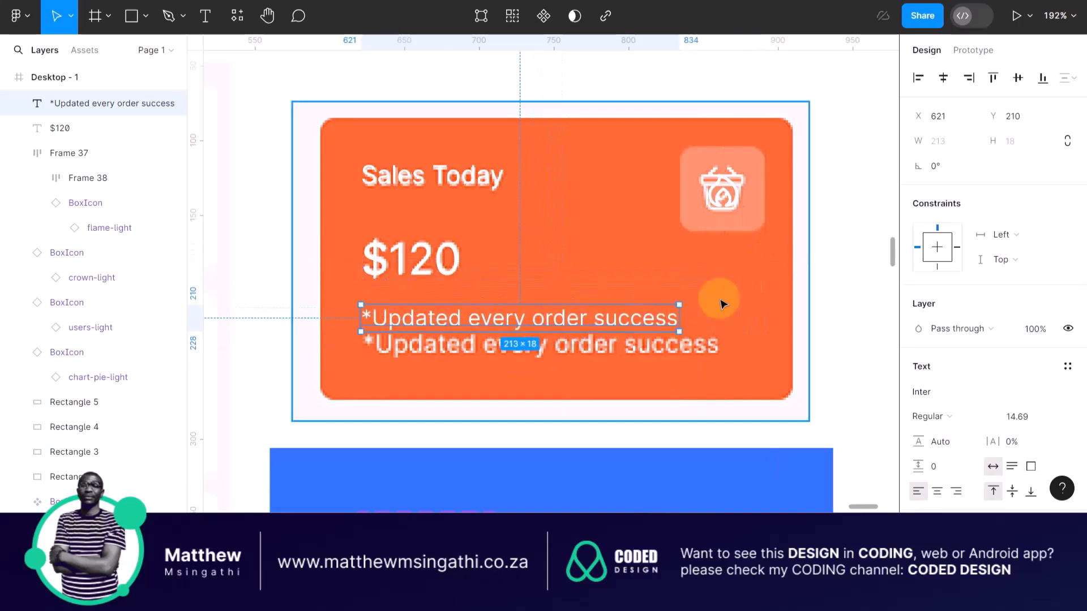
- Place the caption text over the reference caption and scale it proportionally to about 236 × 20
key("k")
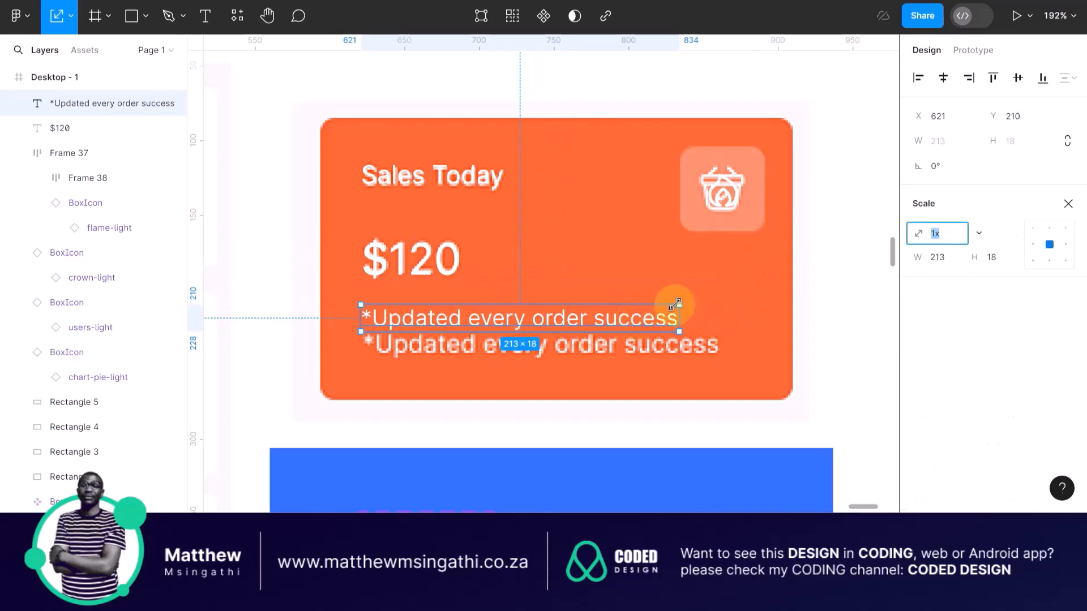
scroll(429, 321, "up", 2)
left_click_drag(417, 325, 421, 359)
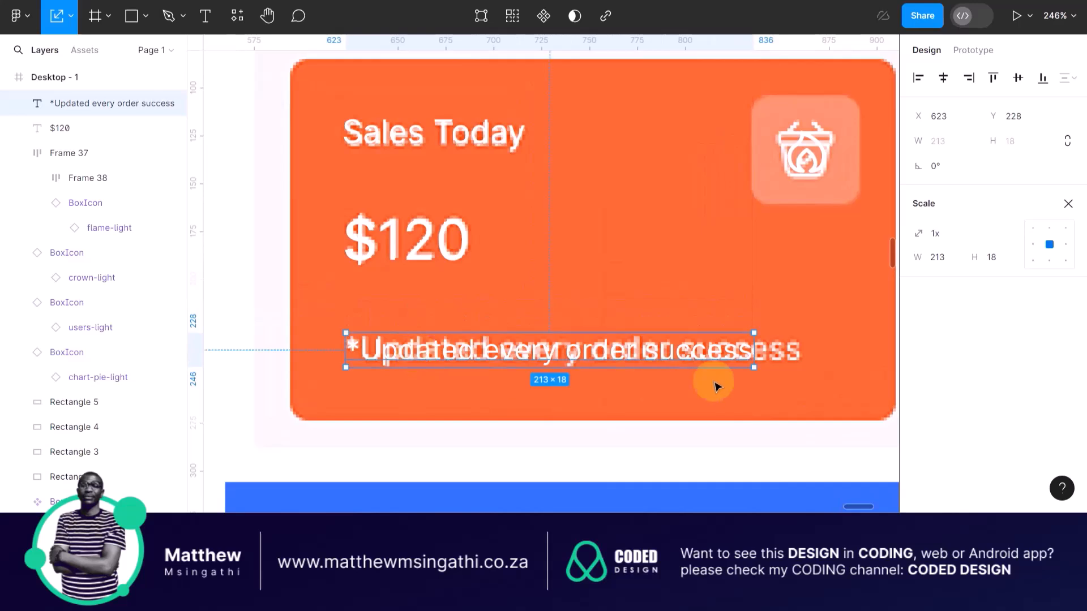
scroll(740, 369, "up", 3)
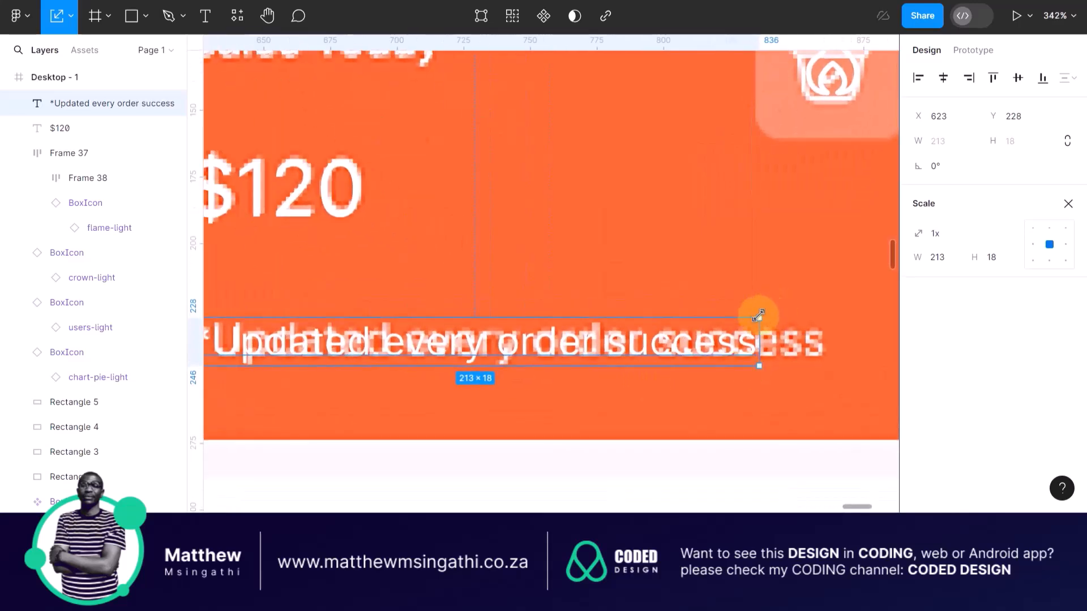
left_click_drag(759, 315, 762, 311)
scroll(729, 325, "down", 5)
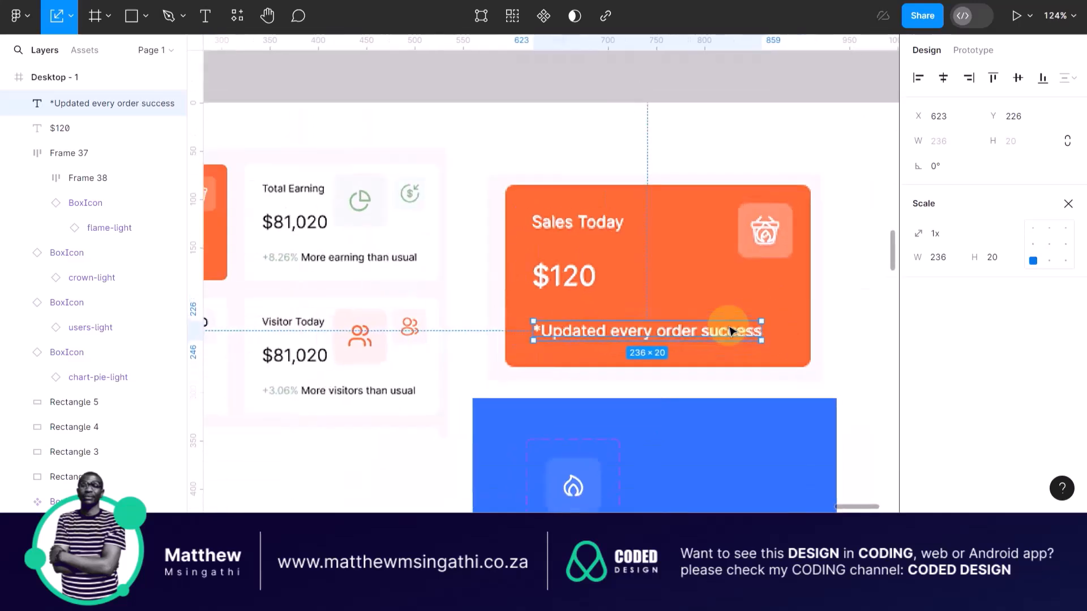
left_click(864, 323)
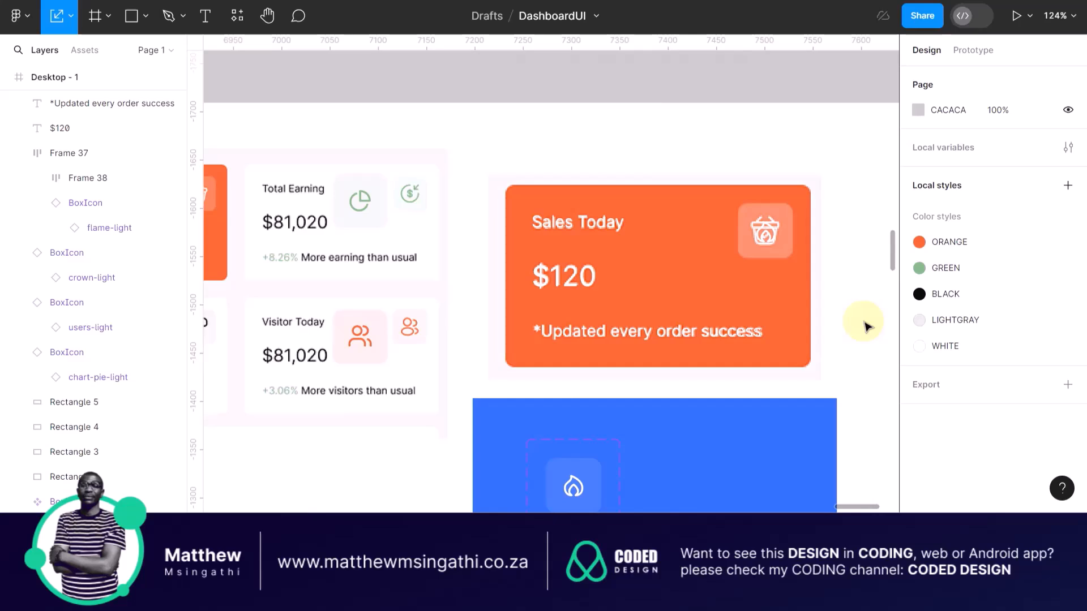
- Wrap the Sales Today row, the $120 text and the caption text together in one auto layout frame
scroll(865, 323, "right", 3)
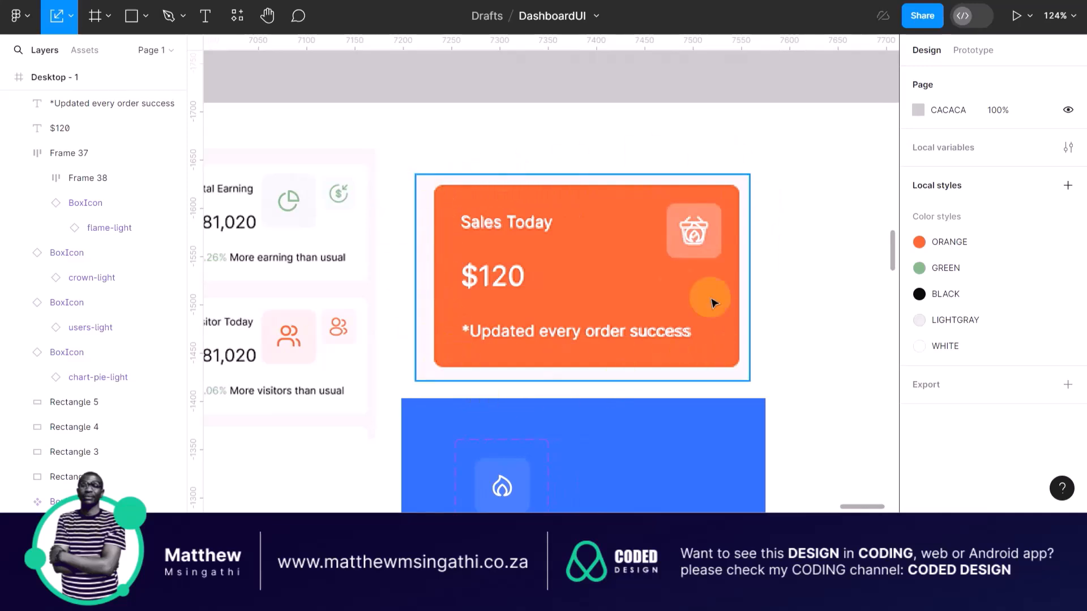
left_click(524, 226)
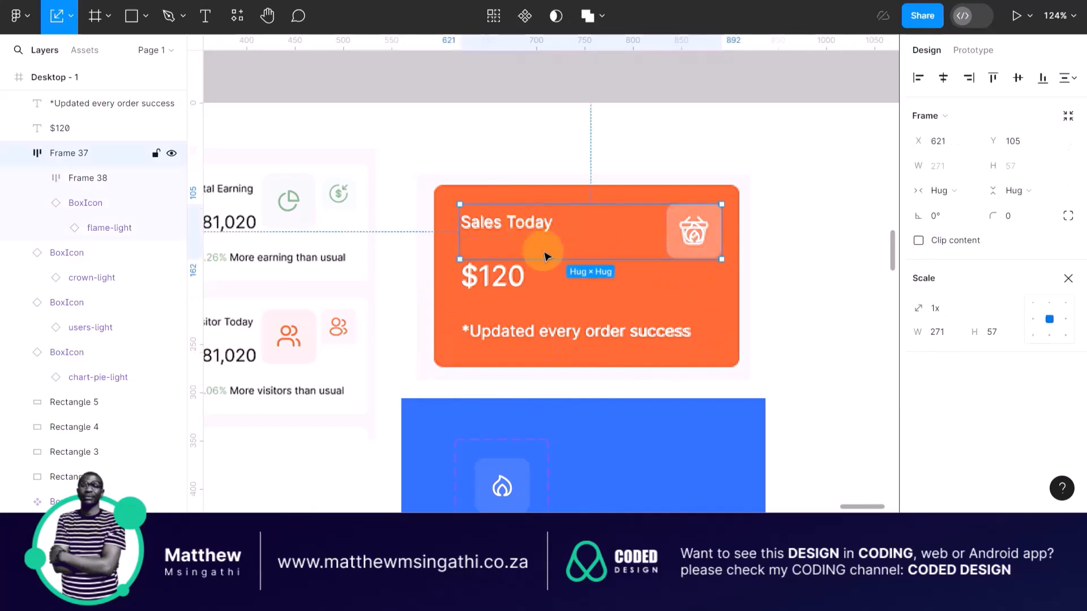
left_click(501, 281, "shift")
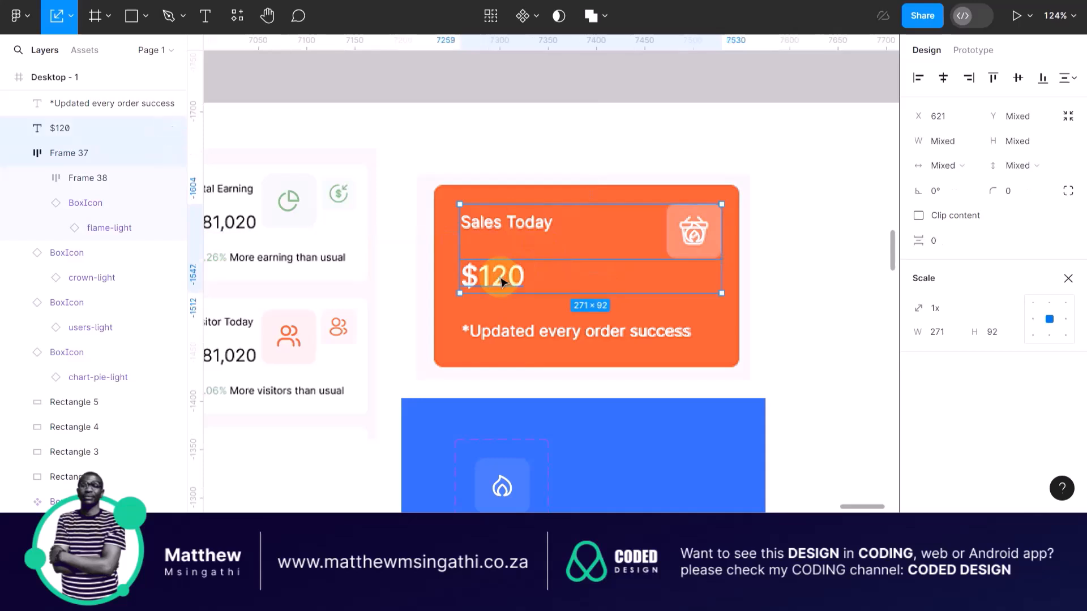
left_click(500, 334, "shift")
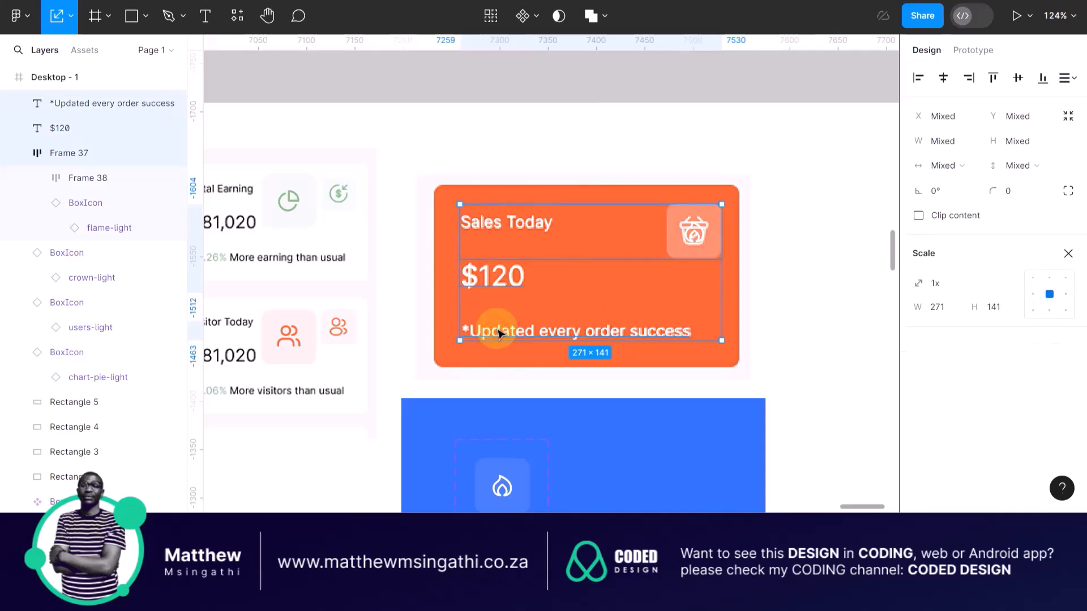
right_click(501, 274)
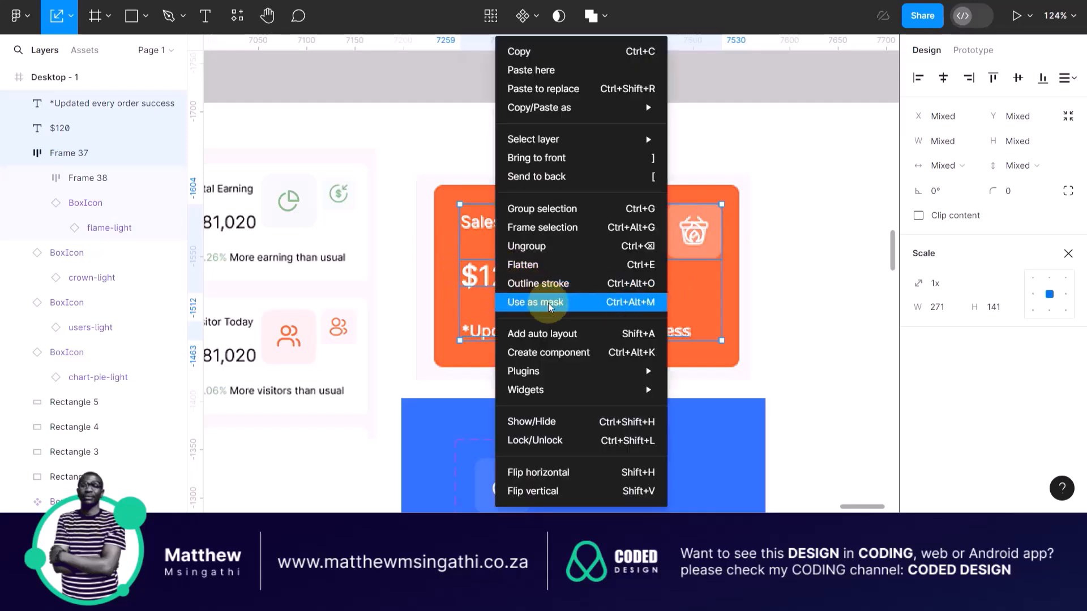
left_click(565, 335)
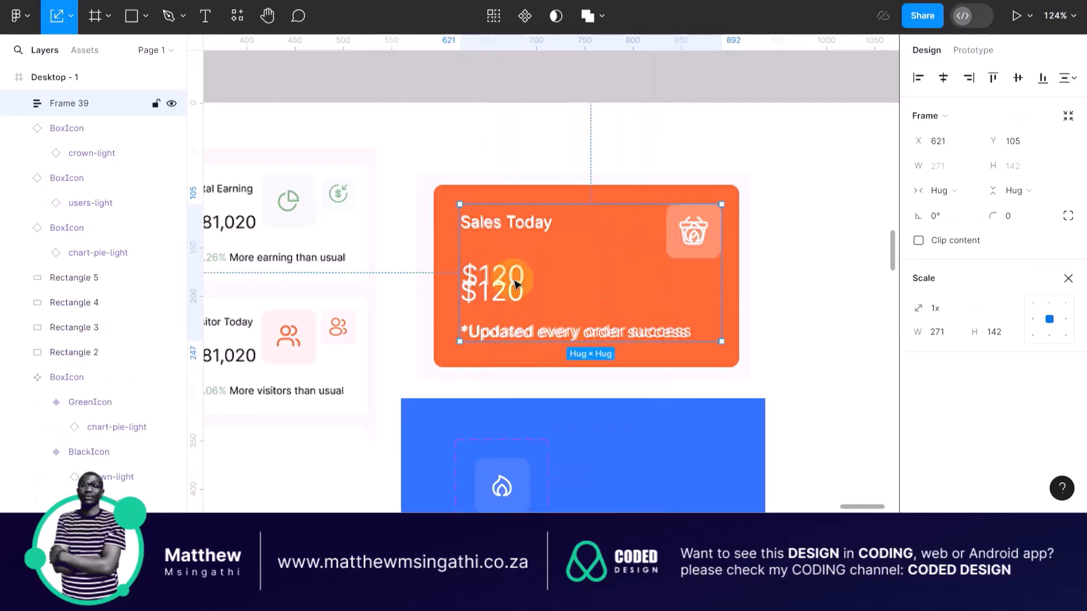
- Try an item spacing of 1.4 on the combined auto layout frame, and undo both the spacing and the auto layout
scroll(516, 283, "up", 3)
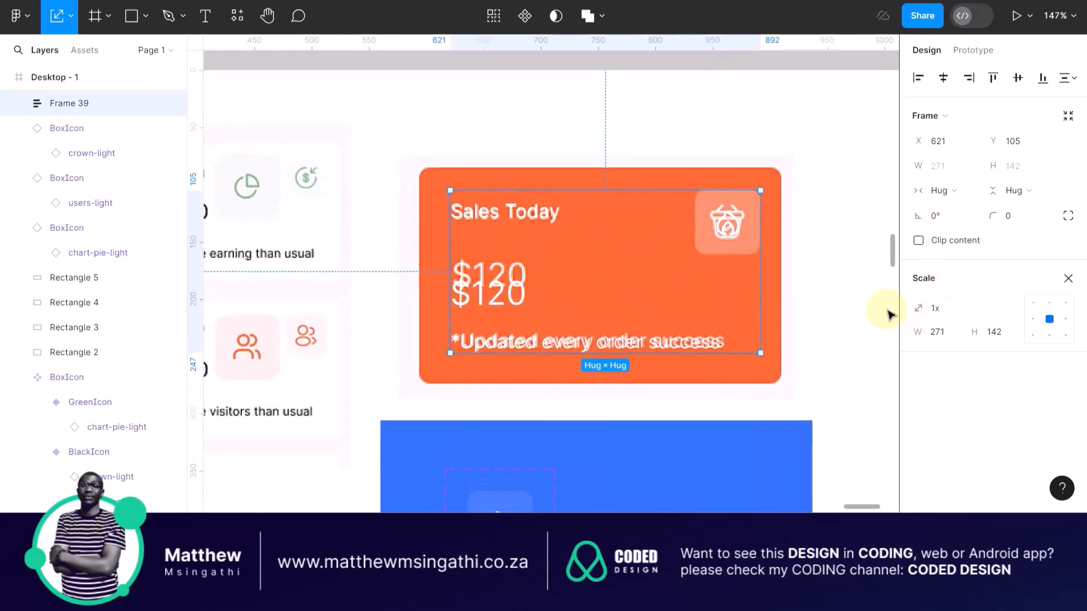
key("v")
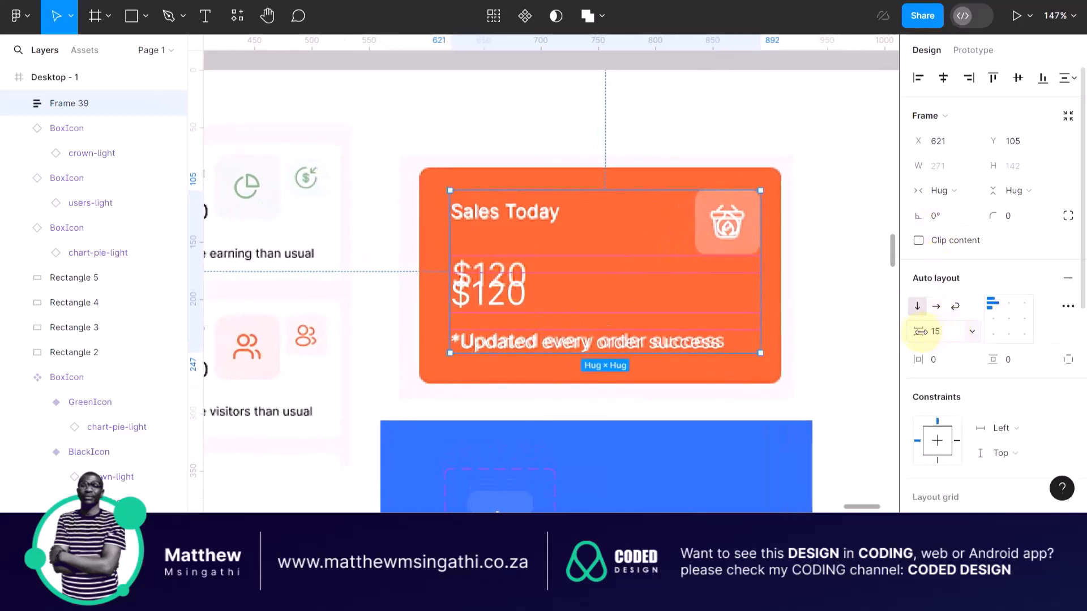
mouse_move(918, 332)
left_mouse_down()
mouse_move(837, 311)
mouse_move(711, 303)
left_mouse_up()
left_click(611, 288)
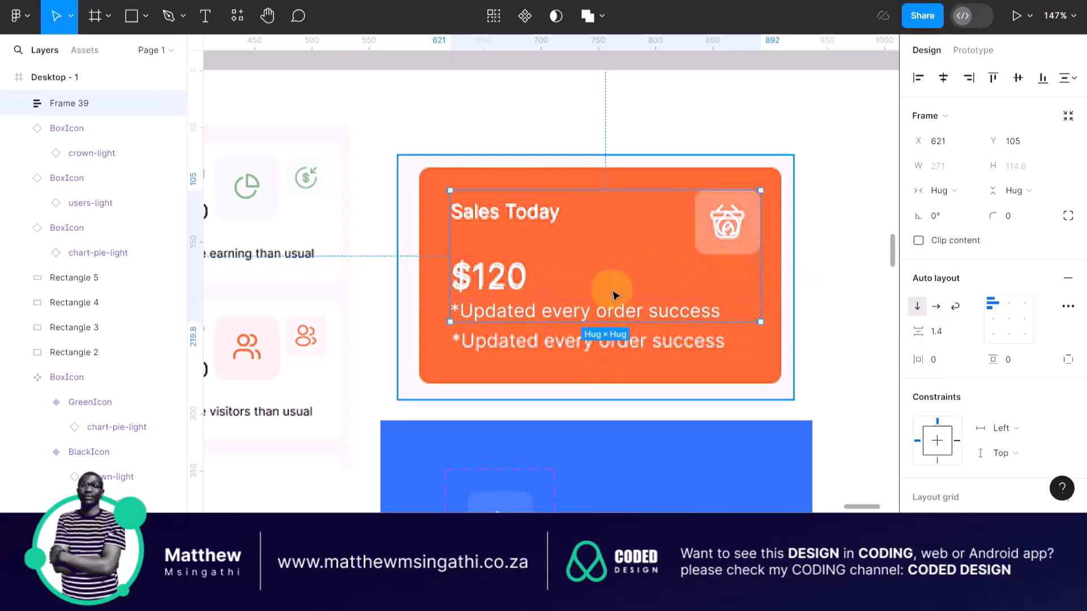
key("ctrl+z")
key("ctrl+z")
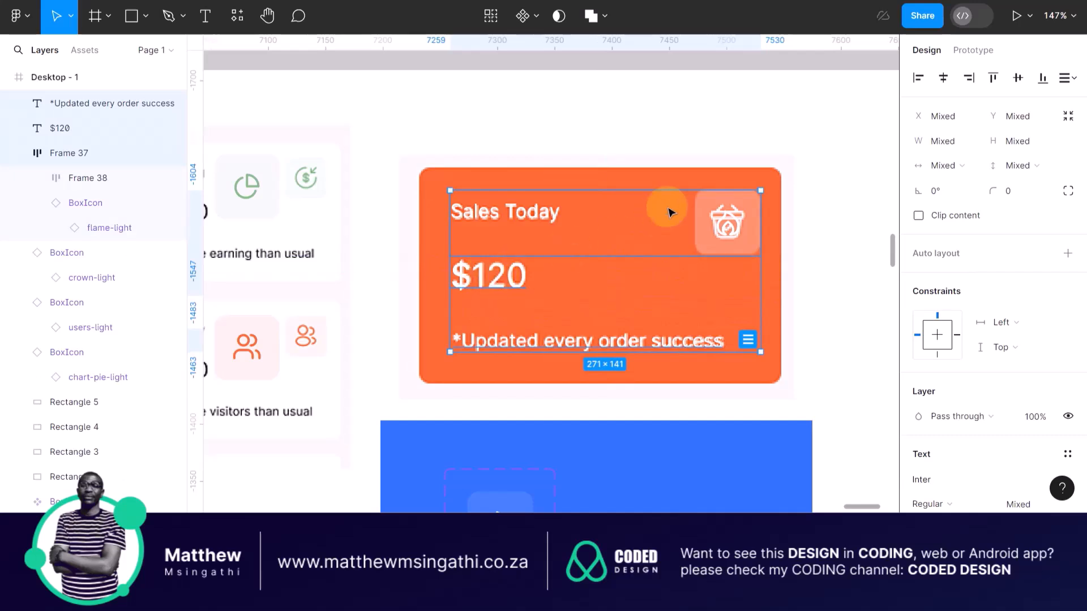
- Wrap the Sales Today row and the $120 text together in one vertical auto layout frame
left_click(726, 143)
double_click(556, 211)
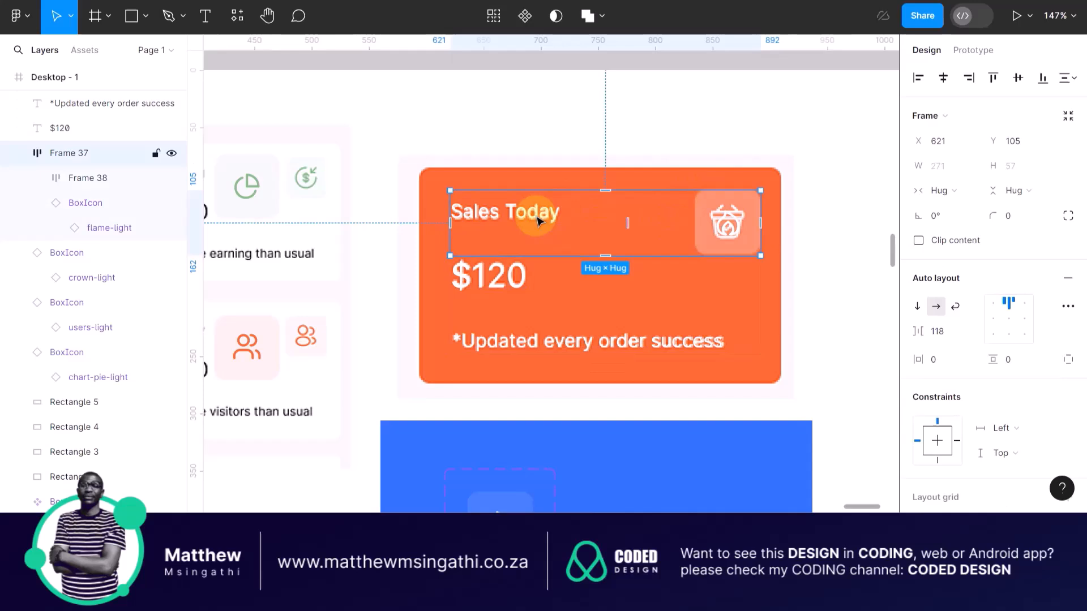
left_click(505, 277, "shift")
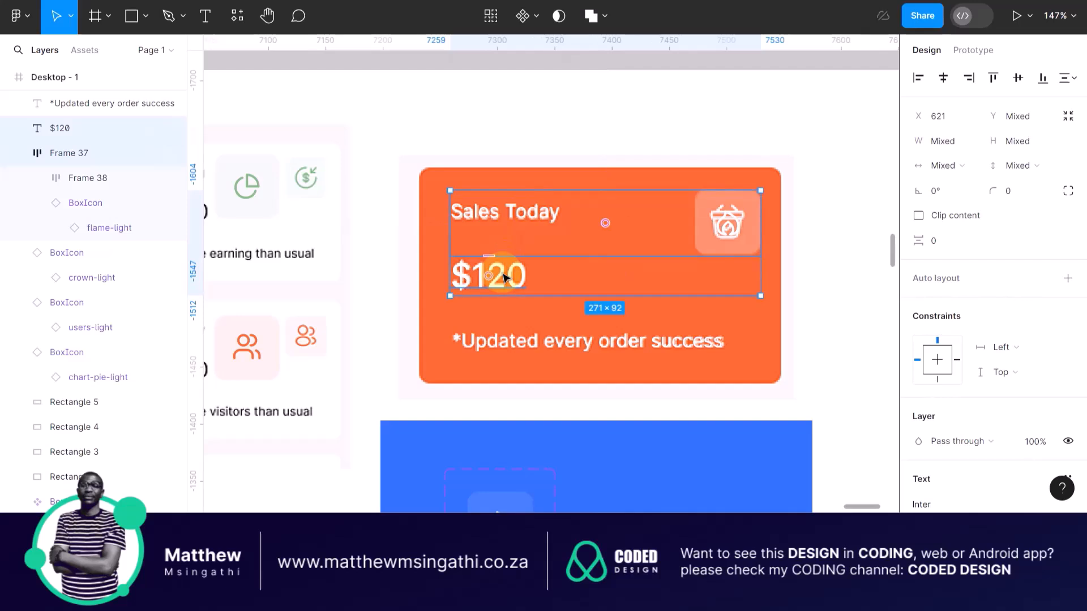
right_click(481, 273)
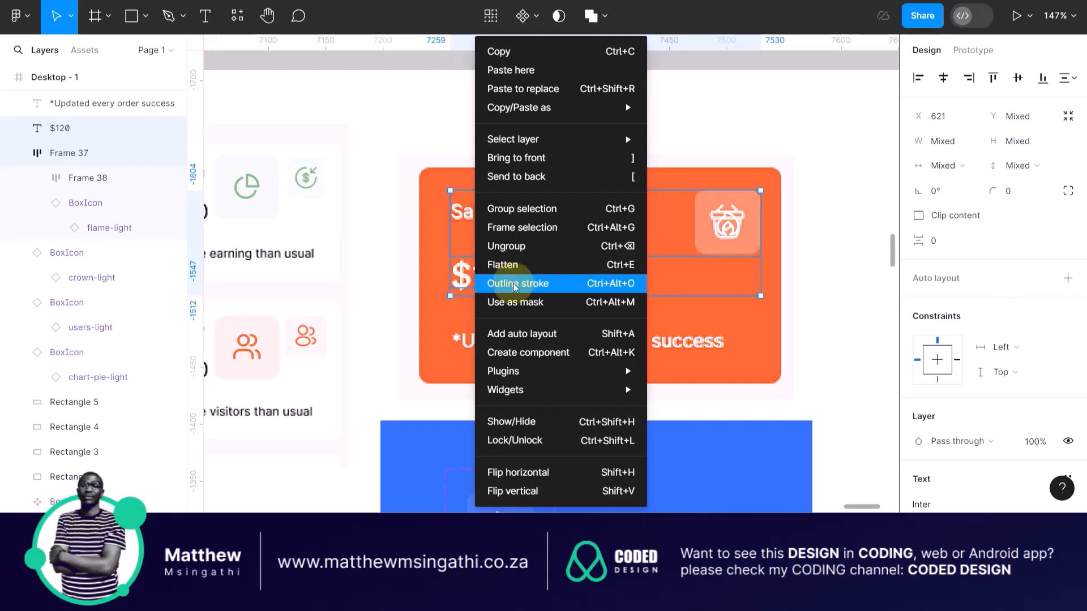
left_click(621, 337)
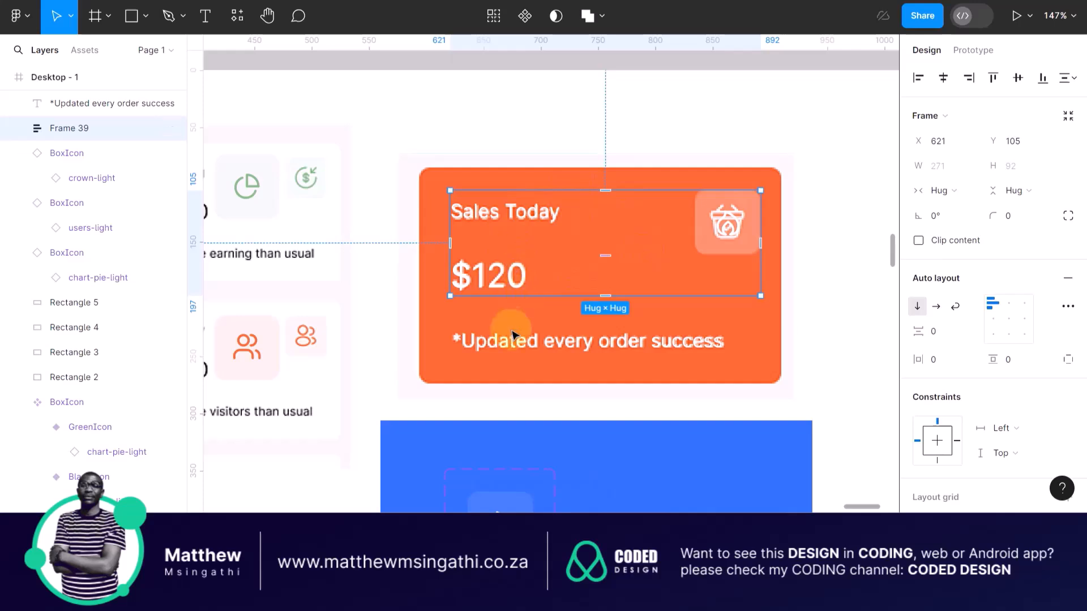
- Combine the frame holding Sales Today and $120 with the caption text in an outer auto layout frame
left_click(512, 348, "shift")
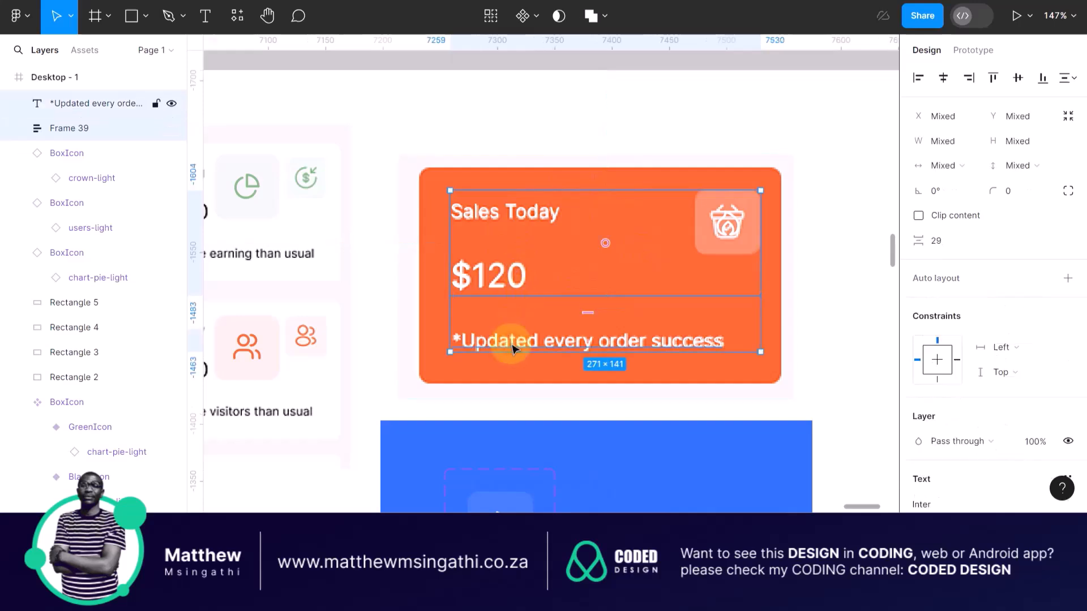
key("shift+a")
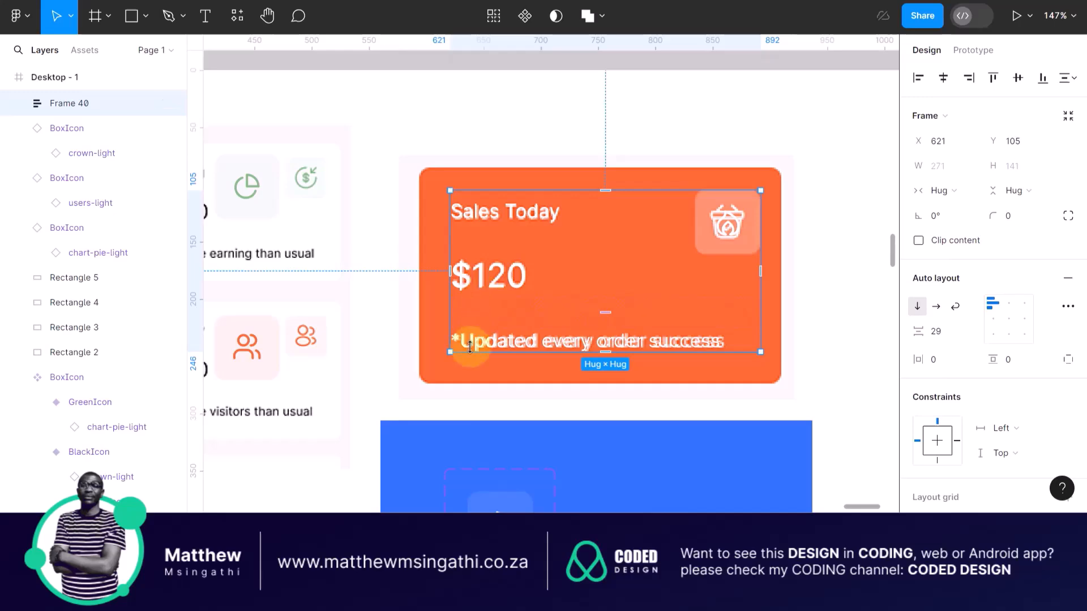
key("ctrl+shift+g")
scroll(470, 347, "up", 10)
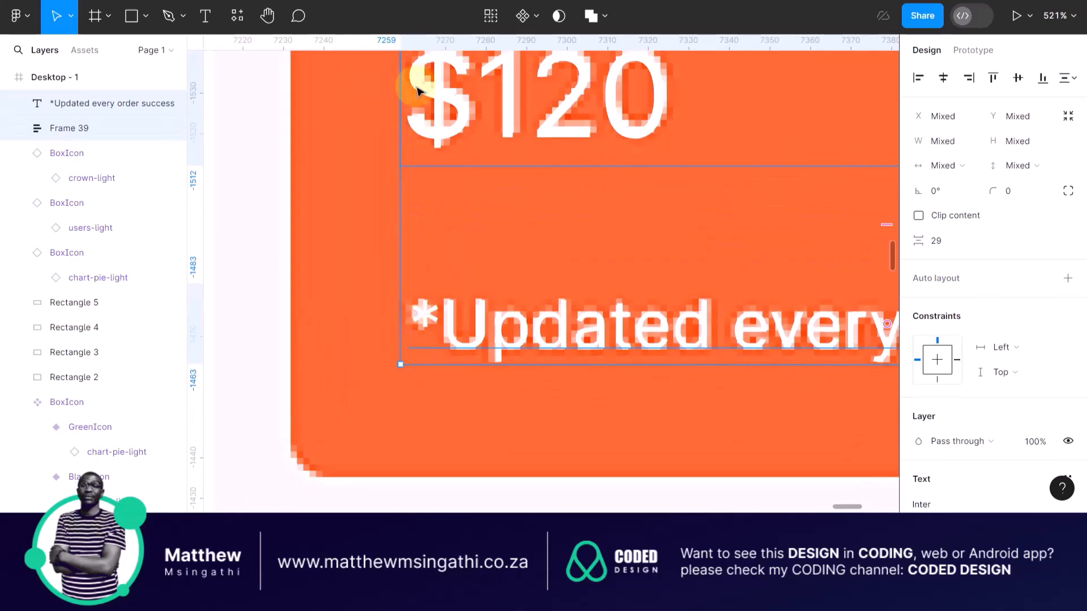
scroll(423, 267, "down", 5)
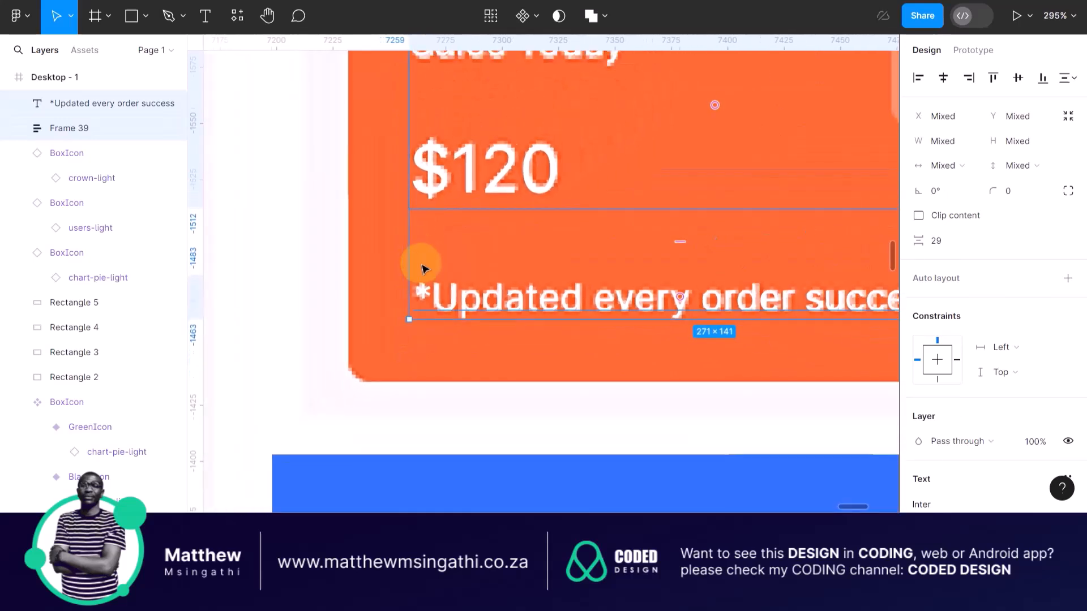
scroll(423, 267, "up", 5)
scroll(424, 267, "up", 4)
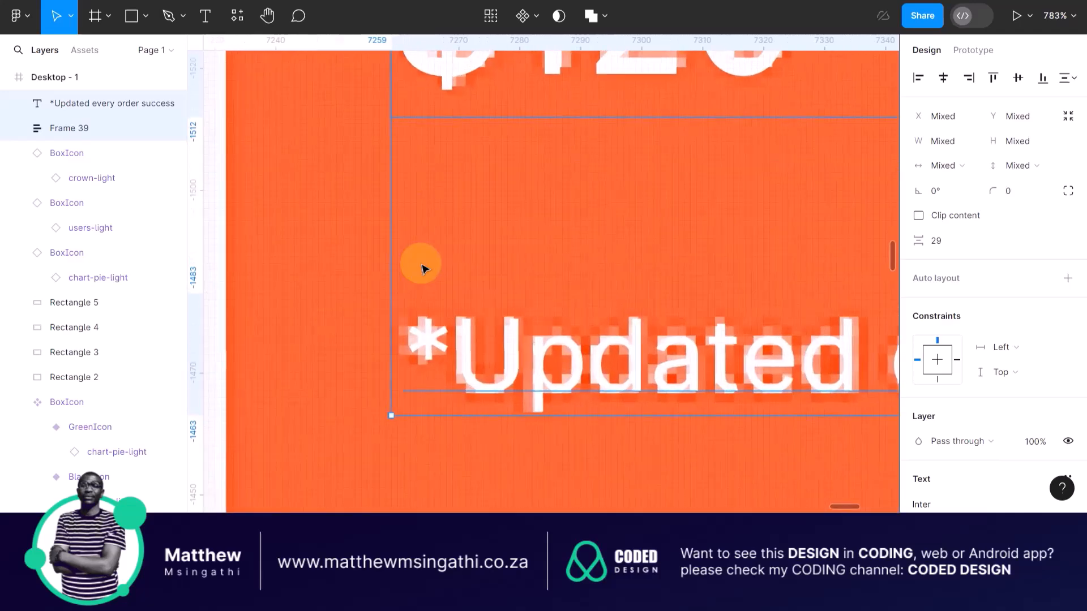
key("shift+a")
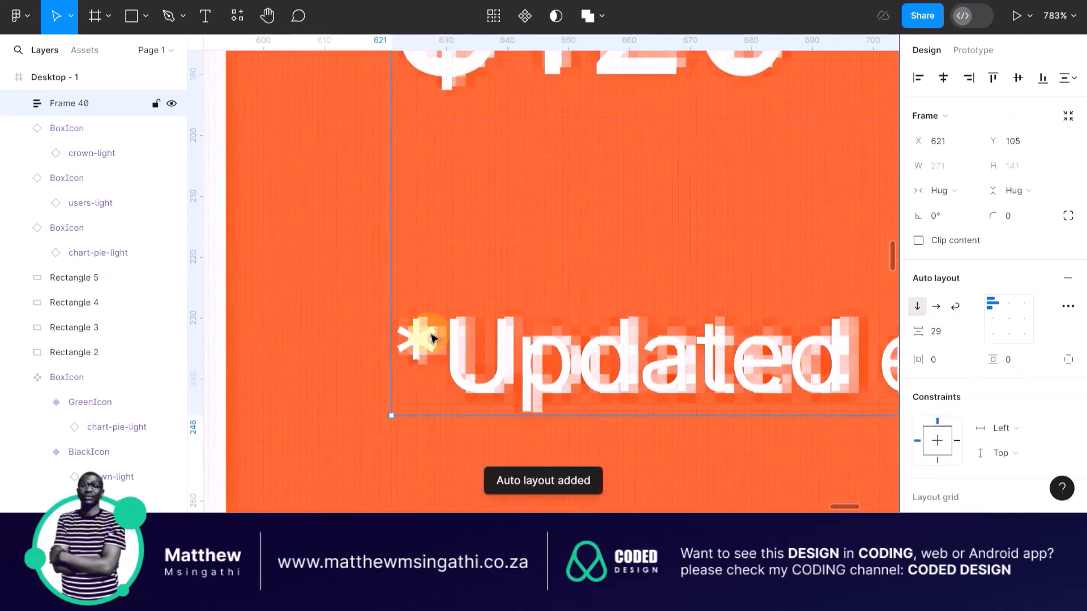
- Move the combined frame to the empty area below the four small cards and wrap it in another auto layout frame
scroll(451, 323, "down", 8)
scroll(457, 330, "down", 2)
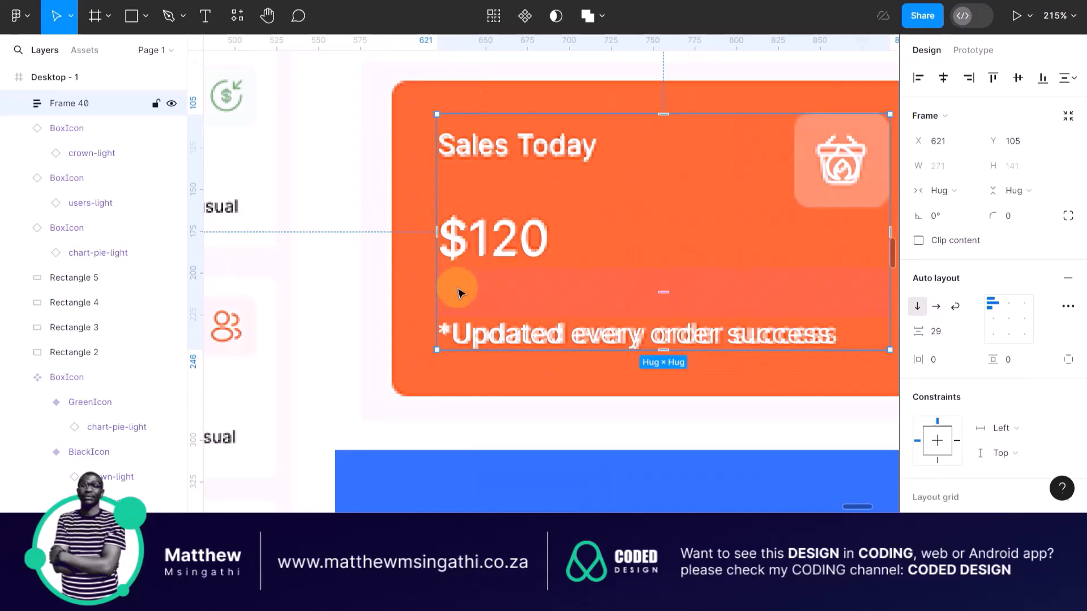
scroll(457, 293, "down", 3)
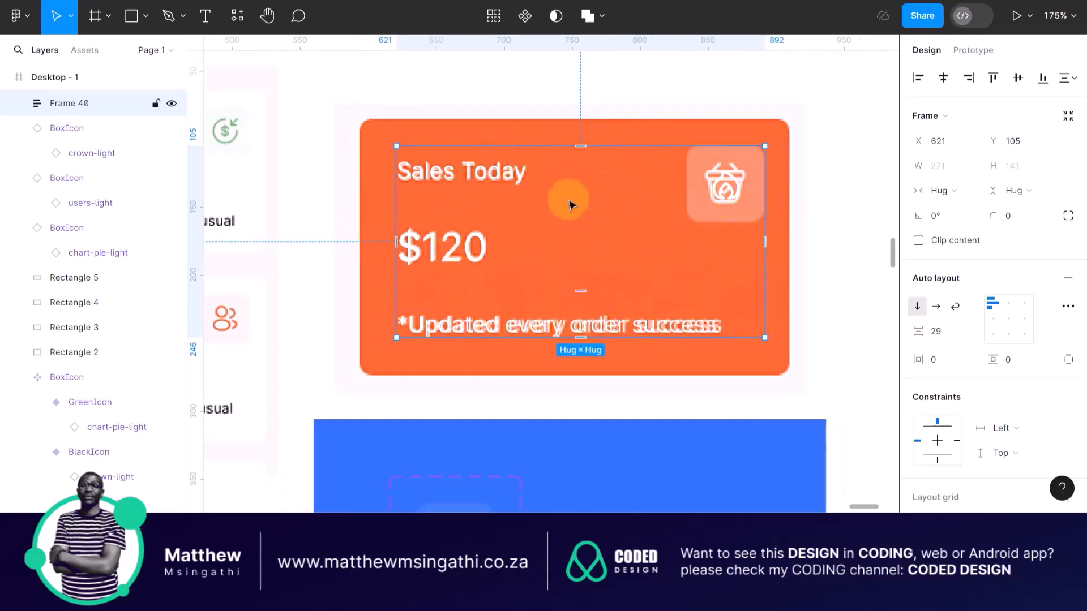
scroll(570, 204, "down", 5)
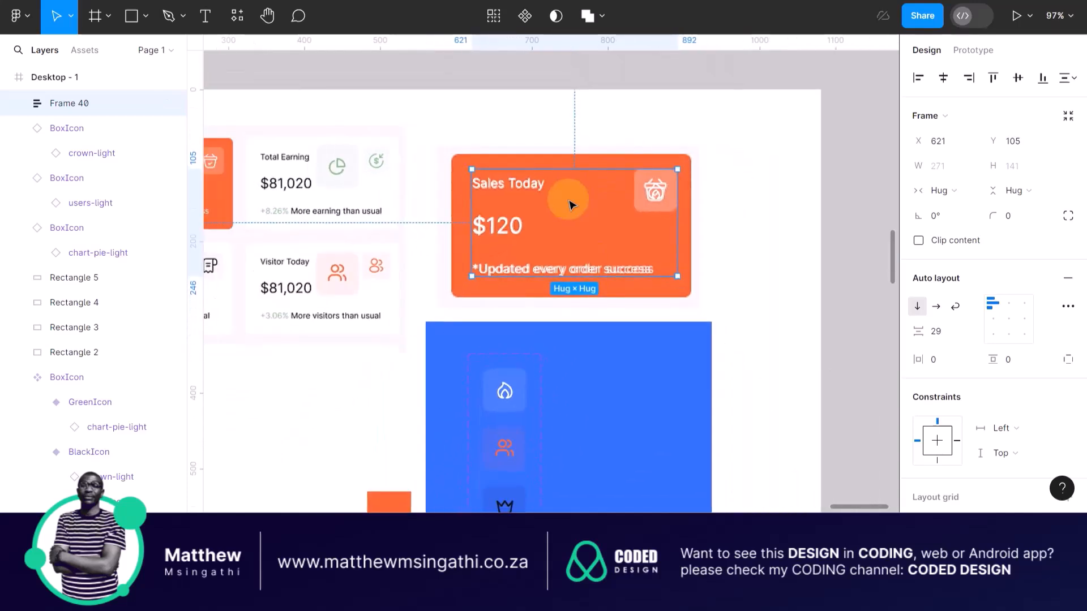
scroll(570, 204, "down", 3)
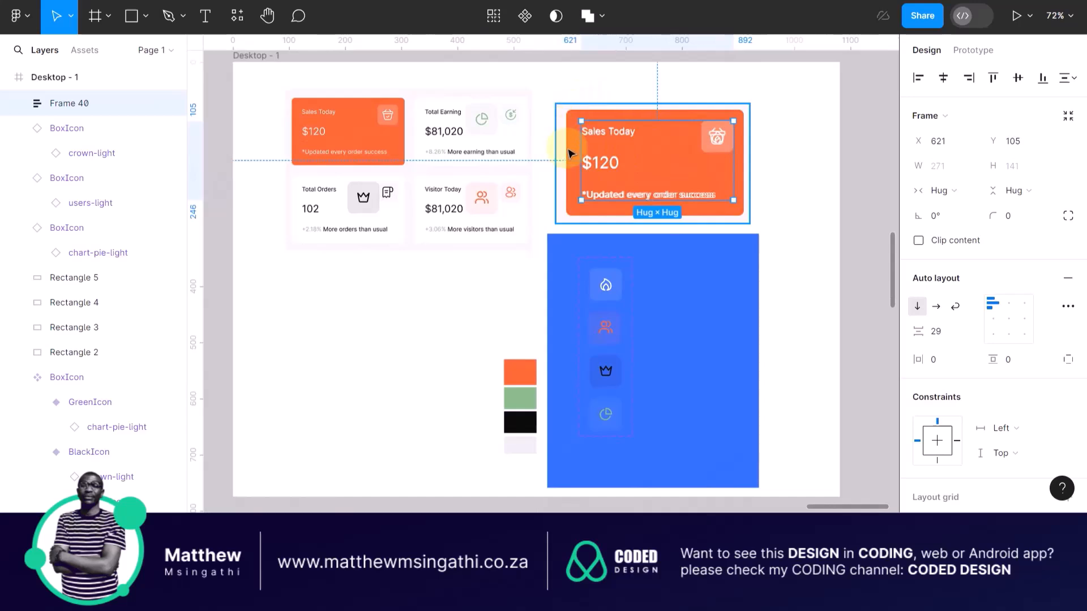
left_click_drag(572, 180, 350, 314)
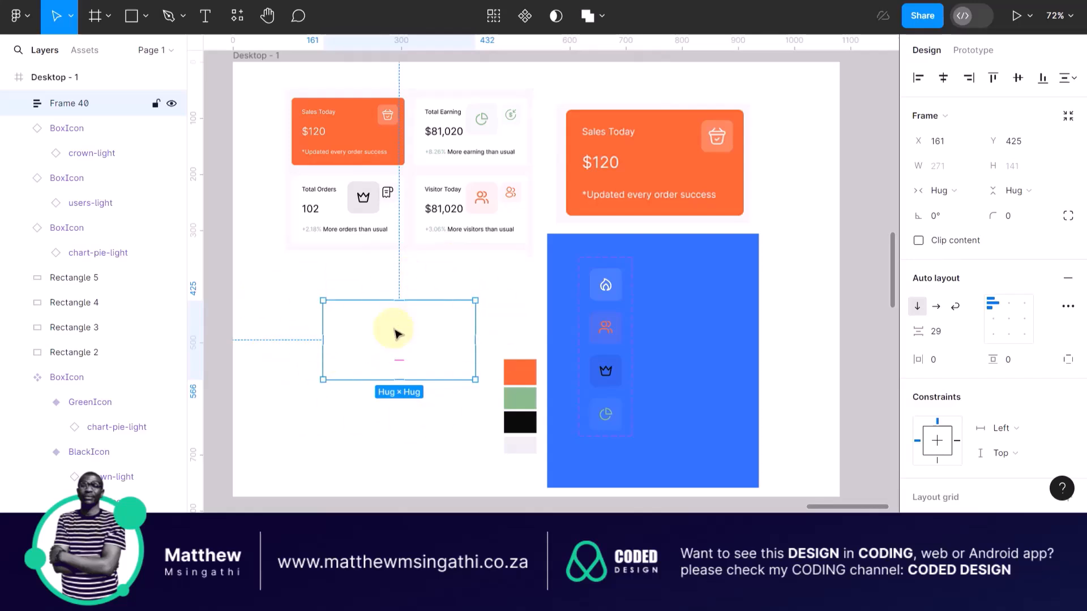
key("shift+a")
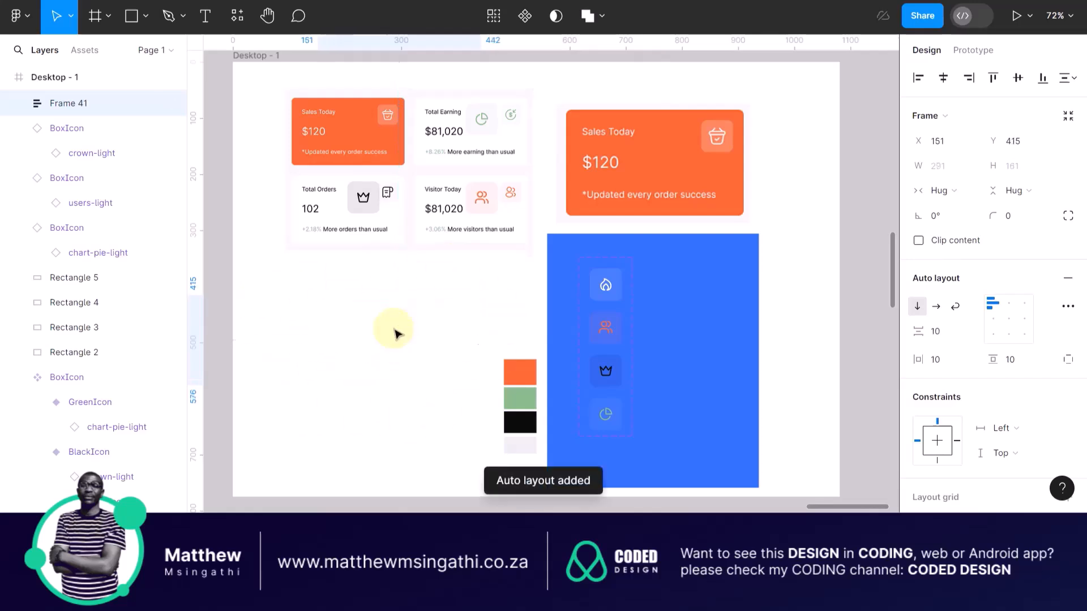
- Add a fill to the new outer auto layout frame and apply the ORANGE color style to it
scroll(956, 299, "down", 6)
scroll(959, 305, "down", 1)
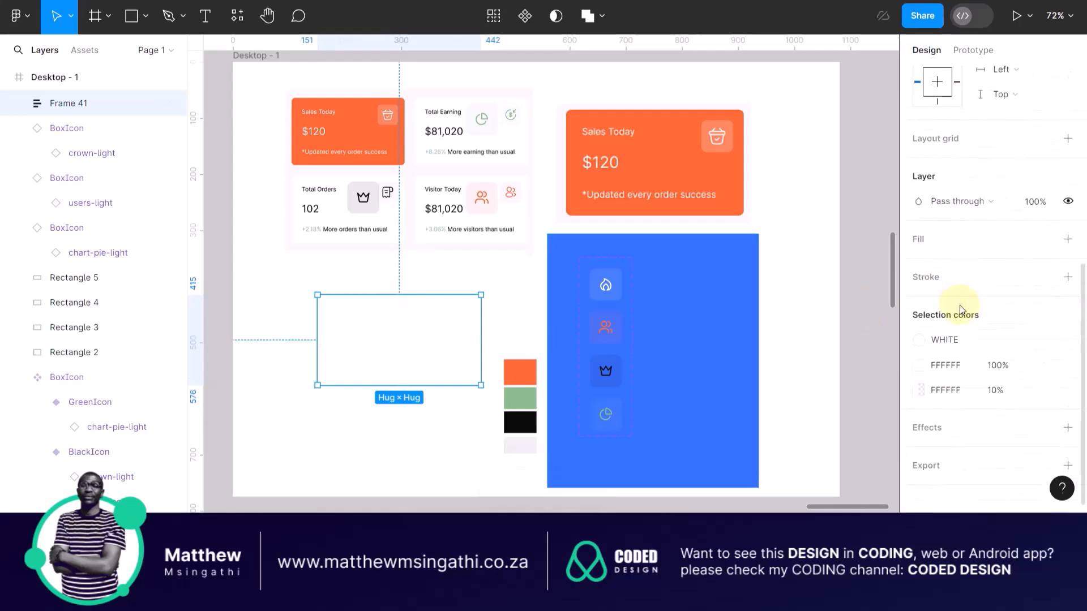
left_click(1068, 239)
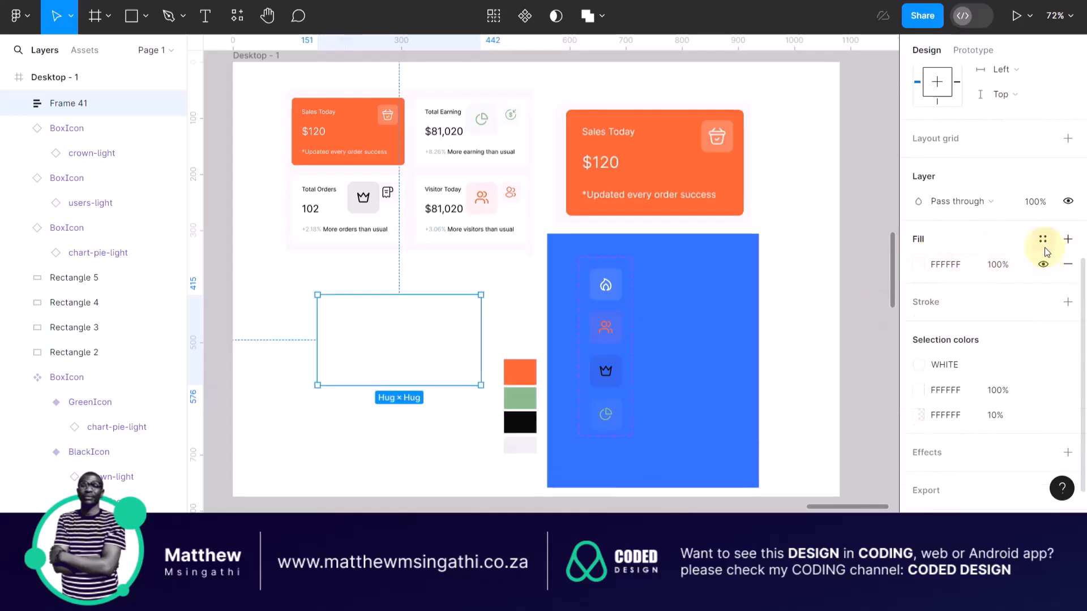
left_click(1042, 239)
left_click(743, 341)
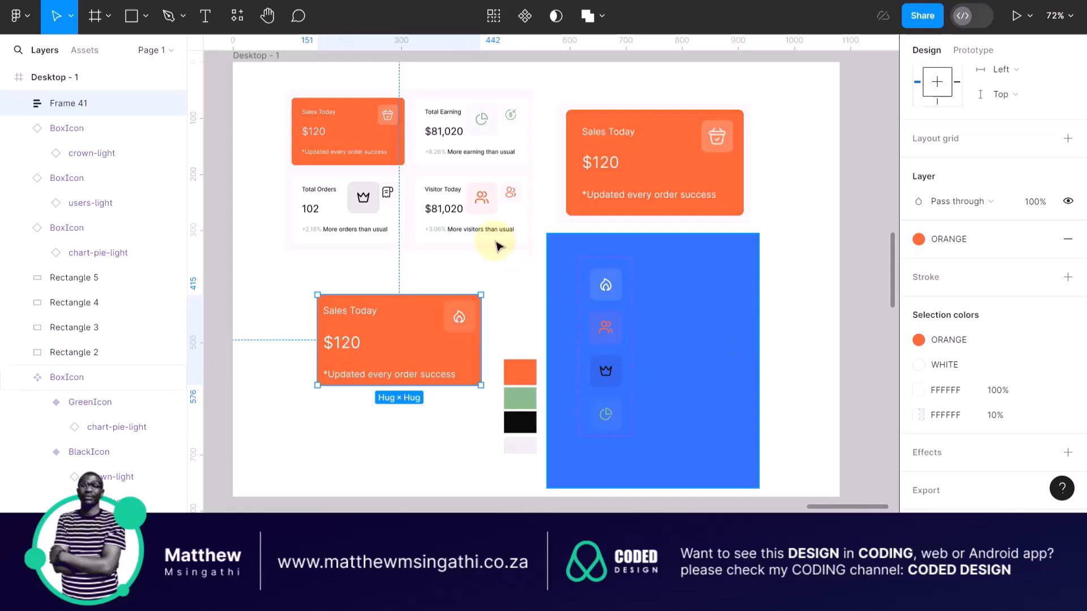
left_click(274, 86)
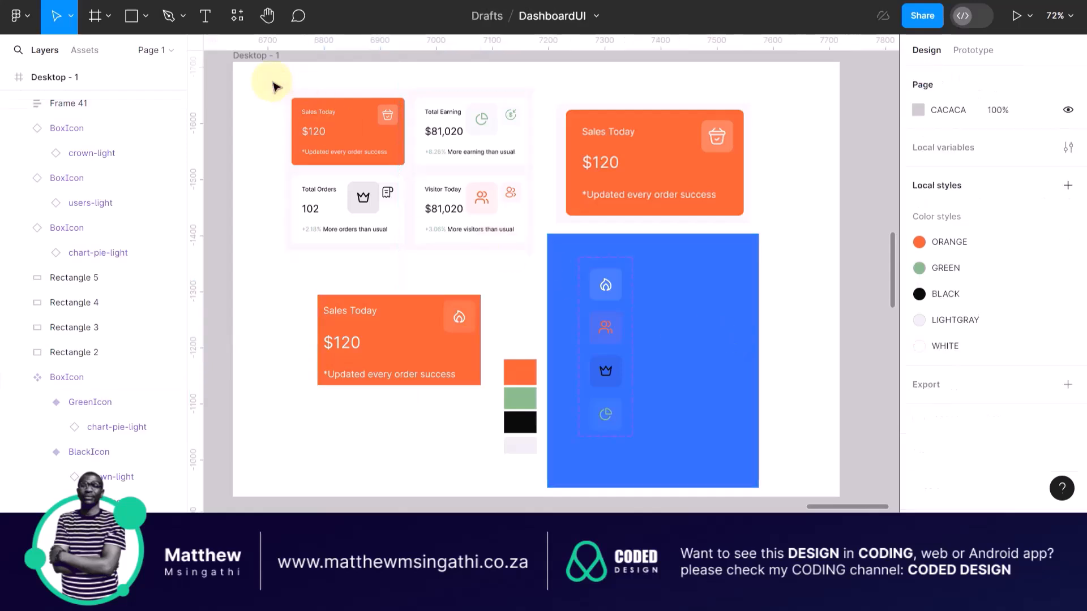
- Draw a rectangle about 286 × 148 below the new card and fill it with orange FE5E37 sampled from the reference card
left_click(131, 16)
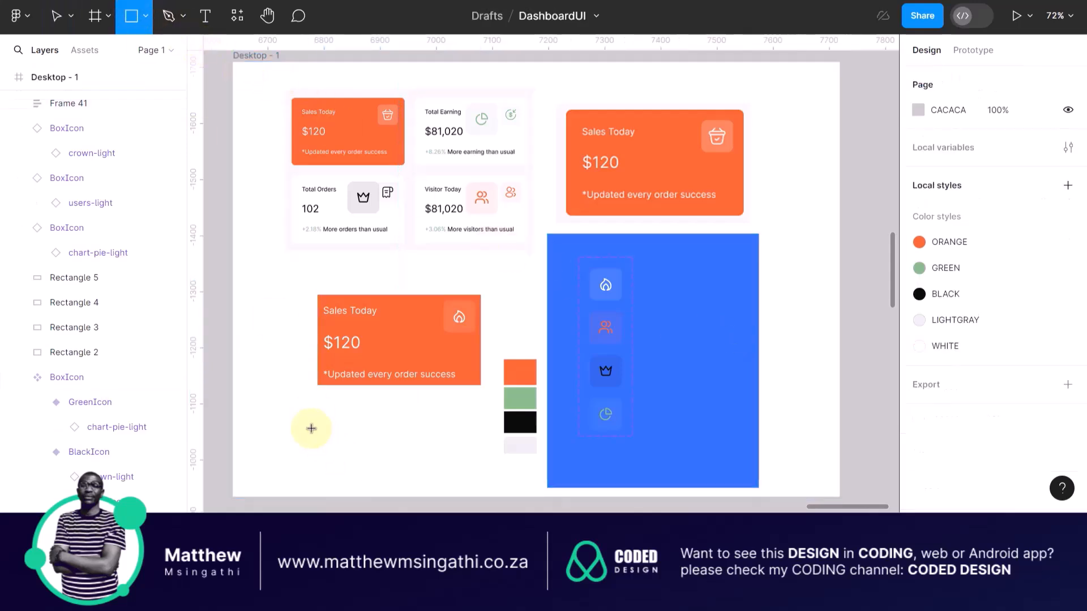
left_click_drag(286, 404, 447, 487)
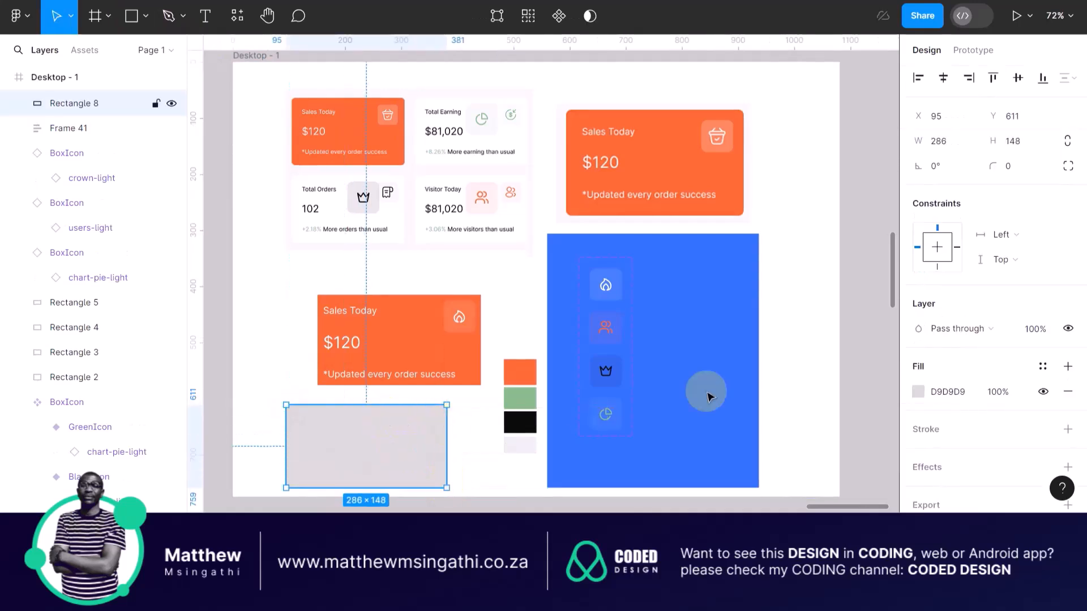
left_click(918, 392)
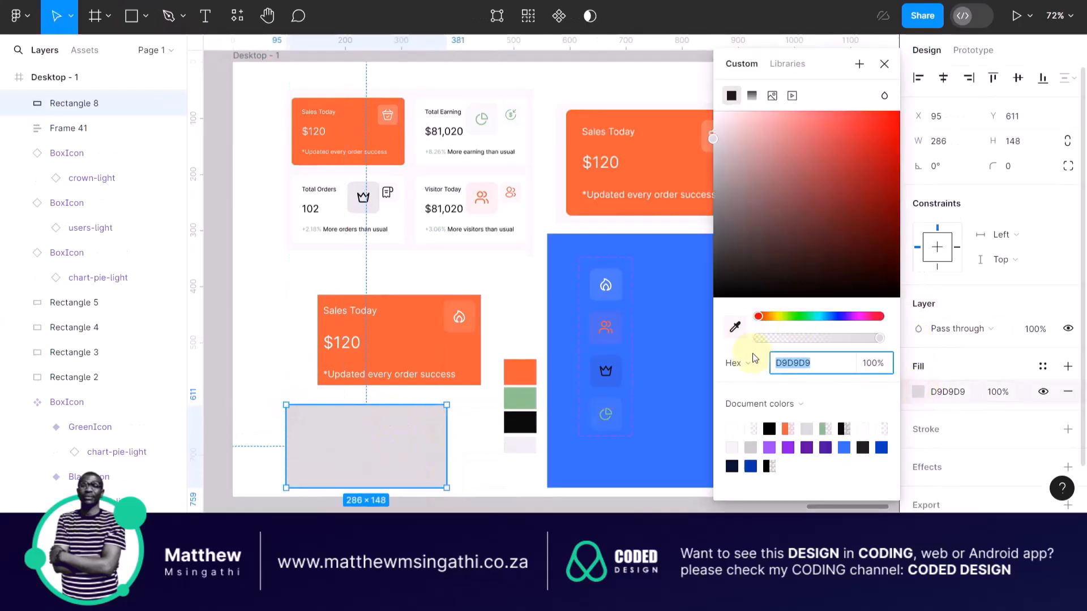
left_click(735, 327)
left_click(674, 165)
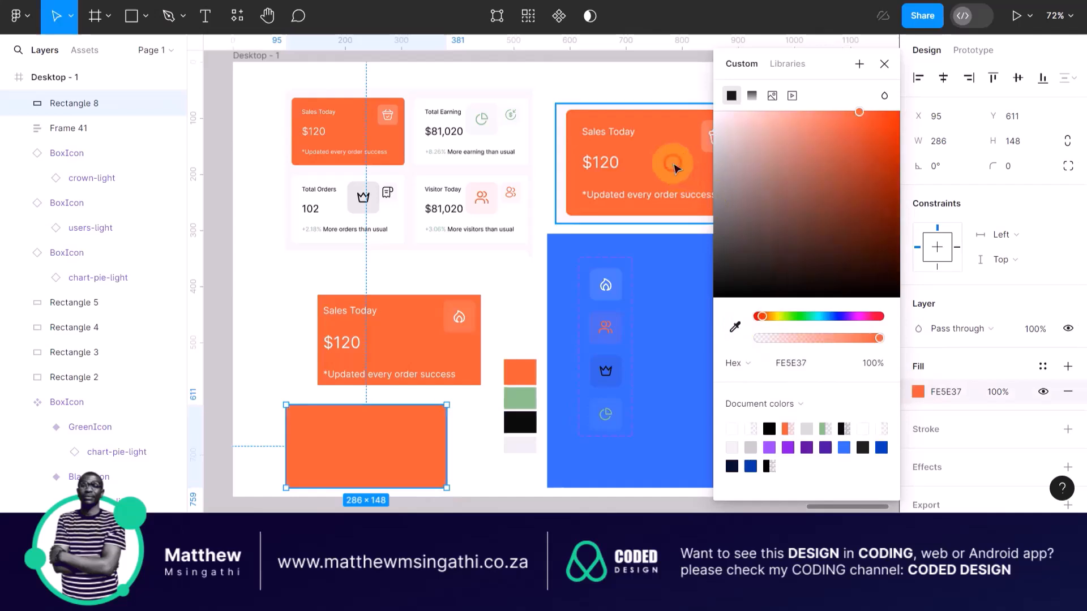
left_click(518, 236)
- Delete the orange sample rectangle below the new card
left_click(547, 281)
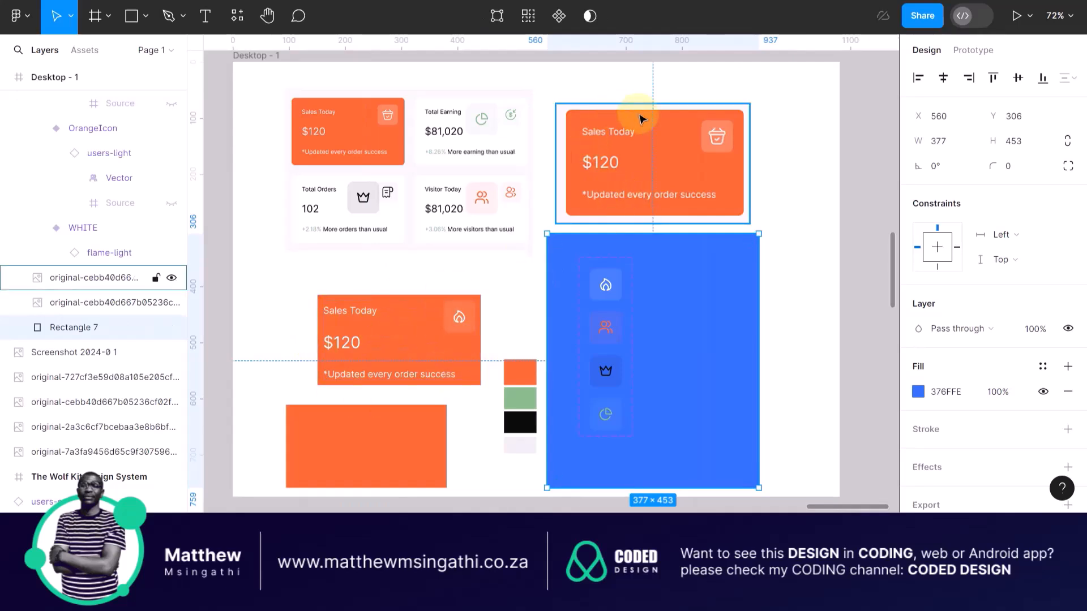
left_click(377, 448)
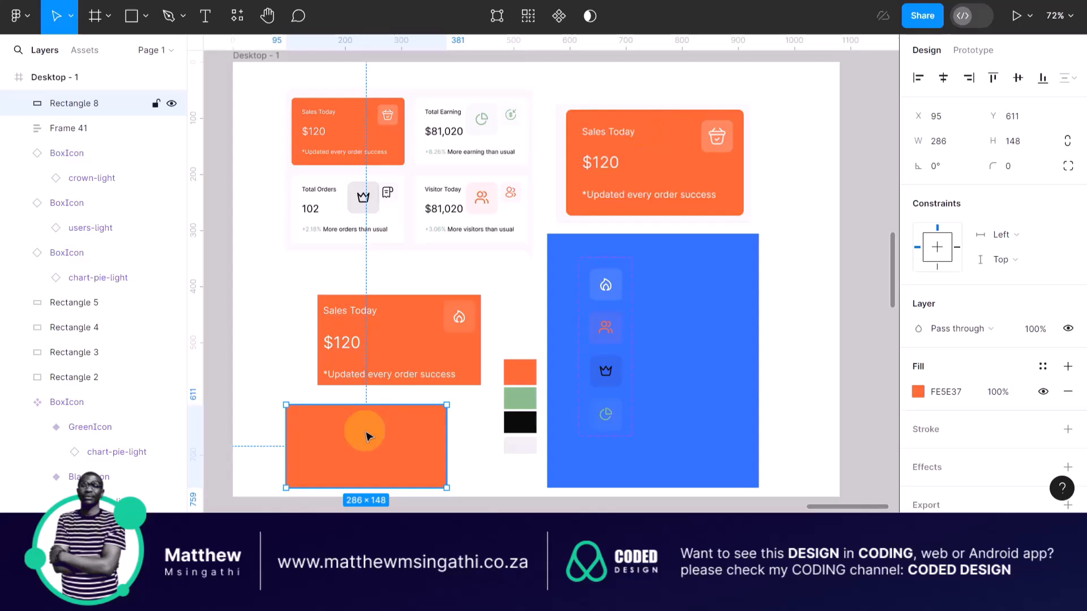
key("Delete")
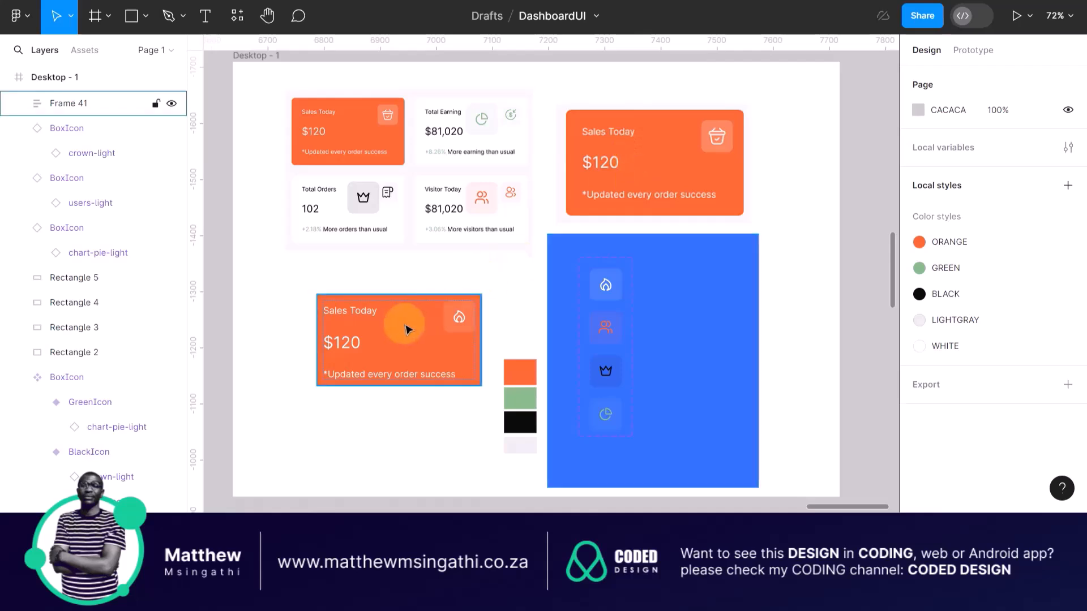
- Change the outer card frame's fill to the GREEN color style
key("shift+0")
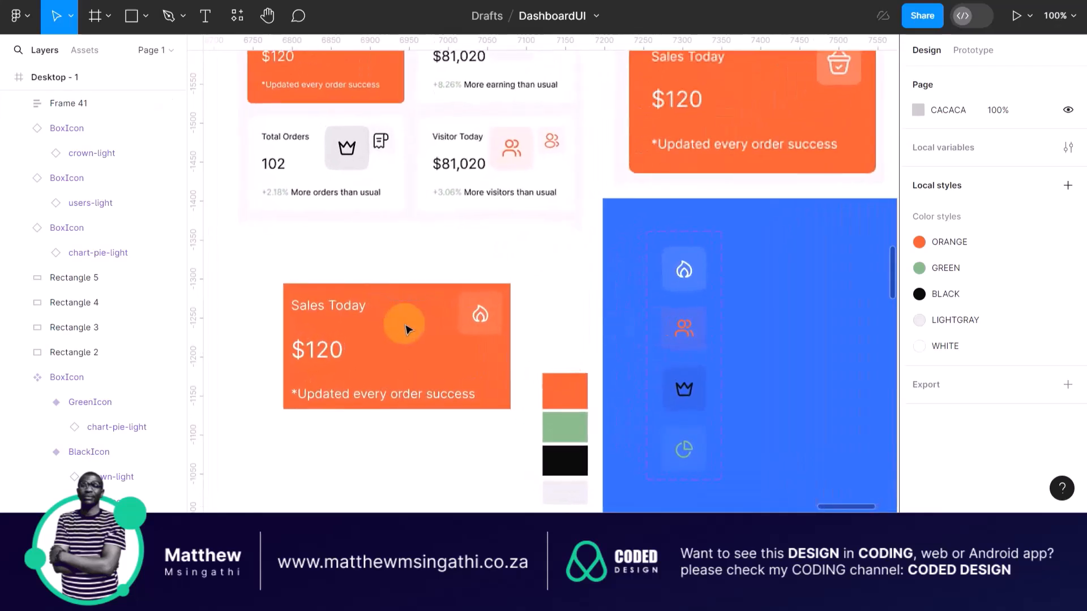
scroll(403, 342, "down", 3)
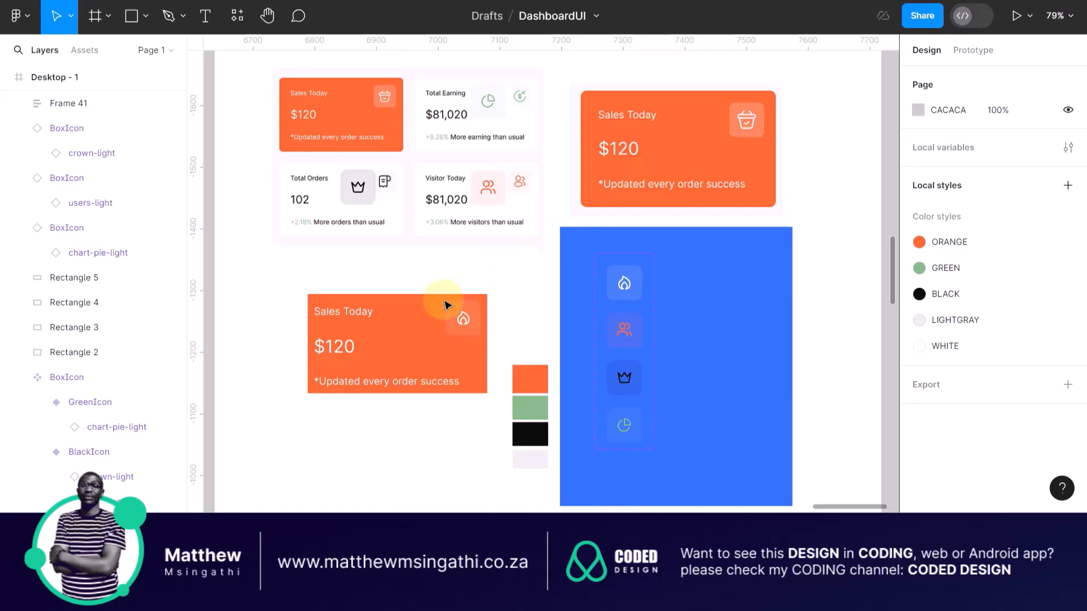
left_click(373, 313)
left_click(373, 313)
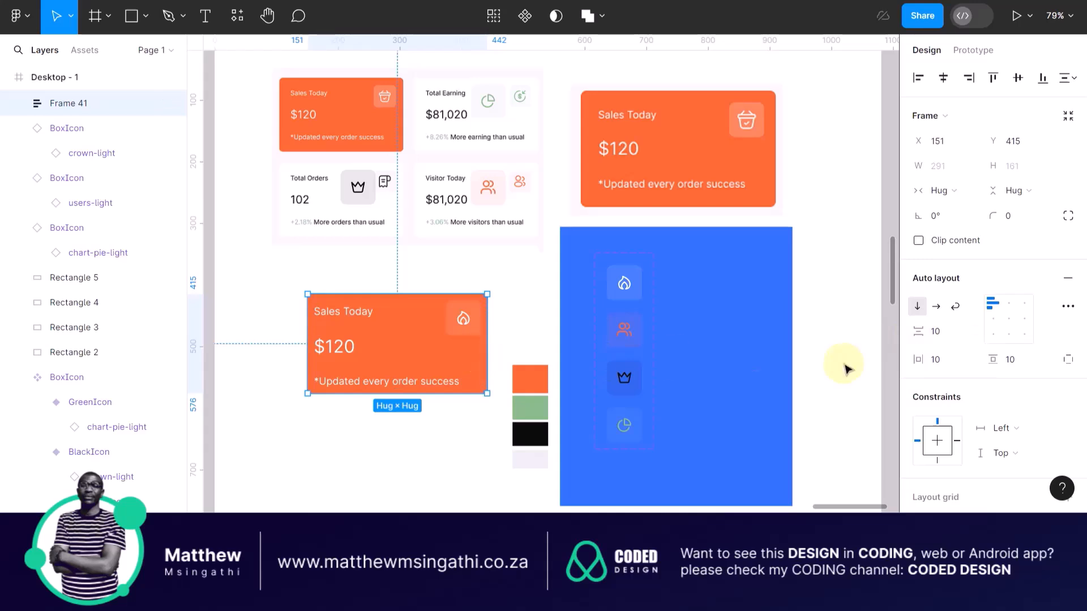
scroll(936, 351, "down", 4)
scroll(935, 355, "down", 1)
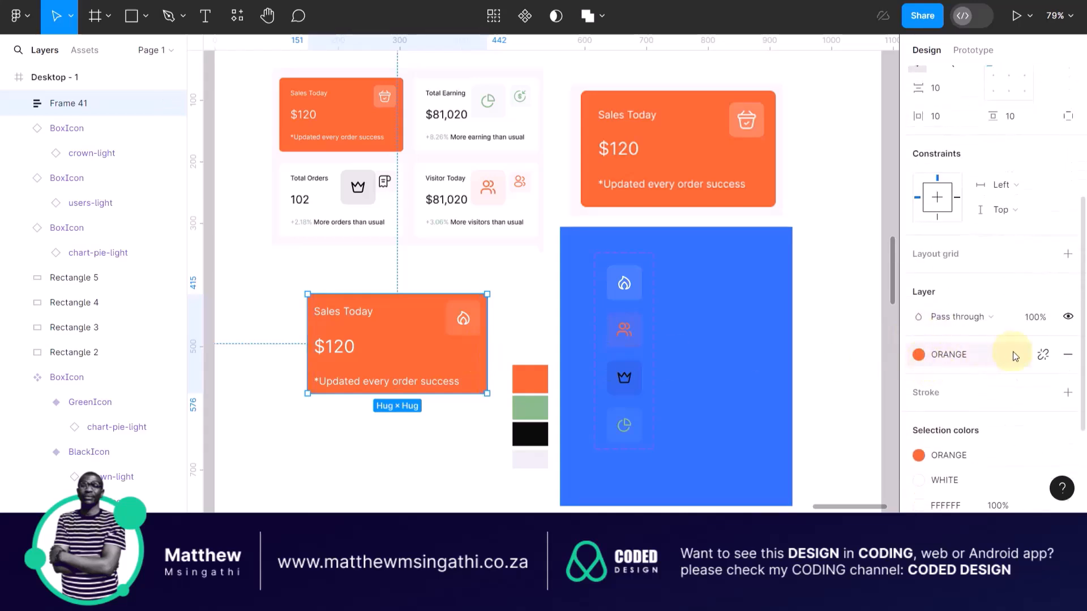
left_click(928, 355)
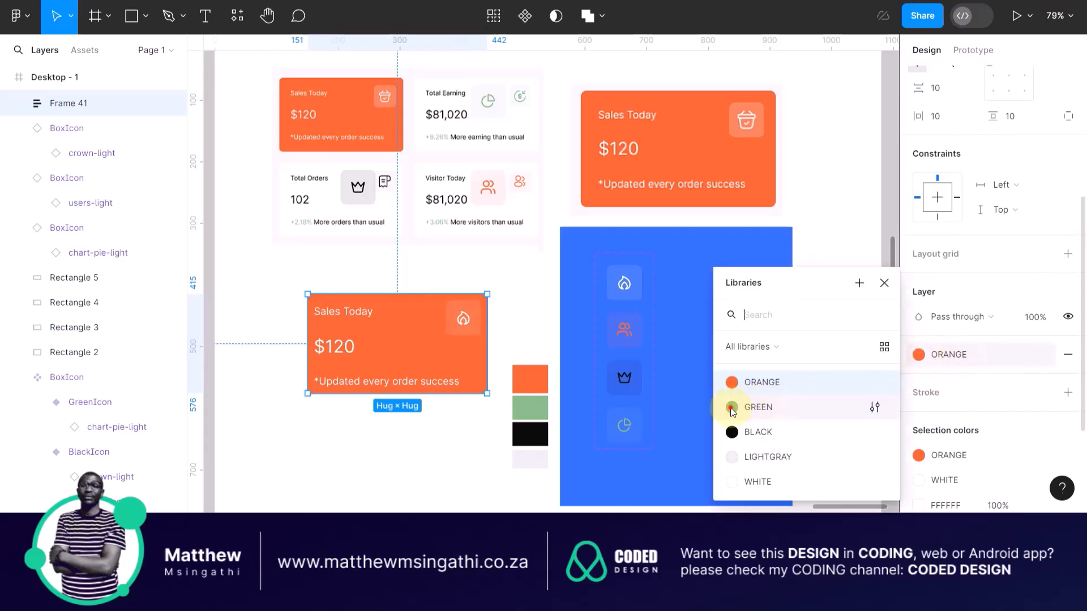
left_click(731, 409)
- Position the card frame over the large reference card at about X 610, Y 97 and remove its fill
left_click_drag(420, 335, 686, 115)
scroll(685, 116, "up", 5)
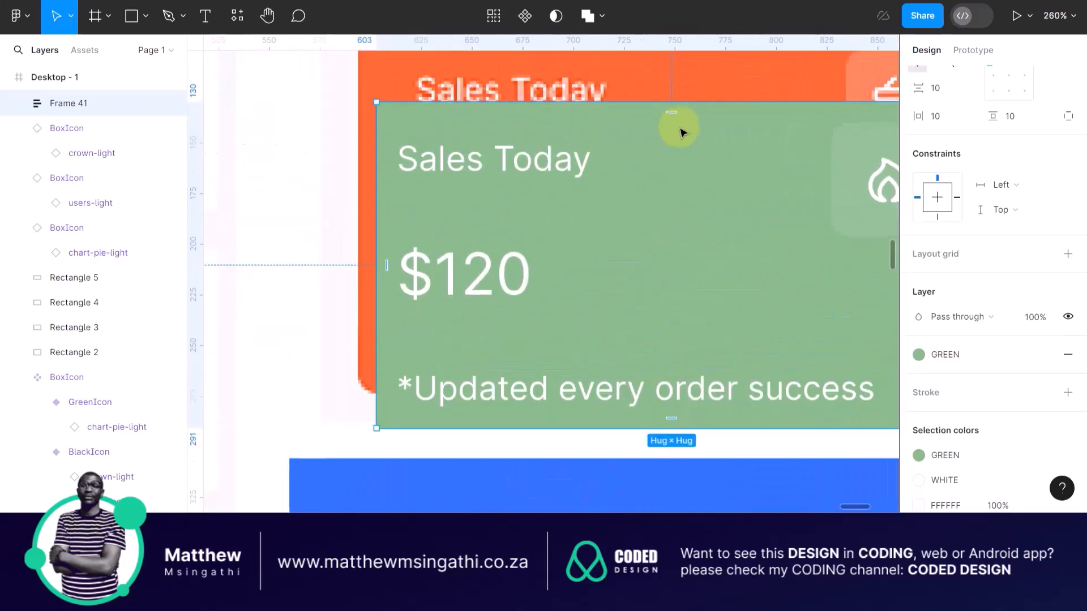
scroll(677, 127, "up", 3)
left_click(540, 209)
left_click_drag(540, 209, 554, 142)
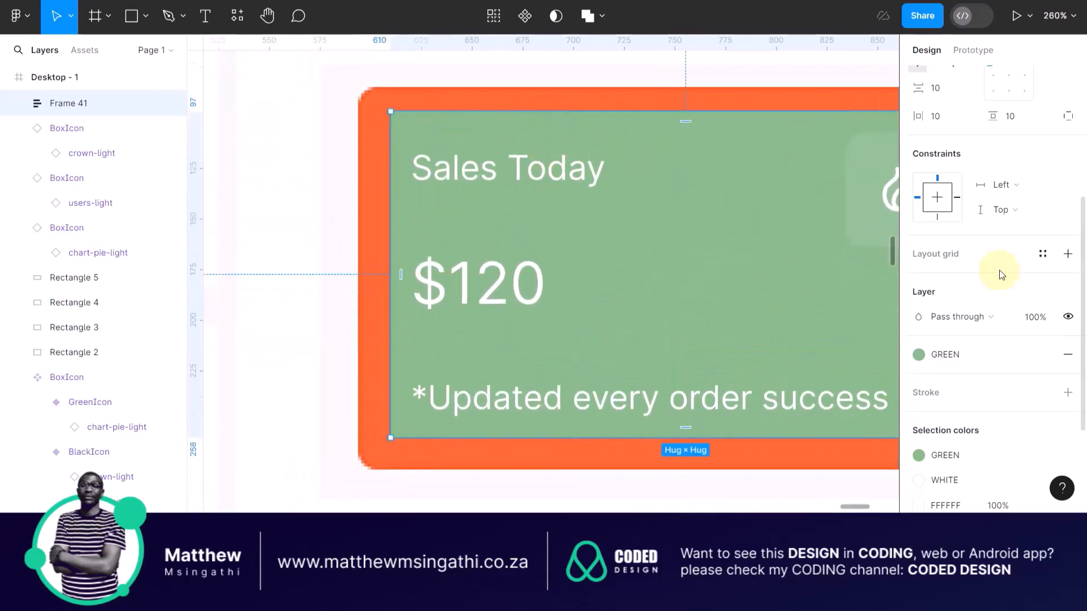
left_click(1068, 354)
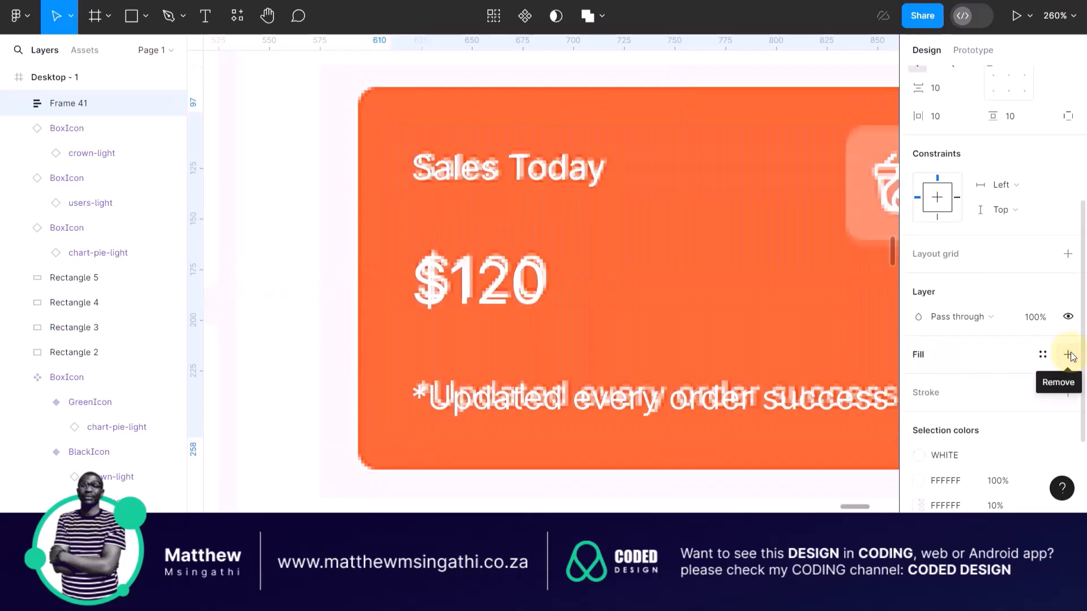
- Resize the new card frame to about 316 × 187 so its edges match the large orange reference card
scroll(468, 201, "up", 5)
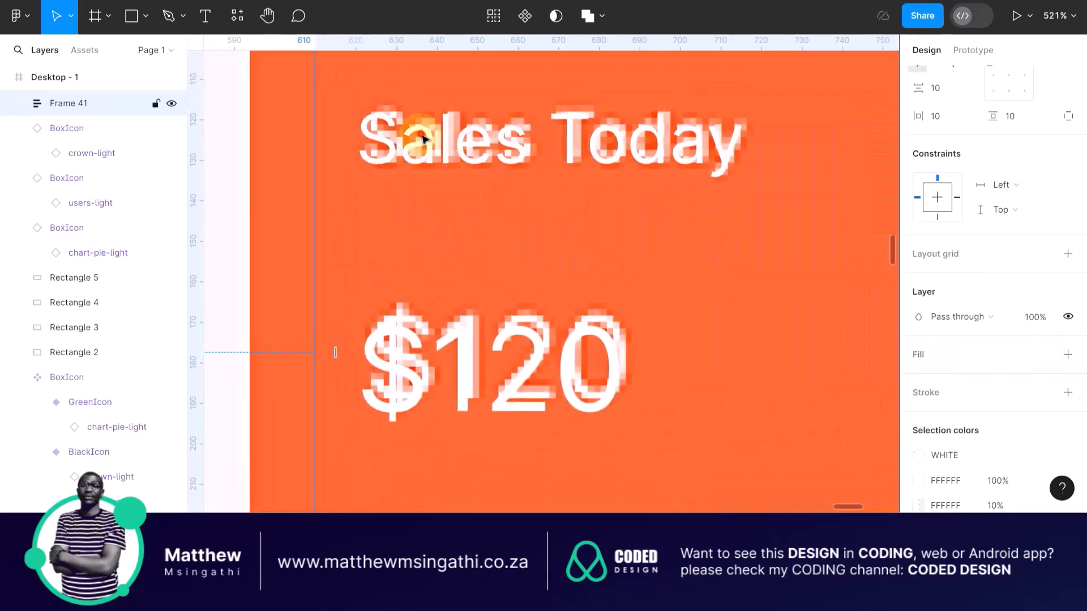
scroll(425, 133, "down", 8)
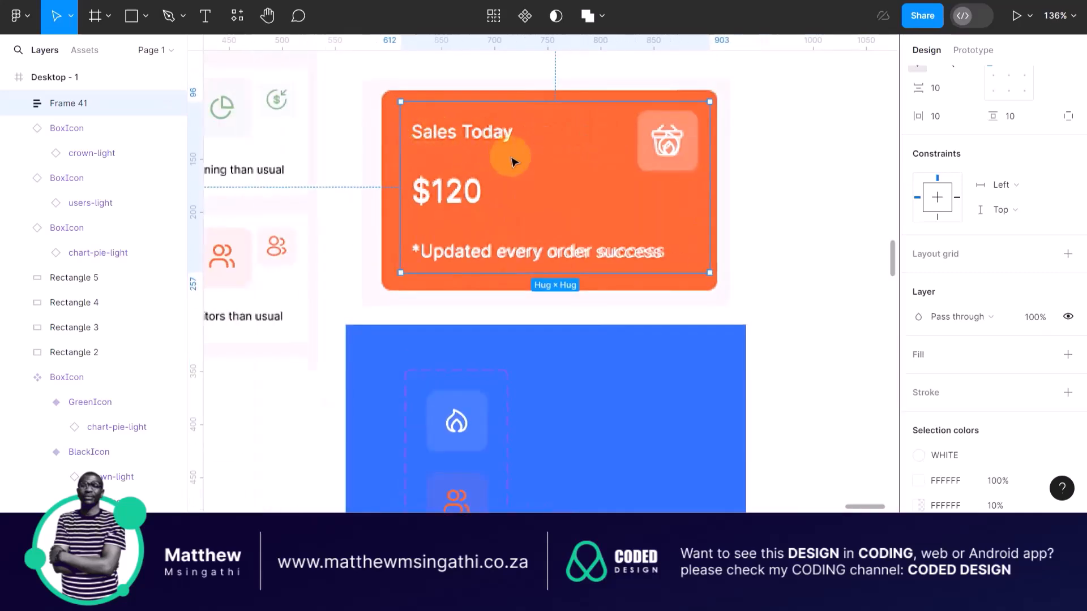
scroll(420, 202, "up", 3)
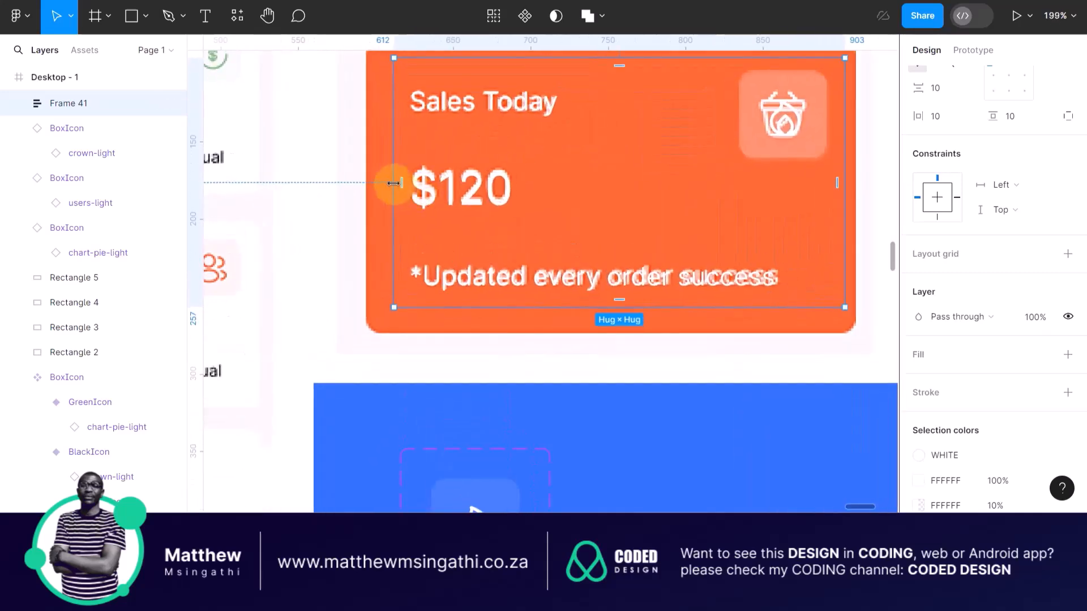
left_click_drag(394, 183, 364, 187)
scroll(709, 170, "right", 3)
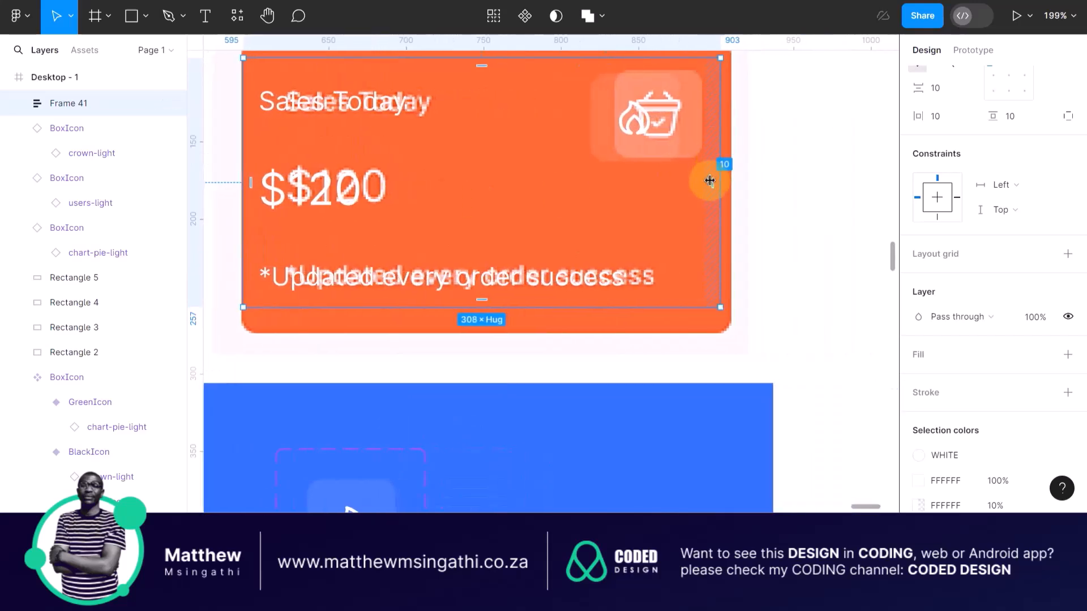
left_click_drag(720, 182, 732, 183)
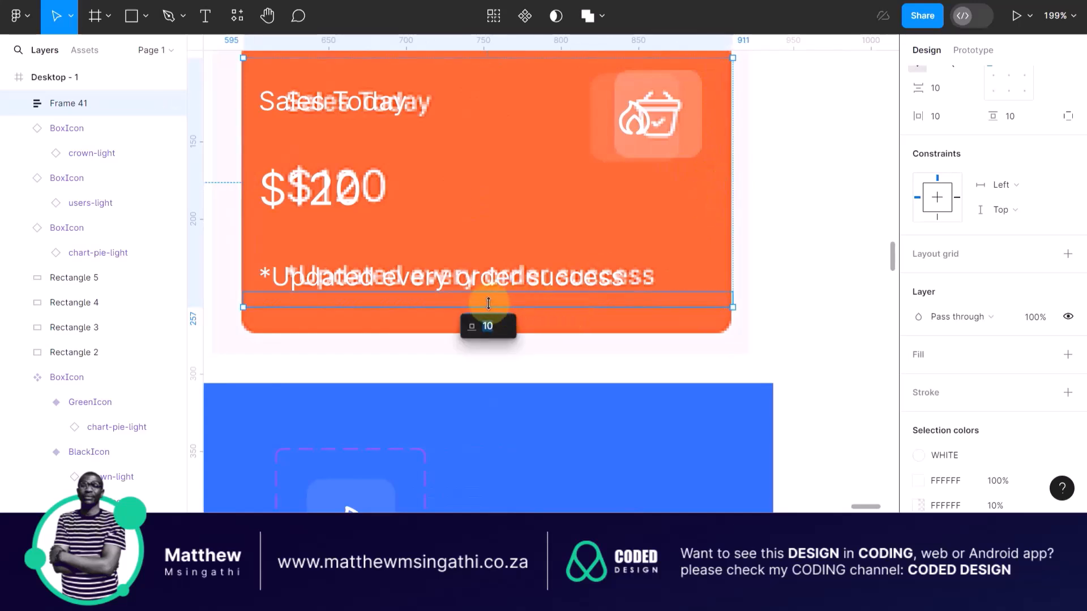
left_click_drag(490, 307, 494, 331)
scroll(498, 332, "up", 3)
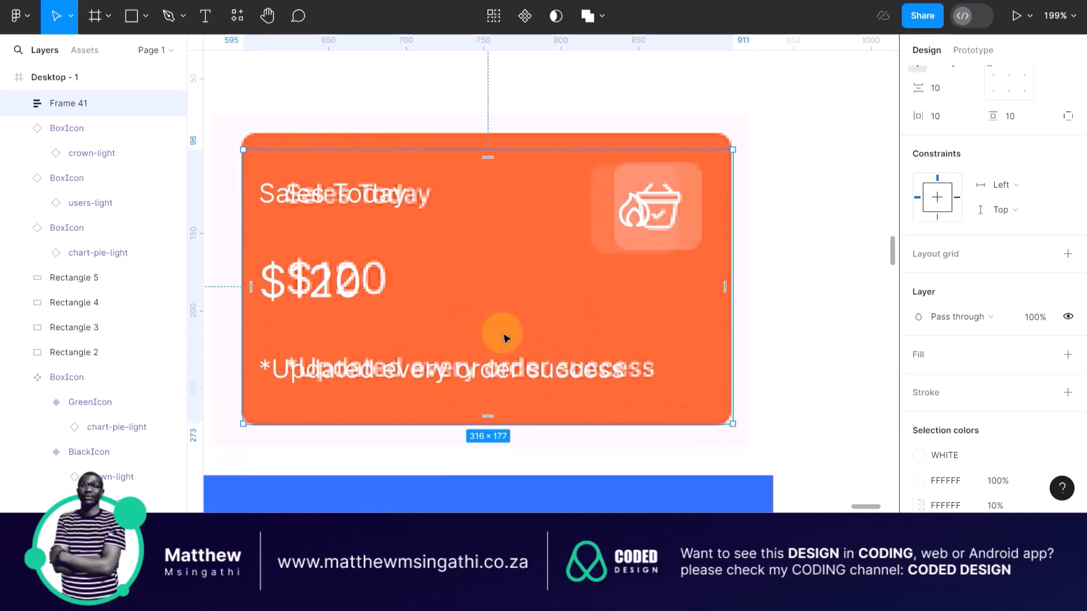
left_click_drag(490, 151, 504, 134)
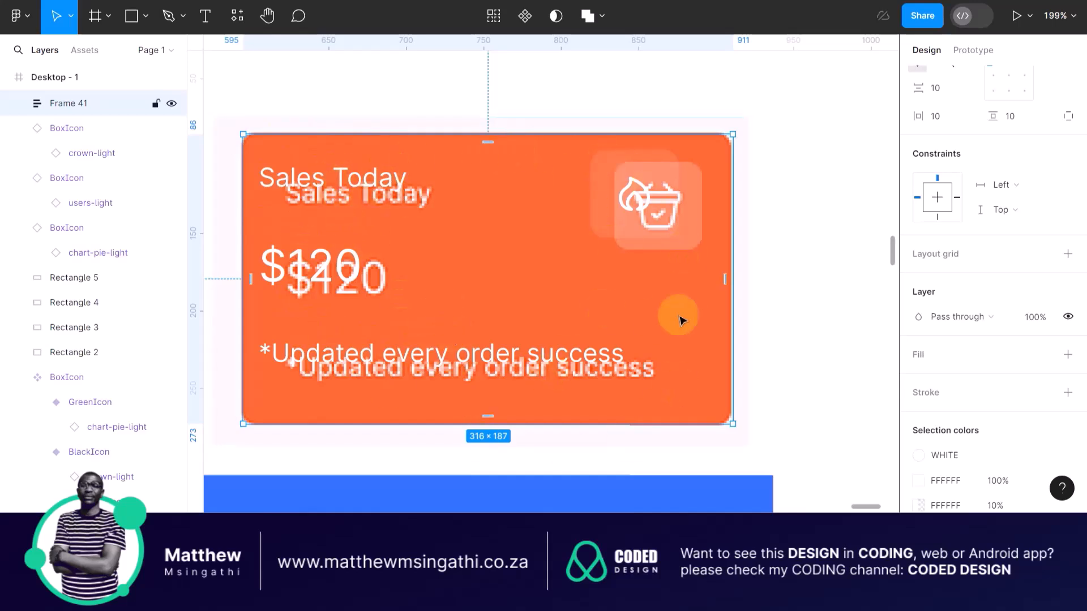
- Set the card frame's auto layout alignment to center
scroll(682, 317, "down", 2)
scroll(682, 317, "right", 2)
scroll(580, 175, "left", 3)
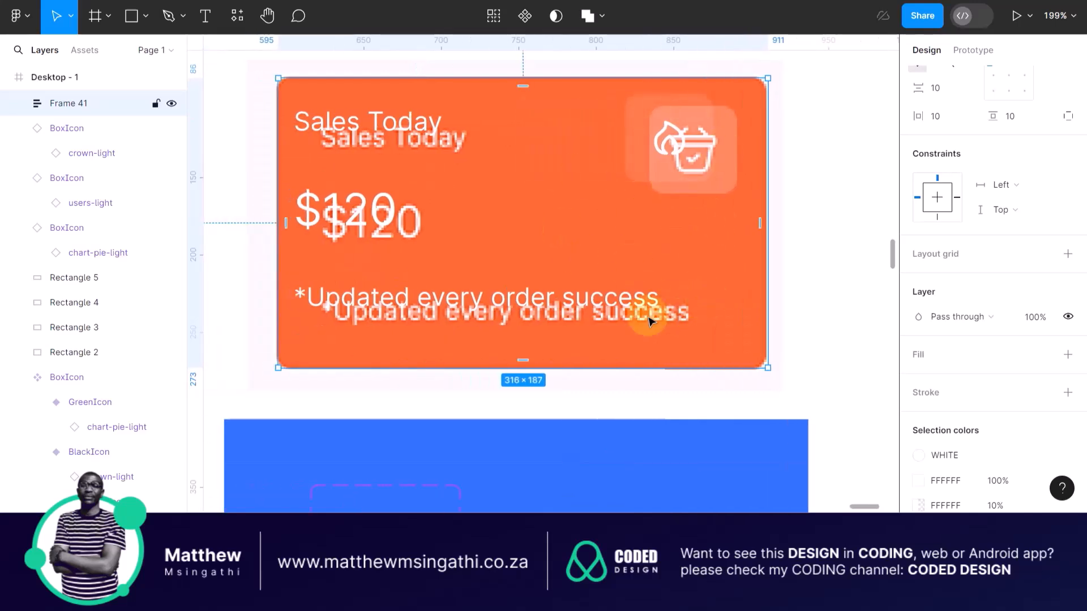
scroll(941, 364, "down", 3)
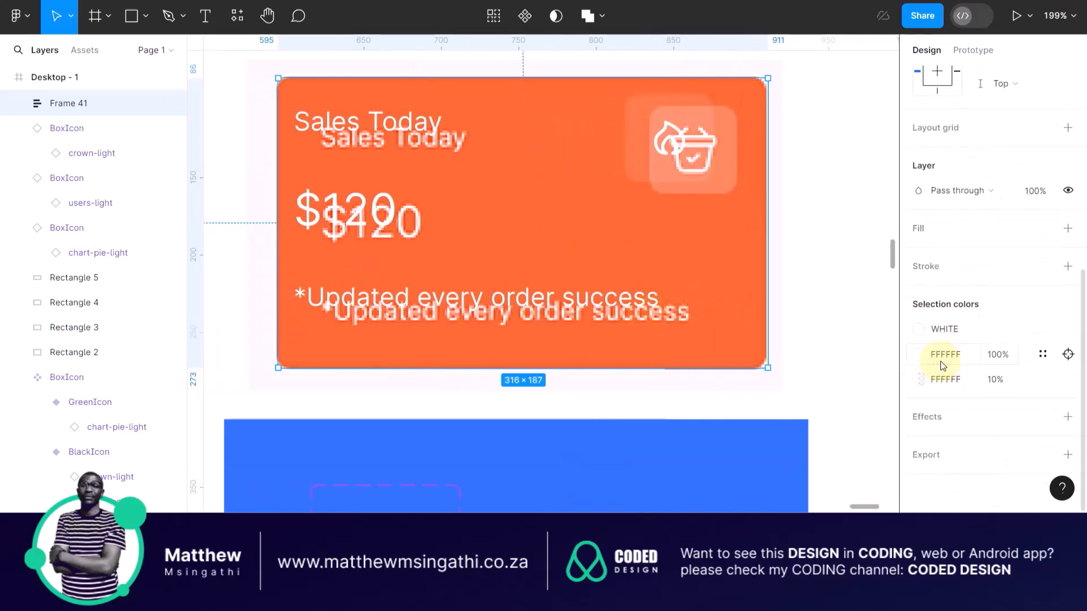
scroll(943, 365, "up", 5)
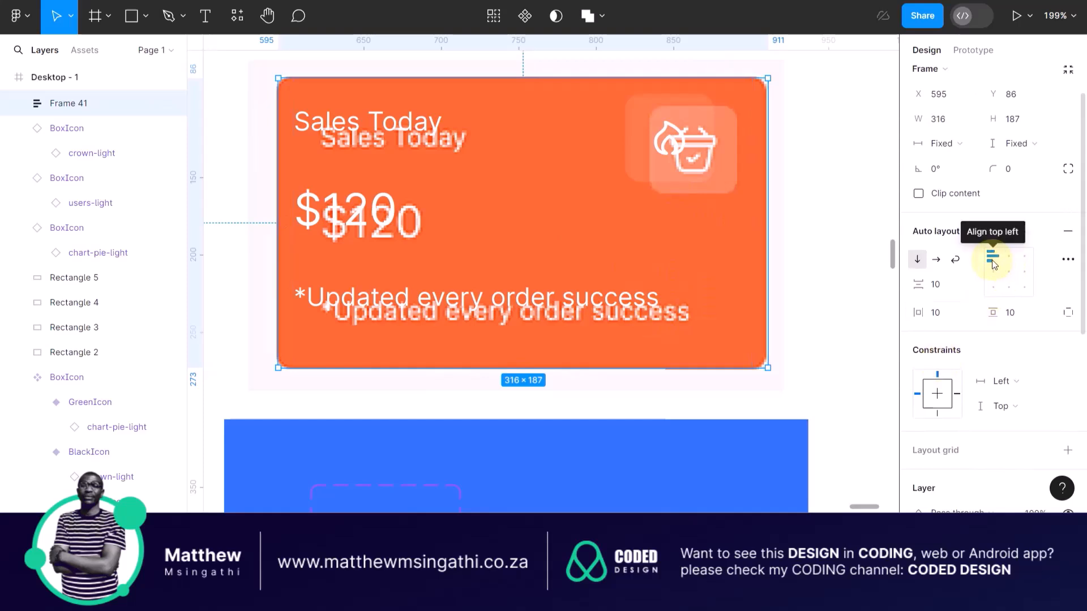
left_click(1007, 276)
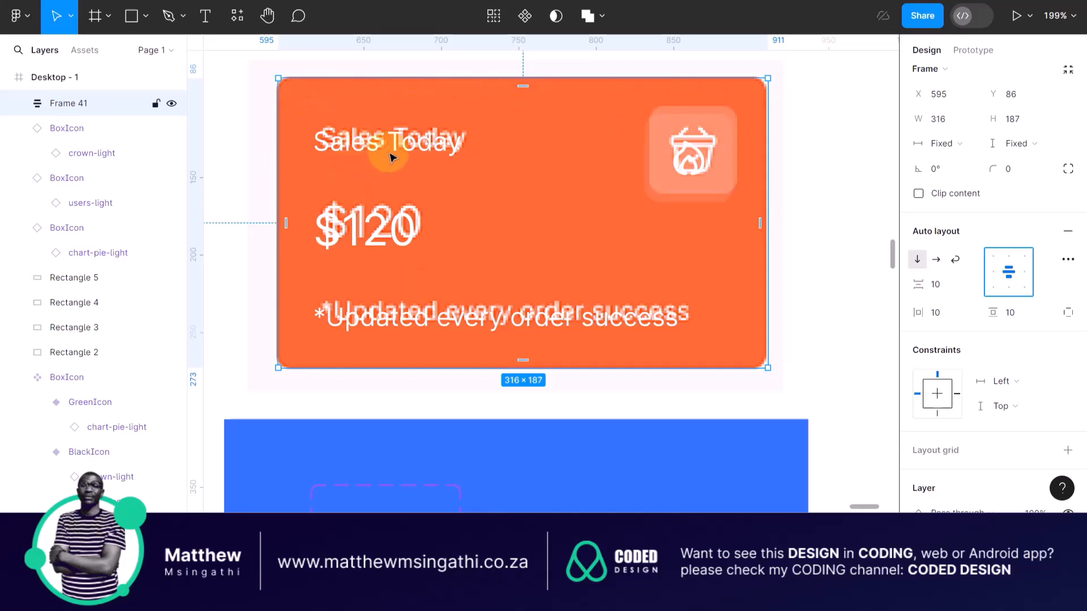
- Fill the card frame with the GREEN color style
scroll(391, 158, "down", 5)
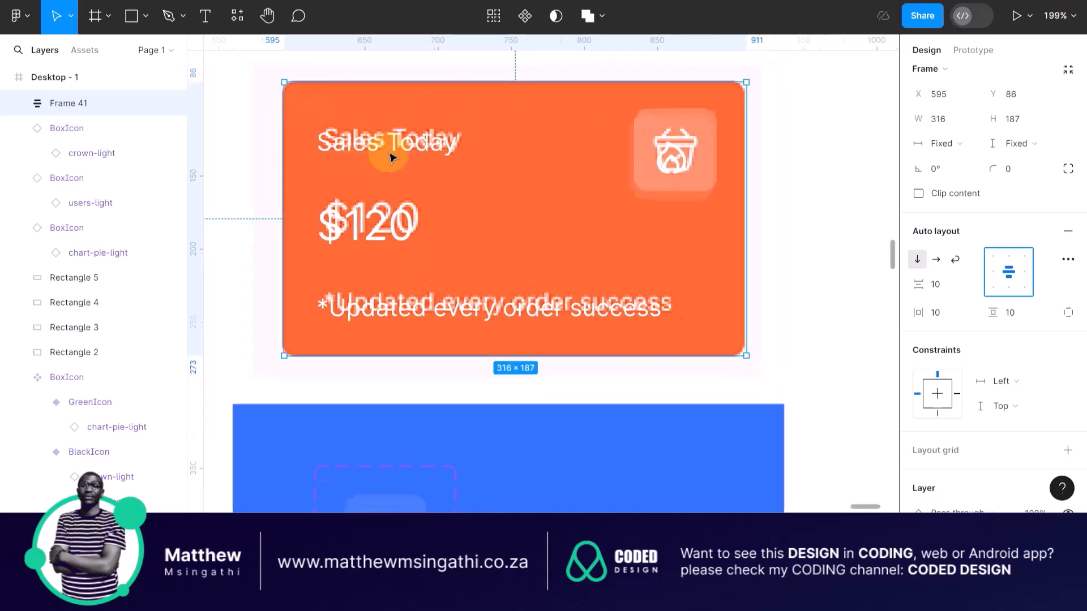
scroll(391, 157, "left", 3)
scroll(390, 157, "down", 2)
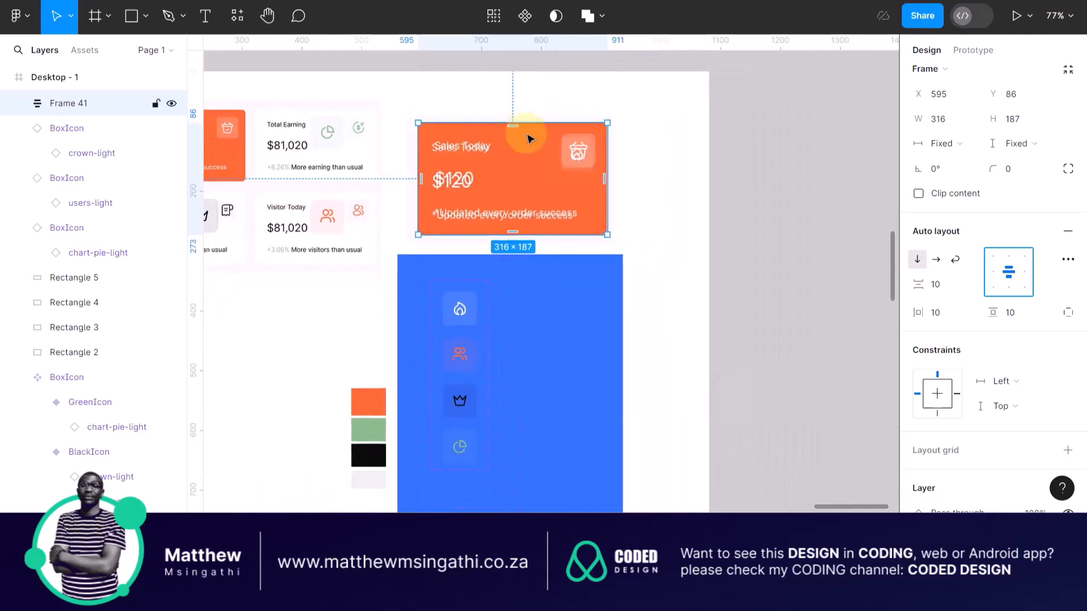
scroll(606, 139, "up", 5)
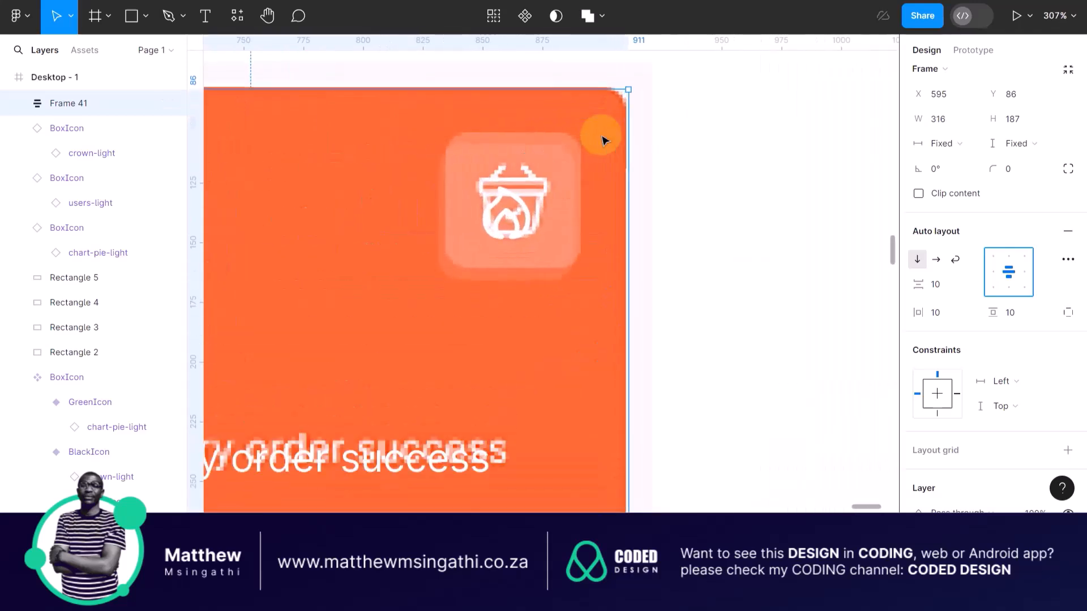
scroll(605, 137, "up", 3)
scroll(609, 156, "down", 2)
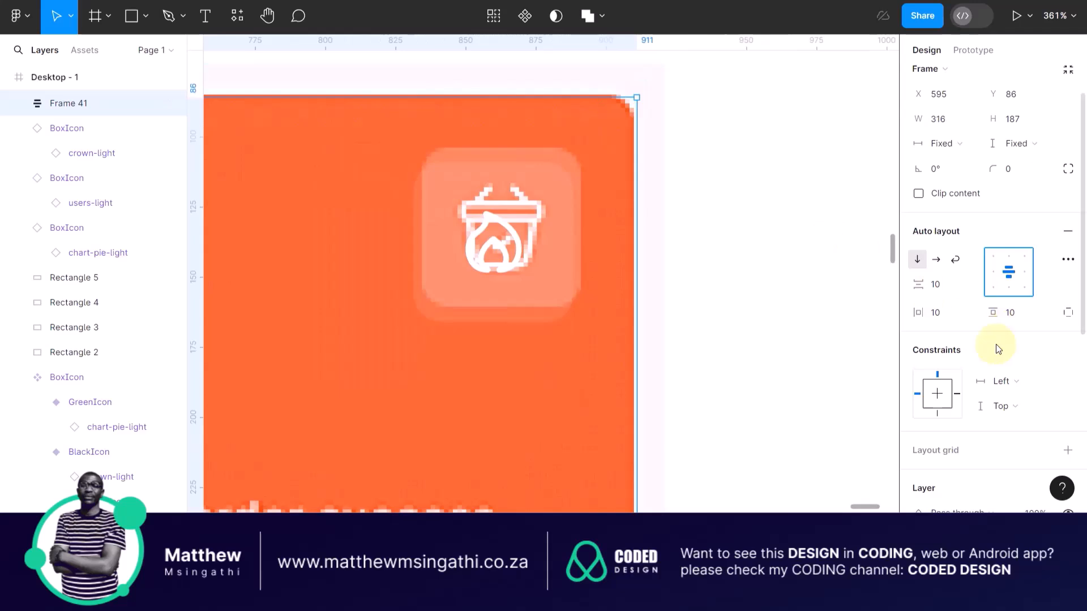
scroll(940, 408, "down", 5)
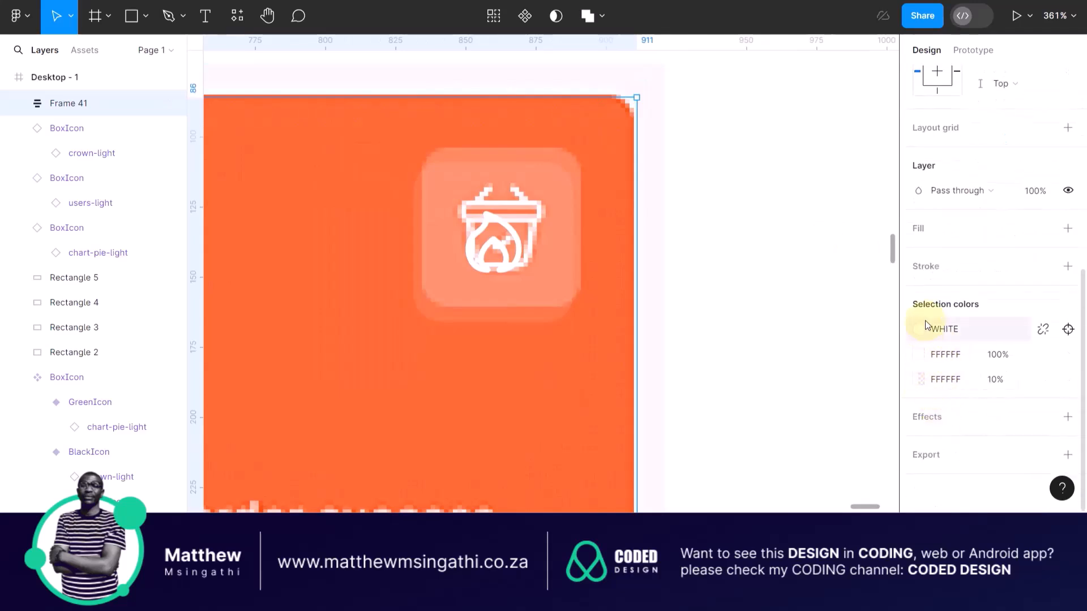
left_click(1043, 229)
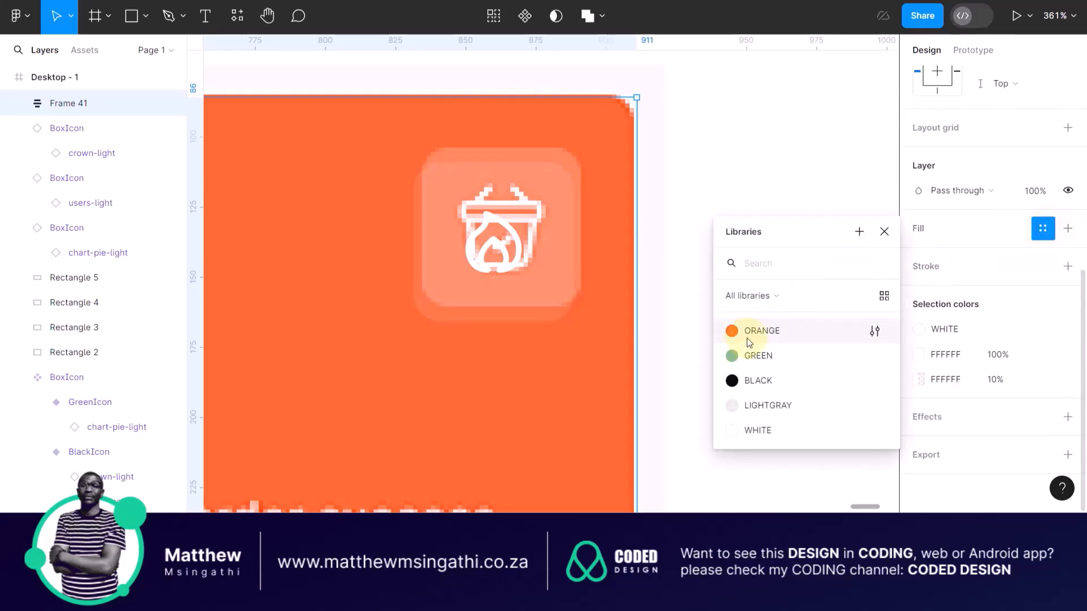
left_click(732, 357)
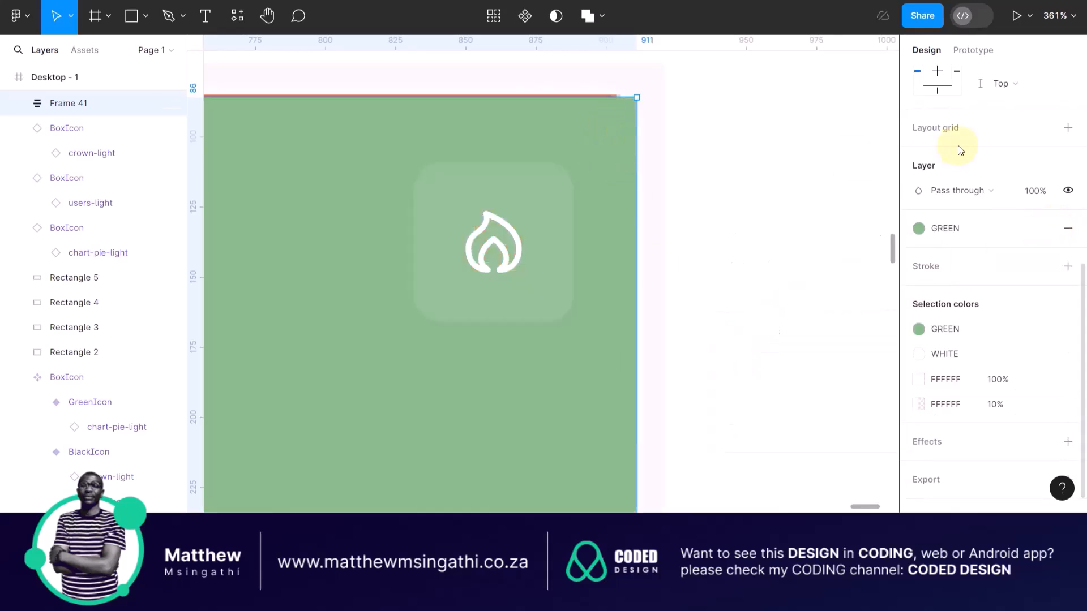
- Set the card frame's corner radius to 15
scroll(637, 131, "up", 5)
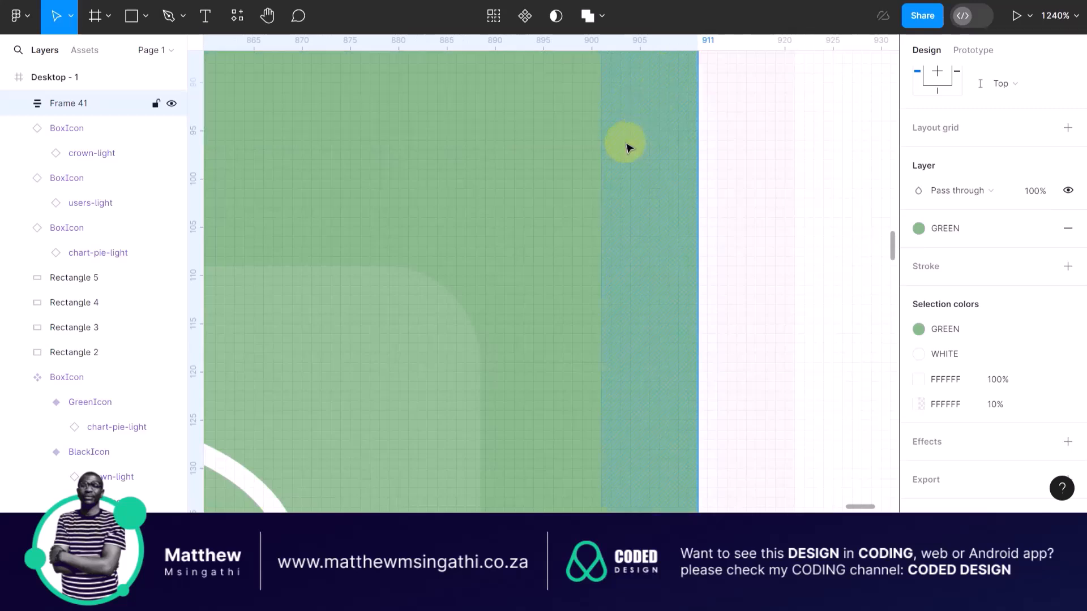
scroll(638, 131, "down", 3)
scroll(640, 132, "up", 3)
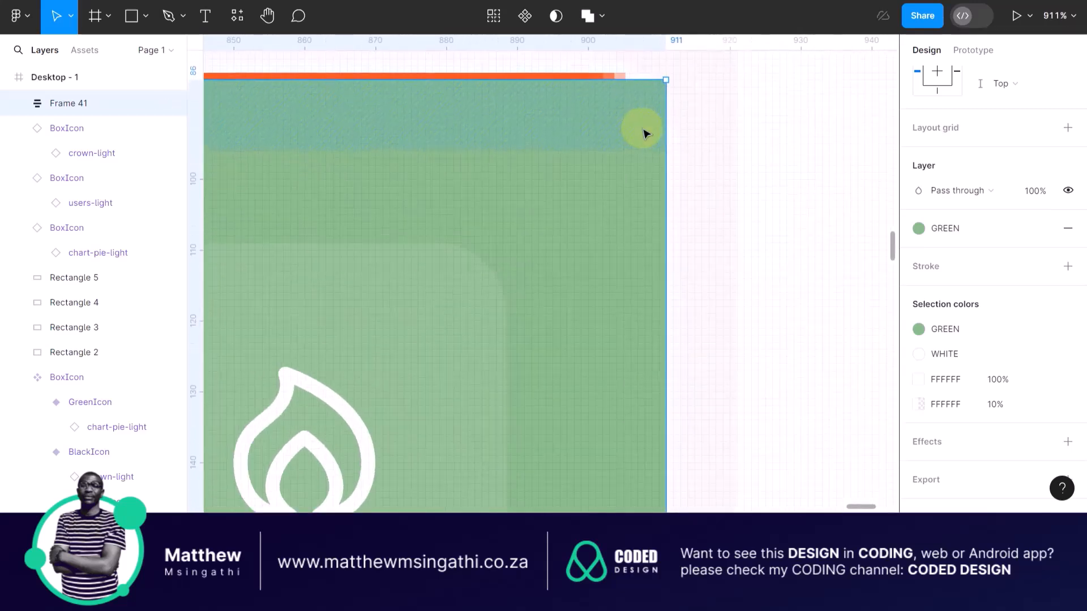
scroll(644, 132, "down", 5)
scroll(1002, 294, "down", 1)
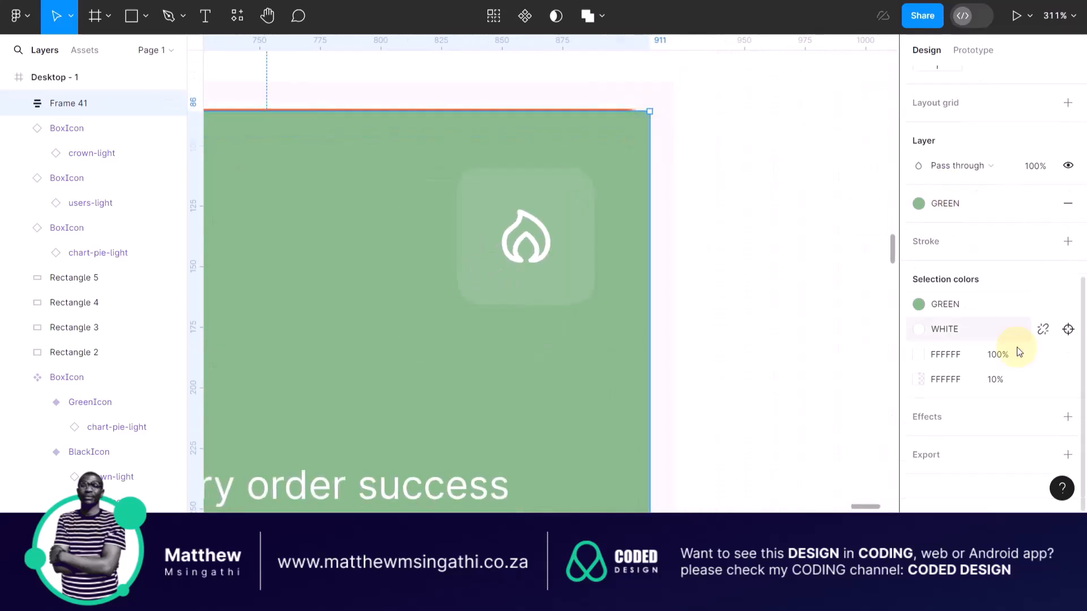
scroll(1017, 347, "up", 10)
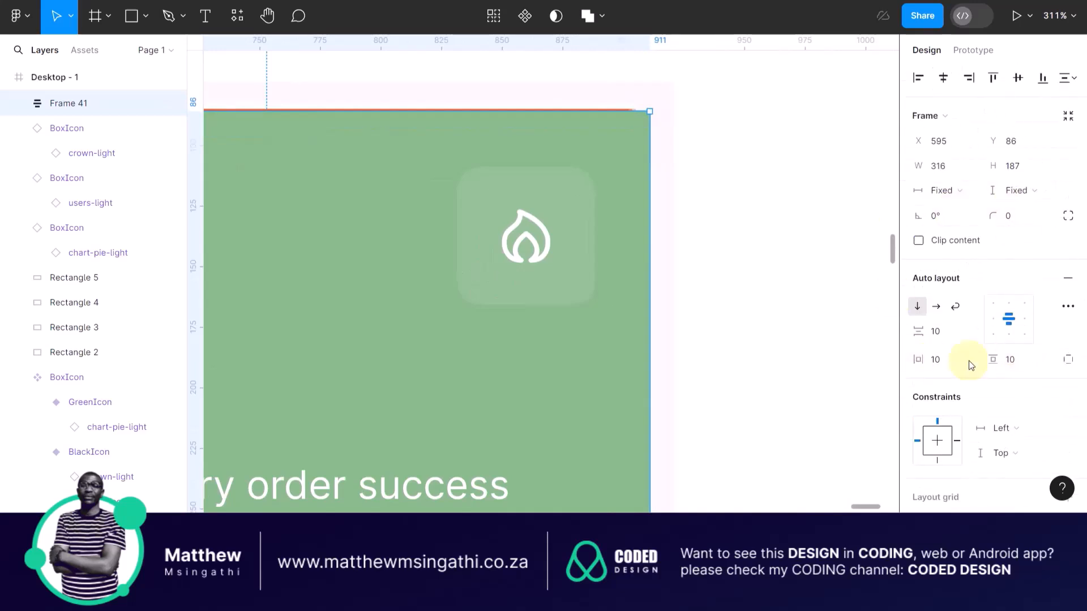
left_click(1010, 215)
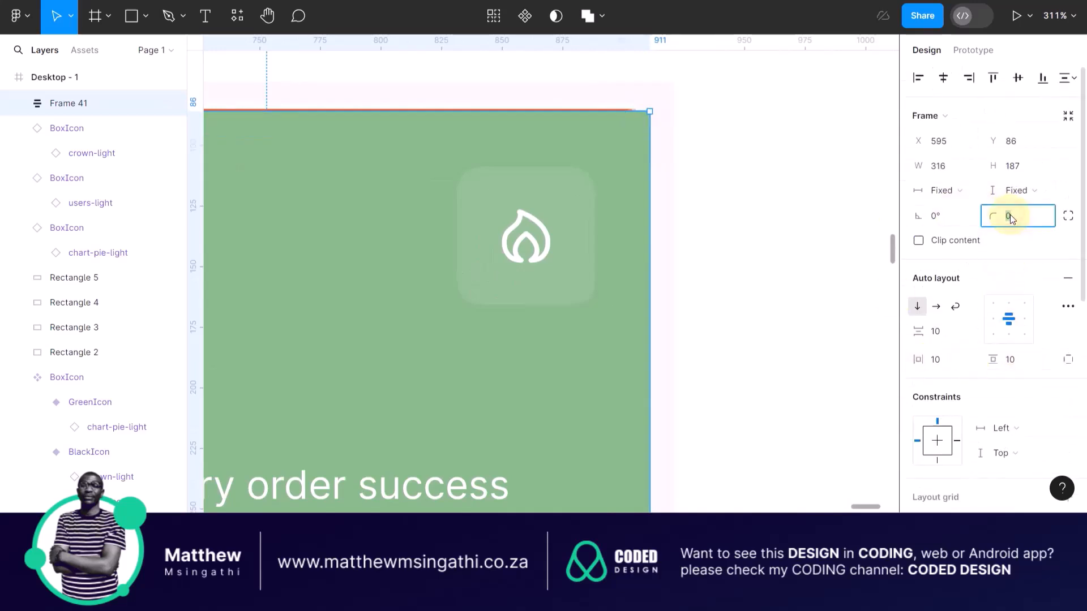
type("0")
key("Return")
left_click(1010, 215)
type("15")
key("Return")
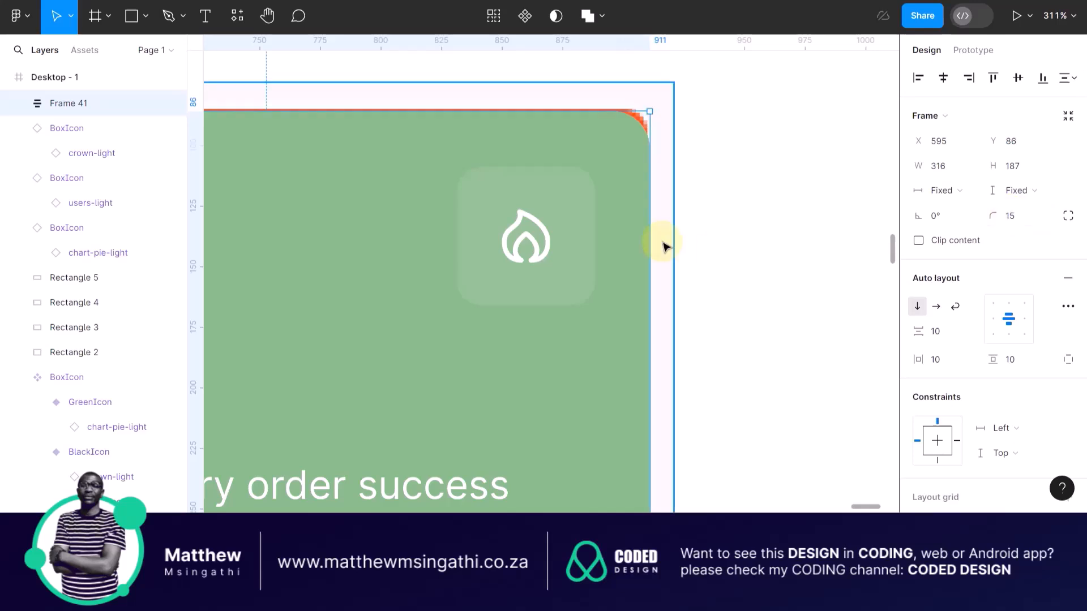
- Move the green card off the reference to the empty area below the four-card overview, at about X 75, Y 437
scroll(662, 246, "down", 5)
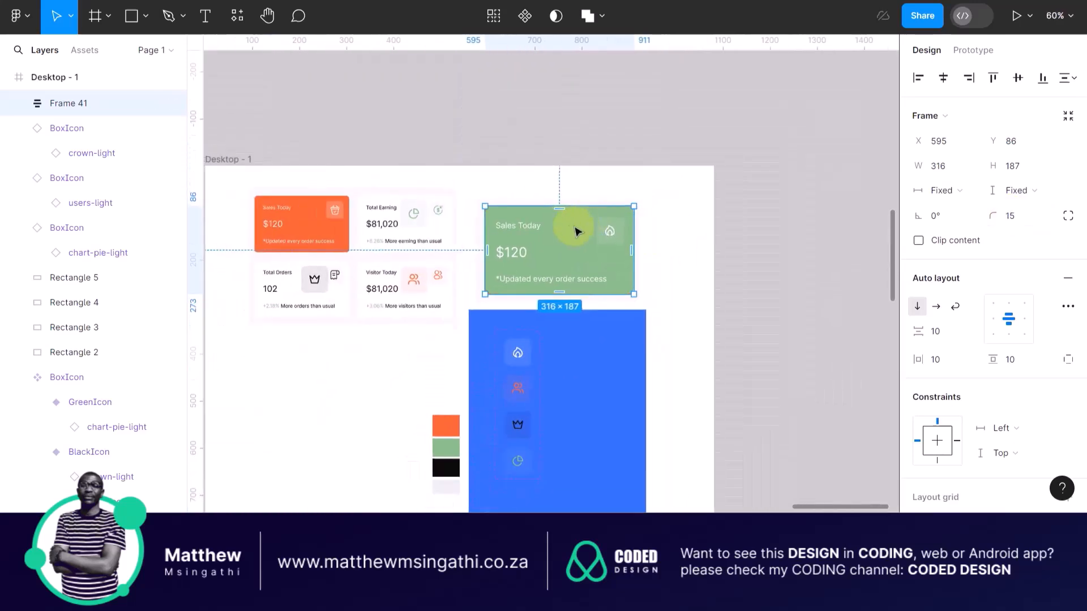
left_click_drag(566, 227, 323, 393)
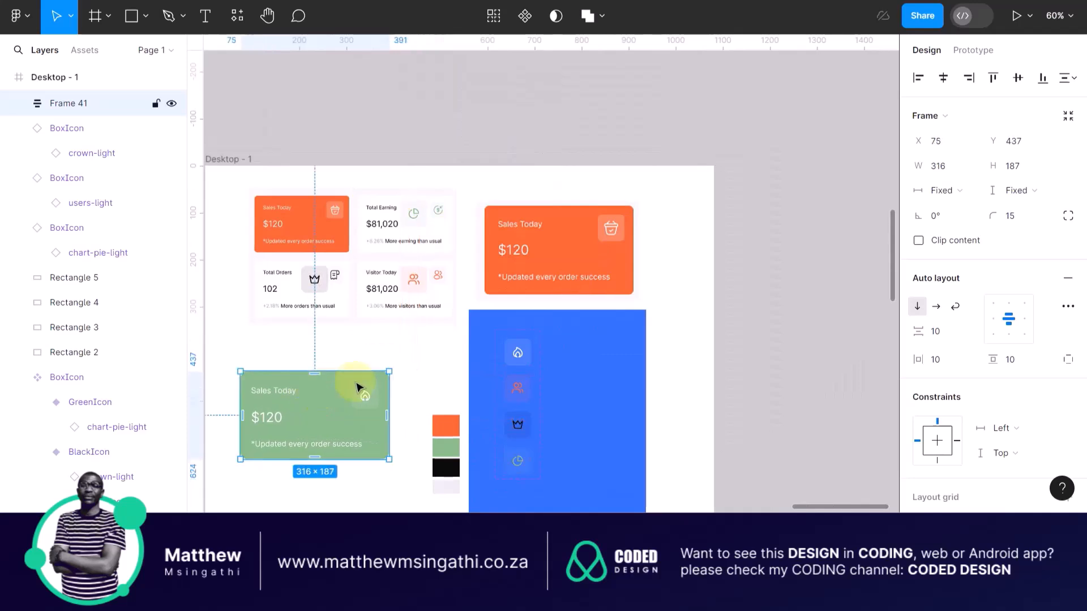
scroll(478, 356, "up", 3)
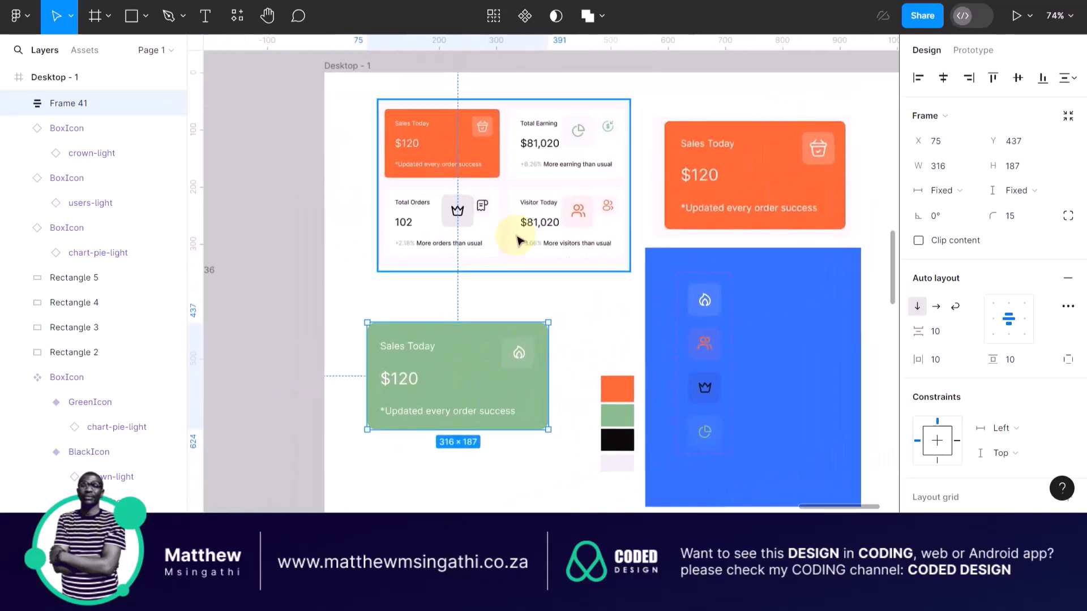
left_click(474, 304)
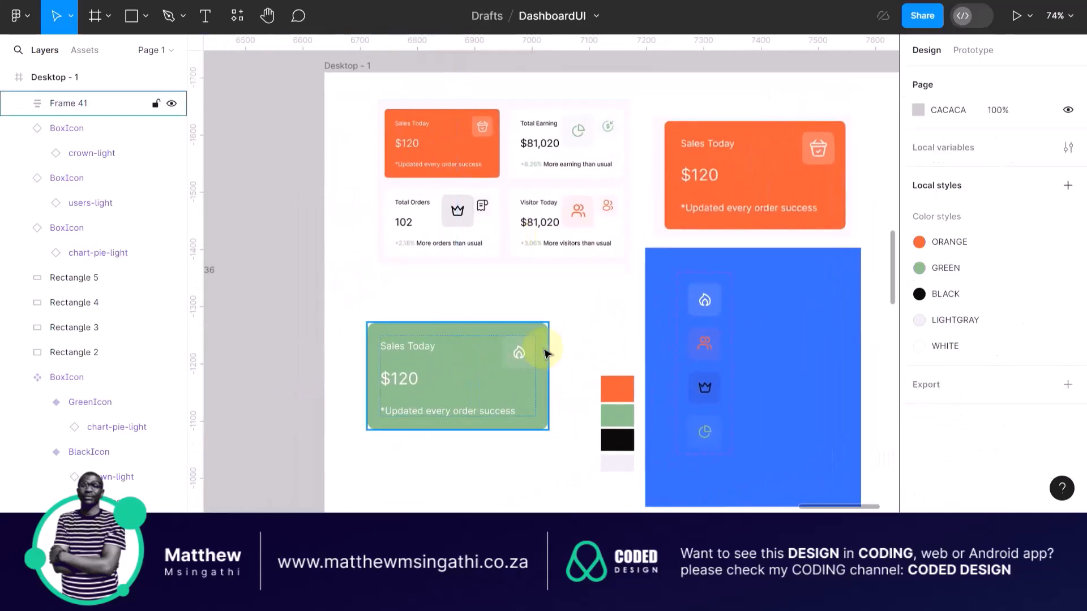
- Change the new card frame's fill to the ORANGE color style
left_click(388, 333)
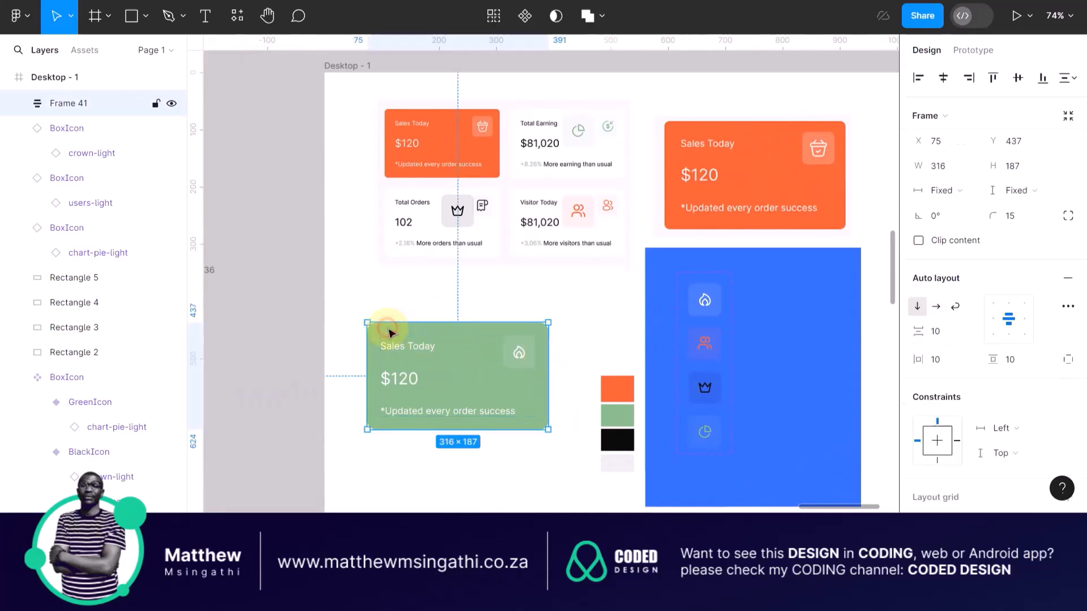
scroll(967, 354, "down", 6)
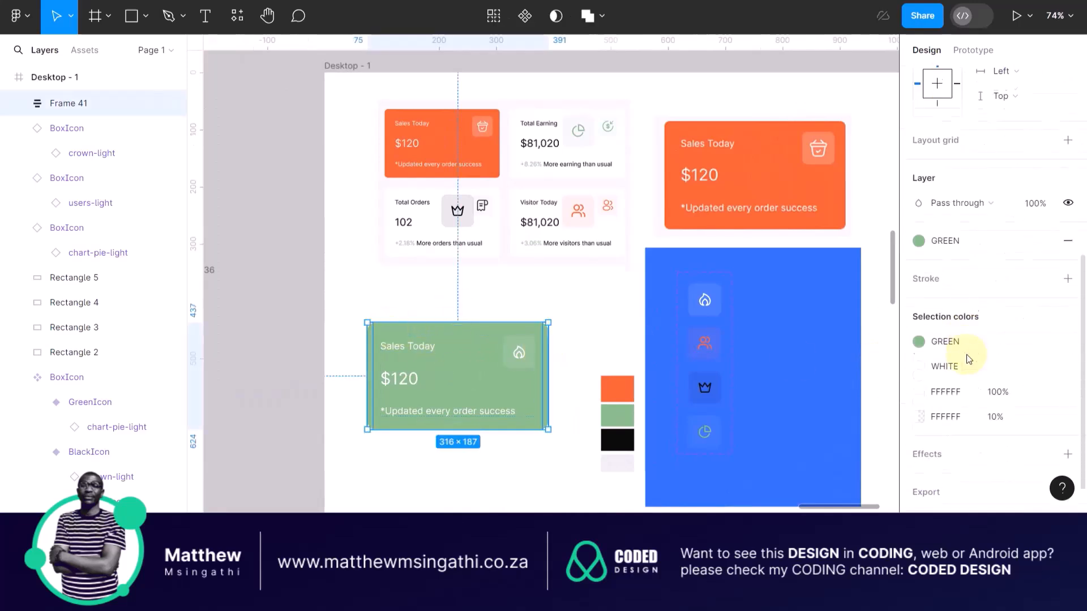
left_click(918, 208)
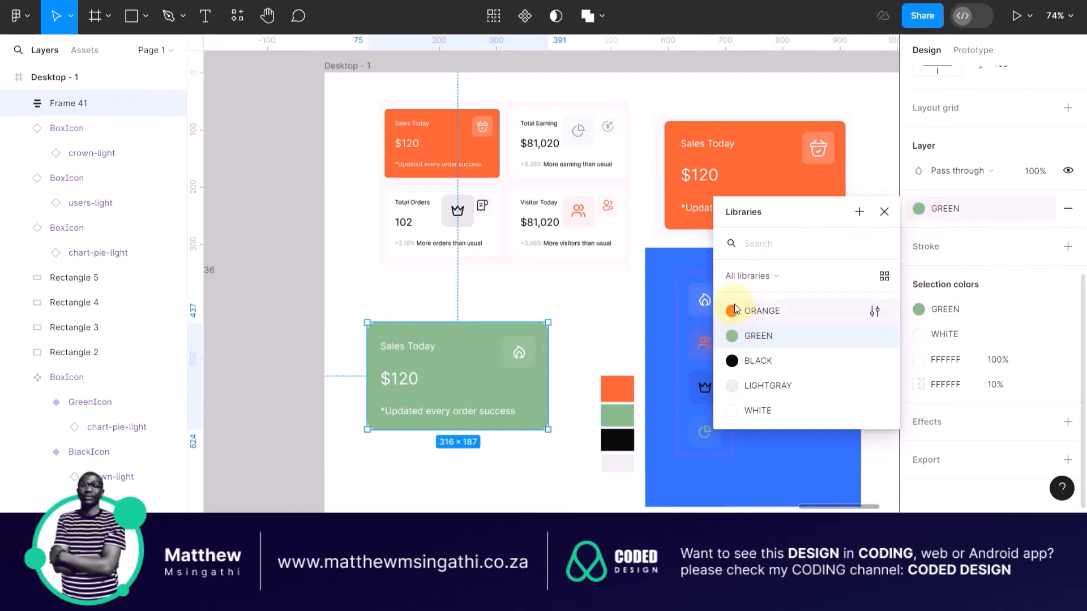
left_click(734, 310)
left_click(589, 319)
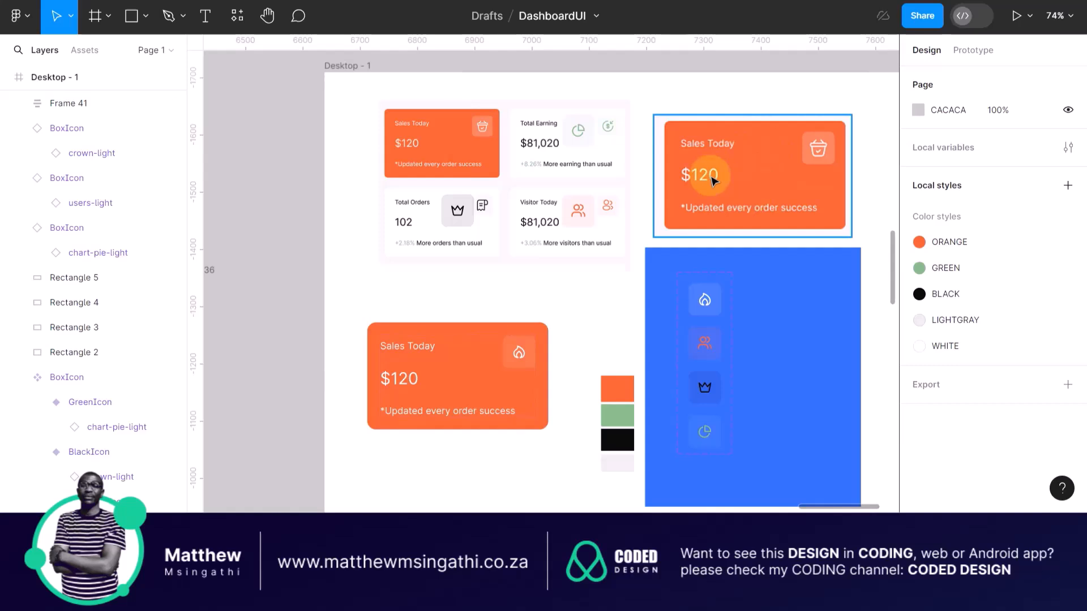
- Reduce the new orange card frame's corner radius
left_click(542, 327)
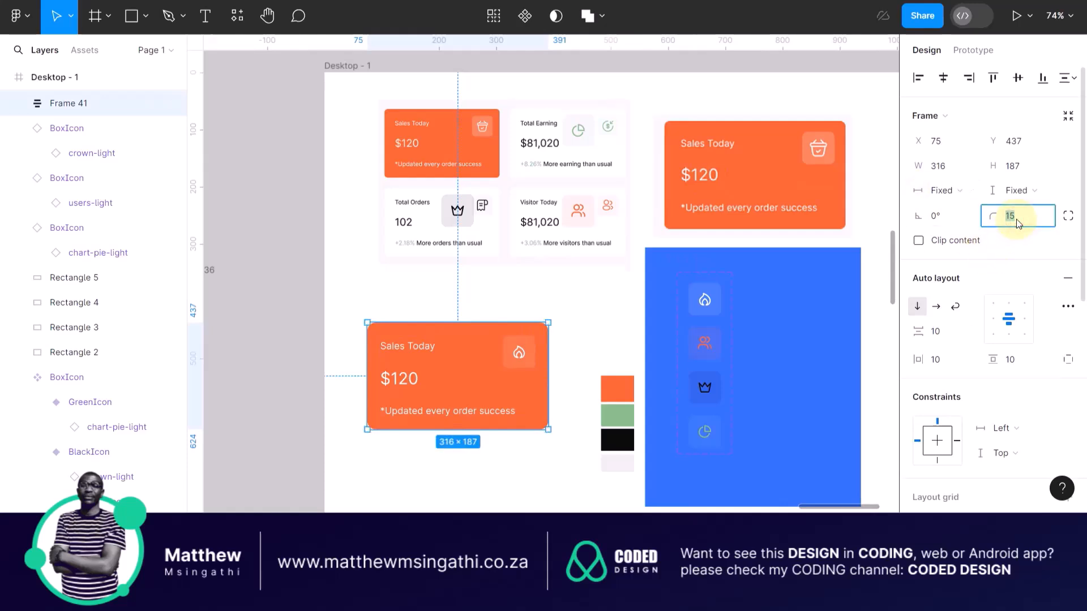
type("1")
key("Return")
left_click(575, 318)
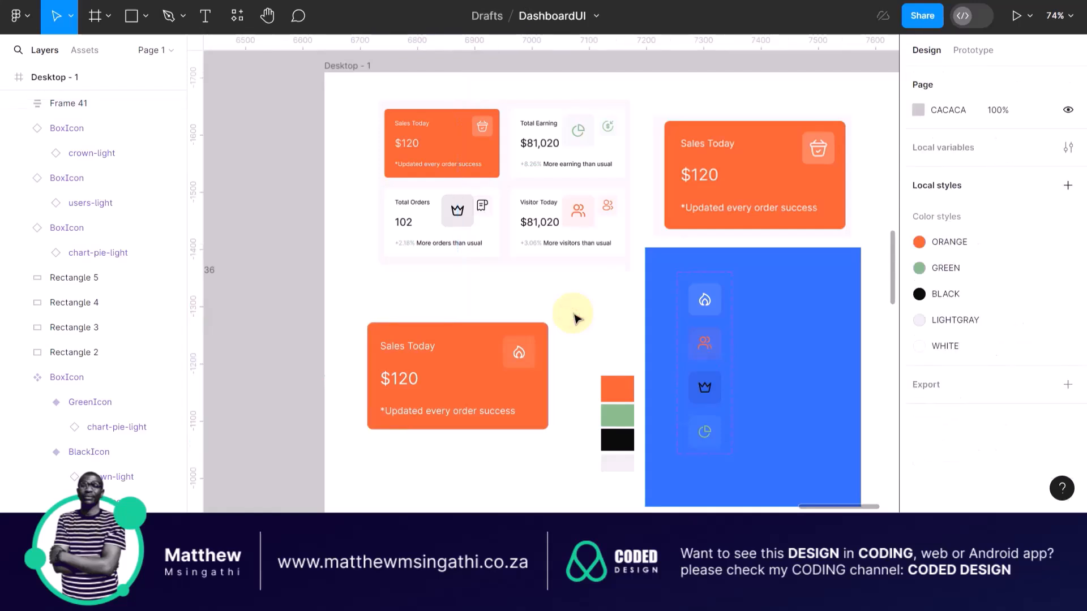
- Delete the pie-chart BoxIcon instance lying over the Total Earning reference card
left_click(583, 138)
key("Delete")
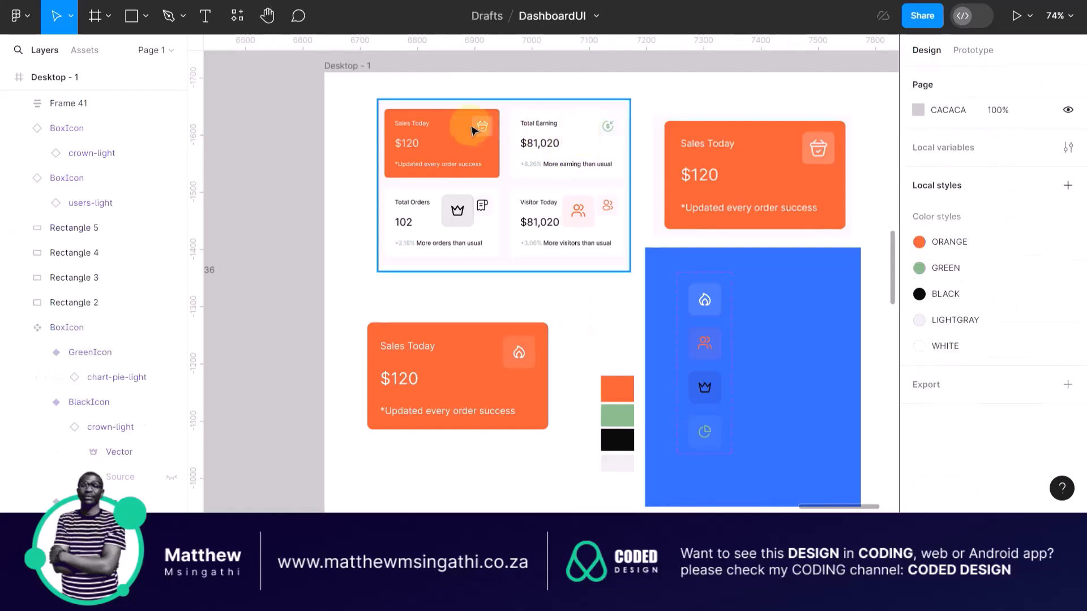
- Delete the crown and users BoxIcon instances lying over the Total Orders and Visitor Today reference cards
left_click(457, 210)
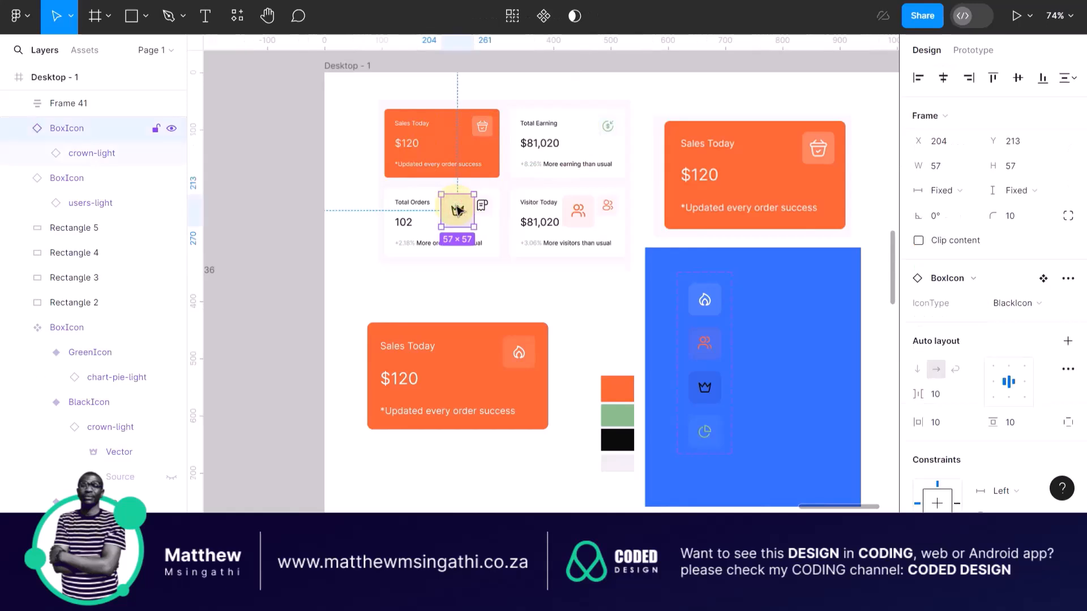
key("Delete")
left_click(582, 210)
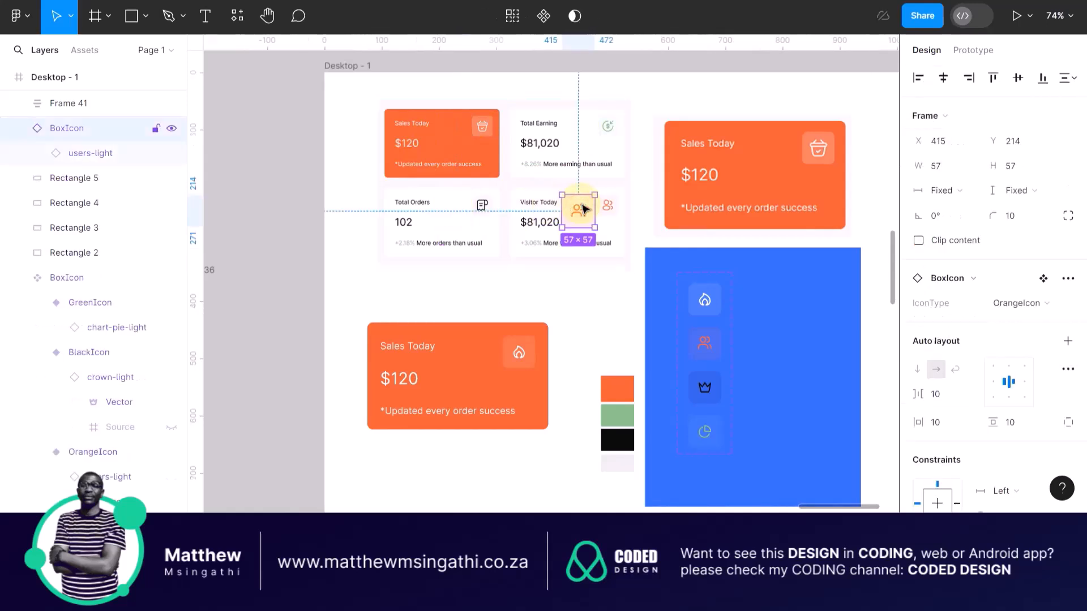
key("Delete")
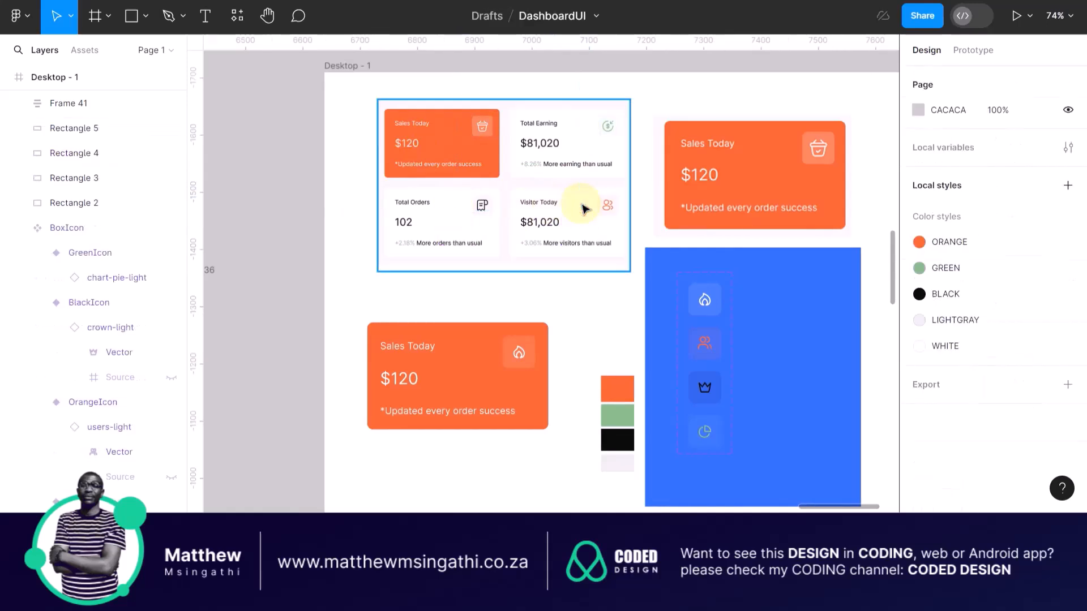
- Move the orange Sales Today card up to just below the four-card overview, at X 75, Y 354
scroll(584, 209, "down", 4)
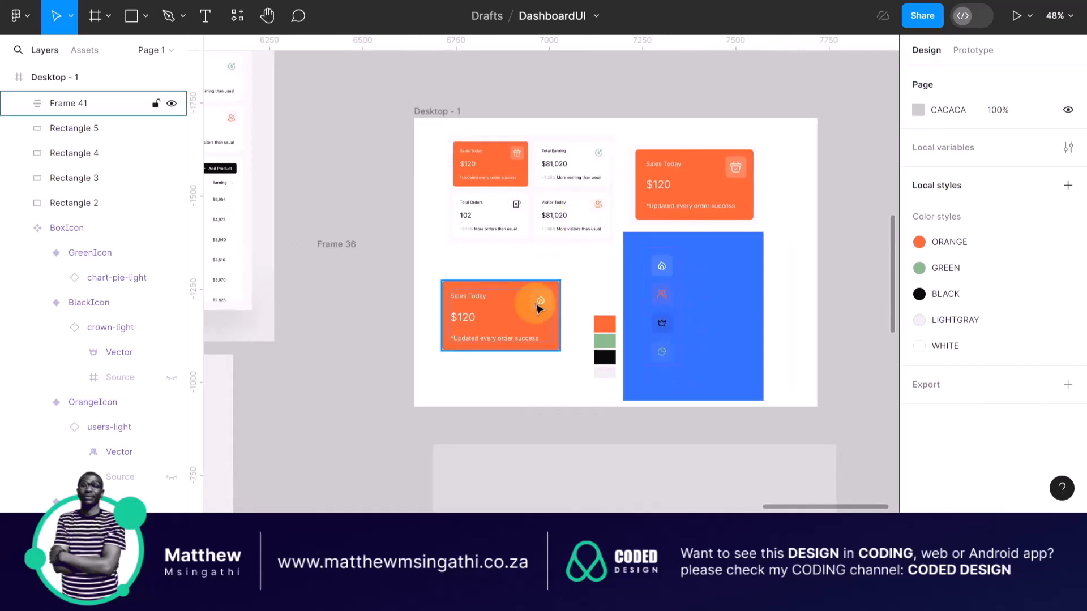
scroll(537, 307, "up", 3)
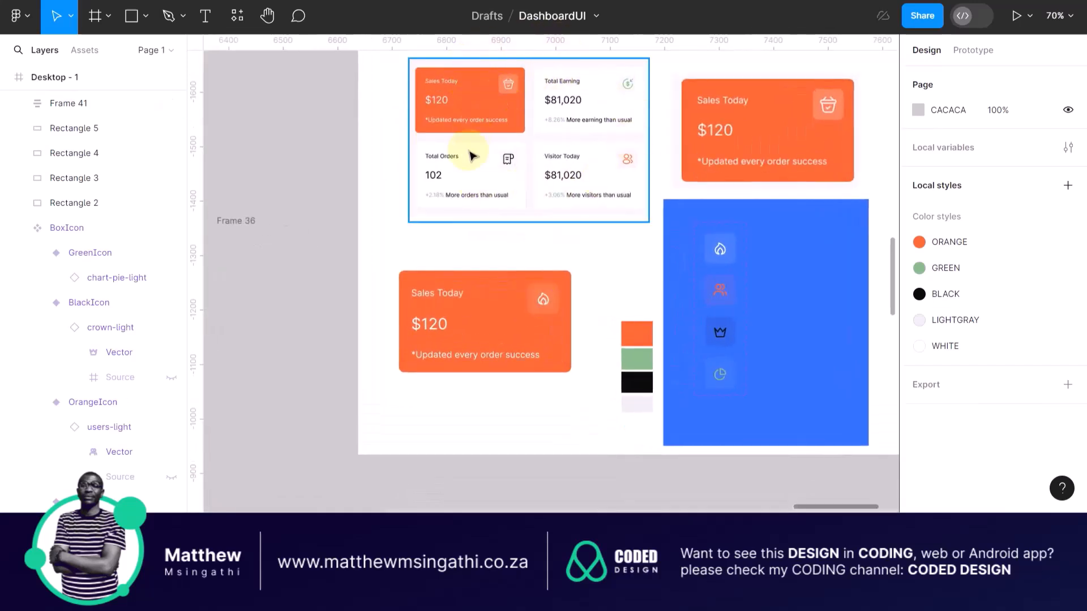
left_click_drag(497, 272, 496, 228)
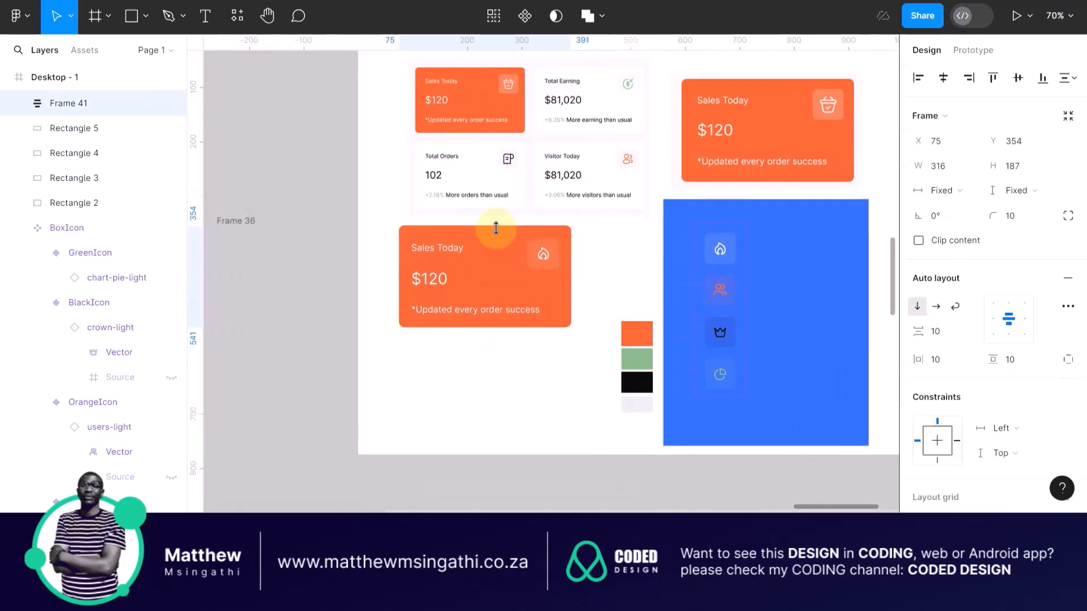
- Duplicate the orange card and place the copy directly below it at X 75, Y 553
key("shift+a")
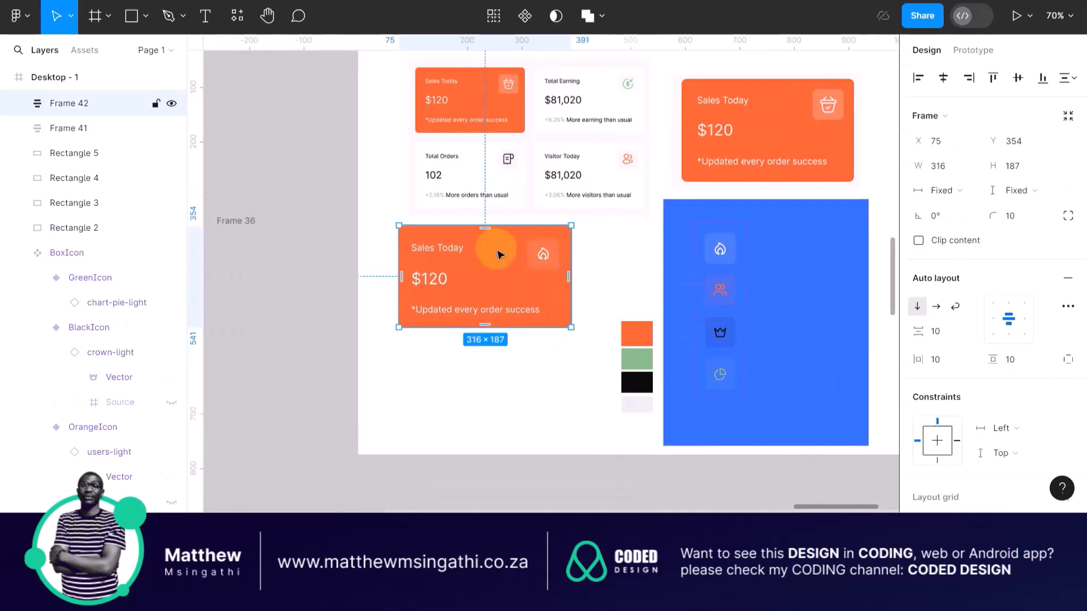
left_click_drag(480, 330, 498, 364)
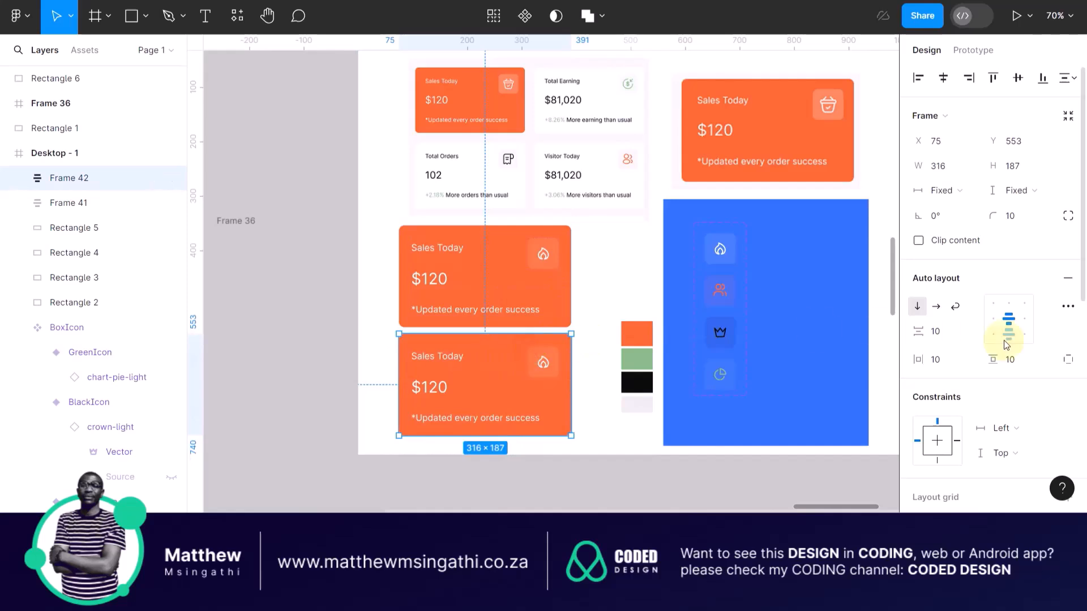
- Change the duplicated card's fill to the WHITE color style
scroll(1004, 341, "down", 5)
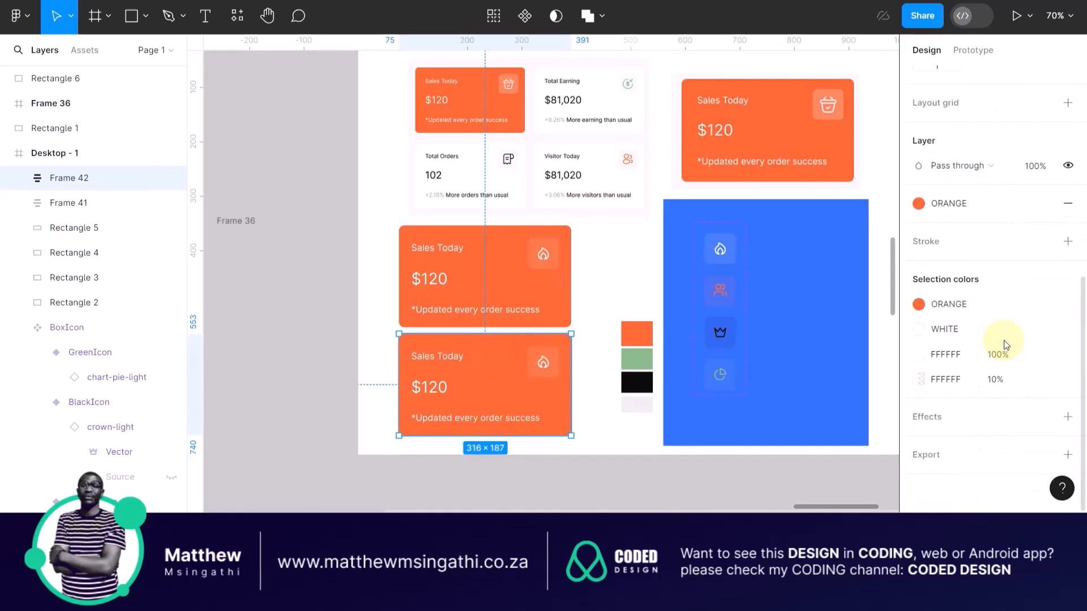
left_click(919, 205)
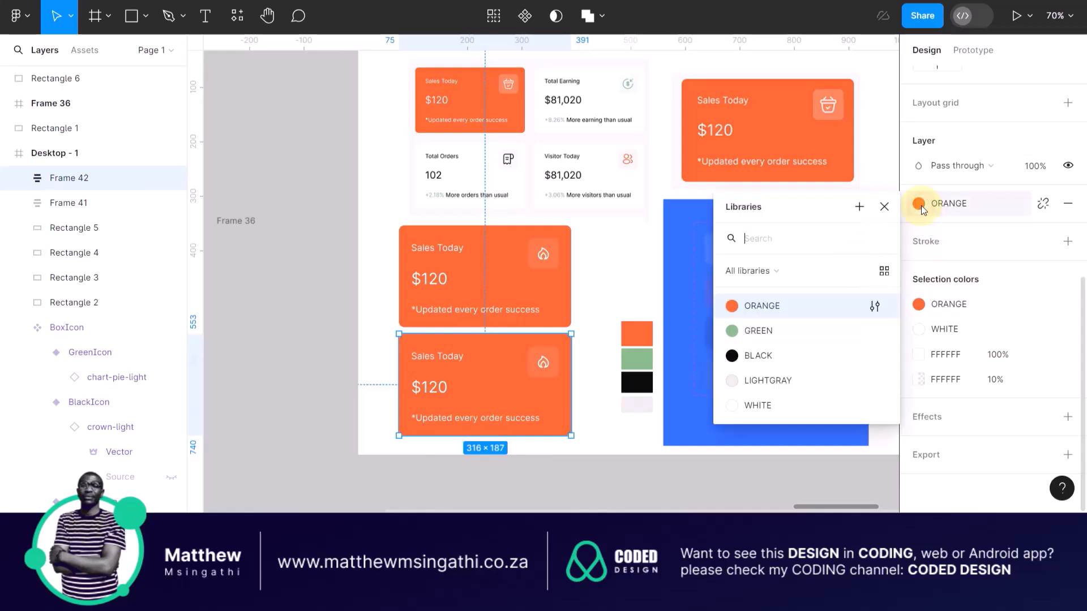
left_click(731, 401)
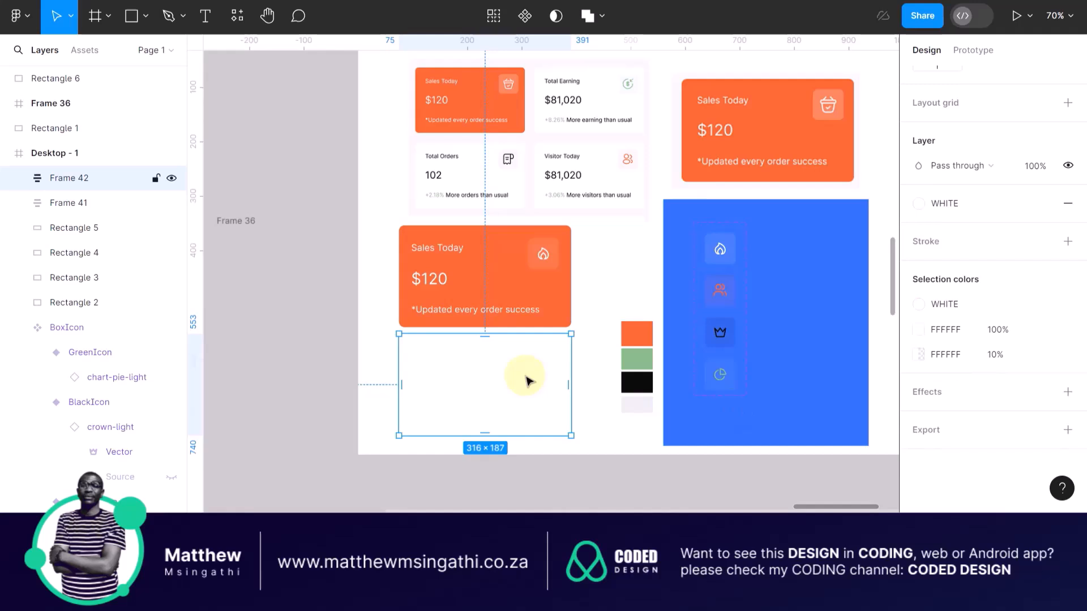
- Switch the IconType variant of the BoxIcon nested in the white card to GreenIcon
double_click(548, 353)
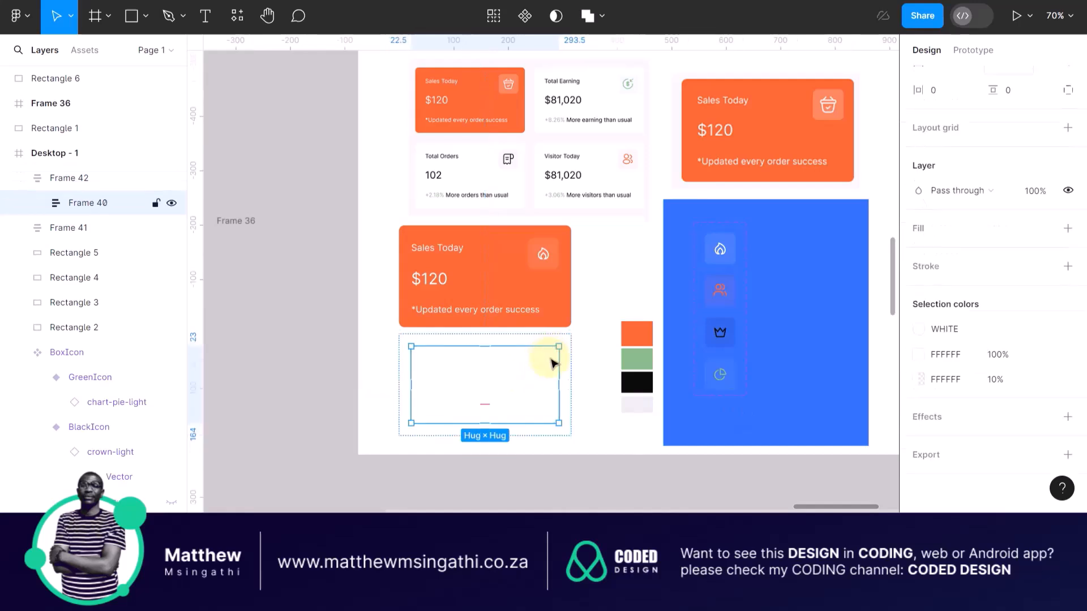
scroll(555, 365, "up", 4)
double_click(554, 356)
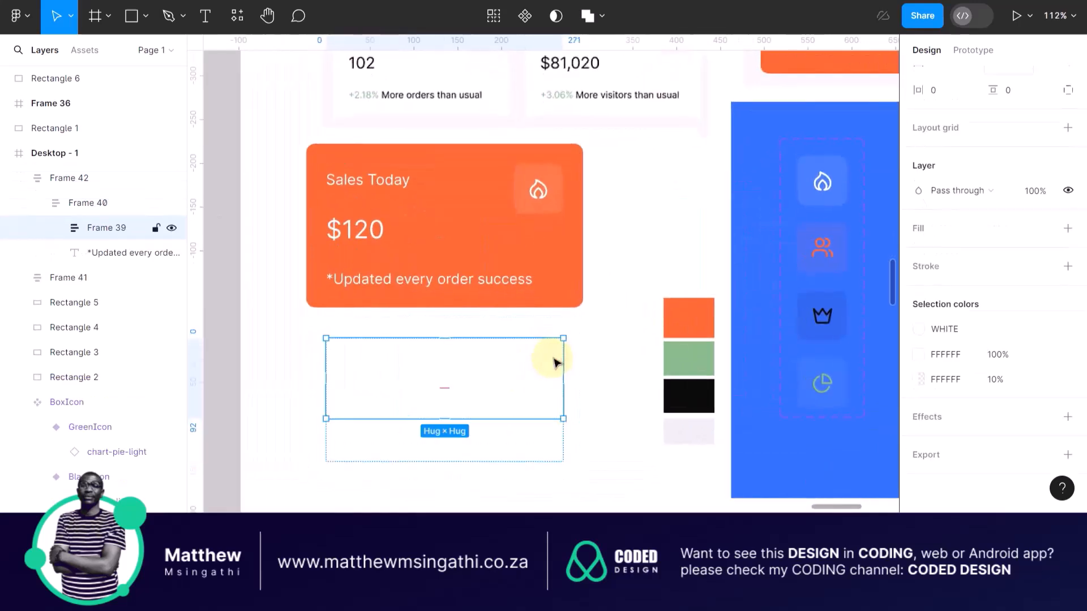
double_click(555, 357)
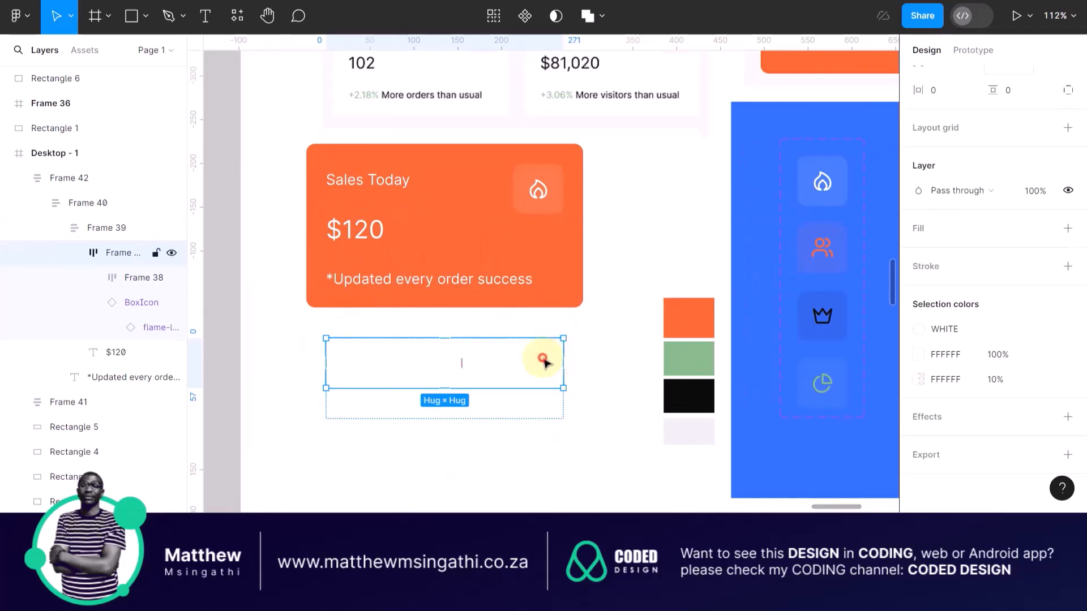
double_click(544, 360)
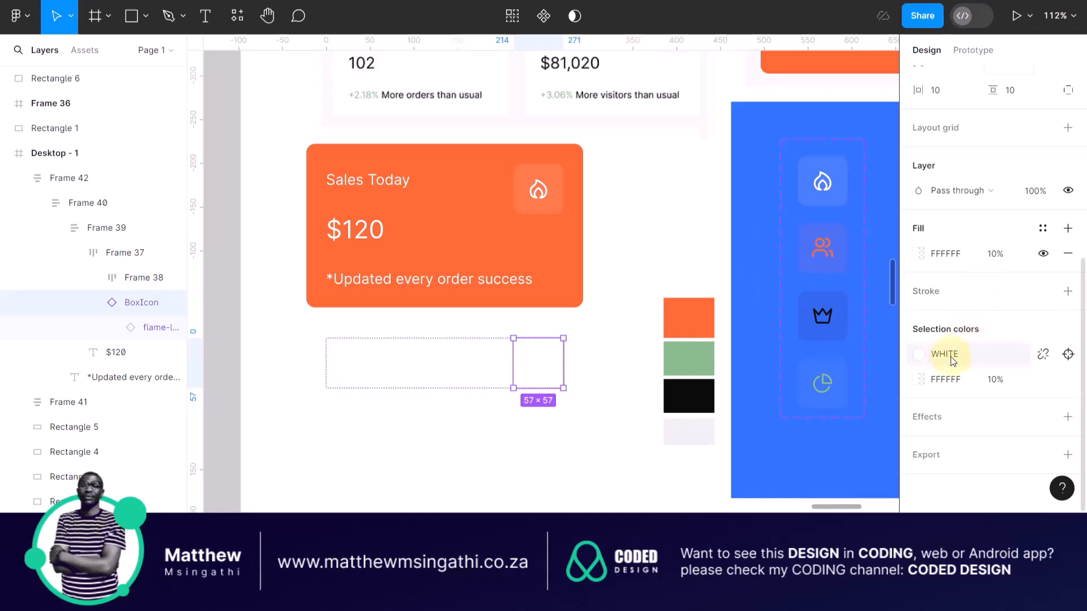
scroll(973, 351, "up", 2)
scroll(974, 351, "up", 4)
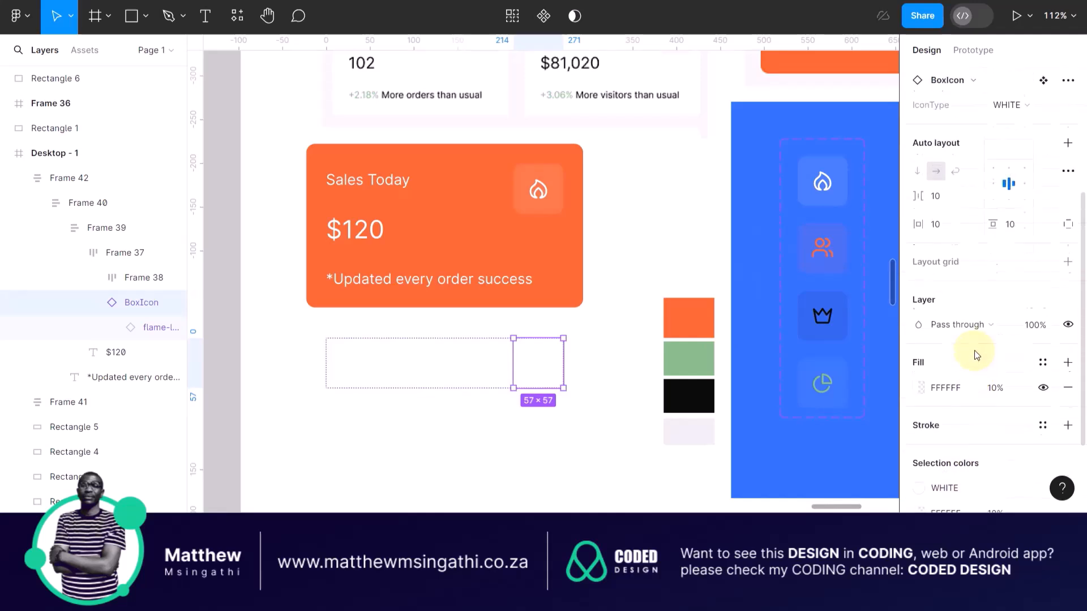
scroll(975, 354, "up", 2)
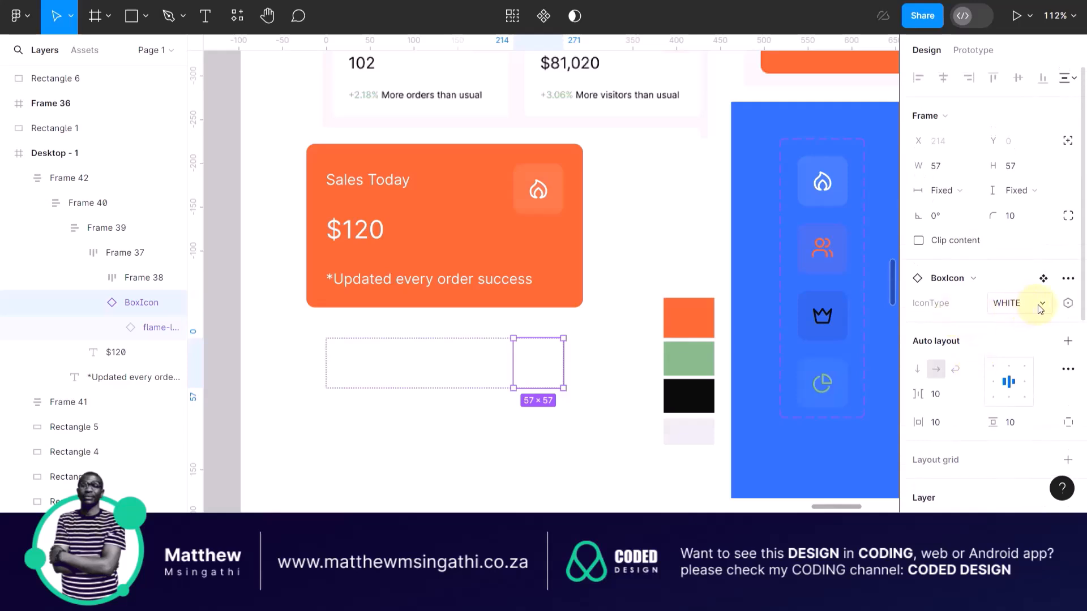
left_click(1040, 305)
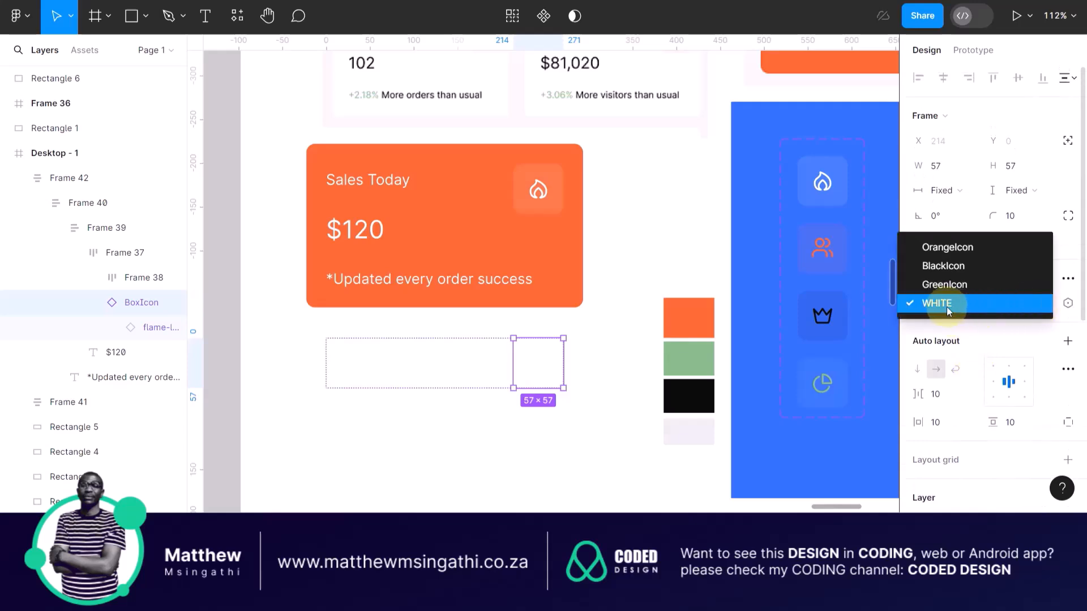
left_click(944, 285)
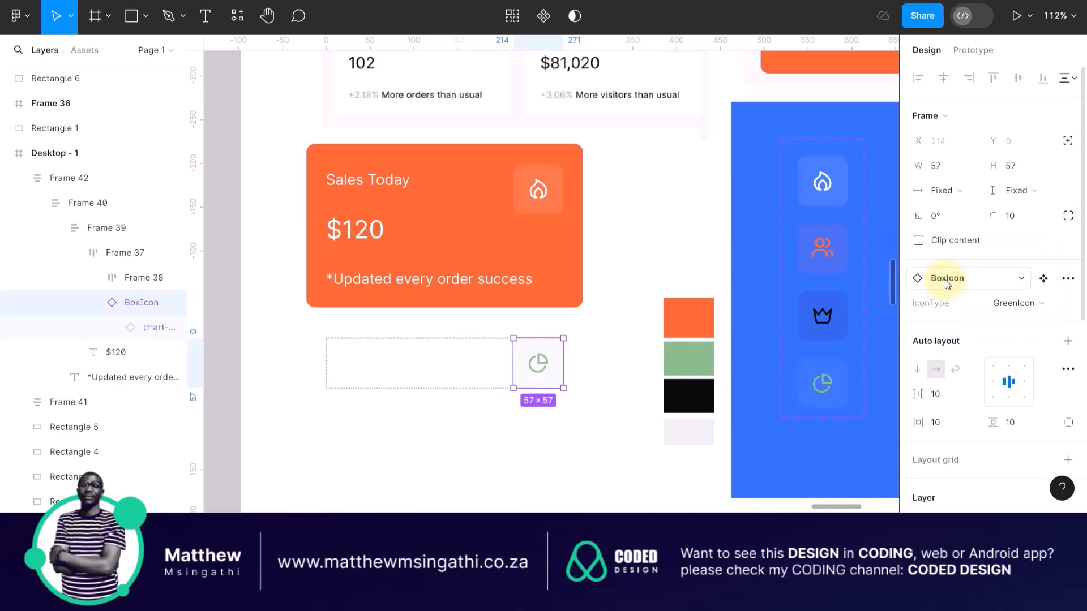
scroll(562, 340, "down", 5)
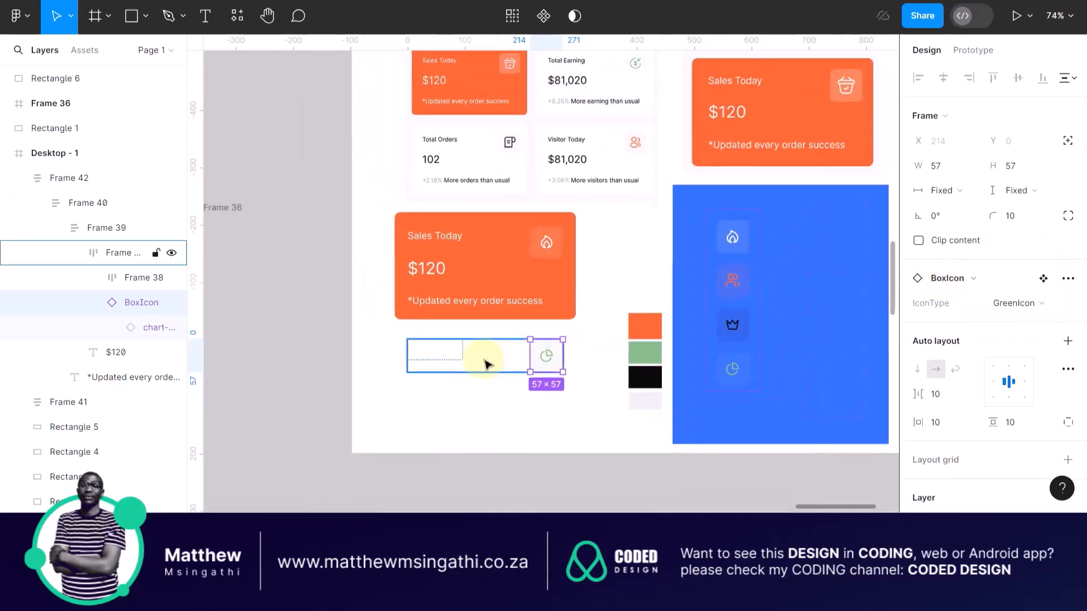
left_click(460, 355)
left_click(480, 357)
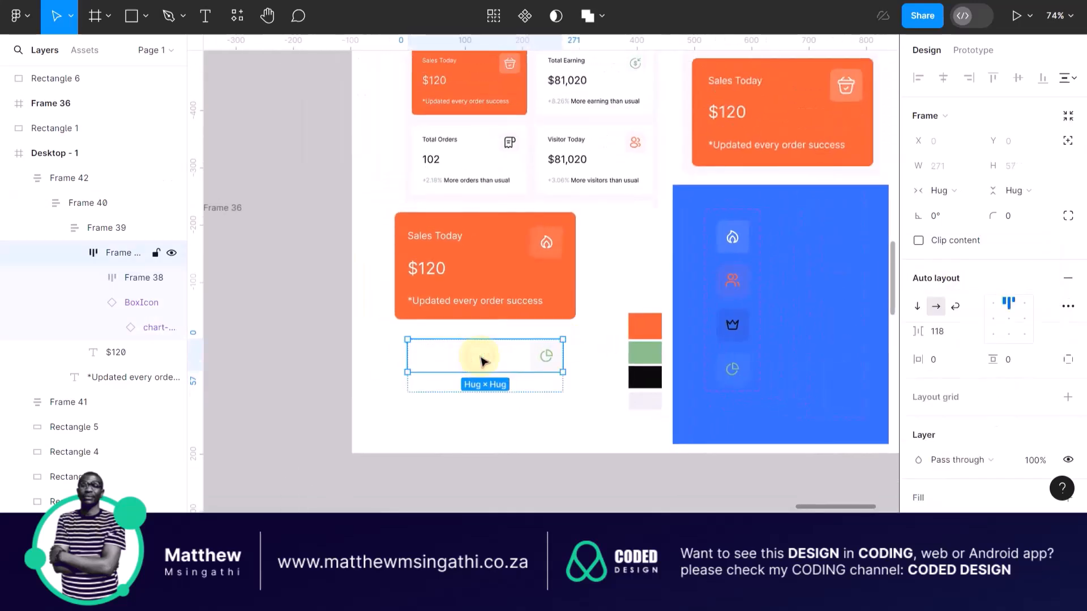
left_click(376, 339)
left_click(431, 352)
left_click(432, 351)
left_click(432, 354)
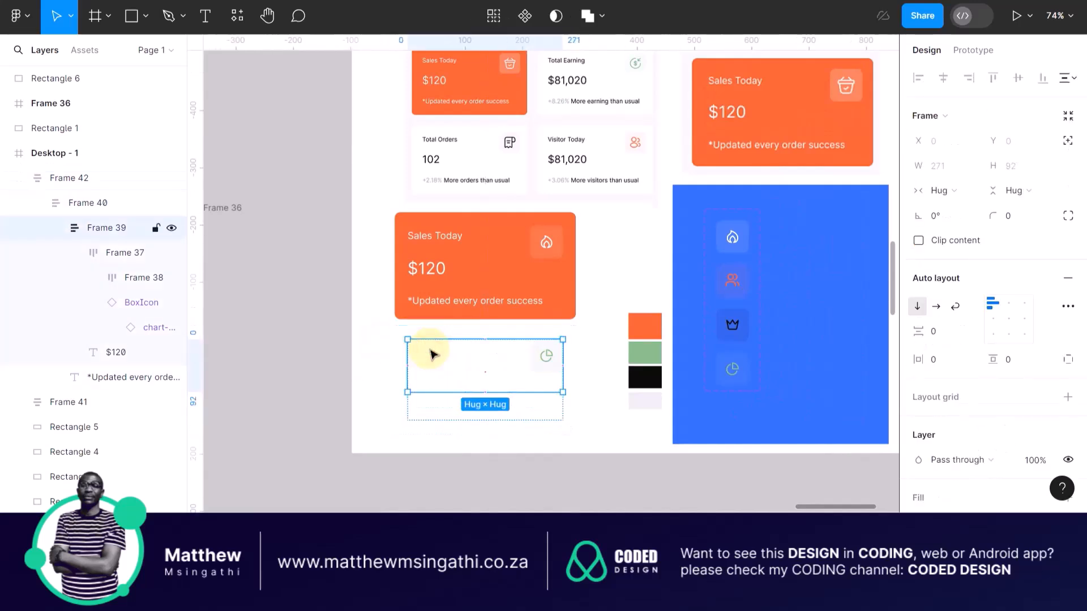
left_click(357, 327)
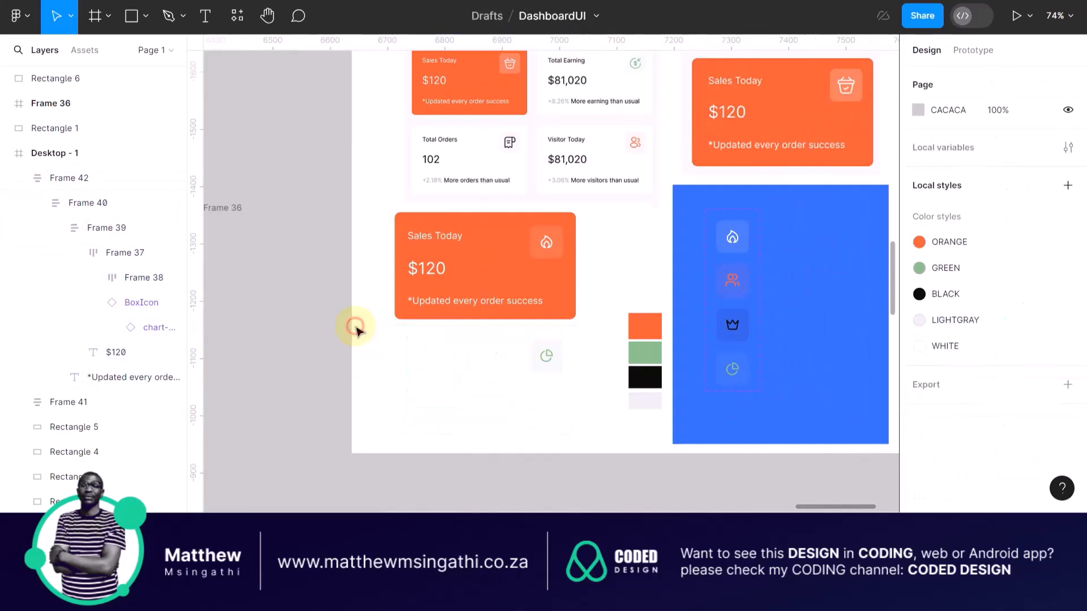
- Try replacing the white card's WHITE selection color with the BLACK style, and undo it
left_click(425, 340)
scroll(955, 342, "down", 5)
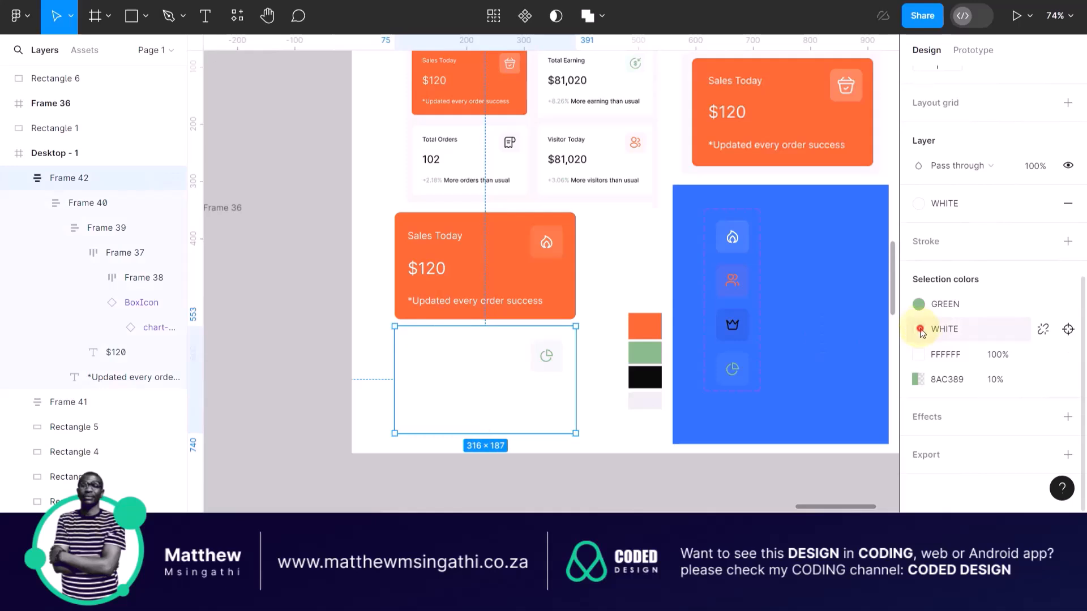
left_click(920, 328)
left_click(732, 432)
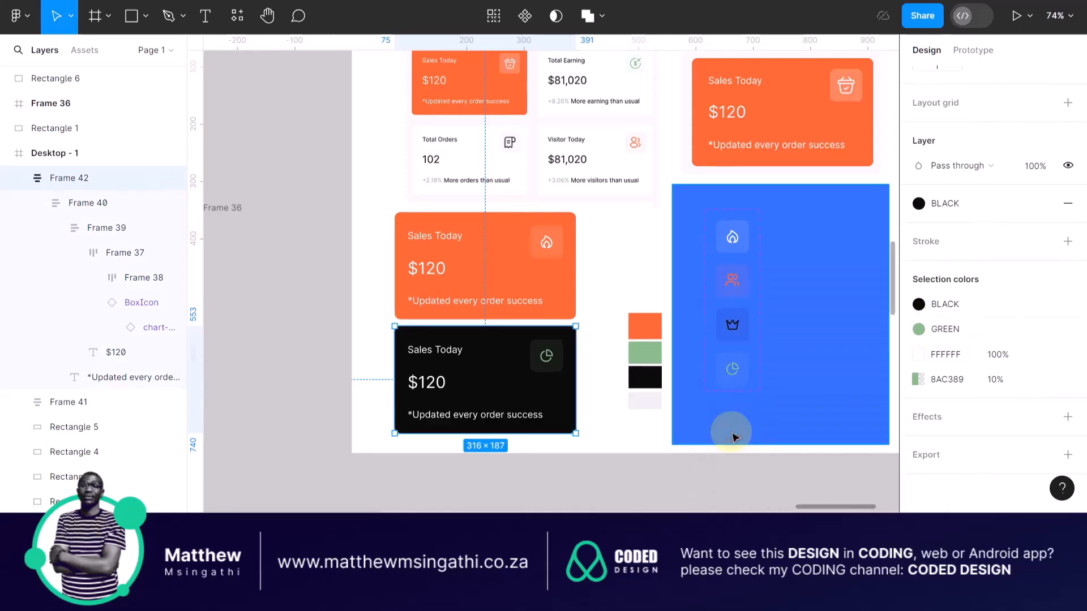
key("ctrl+z")
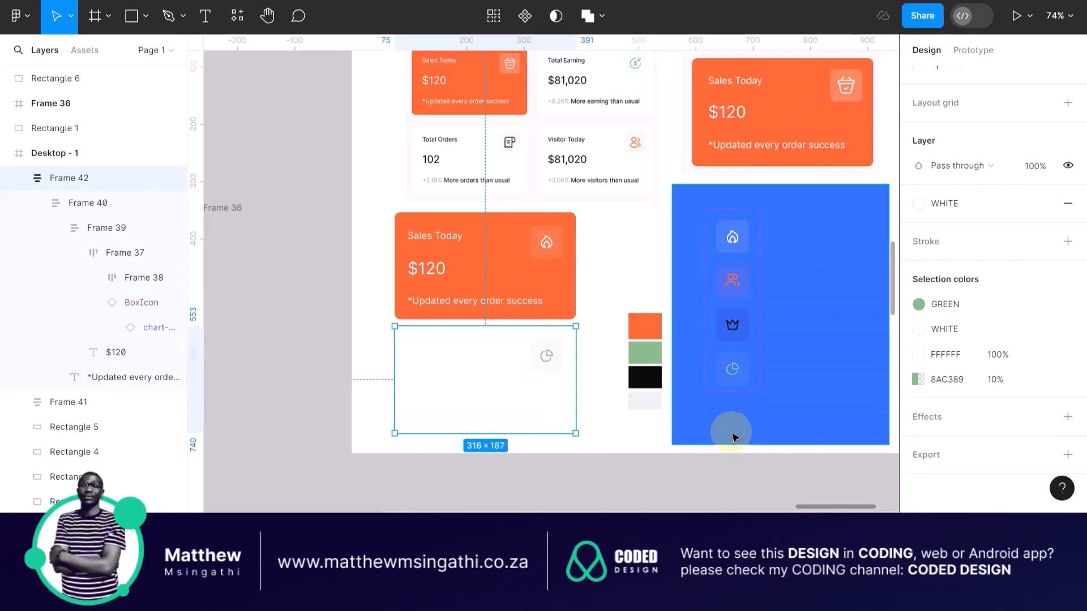
- Recolor the white card's FFFFFF text to 0A0A0A by sampling the black swatch with the eyedropper
left_click(919, 355)
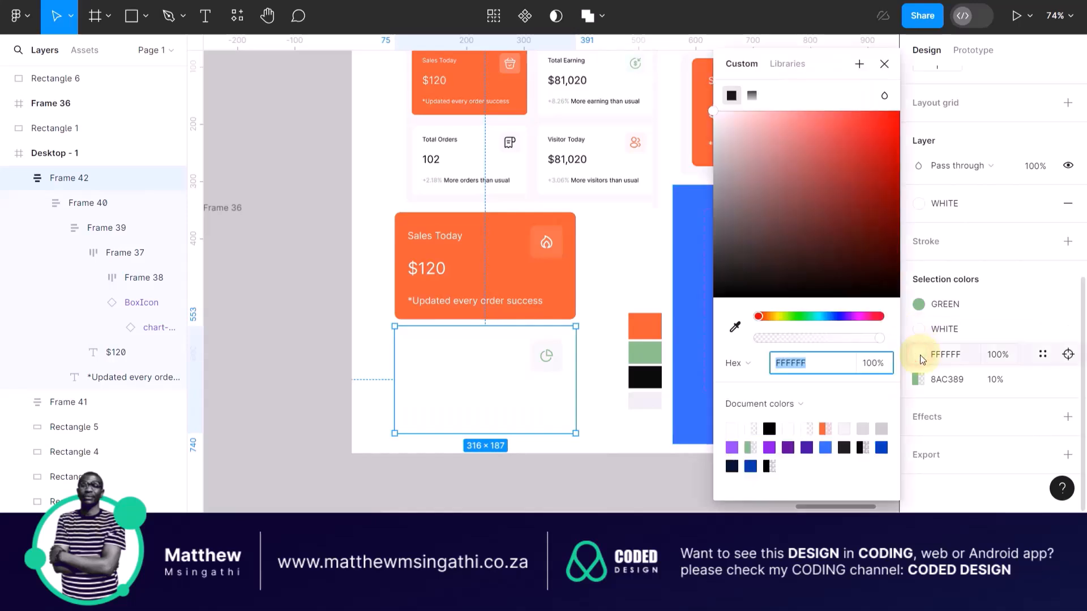
left_click(735, 327)
left_click(645, 376)
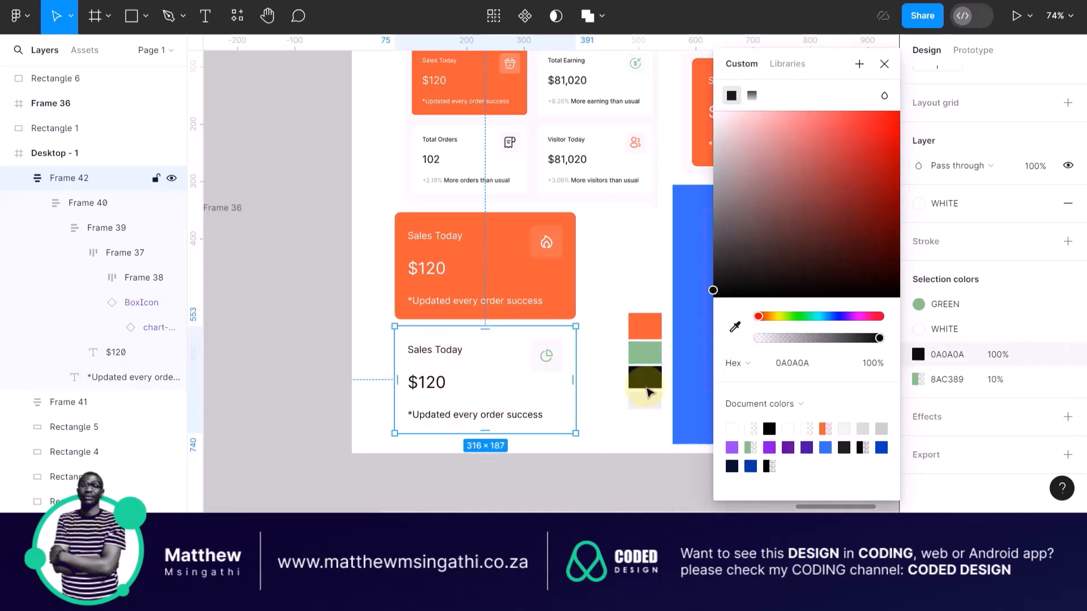
left_click(604, 417)
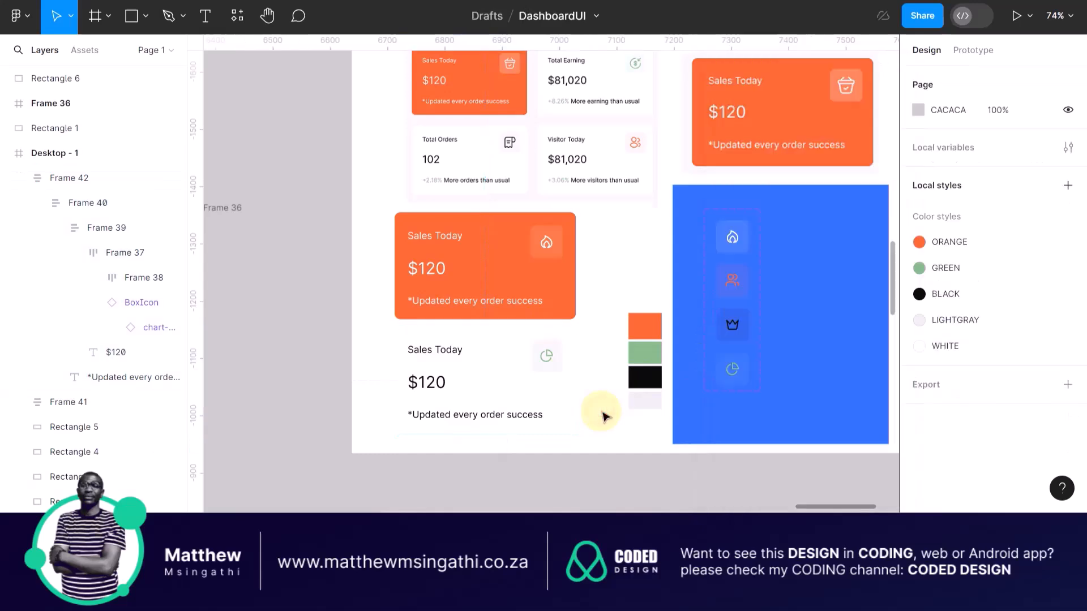
- Move the white card out of the Desktop - 1 frame onto the empty canvas just above it
scroll(538, 362, "down", 2)
scroll(566, 147, "up", 5)
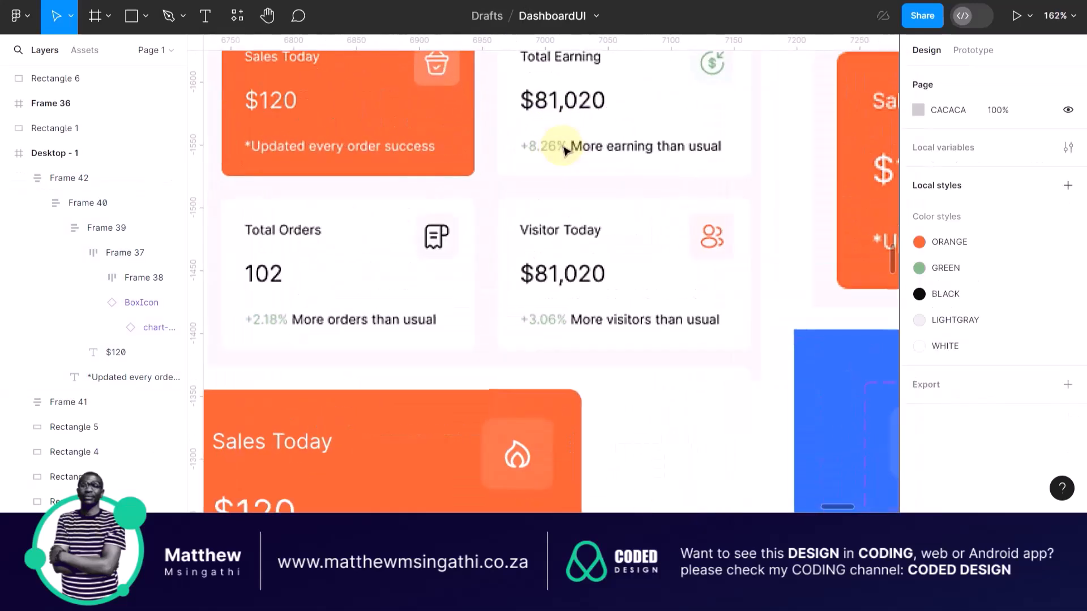
scroll(583, 154, "up", 3)
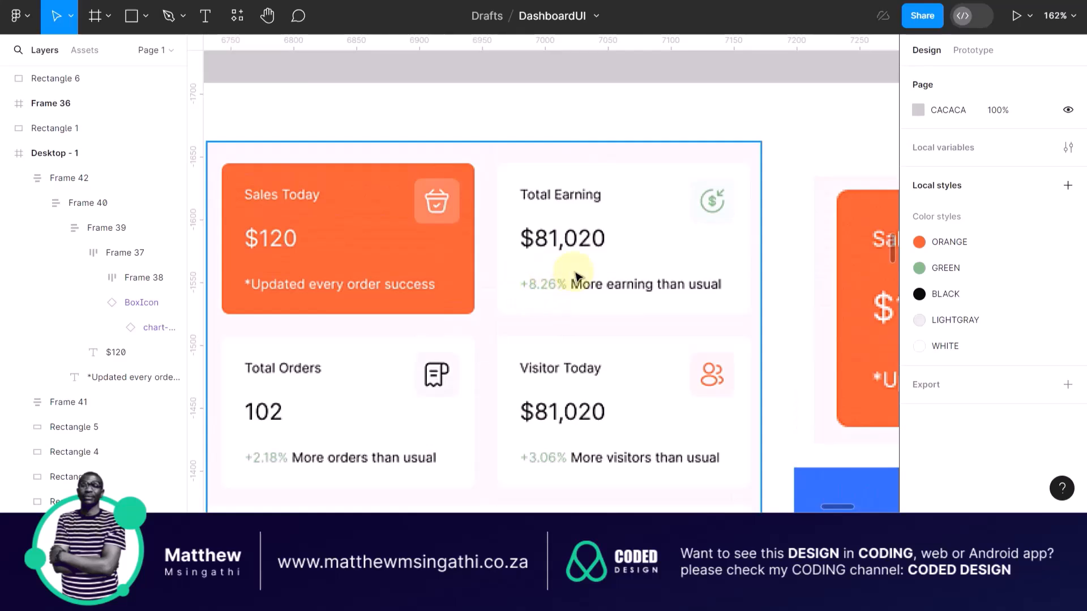
scroll(575, 276, "down", 4)
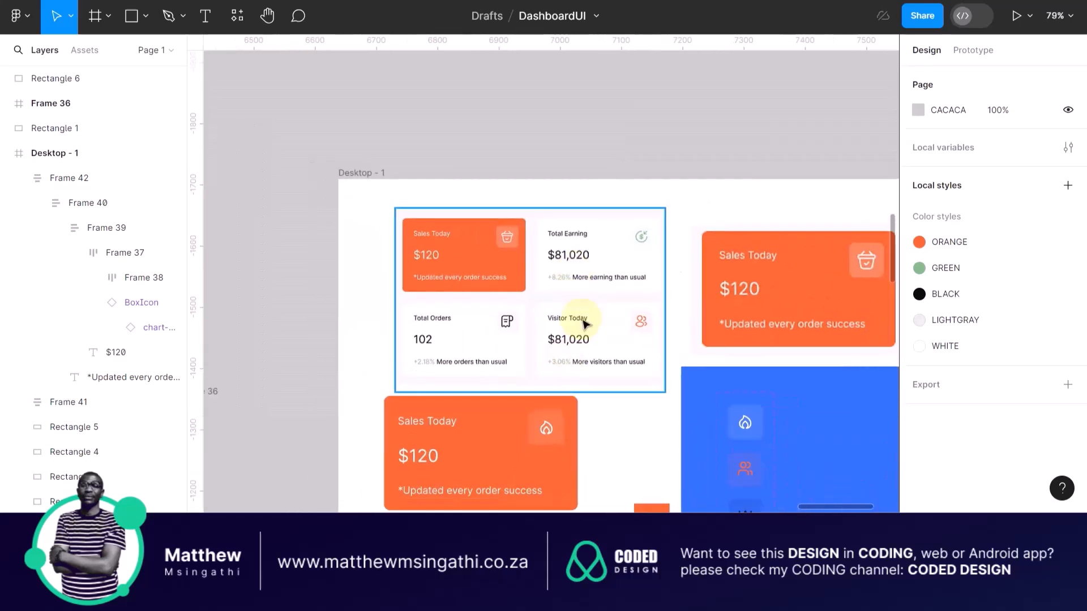
scroll(583, 323, "down", 1)
scroll(584, 324, "down", 2)
scroll(584, 324, "down", 3)
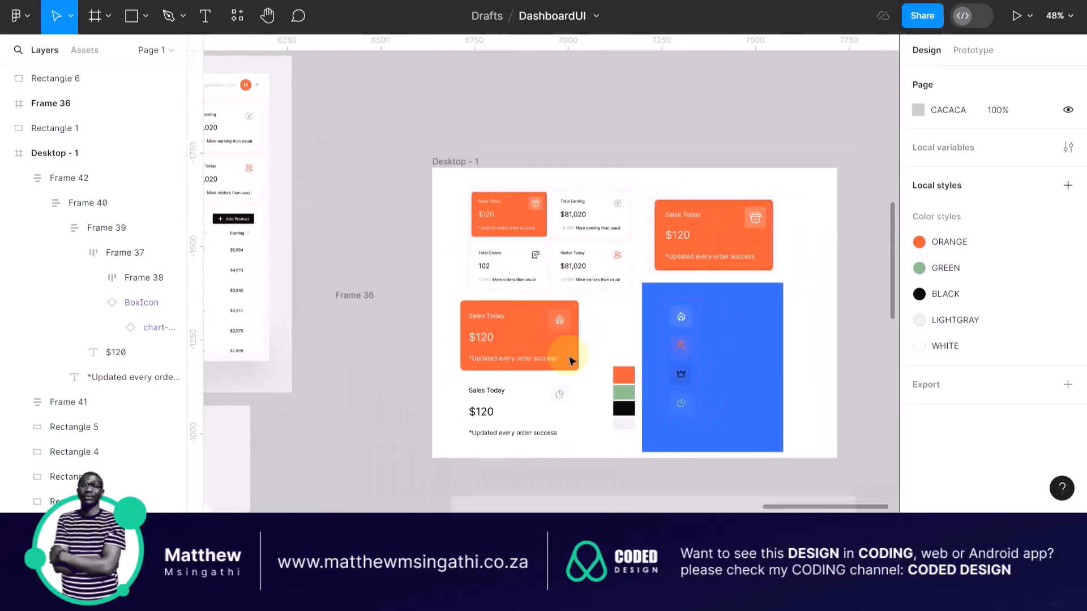
left_click_drag(478, 383, 508, 91)
left_click(647, 109)
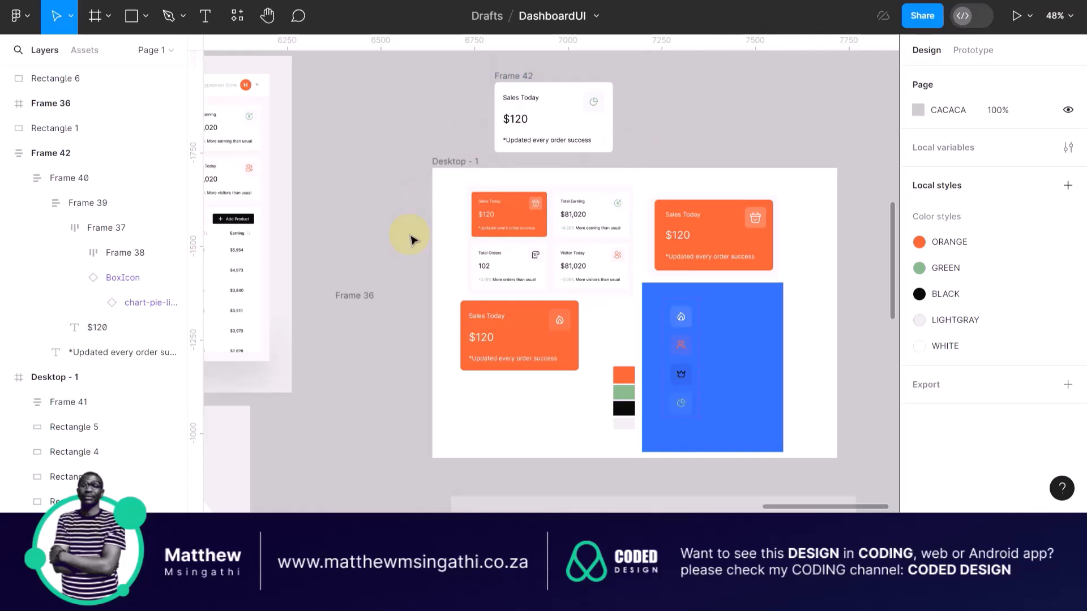
scroll(584, 143, "up", 3)
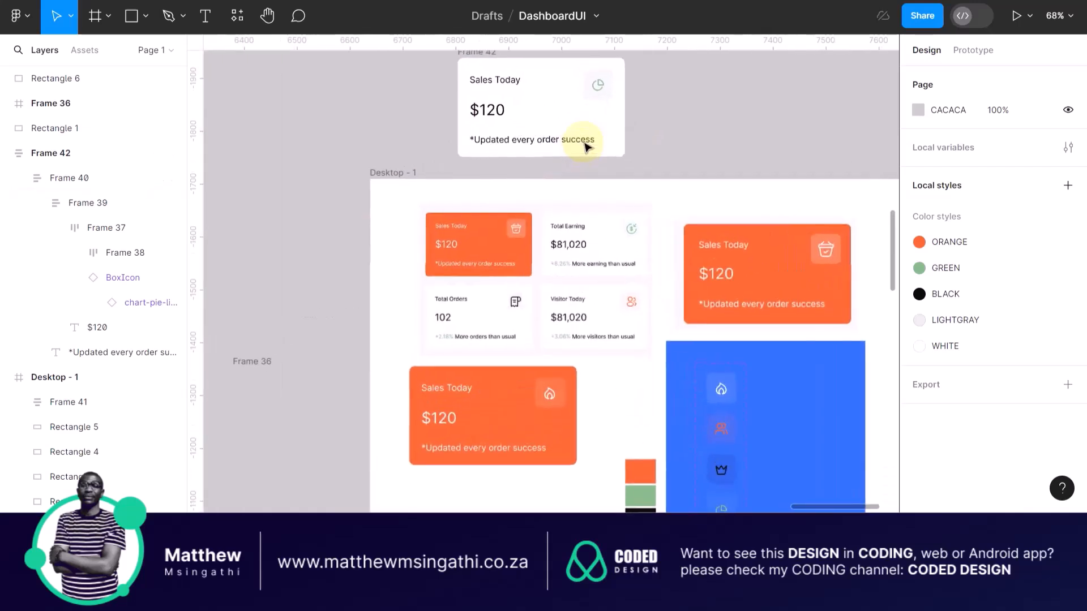
- Move the white card on the canvas so its left edge lines up with the Desktop - 1 frame below it
scroll(585, 143, "up", 2)
left_click(471, 107)
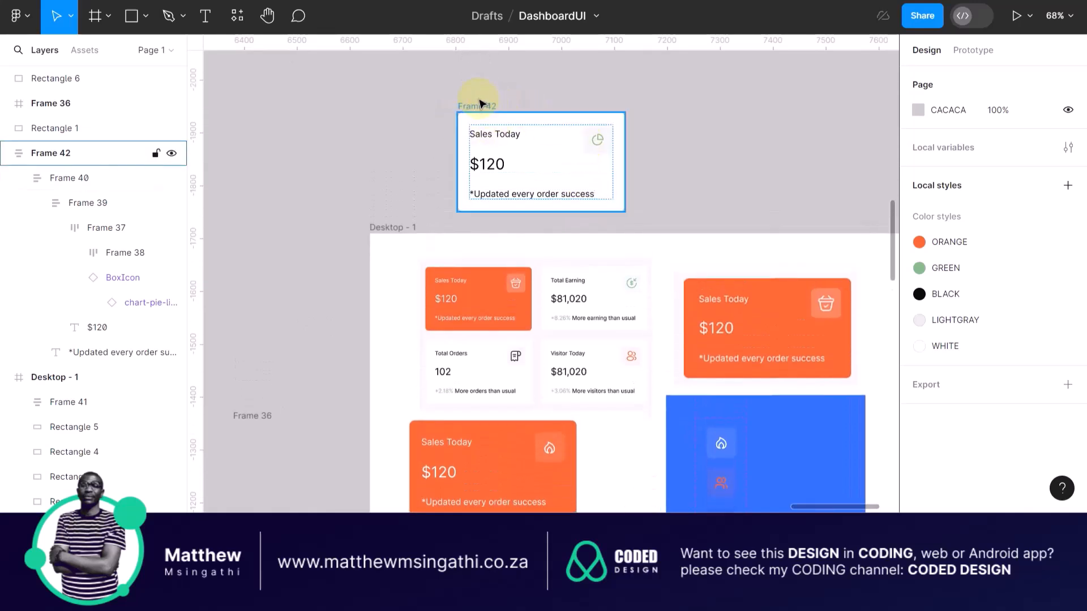
left_click_drag(478, 104, 390, 89)
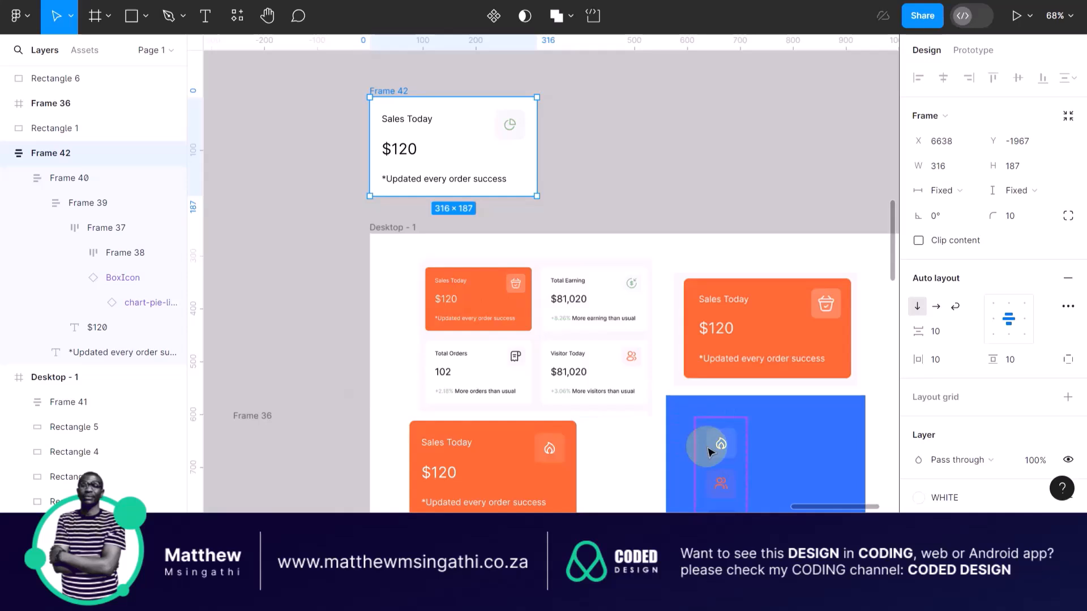
scroll(707, 451, "down", 2)
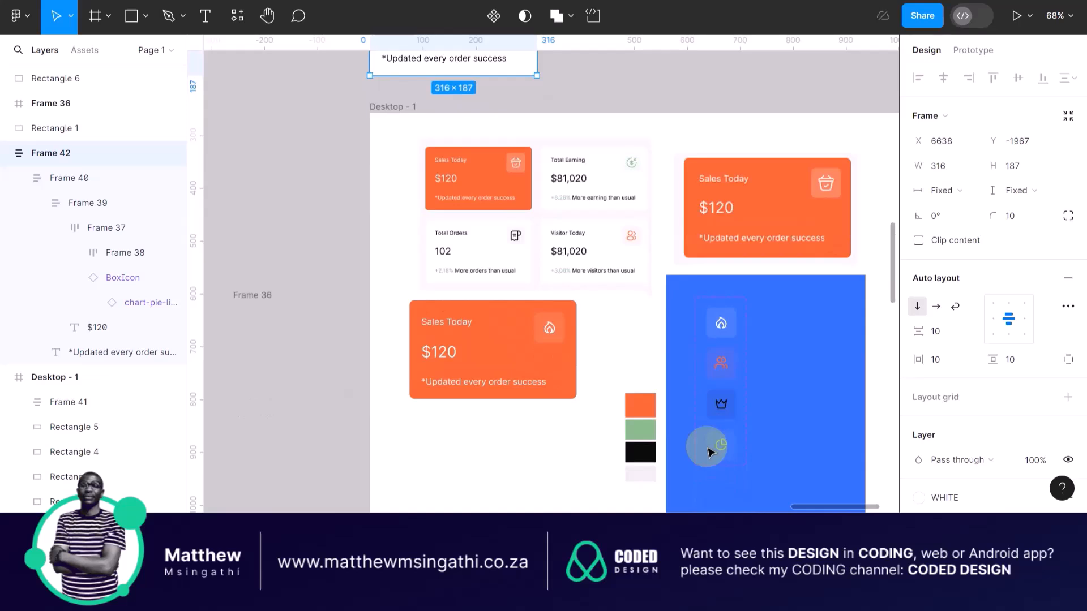
scroll(708, 451, "up", 2)
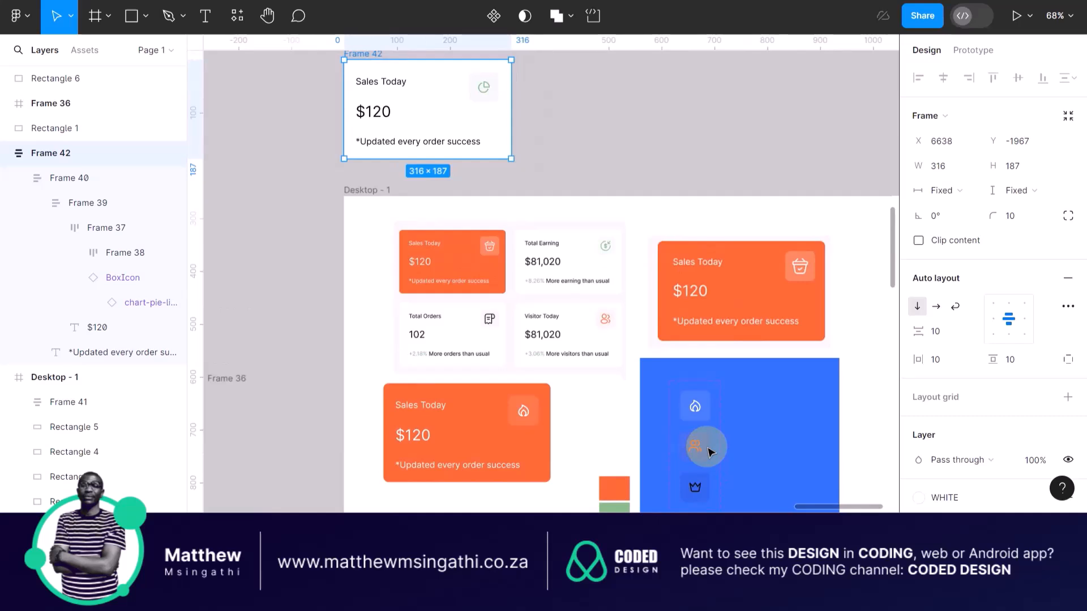
scroll(709, 451, "down", 3)
scroll(708, 451, "down", 3)
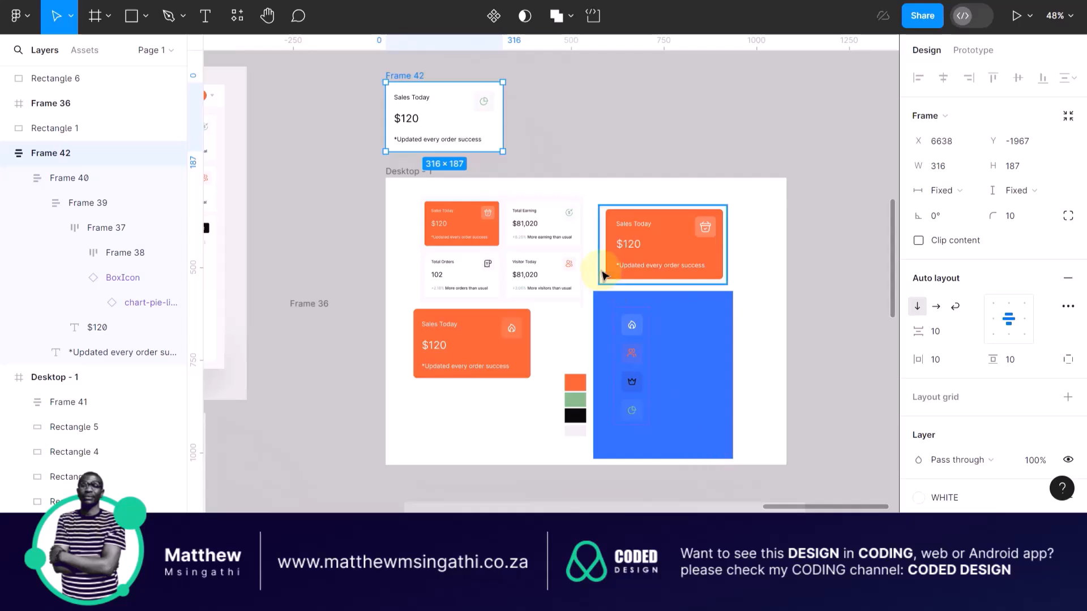
left_click(650, 133)
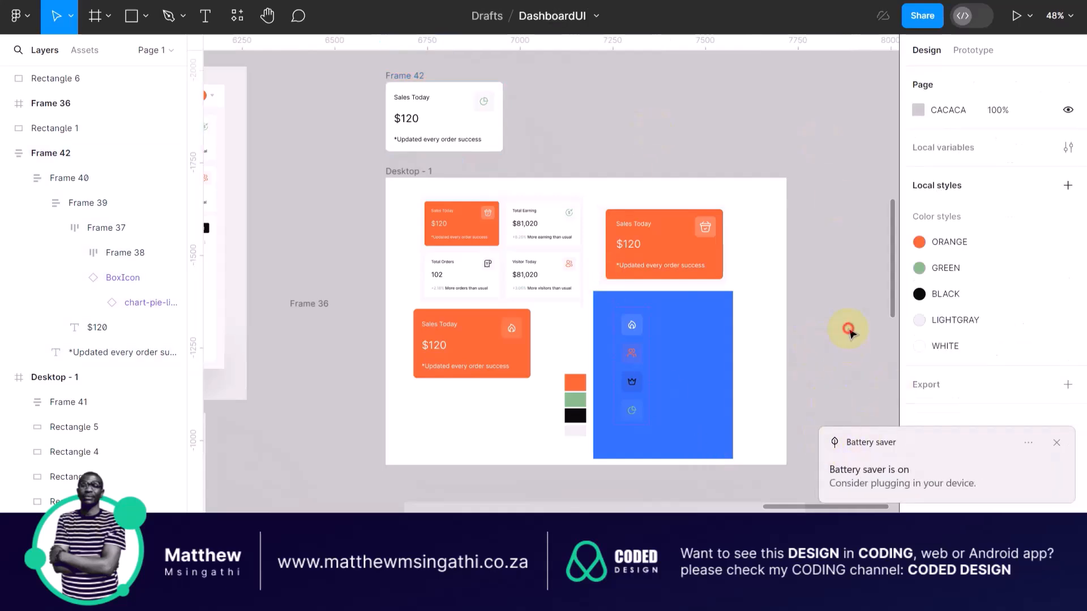
- Dismiss the battery saver notification and turn on the computer's Wi-Fi from the system quick settings
left_click(1056, 442)
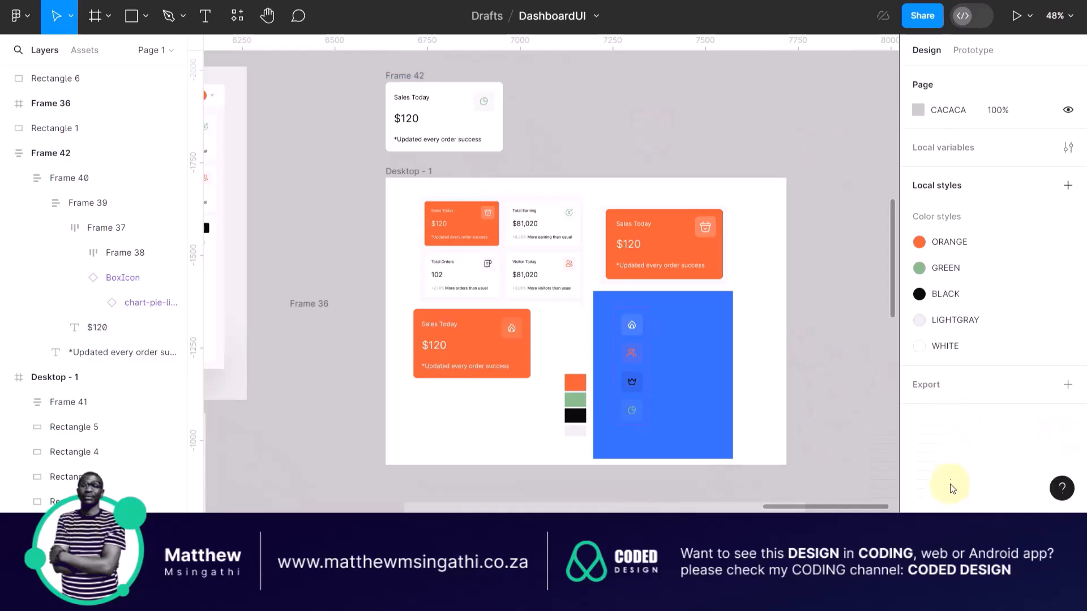
key("super+a")
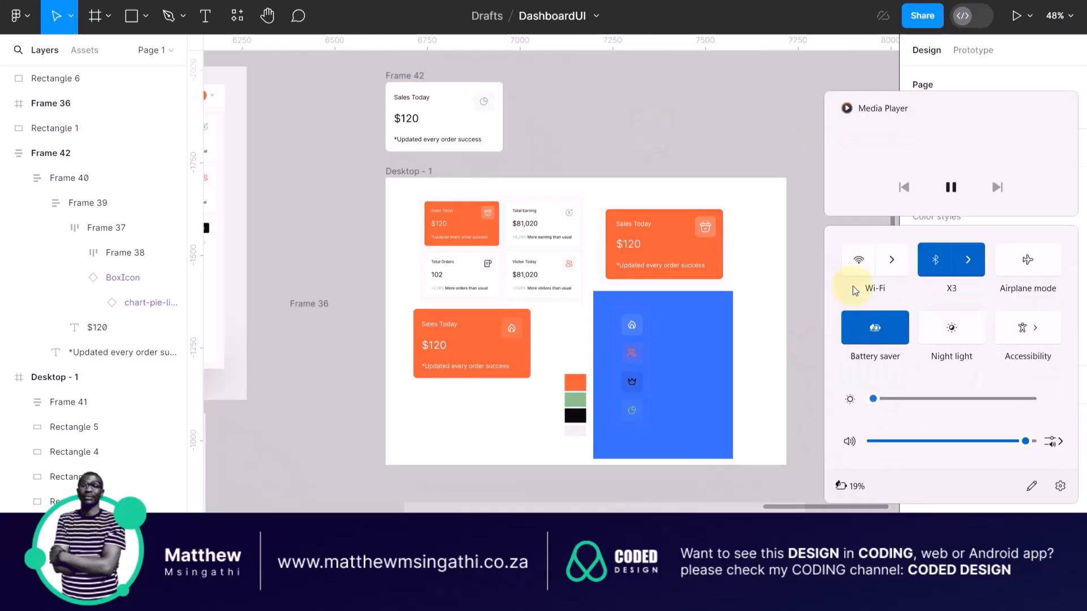
left_click(891, 259)
left_click(1044, 236)
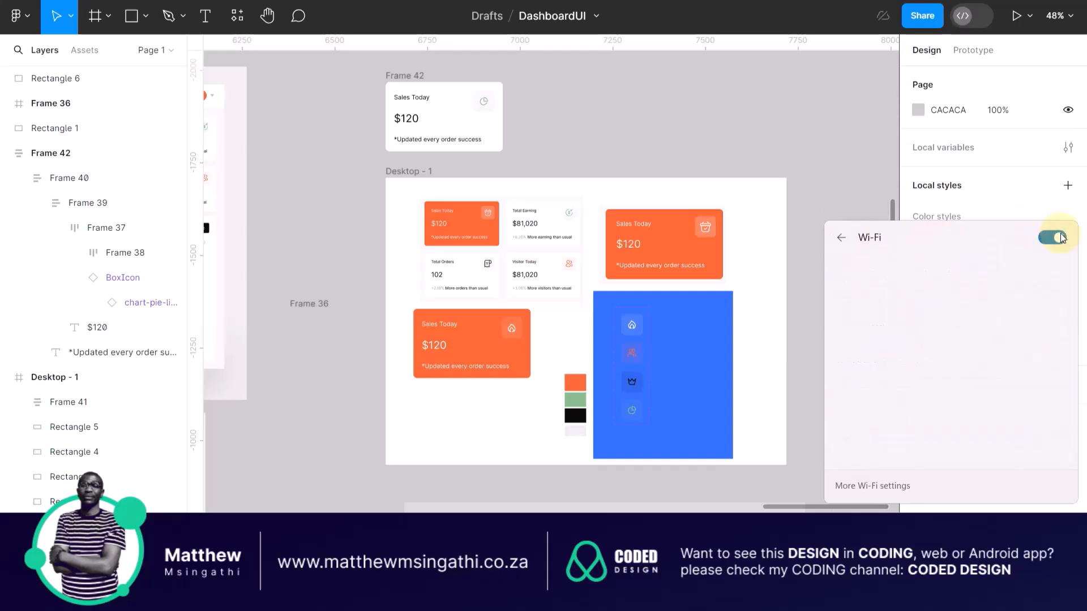
left_click(888, 271)
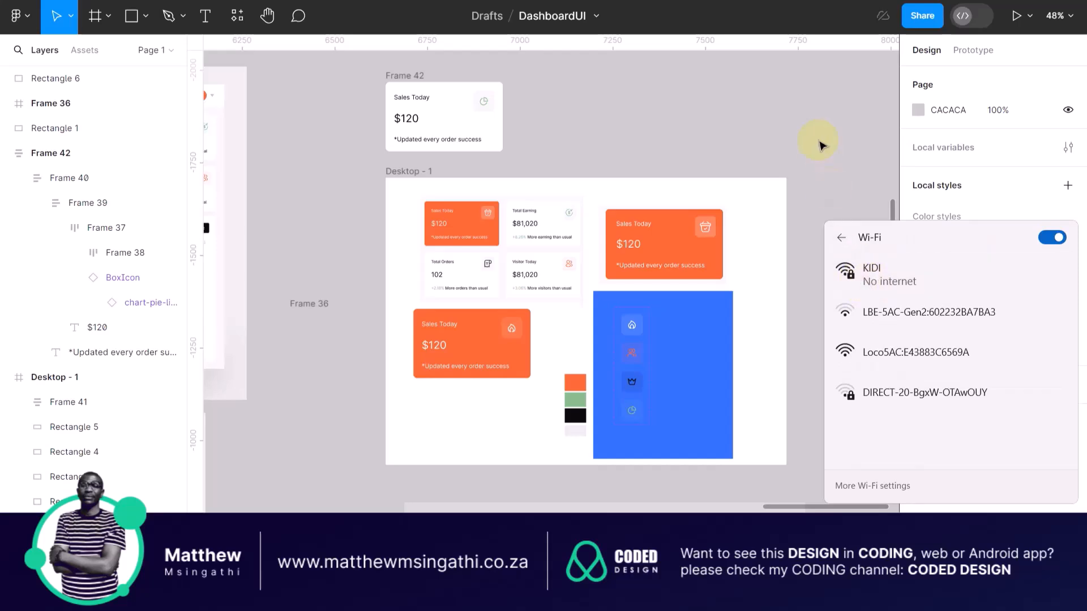
left_click(820, 145)
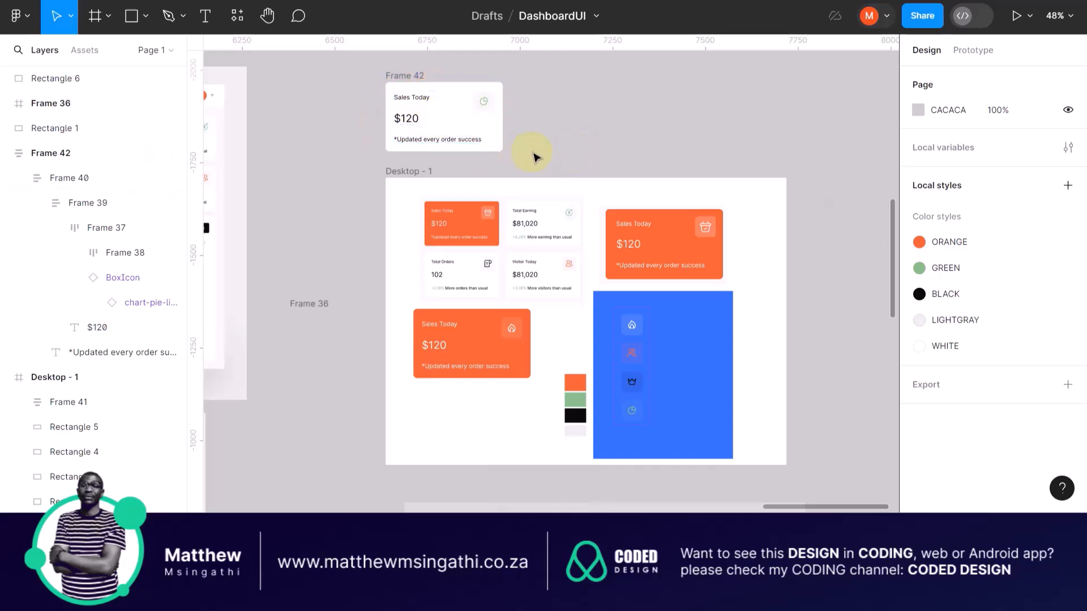
- Examine the size and layout of the four stat cards in the reference dashboard against the cards in Desktop - 1
scroll(535, 157, "down", 3)
scroll(535, 158, "left", 5)
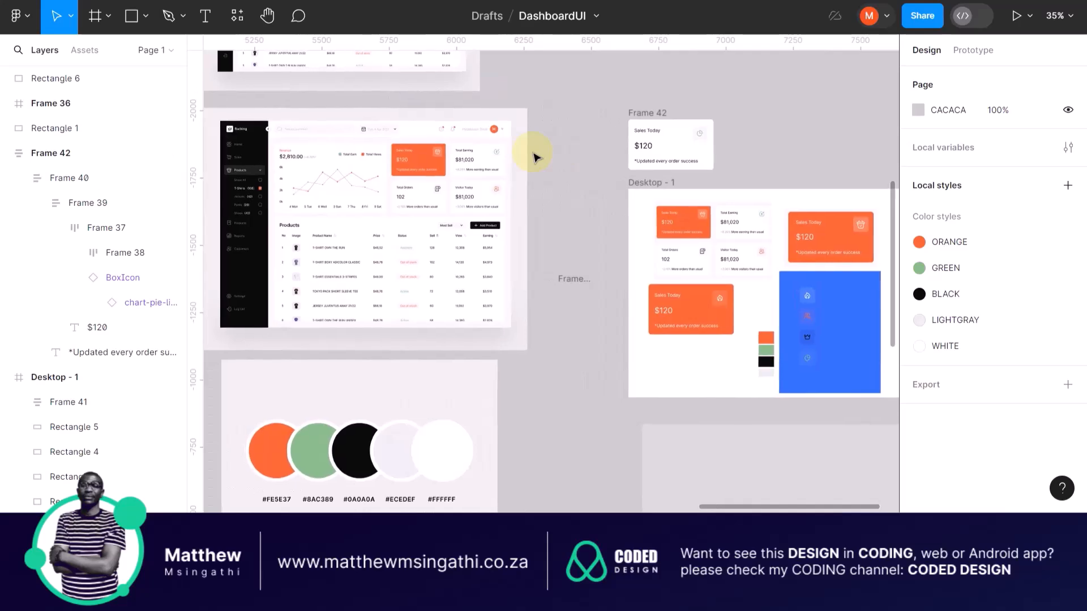
scroll(534, 155, "left", 2)
scroll(489, 185, "up", 5)
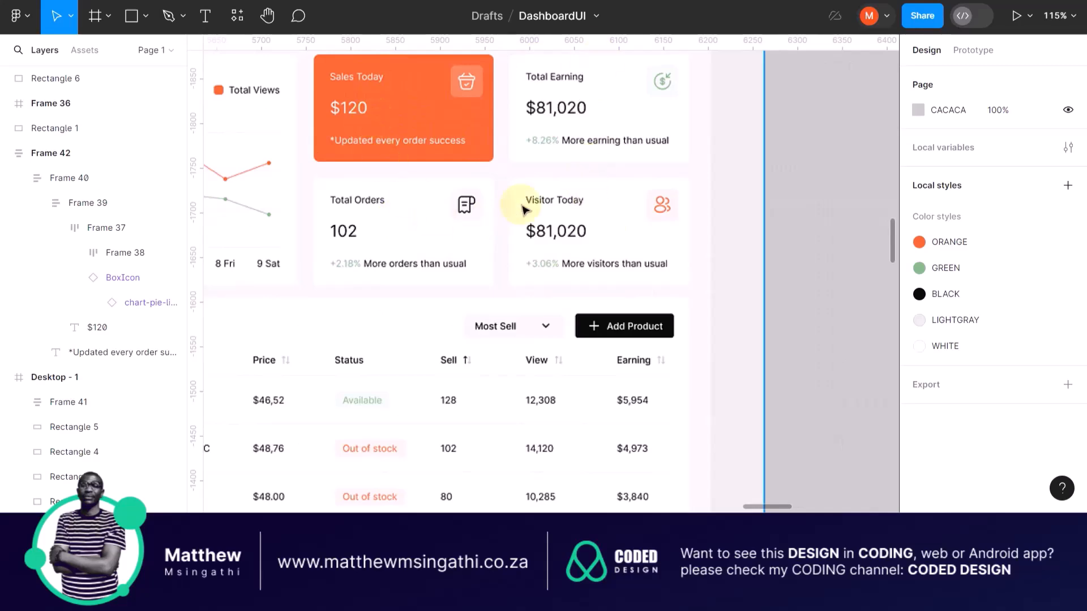
scroll(490, 212, "down", 5)
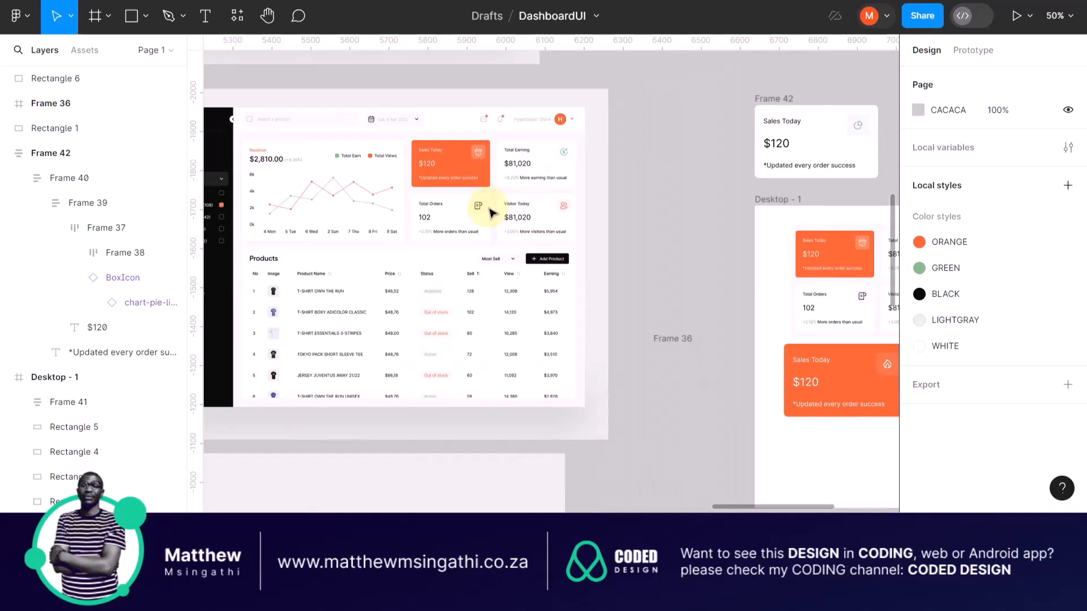
scroll(489, 213, "up", 3)
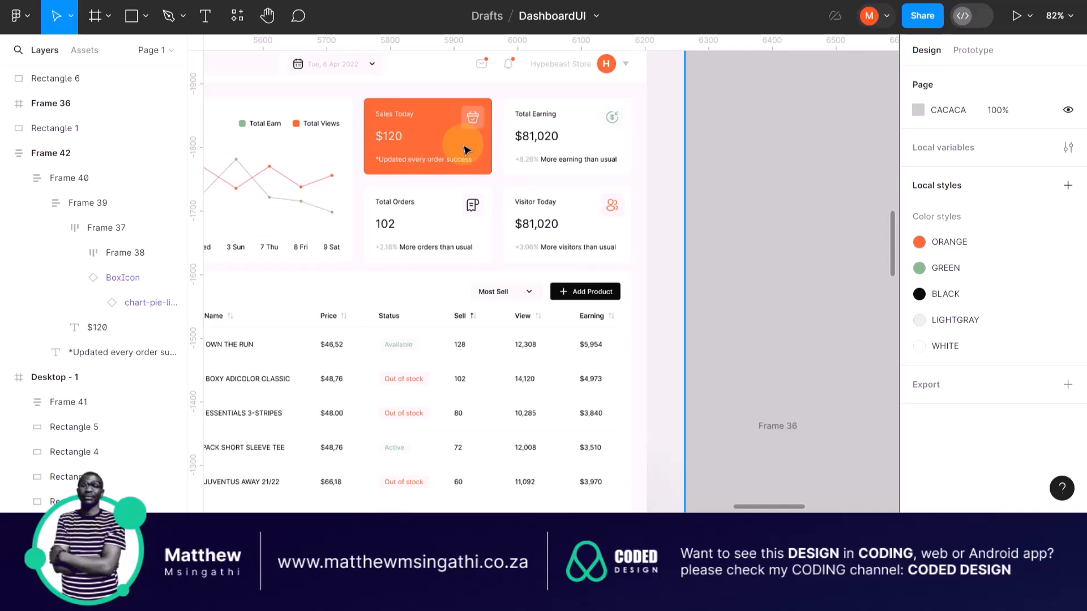
scroll(465, 150, "down", 5)
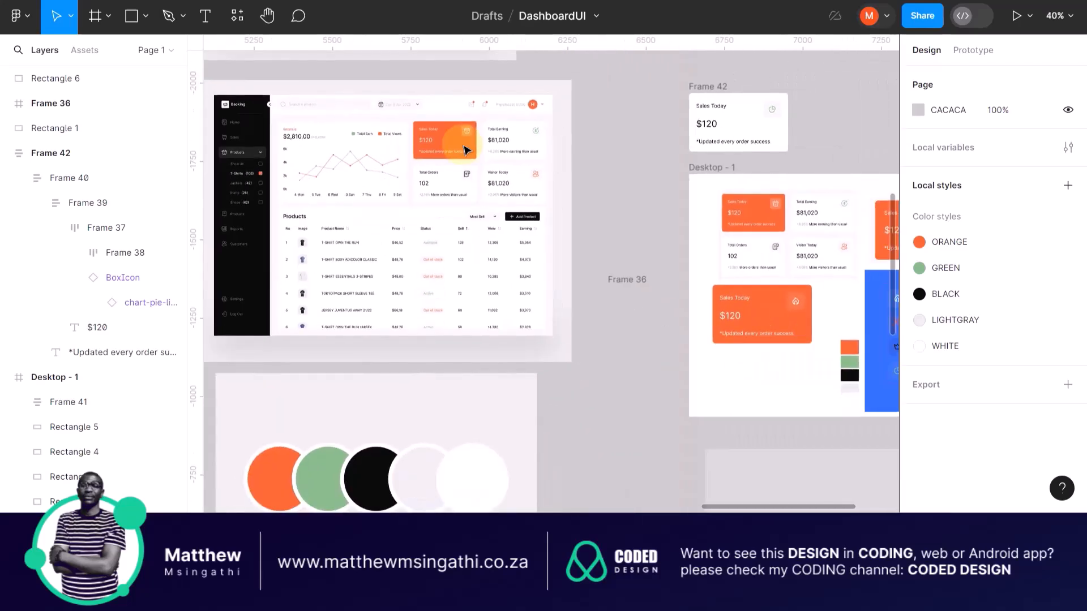
scroll(773, 197, "right", 2)
scroll(773, 197, "right", 1)
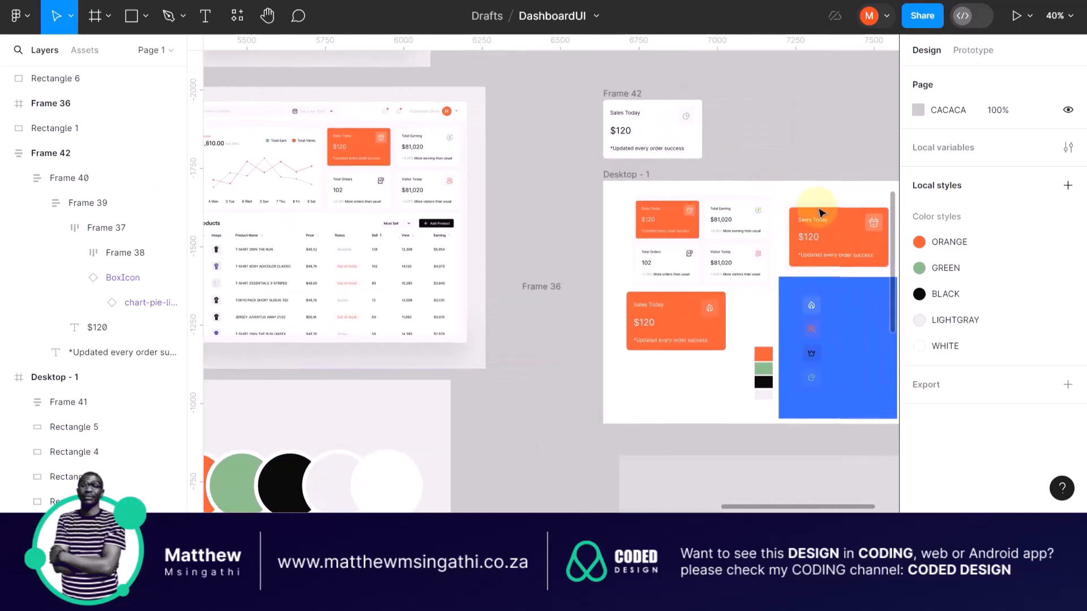
- Move the orange flame-icon Sales Today card out of Desktop - 1 onto the reference dashboard's Sales Today card
left_click(696, 300)
scroll(650, 304, "up", 1, "ctrl")
left_click_drag(650, 305, 340, 150)
scroll(296, 135, "up", 6, "ctrl")
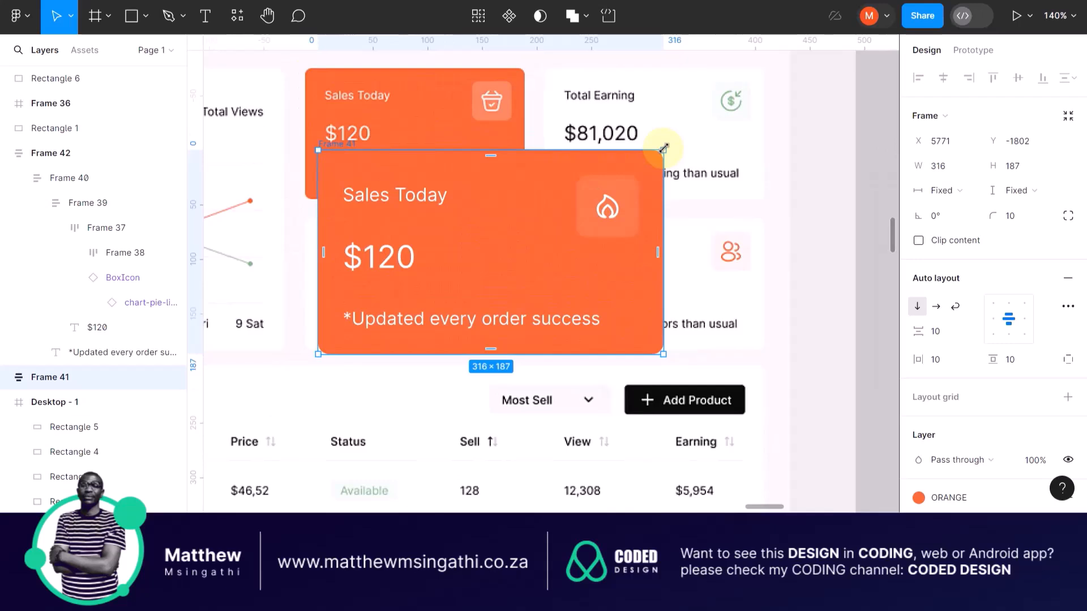
- Scale the orange card proportionally to about 201 × 118.95 and align it over the reference dashboard's Sales Today card
key("k")
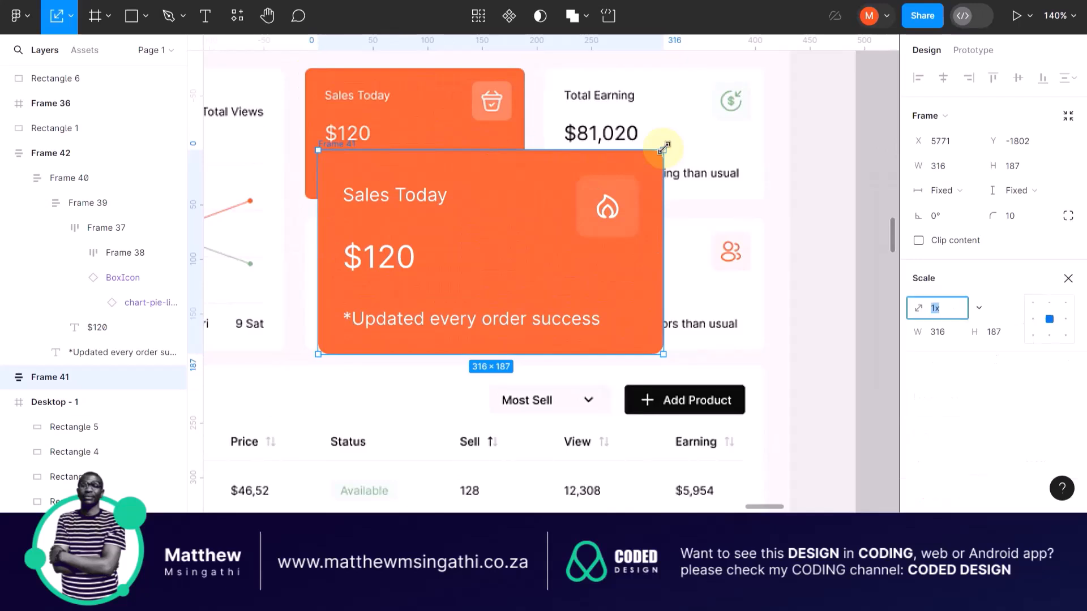
left_click_drag(663, 148, 514, 231)
left_click_drag(446, 254, 437, 100)
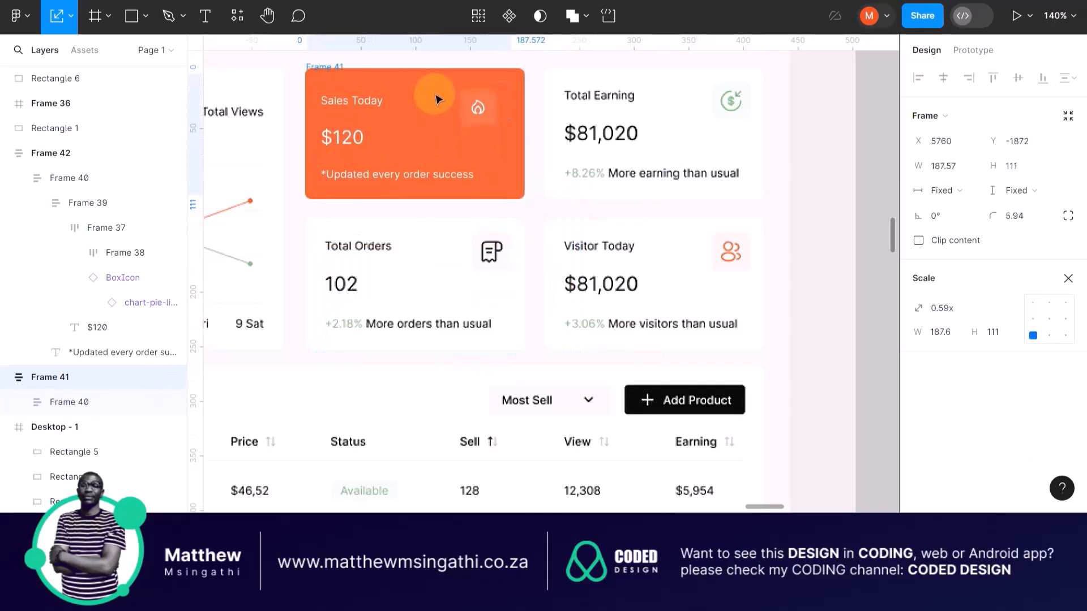
scroll(448, 90, "up", 3)
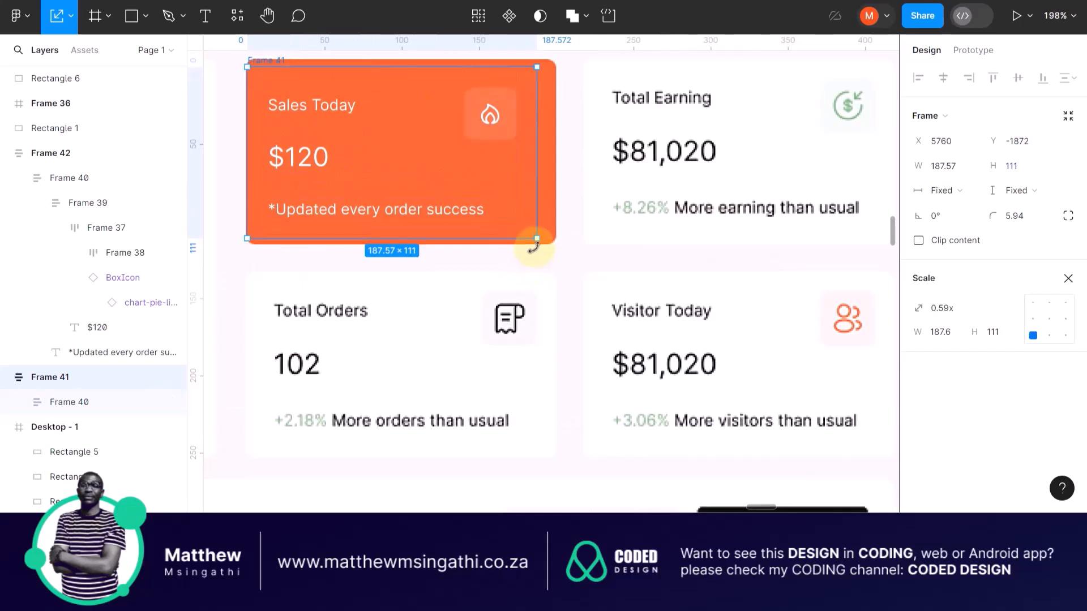
left_click_drag(535, 240, 557, 250)
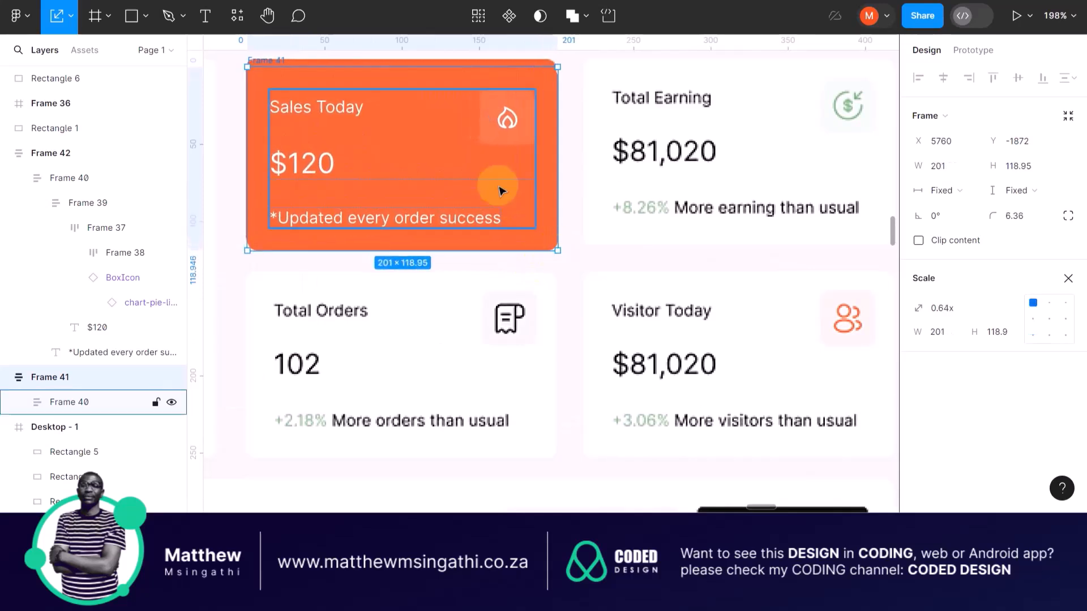
left_click_drag(486, 177, 485, 172)
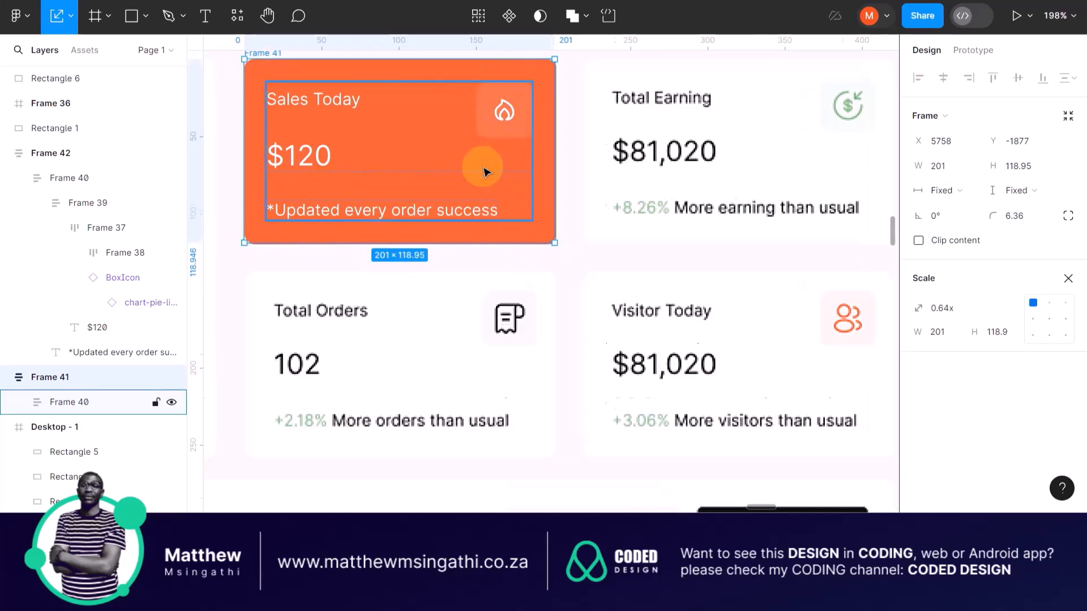
- Try setting the white card's width to 201 to match the scaled orange card, and undo it
scroll(486, 172, "down", 5)
scroll(736, 192, "down", 3)
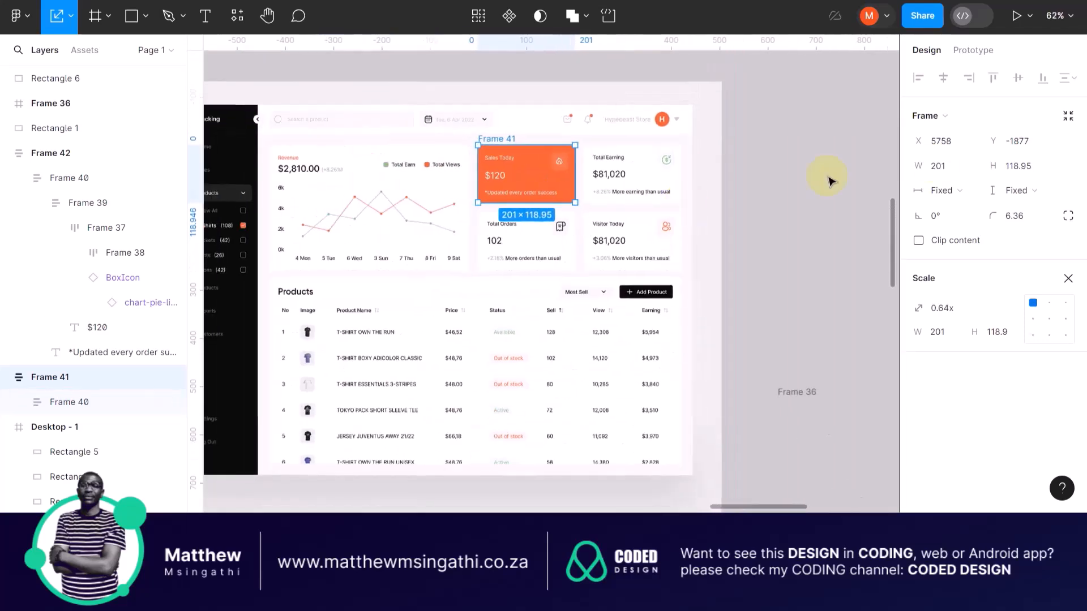
left_click(956, 168)
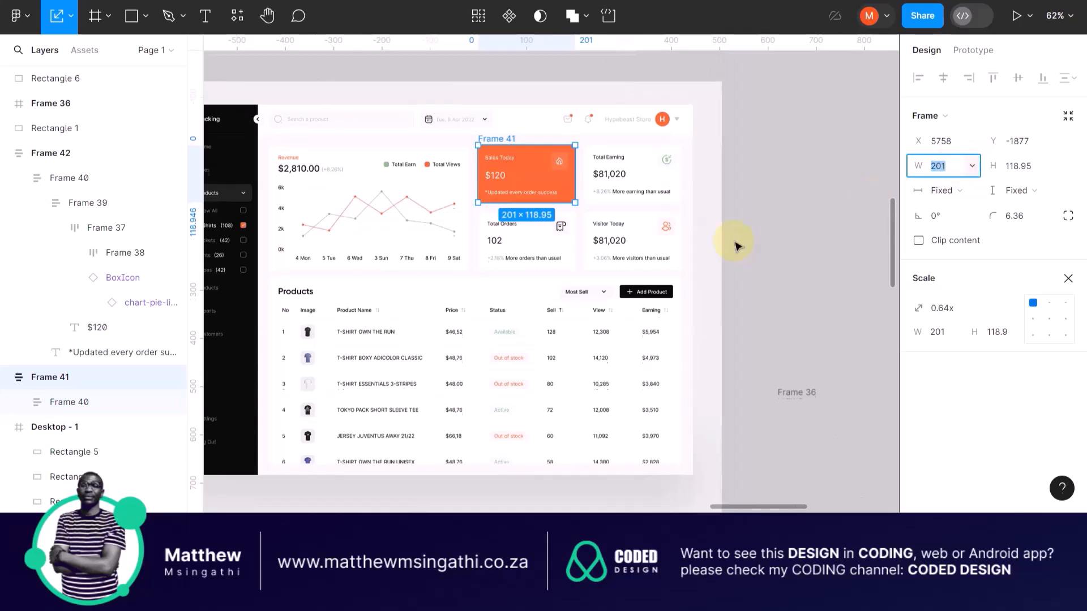
scroll(732, 243, "right", 4)
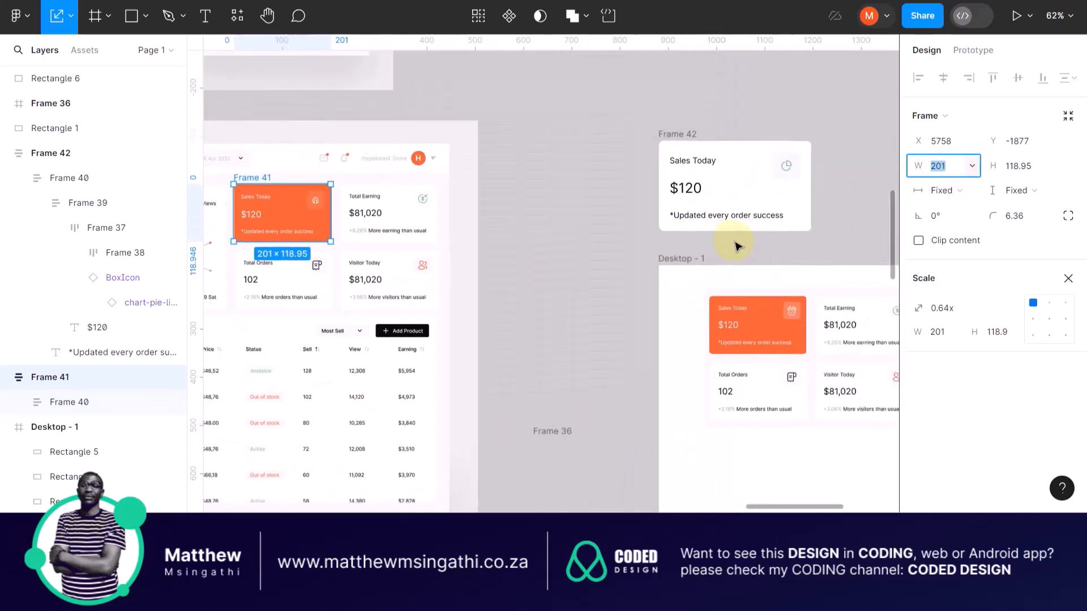
left_click(682, 138)
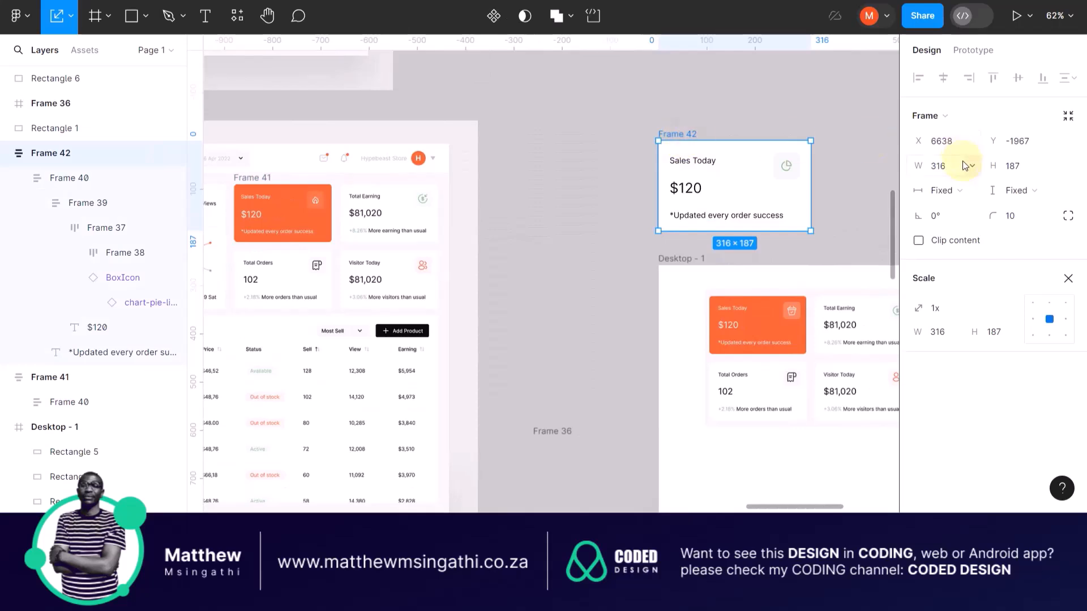
left_click(709, 113)
left_click(683, 137)
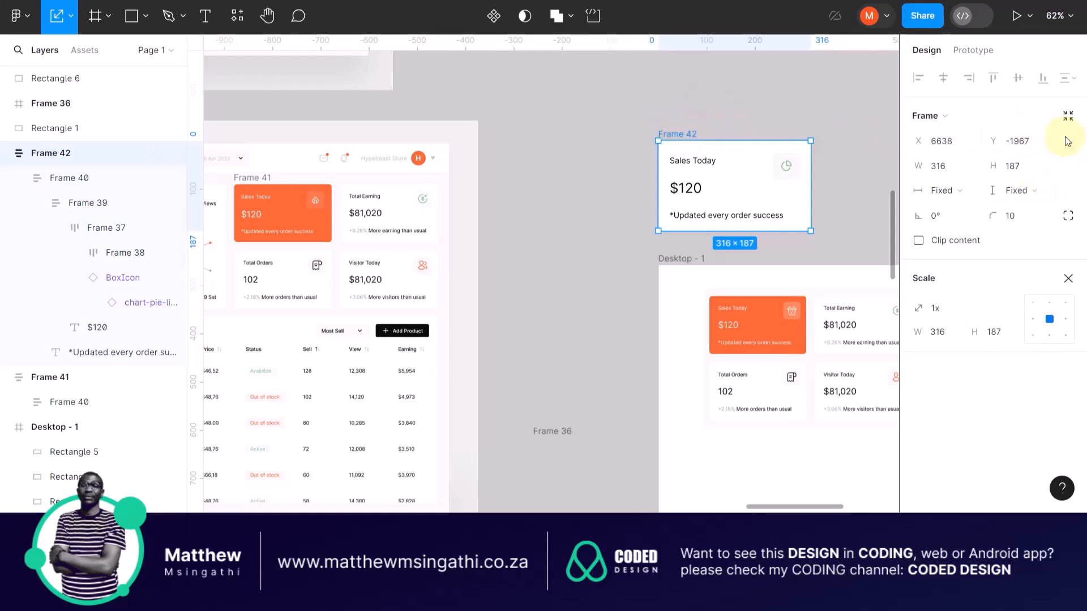
left_click(938, 166)
type("201")
key("Return")
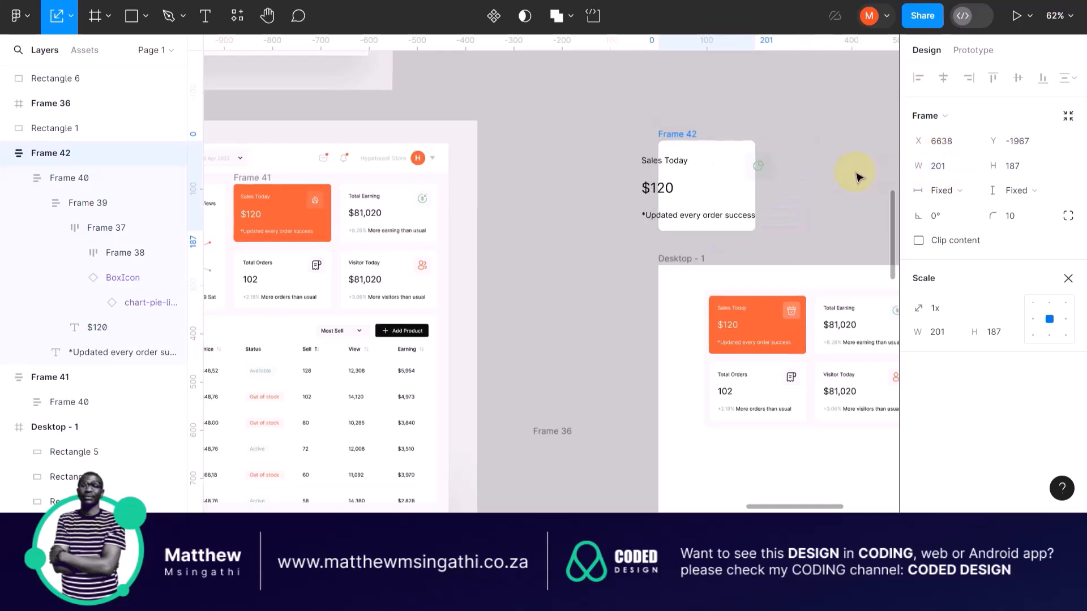
key("ctrl+z")
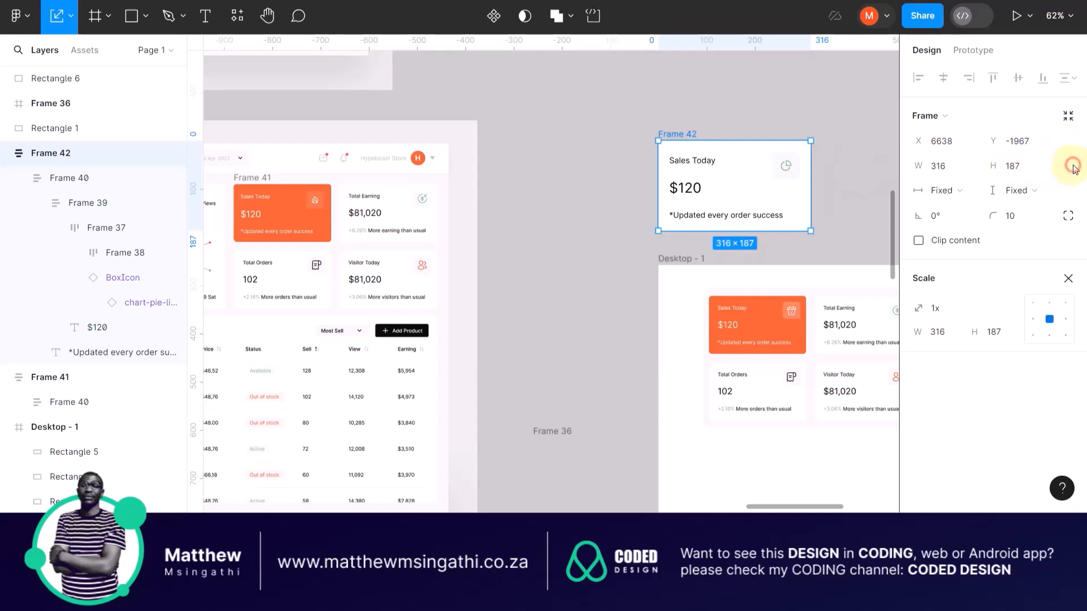
- Delete the white Sales Today card above the Desktop - 1 frame
left_click(648, 116)
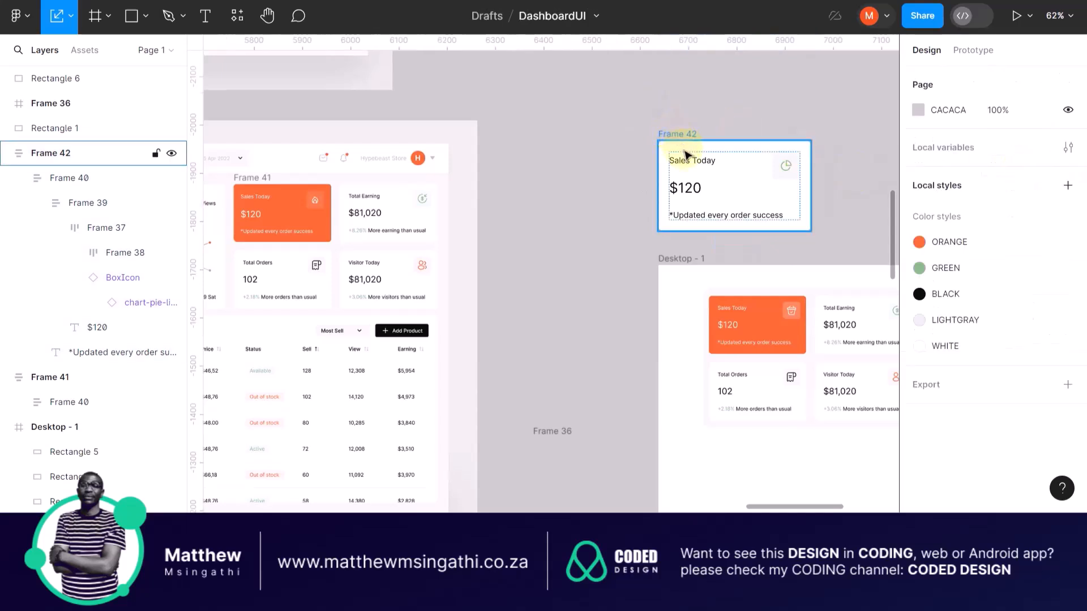
left_click(683, 136)
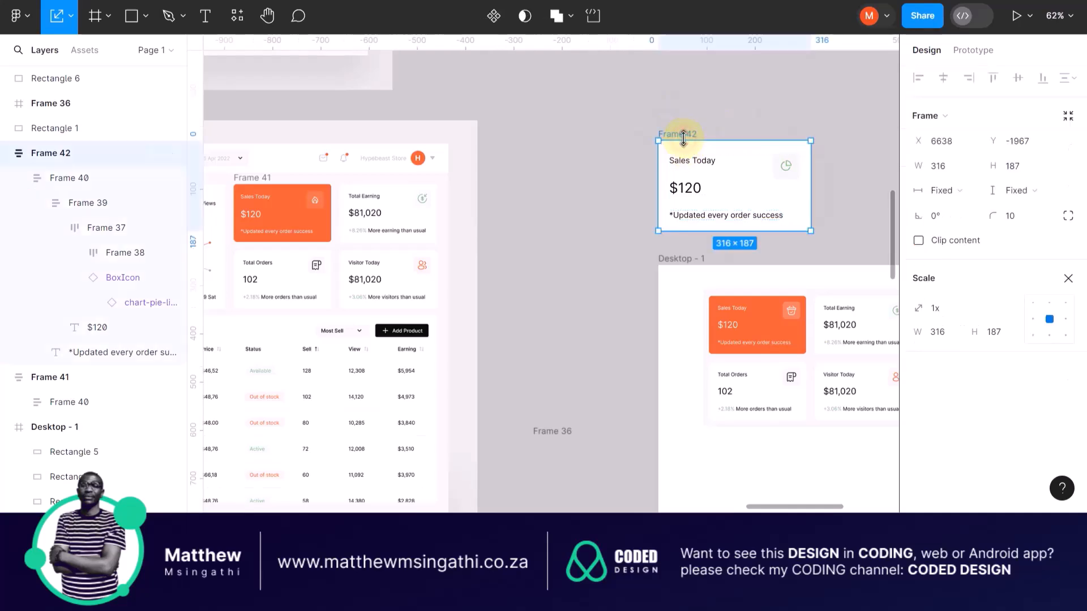
key("Delete")
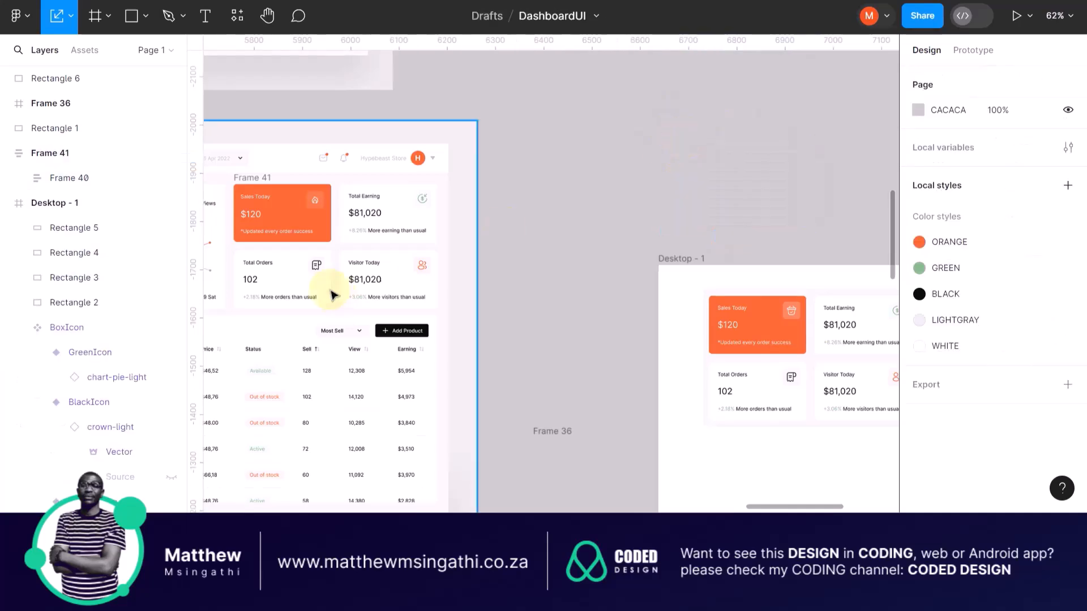
- Duplicate the scaled orange Sales Today card and place the copy directly below the reference dashboard's Total Orders card
scroll(335, 290, "left", 5)
scroll(422, 218, "up", 5)
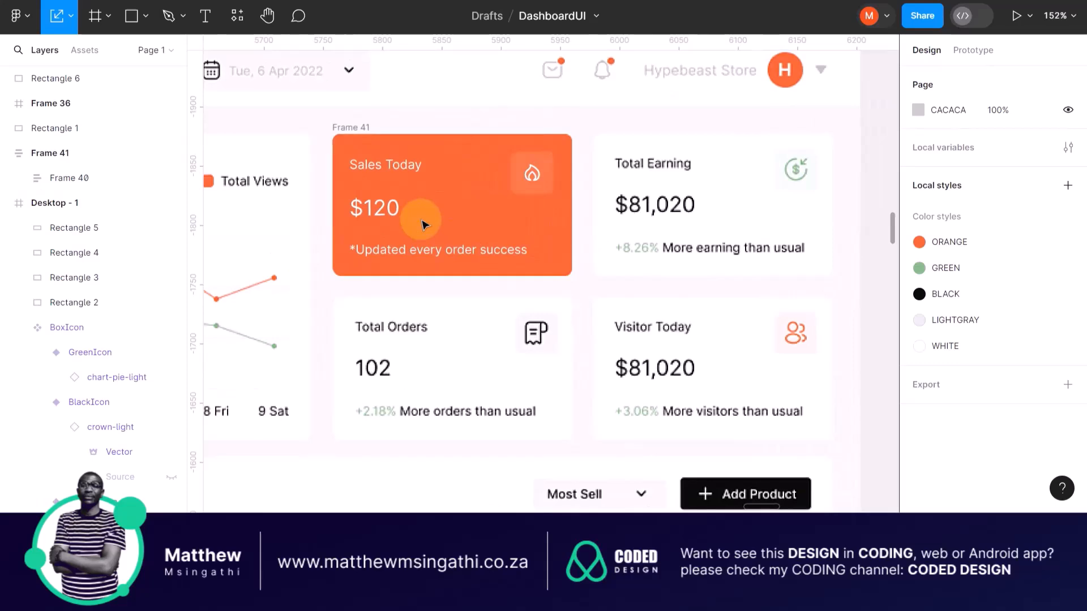
left_click(344, 127)
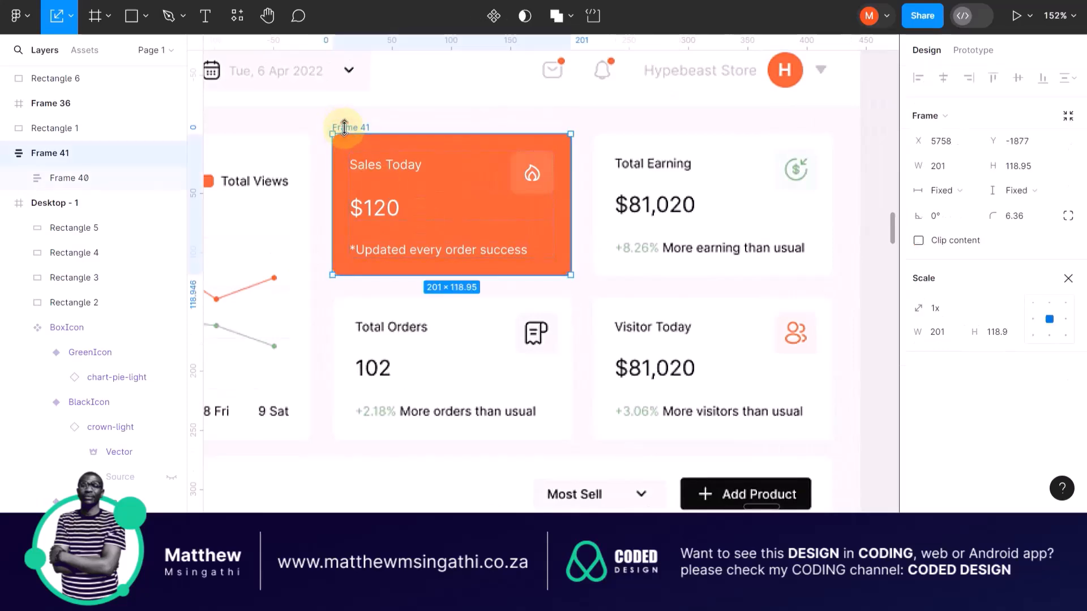
key("ctrl+d")
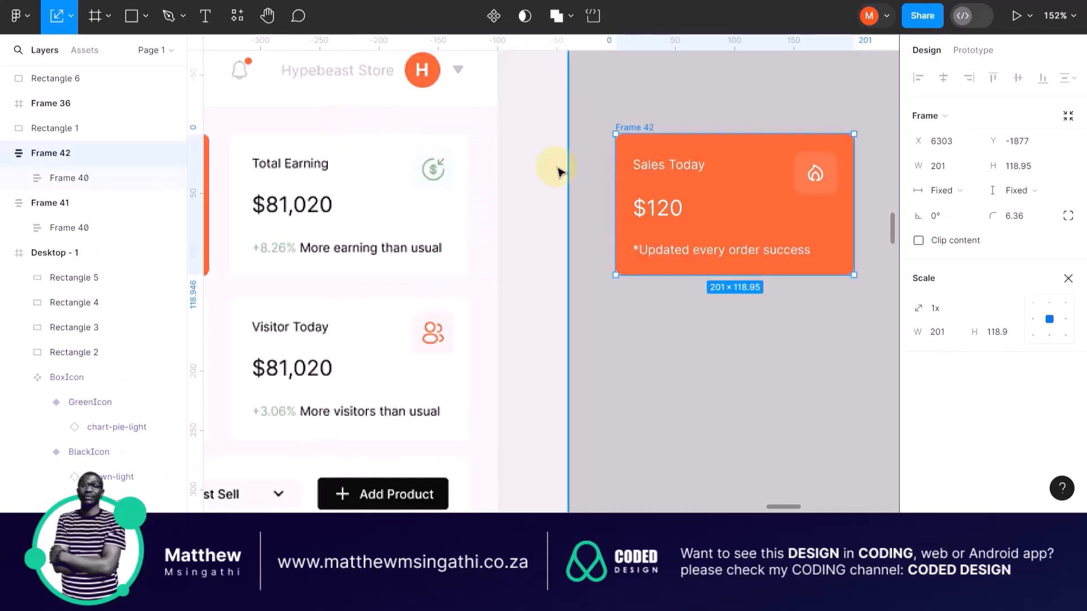
scroll(555, 170, "down", 5)
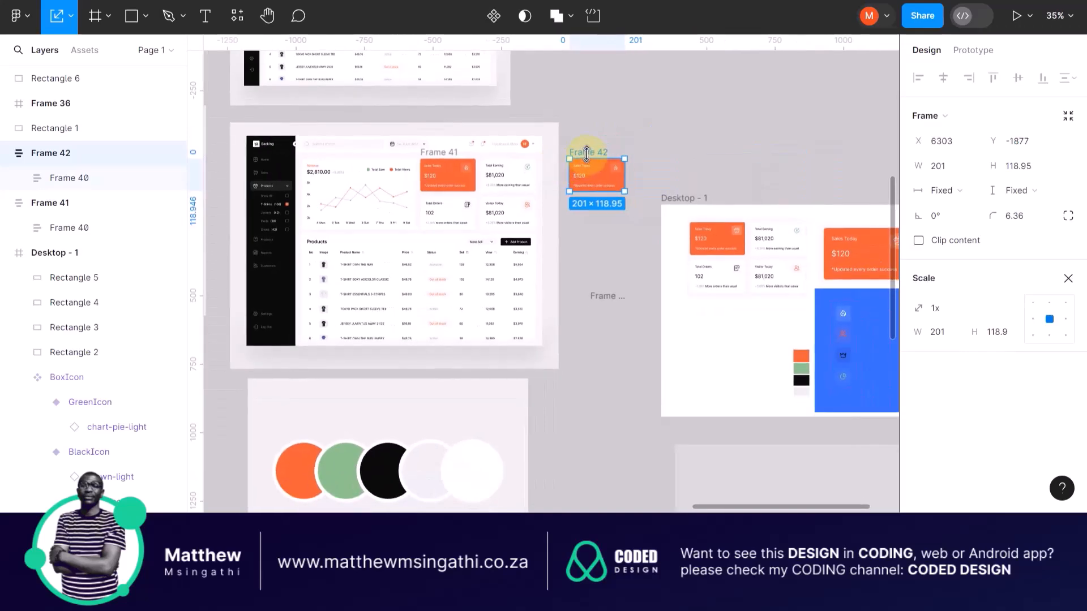
left_click_drag(594, 155, 508, 188)
scroll(429, 220, "up", 5)
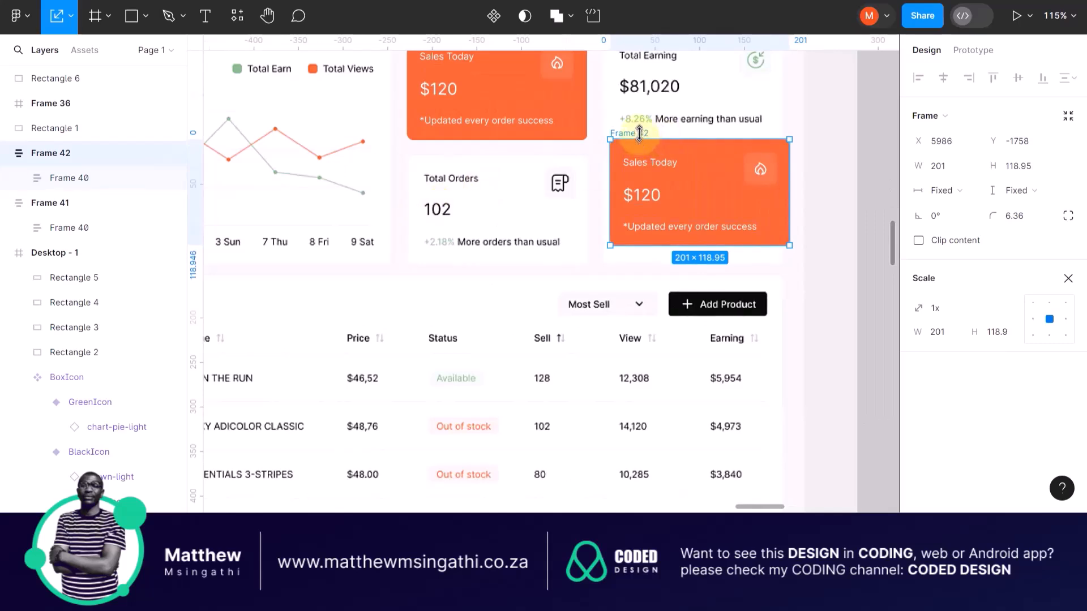
left_click_drag(639, 134, 435, 258)
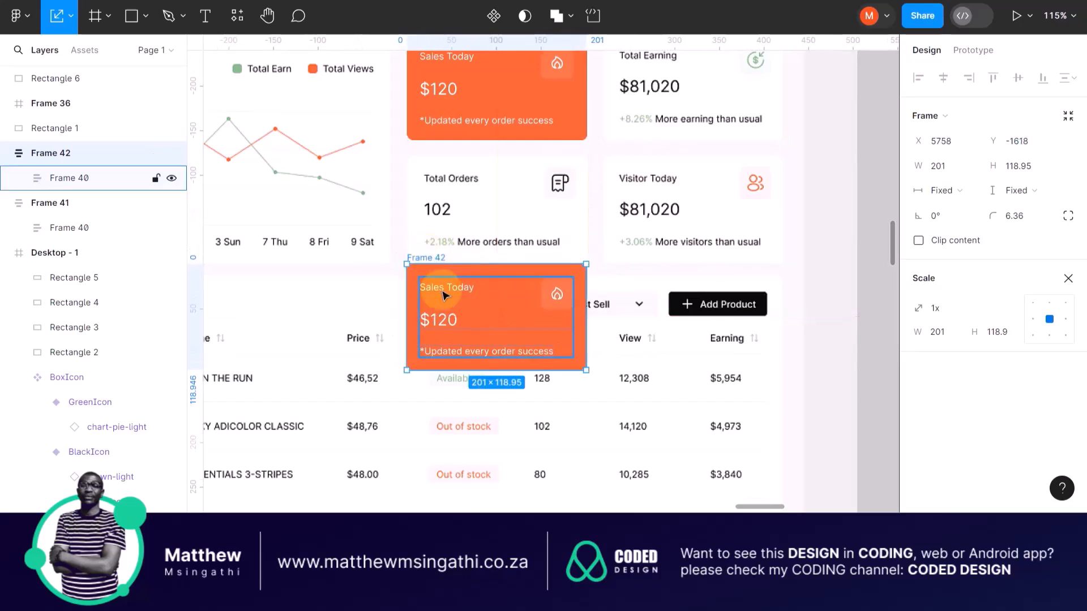
- Replace the word "*Updated" in the copied card's caption with "+2.18%"
scroll(444, 294, "up", 3)
scroll(447, 407, "up", 2)
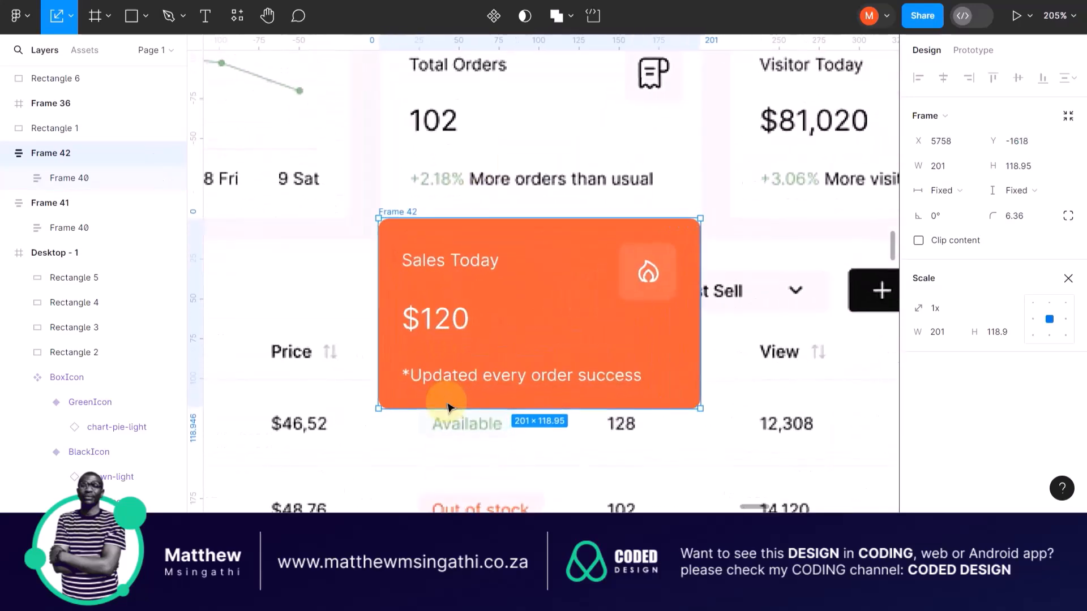
double_click(452, 378)
double_click(456, 381)
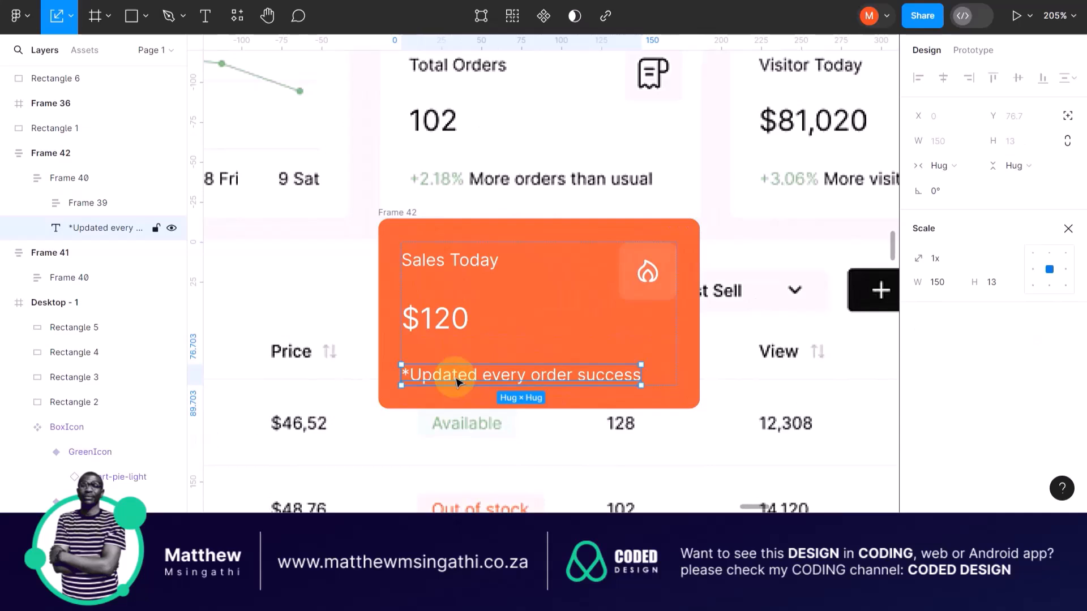
double_click(457, 382)
left_click(477, 375)
left_click_drag(477, 374, 385, 387)
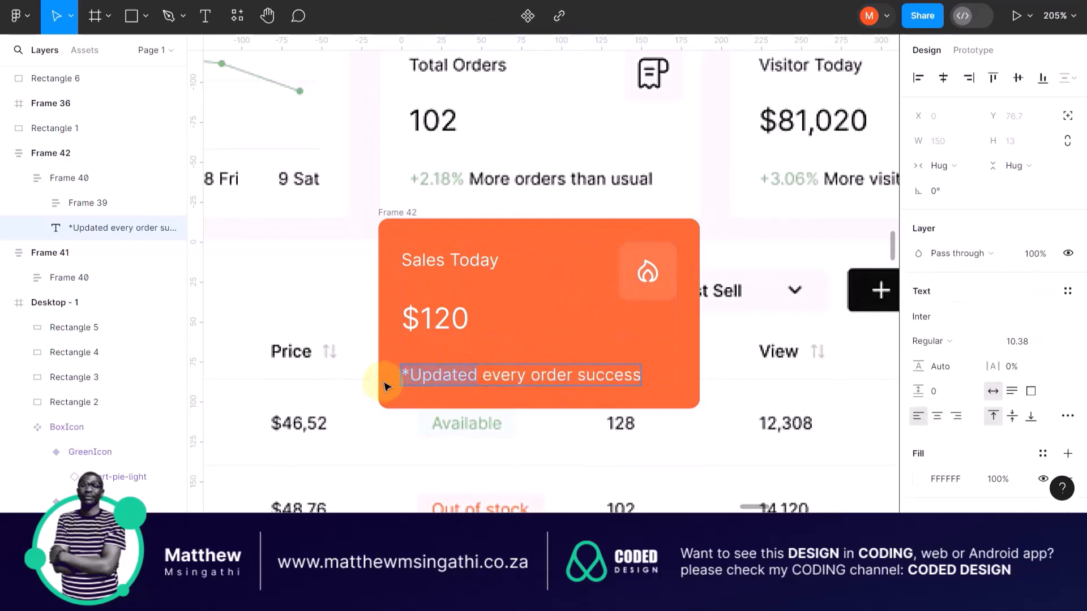
type("+2.1")
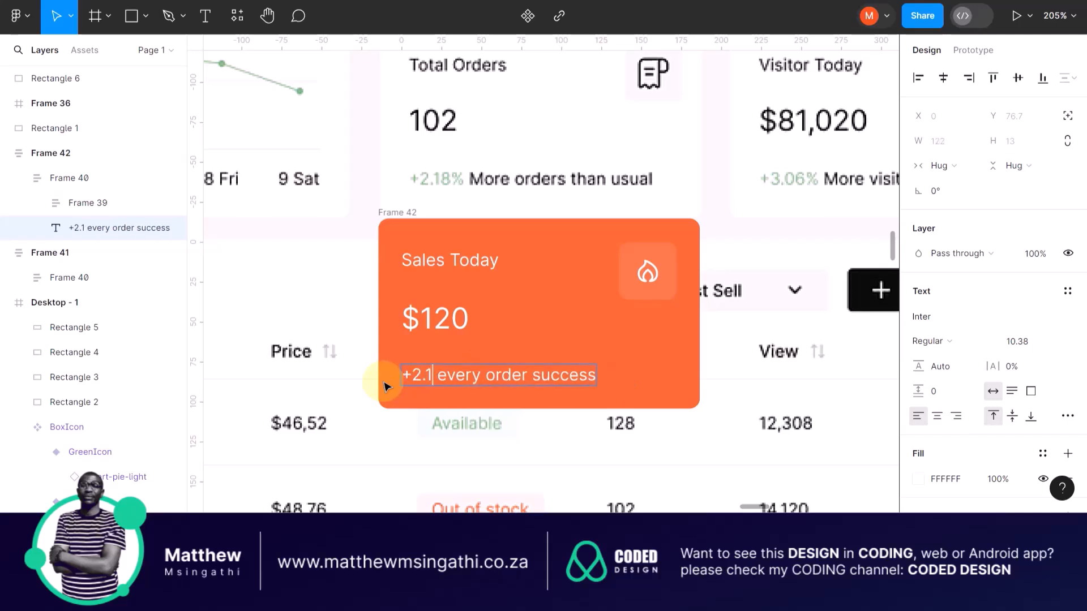
type("8")
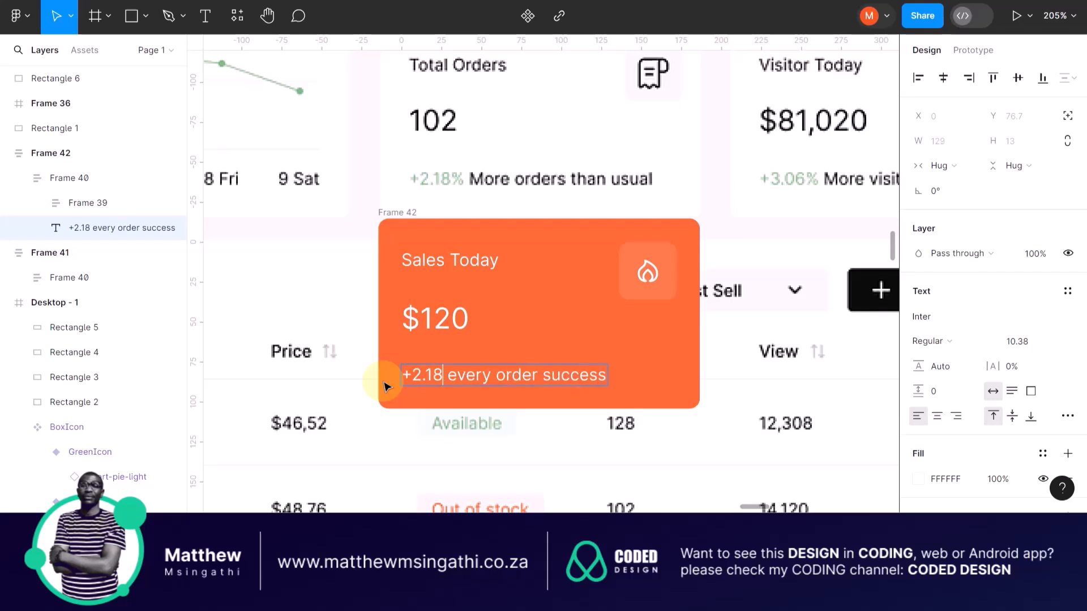
type("%")
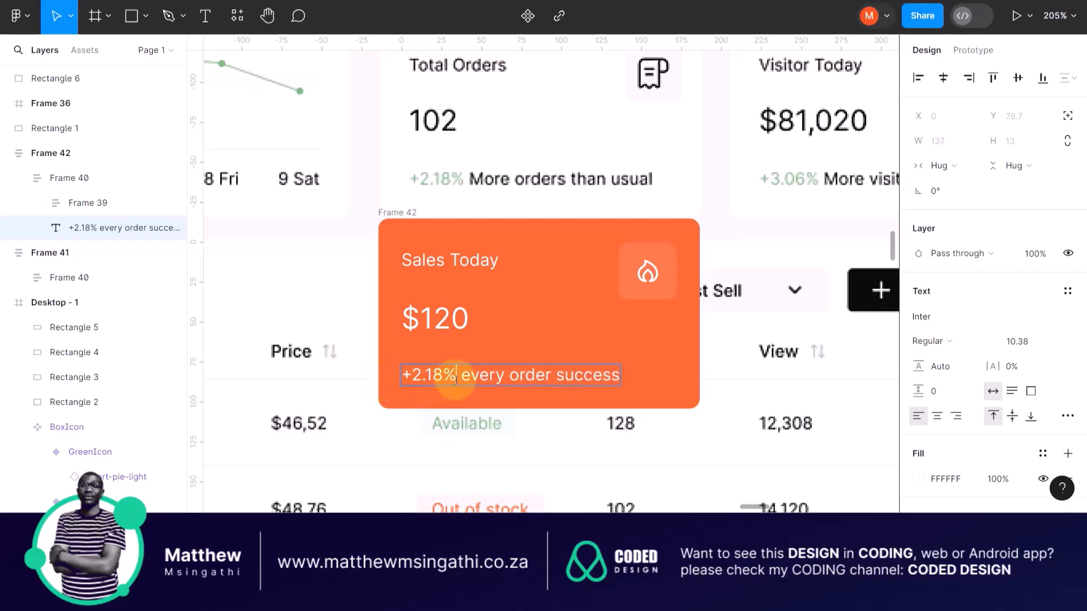
- Apply the GREEN color style to the "+2.18%" part of the copied card's caption
left_click_drag(444, 373, 357, 381)
scroll(979, 399, "down", 3)
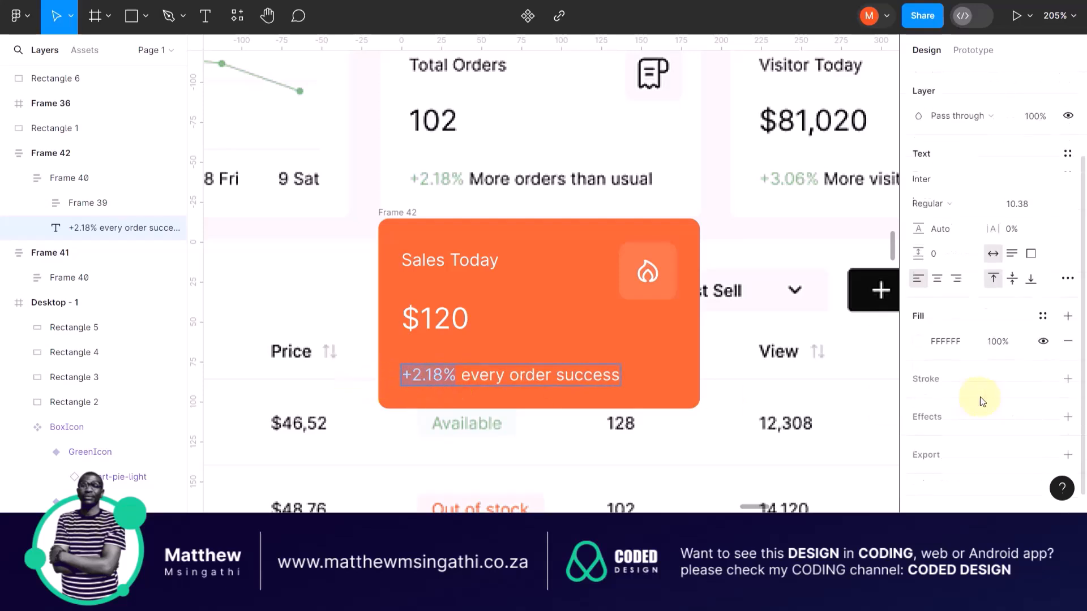
left_click(1043, 316)
left_click(736, 405)
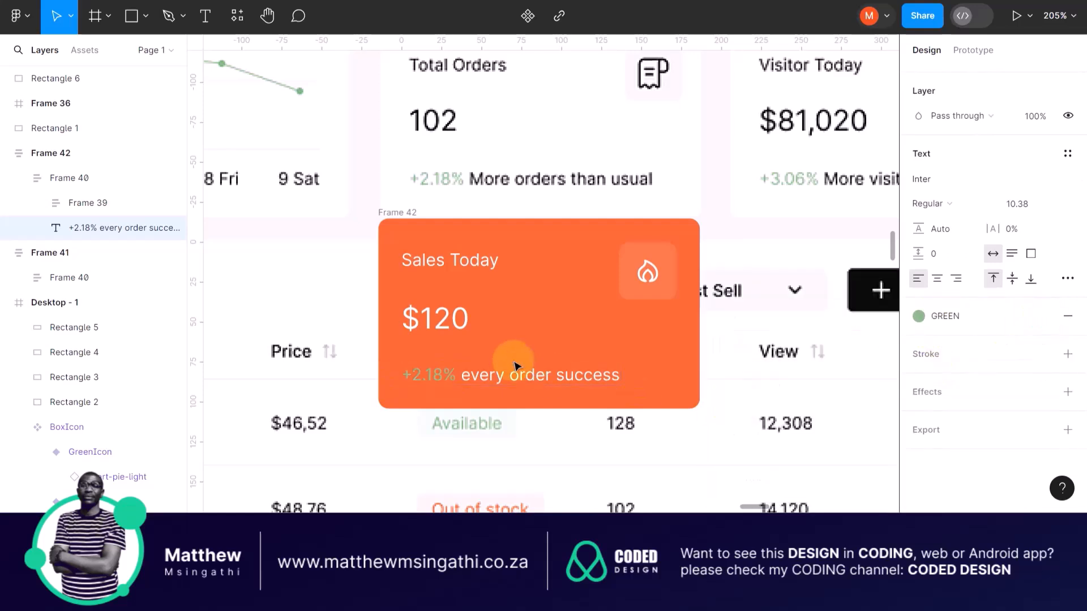
- Replace "every order success" in the copied card's caption with "More orders than usual"
left_click(462, 378)
left_click_drag(461, 378, 622, 378)
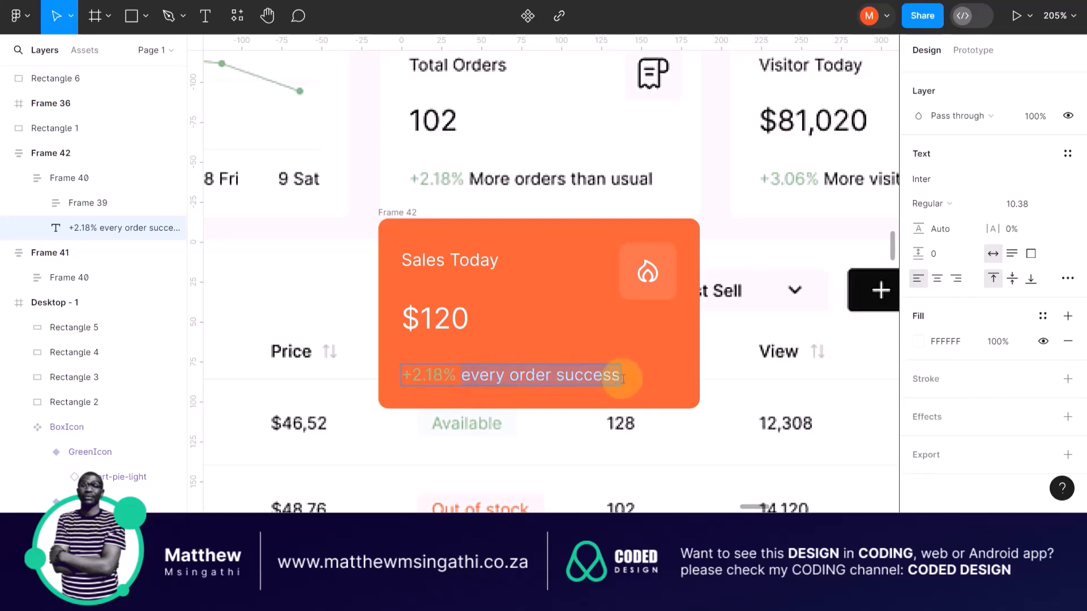
type("More")
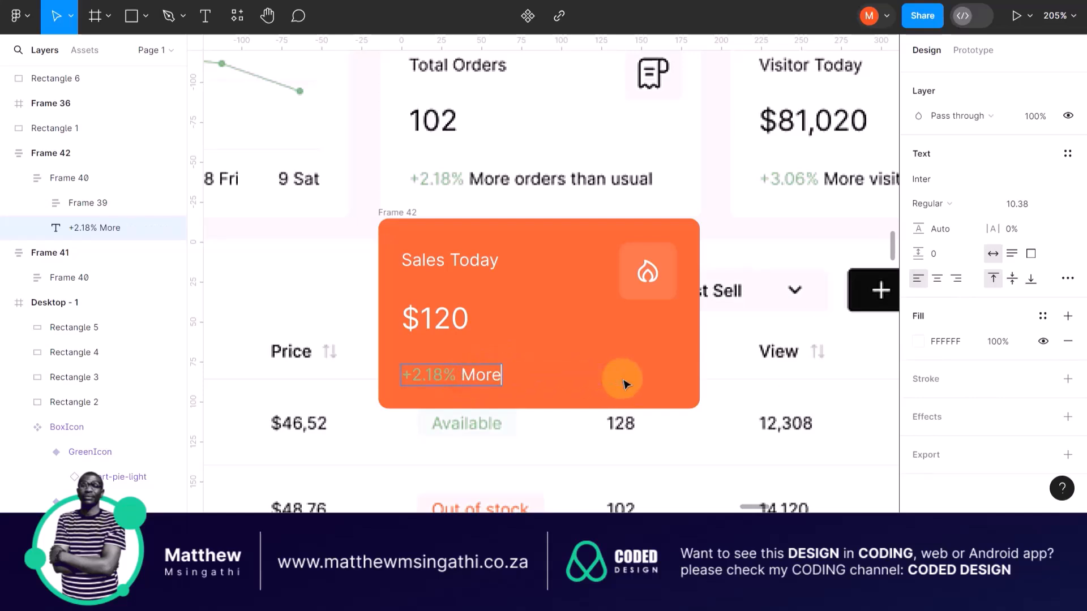
type(" orderes")
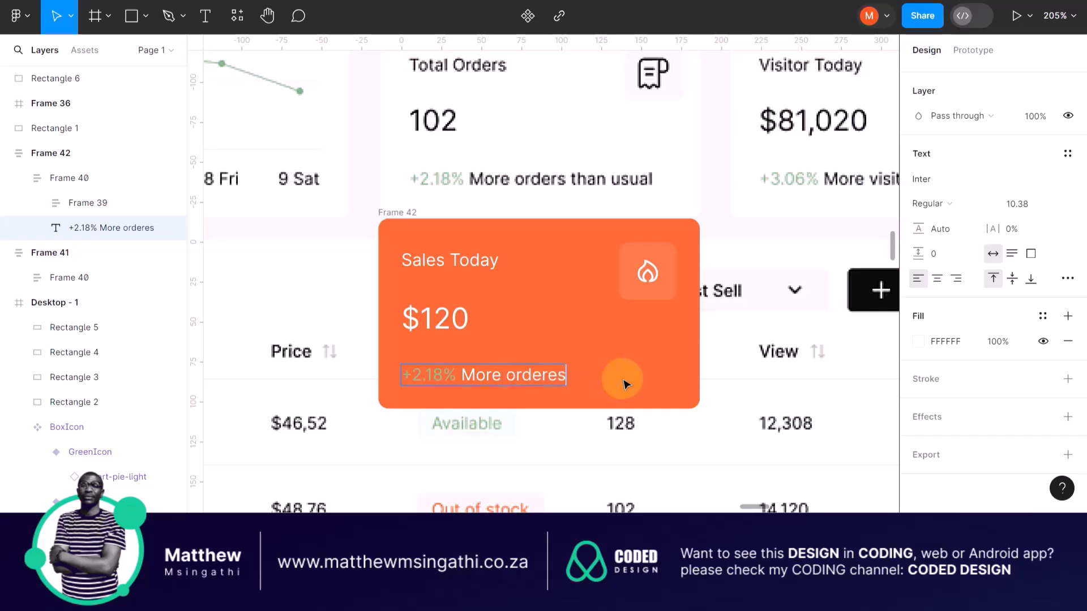
key("BackSpace")
key("BackSpace")
key("BackSpace")
type("s")
key("BackSpace")
type("rs than usual")
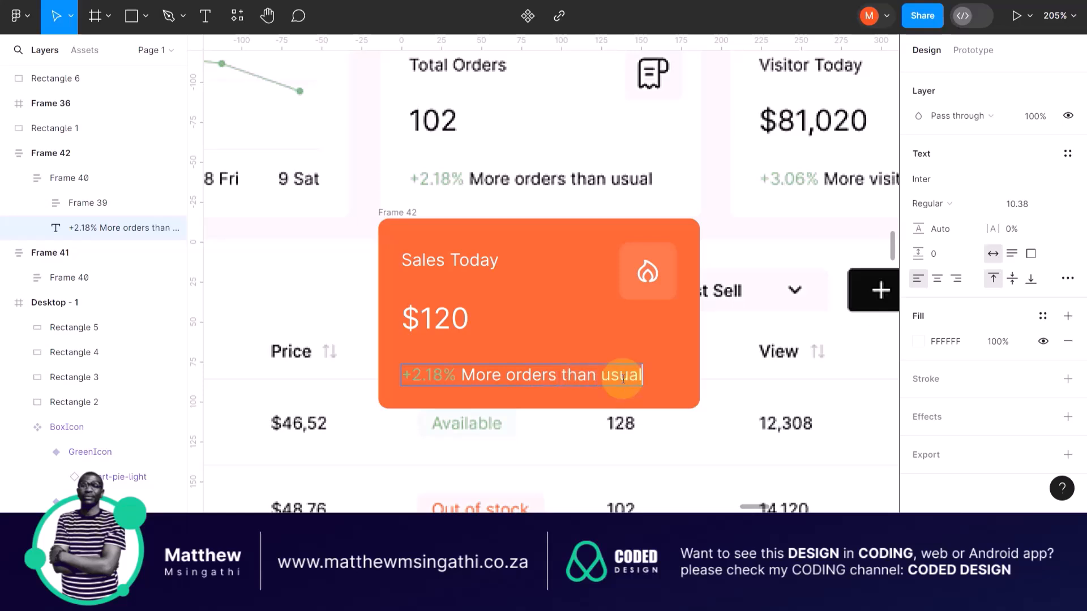
key("Escape")
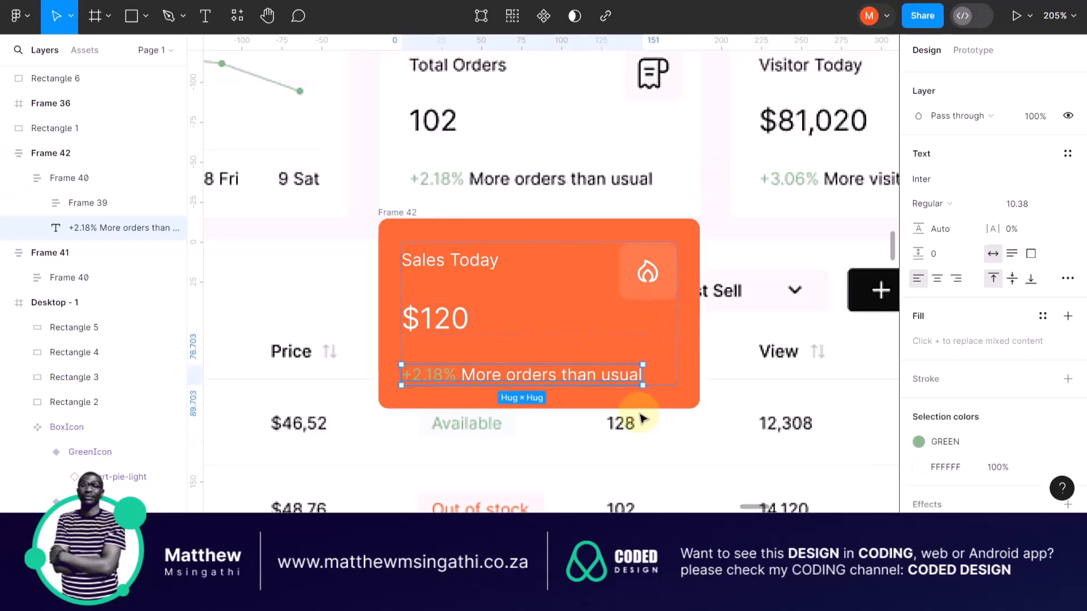
- Recolor the copied card's Sales Today title and $120 amount from their shared selection color to near-black 080000
left_click(717, 207)
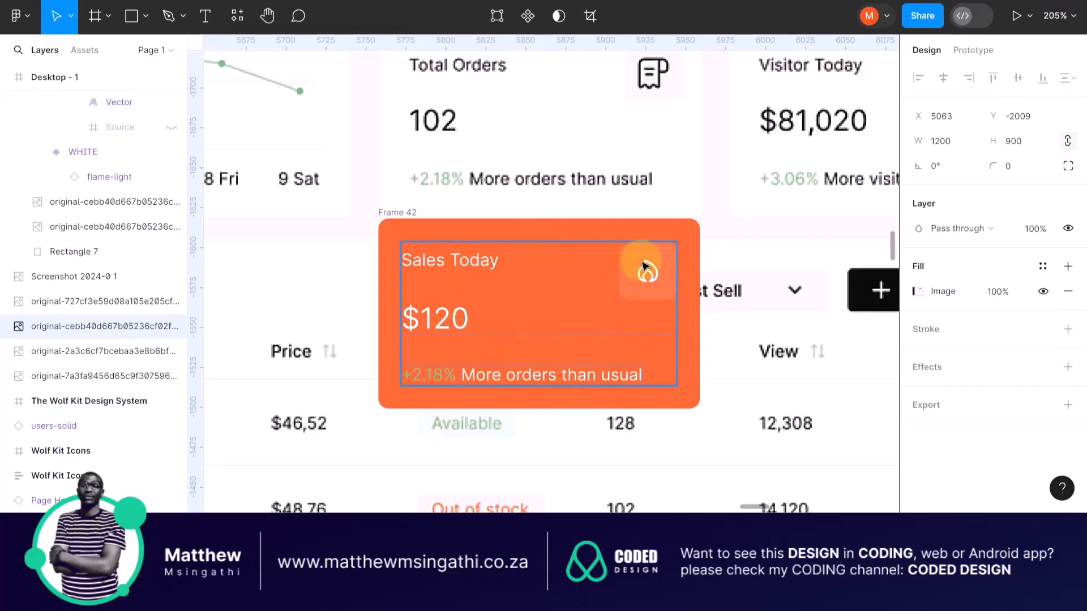
left_click(429, 259)
left_click(430, 266)
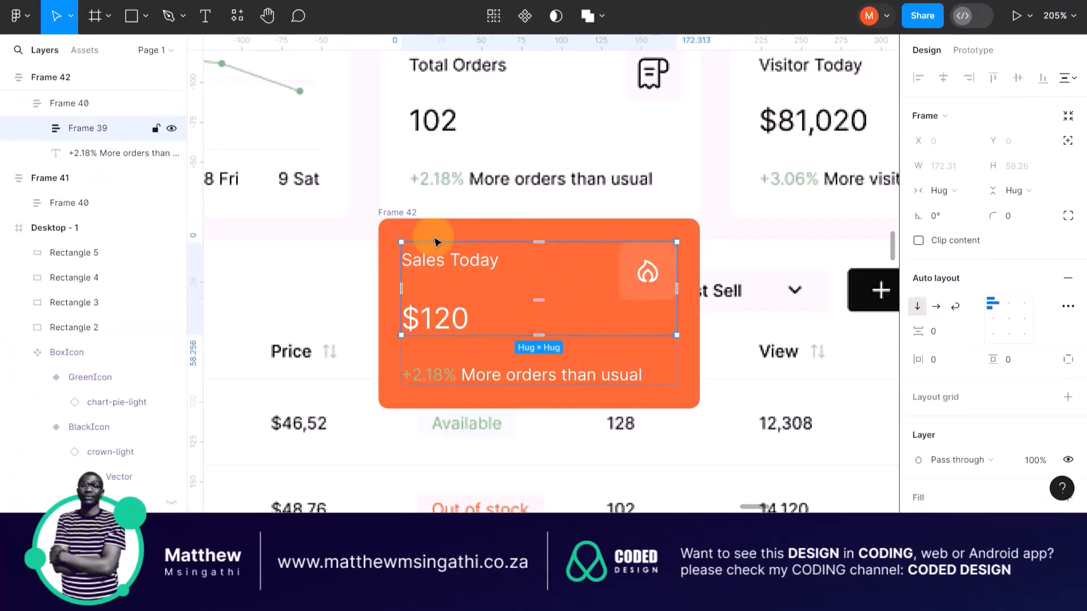
left_click(467, 263)
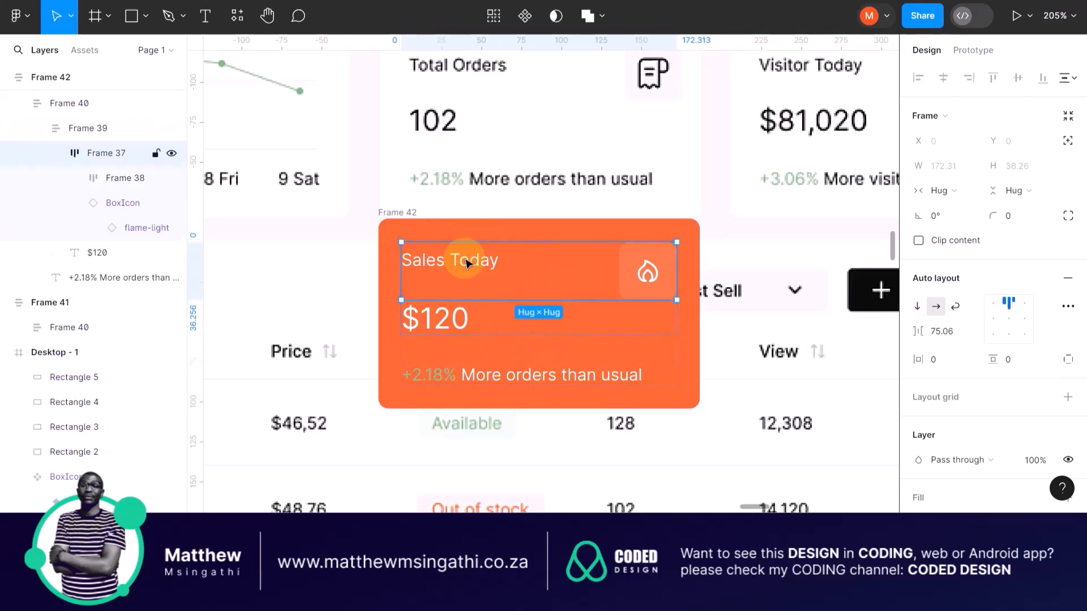
left_click(365, 262)
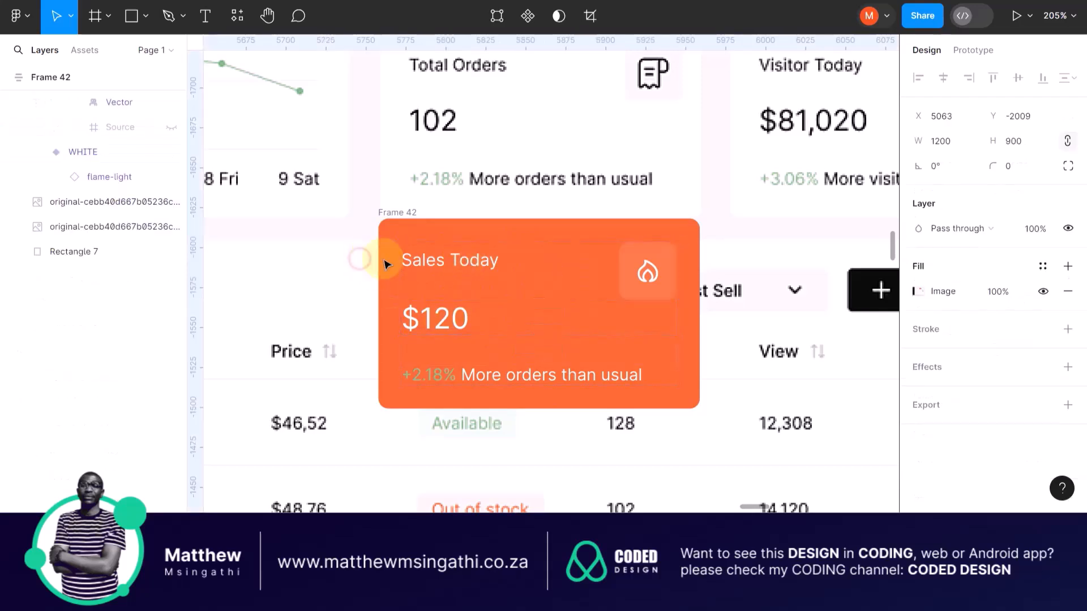
left_click(426, 258)
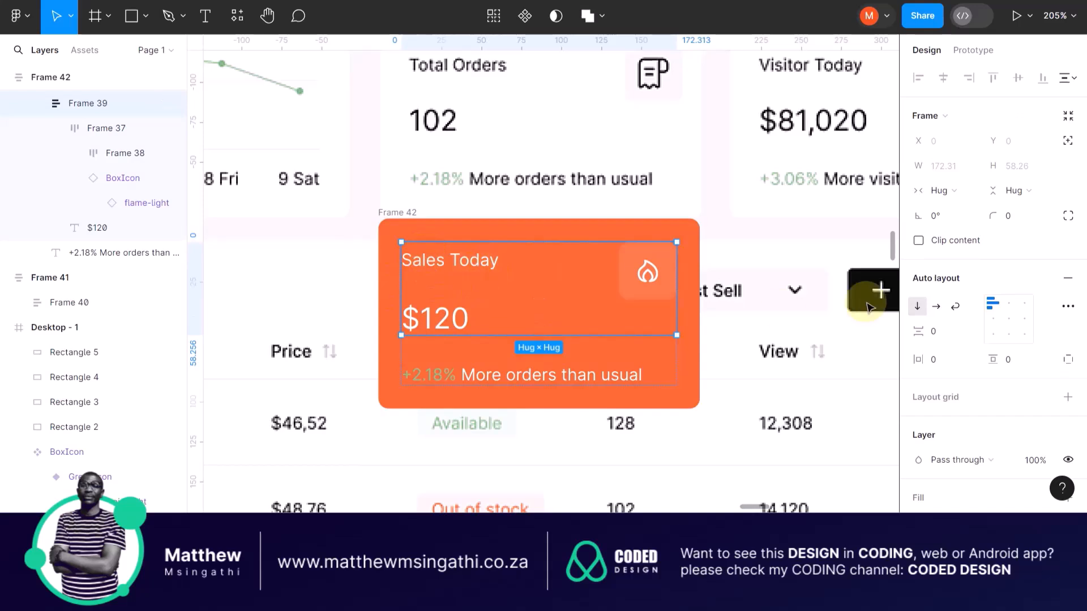
scroll(977, 342, "down", 5)
scroll(977, 341, "down", 1)
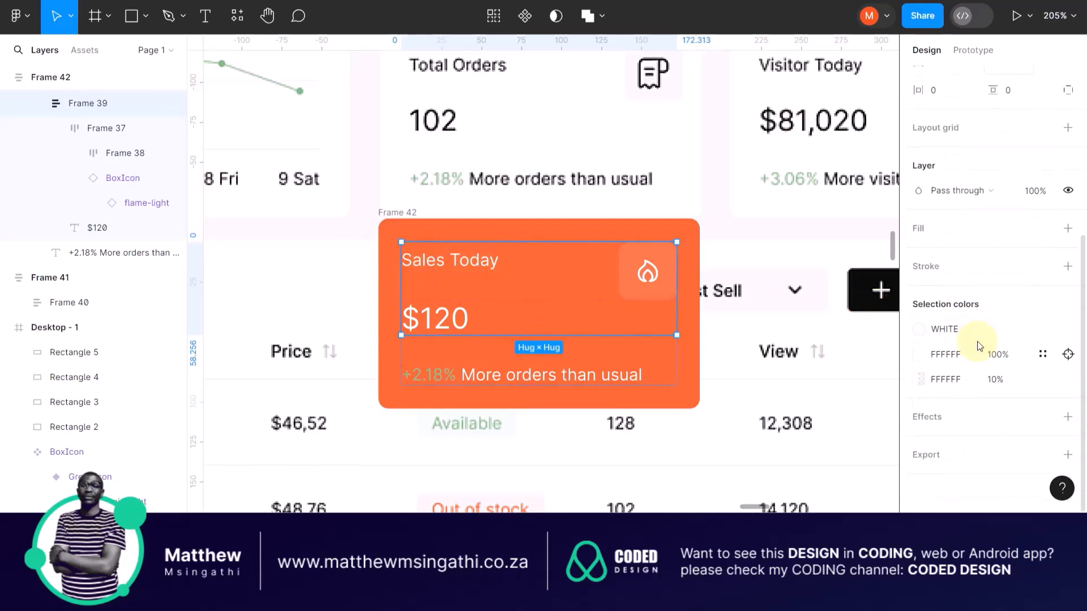
left_click(917, 354)
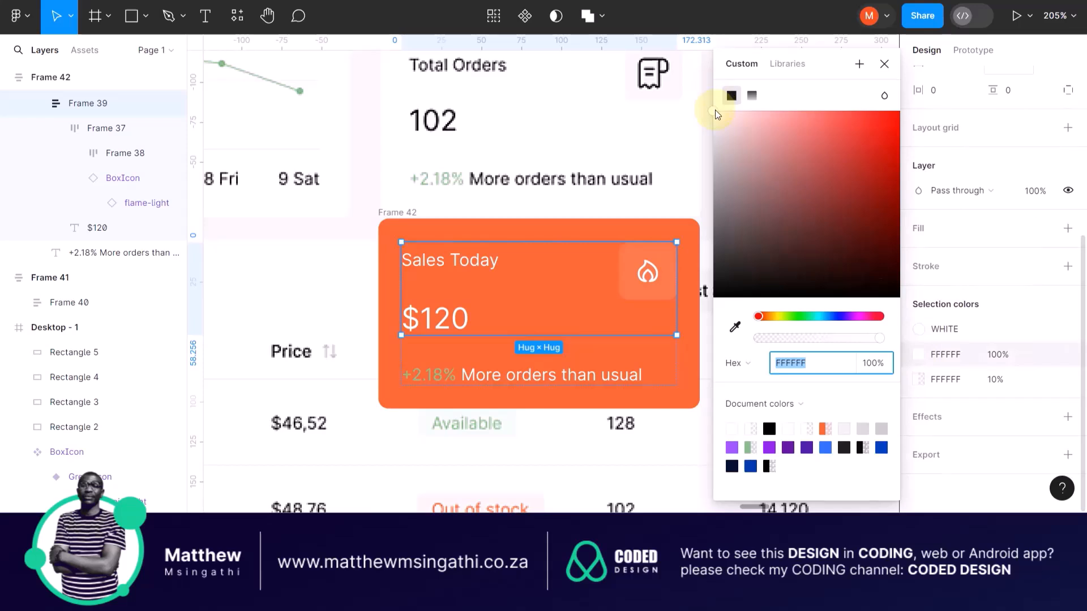
left_click_drag(824, 242, 899, 292)
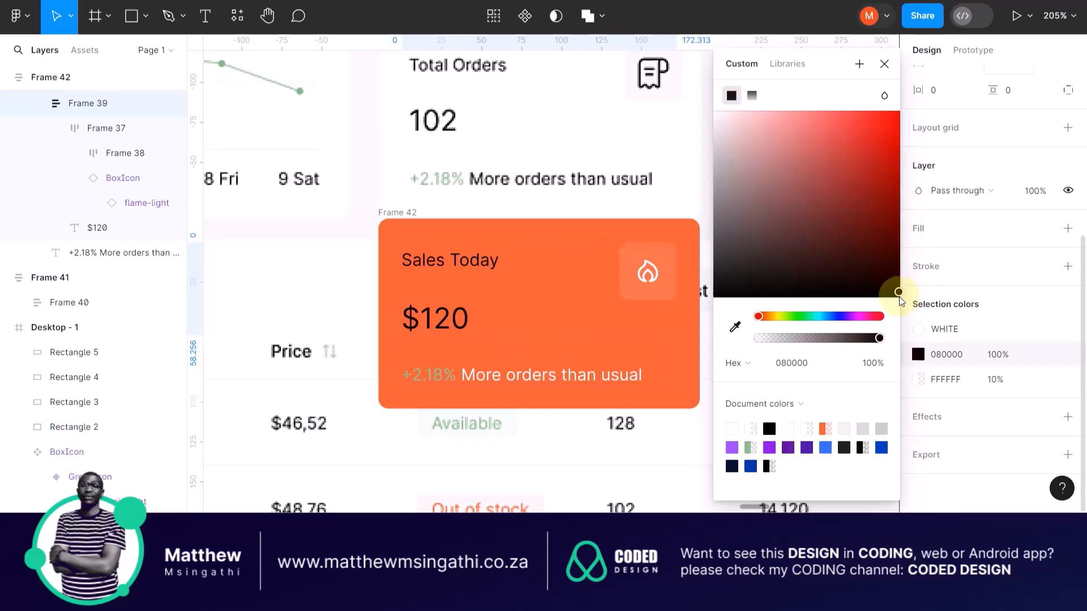
- Select only the "More orders than usual" words in the copied card's caption
left_click(648, 369)
double_click(590, 370)
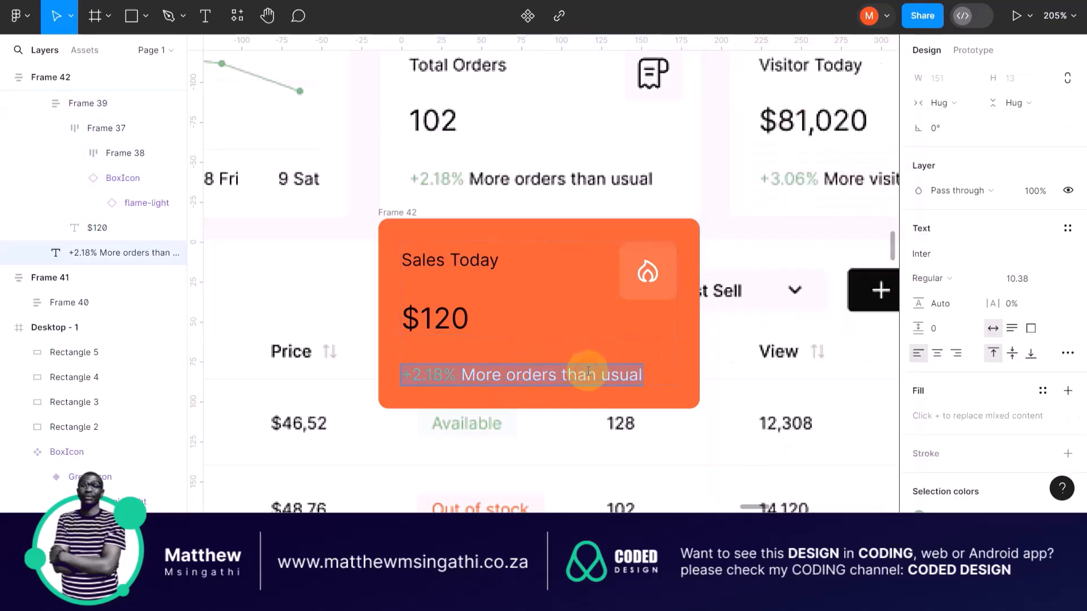
left_click_drag(460, 374, 668, 364)
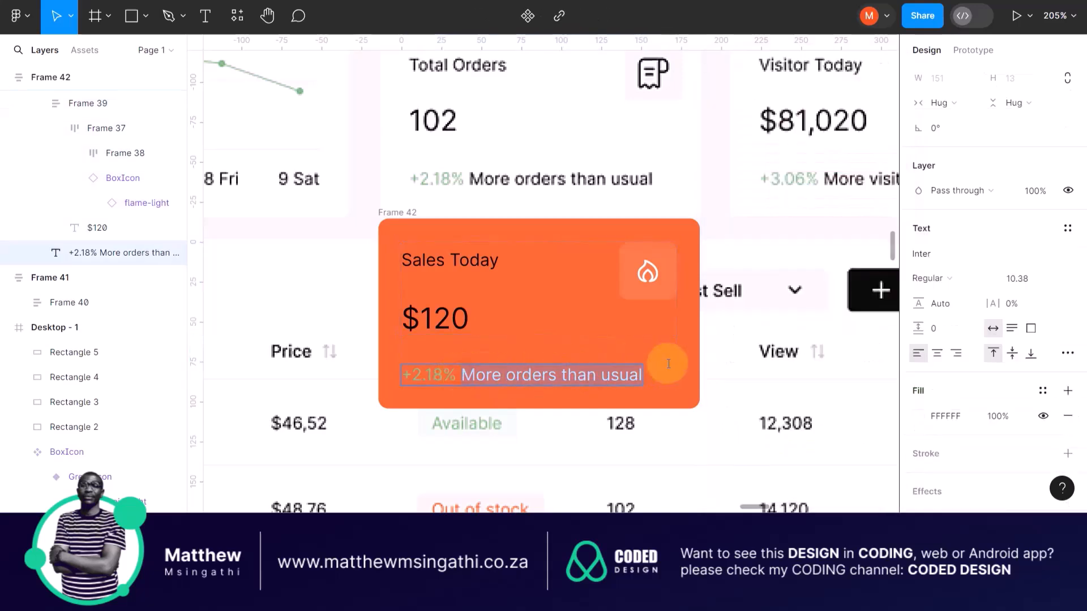
- Recolor the "More orders than usual" text in the orange Frame 42 card to black 000000
scroll(1018, 411, "down", 3)
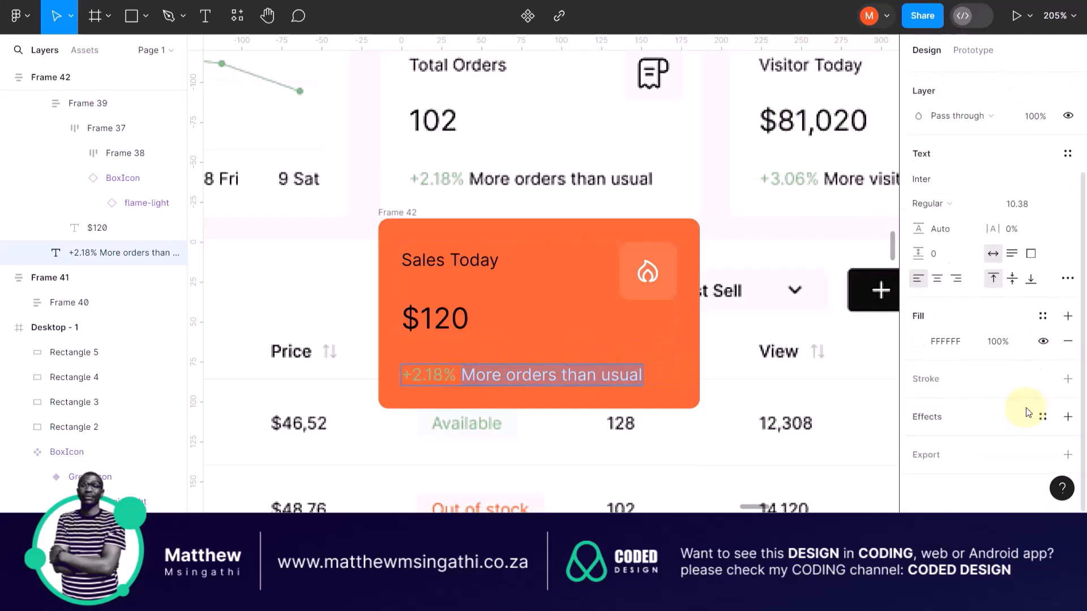
left_click(921, 343)
left_click_drag(717, 111, 899, 294)
key("Escape")
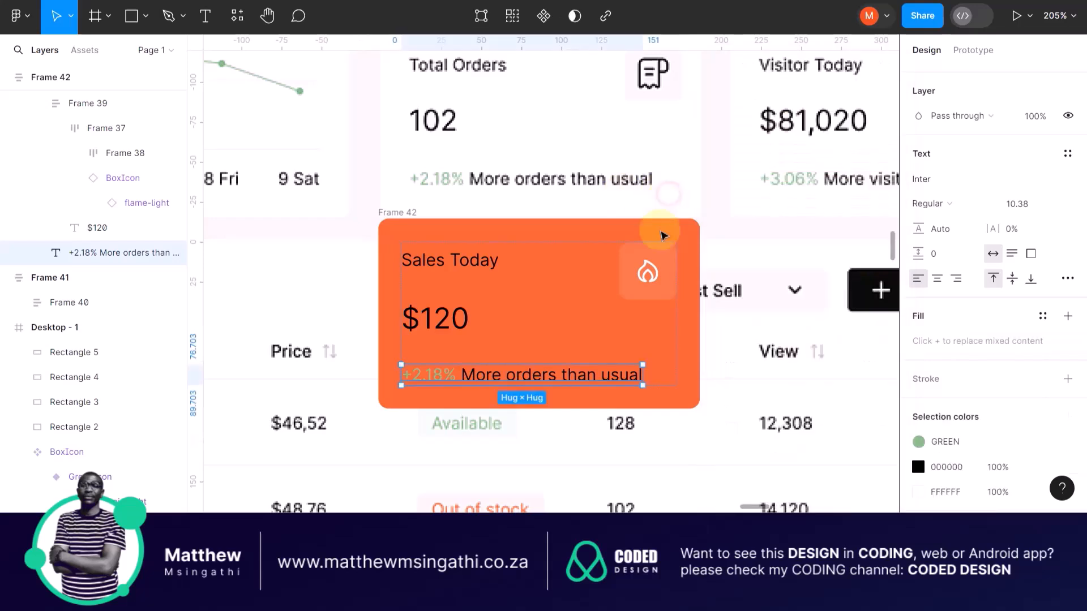
- Switch the card's BoxIcon instance in Frame 42 to the BlackIcon variant
left_click(649, 274)
left_click(657, 278)
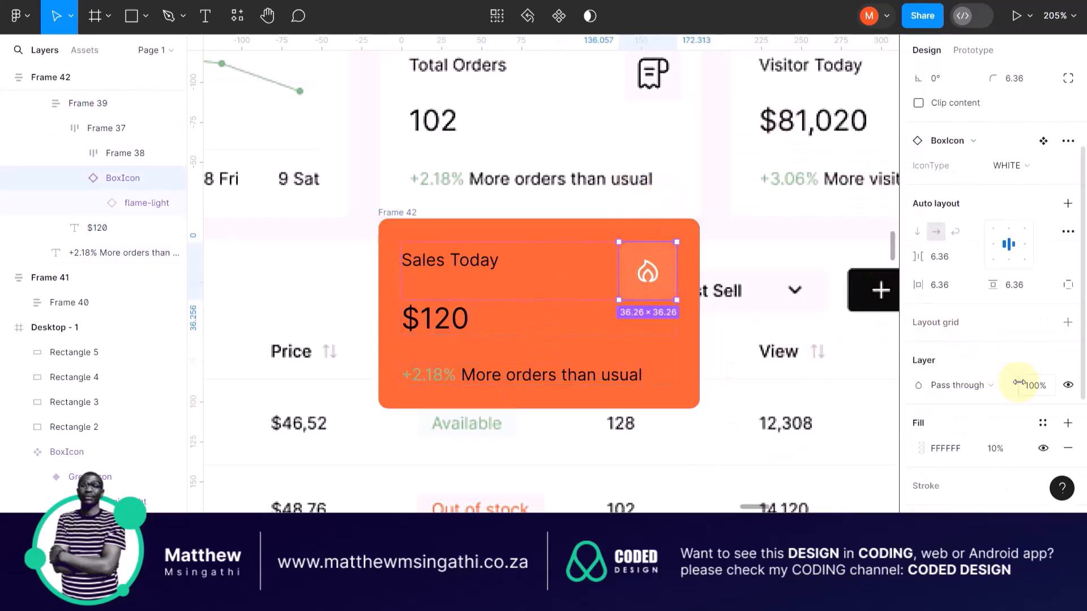
scroll(1018, 264, "up", 1)
left_click(1035, 186)
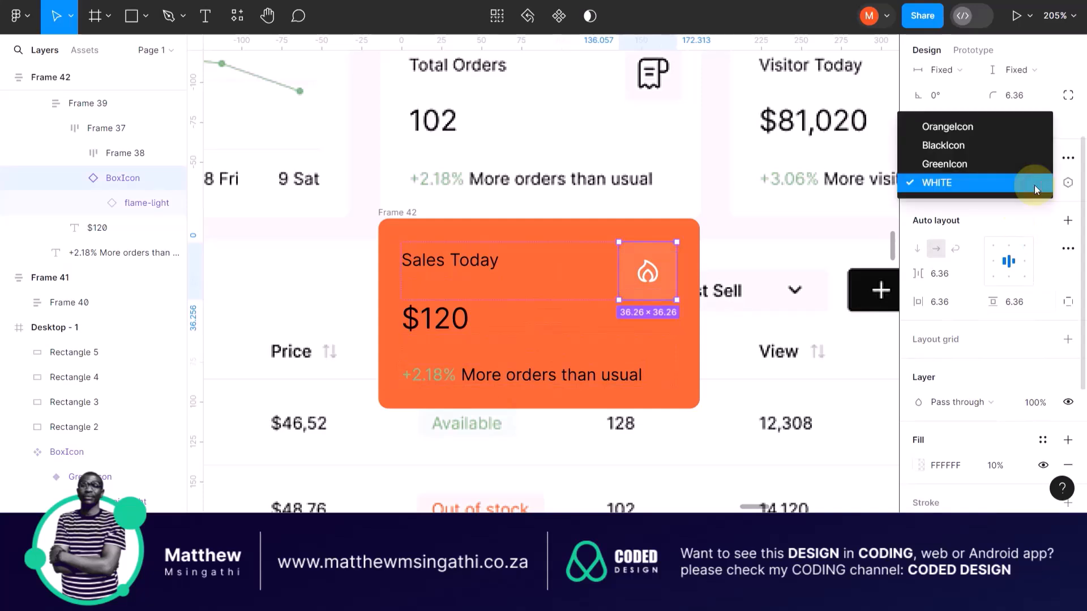
left_click(942, 145)
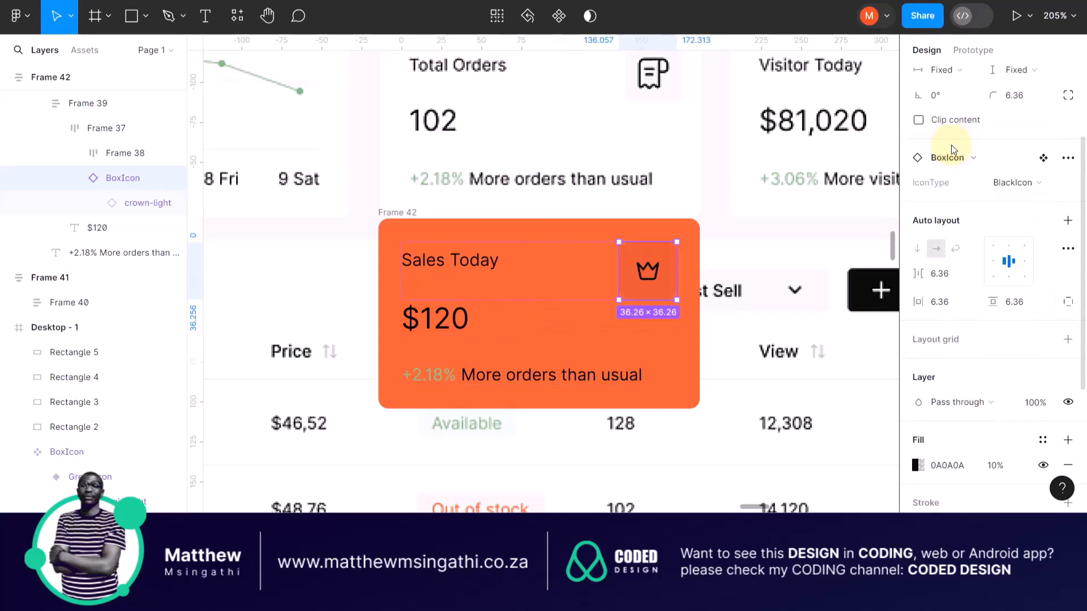
- Set the fill of the Frame 42 card to the WHITE color style
left_click(398, 213)
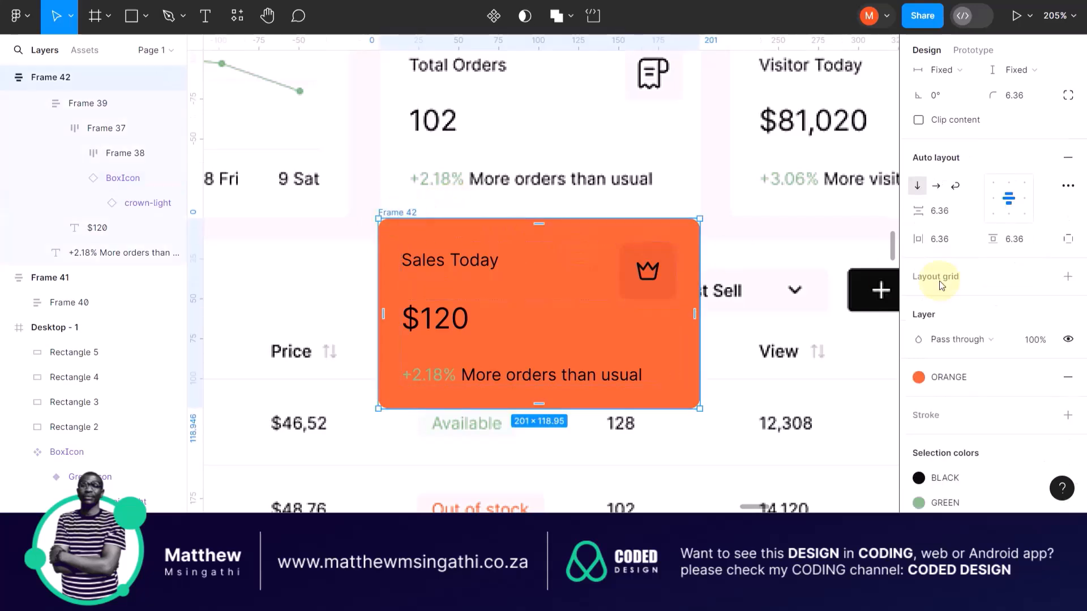
left_click(918, 377)
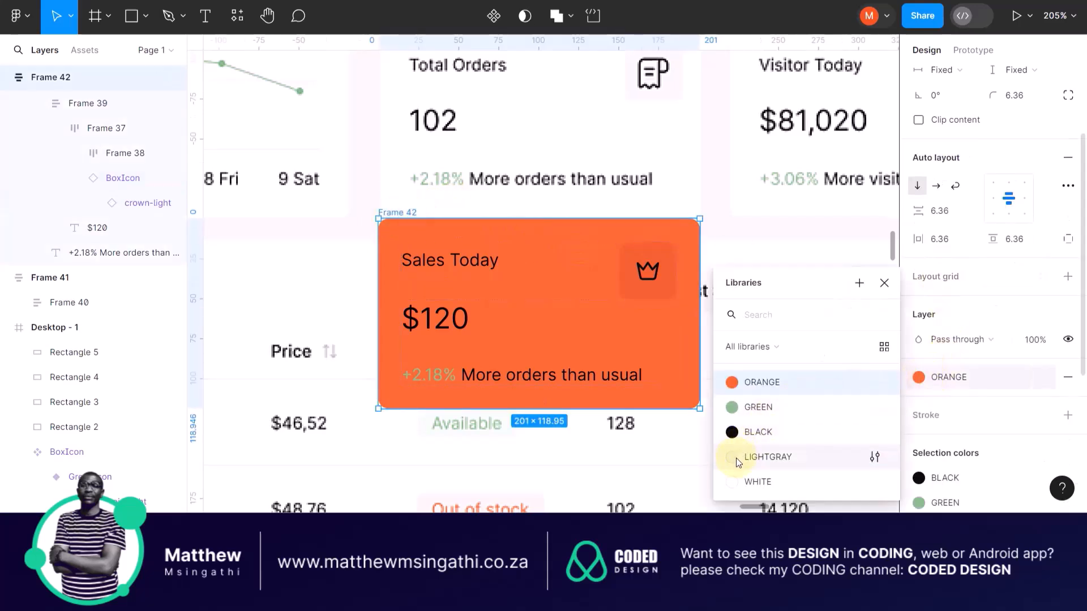
left_click(735, 483)
scroll(544, 319, "down", 4)
left_click(414, 259)
- Replace the "Sales Today" title in the white Frame 42 card with "Total Orders"
scroll(590, 254, "up", 2)
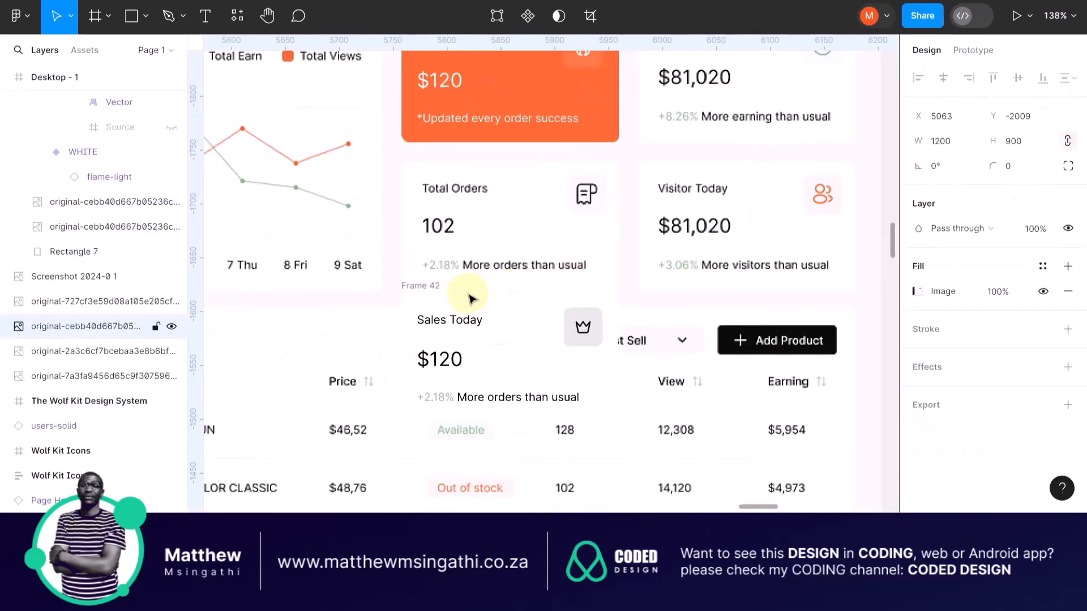
scroll(451, 304, "up", 3)
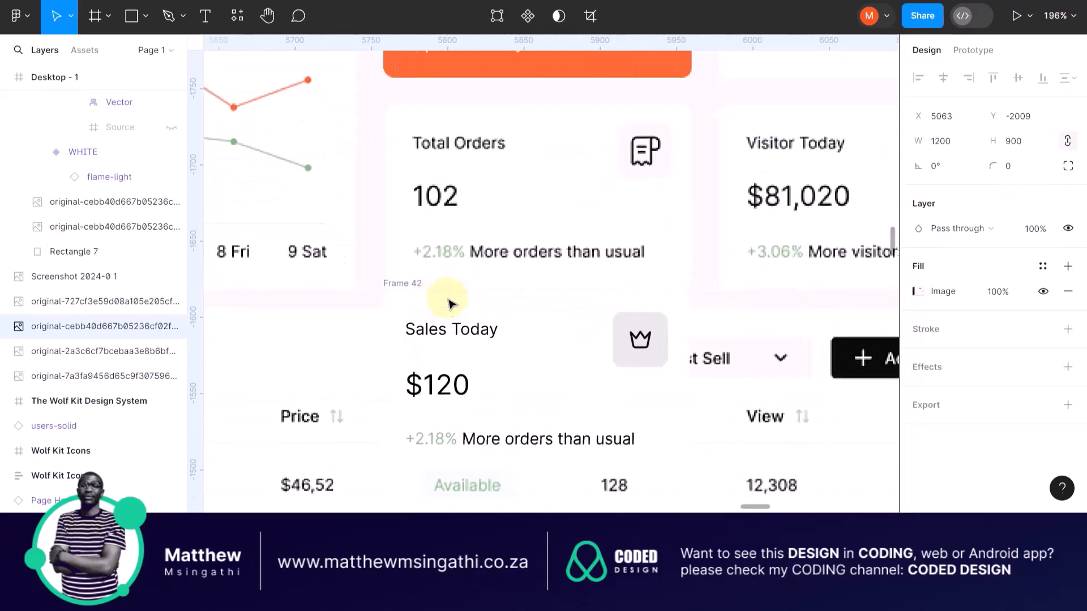
left_click(448, 330)
double_click(465, 334)
double_click(465, 334)
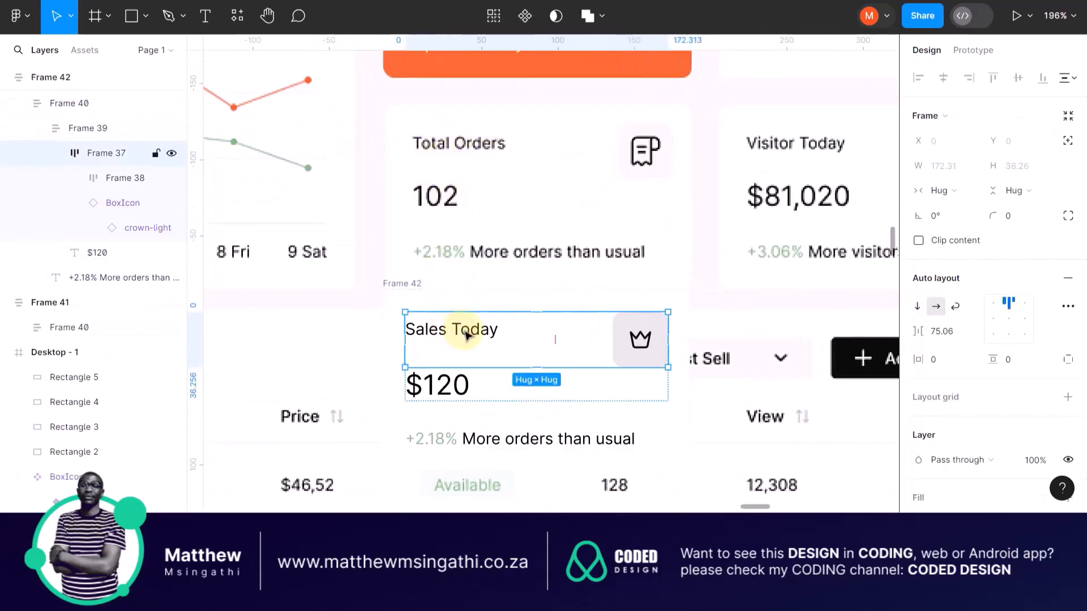
double_click(465, 334)
double_click(466, 334)
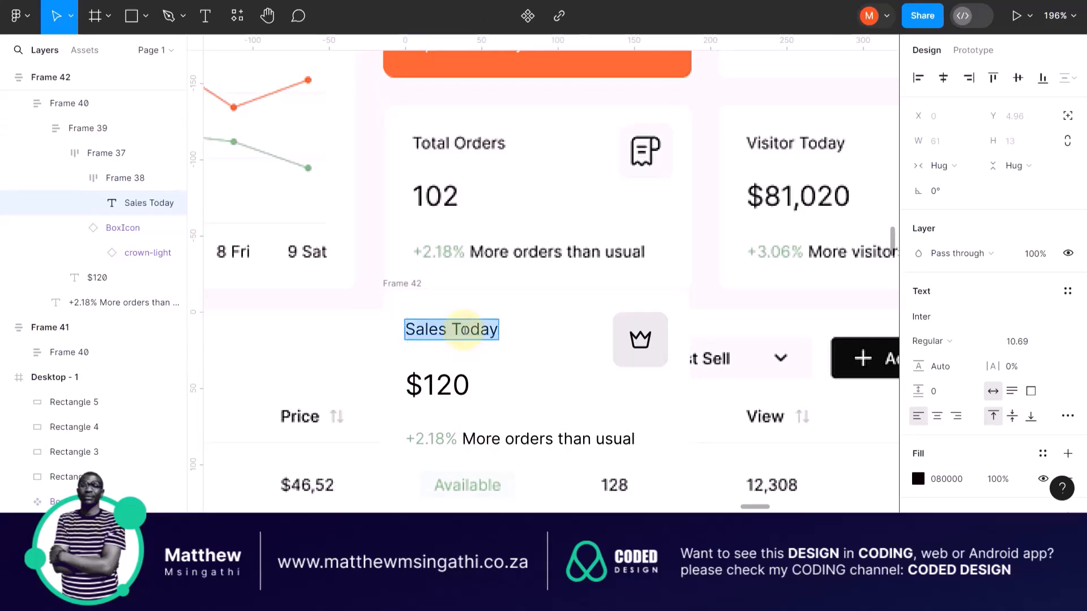
type("Total")
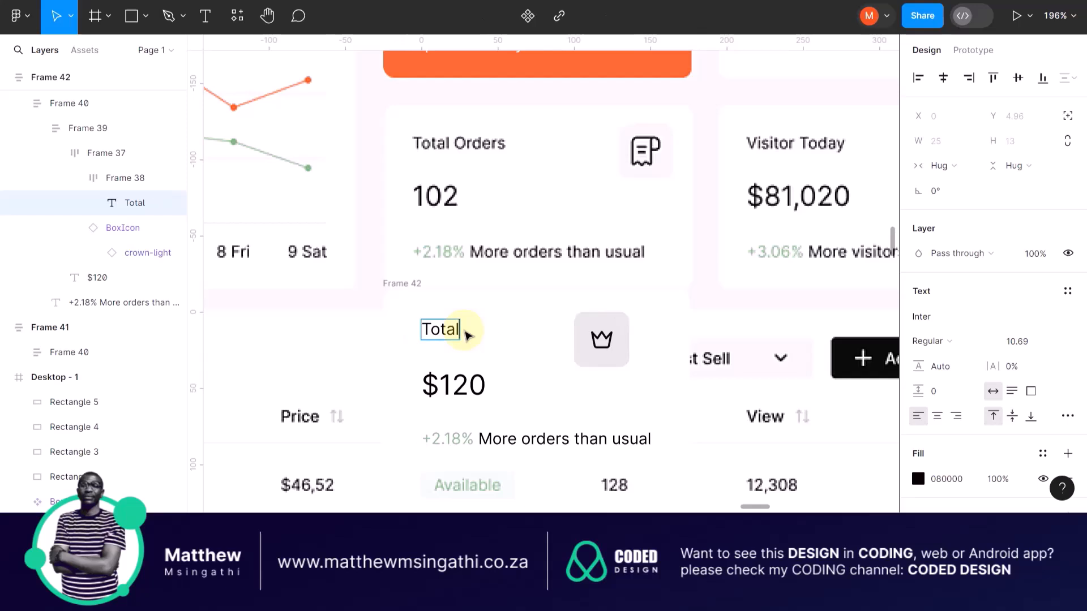
type(" Orders")
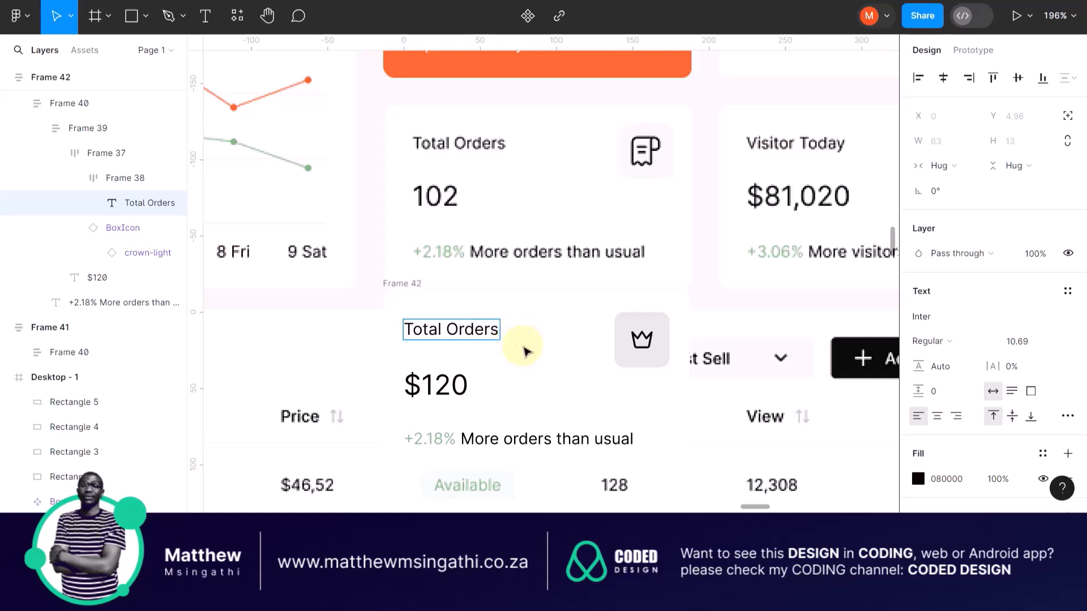
- Replace the "$120" value in the Frame 42 card with "102"
left_click(428, 383)
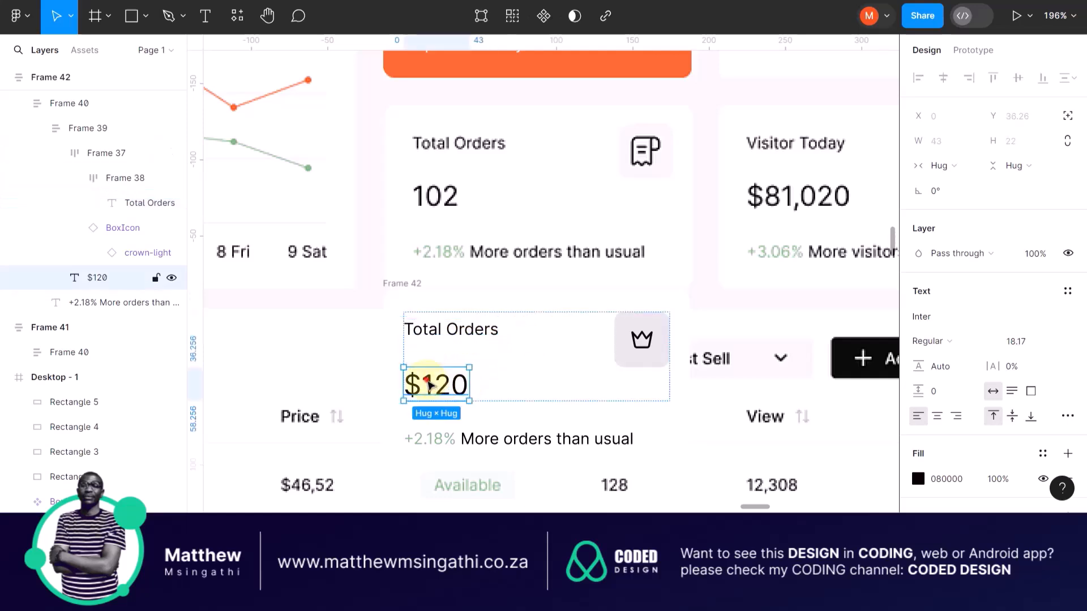
double_click(428, 385)
type("102")
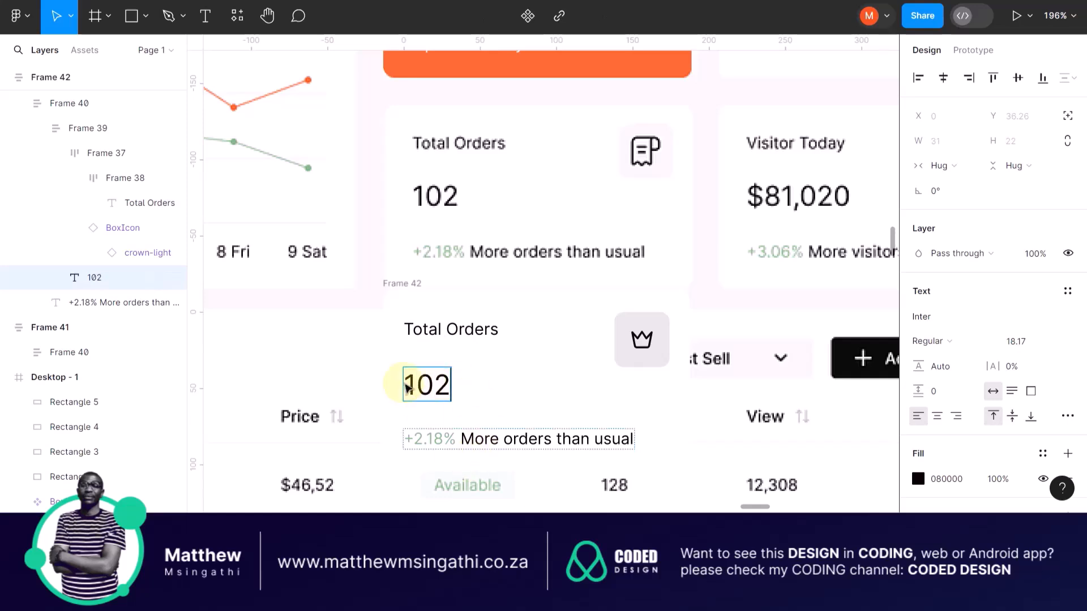
key("Escape")
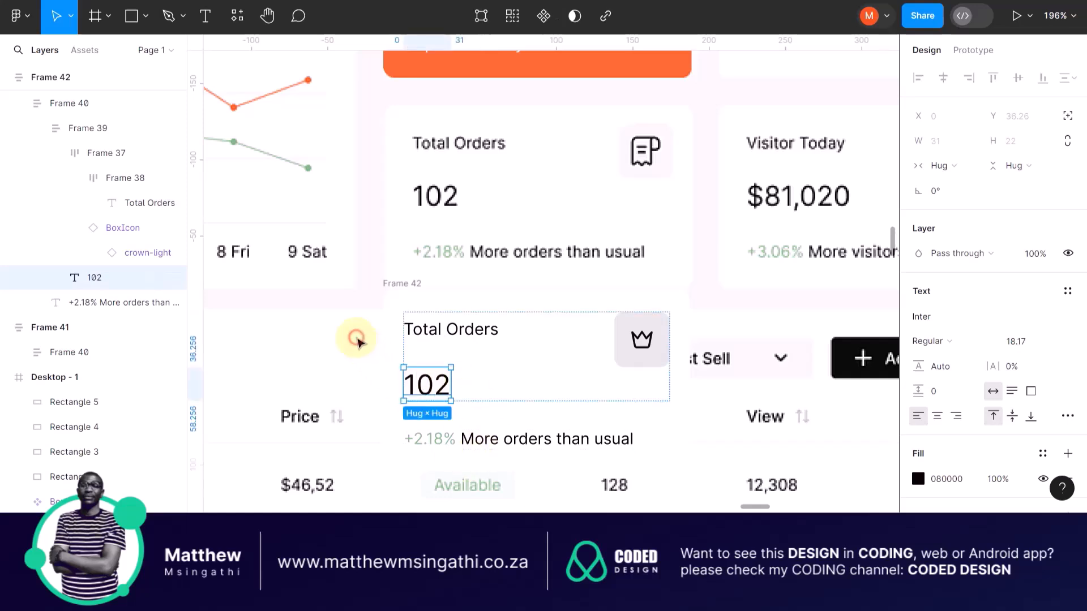
- Apply the GREEN color style to the fill of the Frame 42 card
left_click(413, 299)
scroll(969, 372, "down", 7)
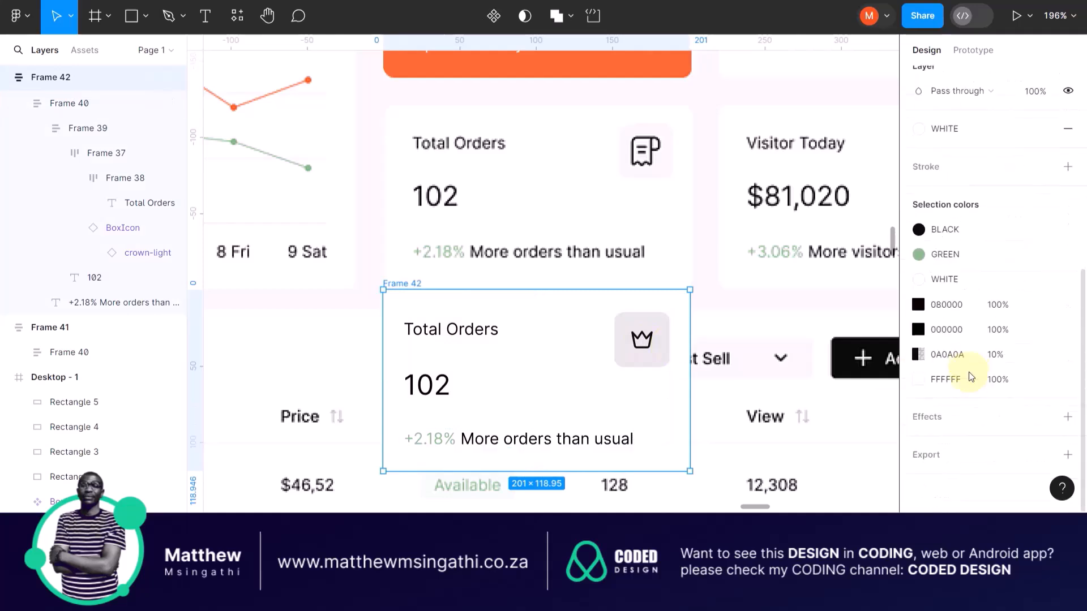
scroll(930, 225, "up", 2)
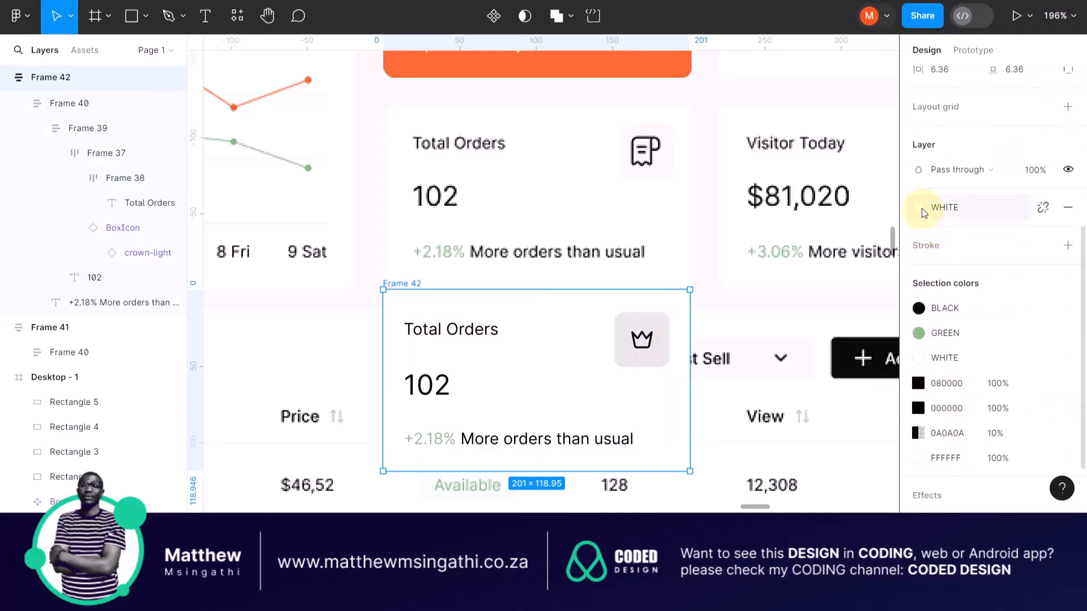
left_click(921, 208)
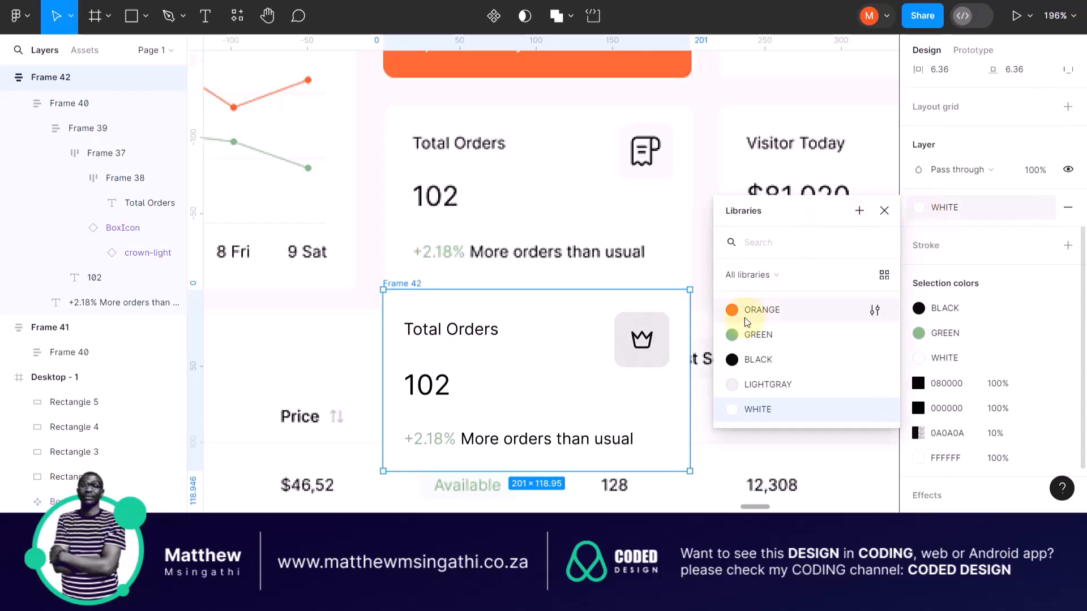
left_click(748, 334)
left_click(736, 281)
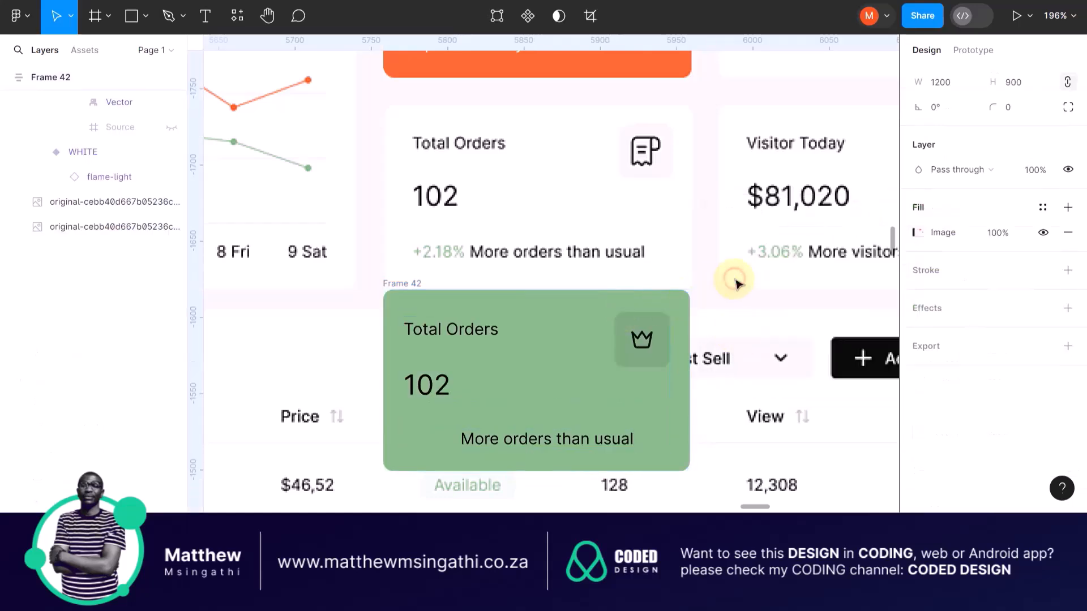
- Try shortening the green card's title to "Total Os" and undo the deletion
double_click(491, 334)
double_click(492, 332)
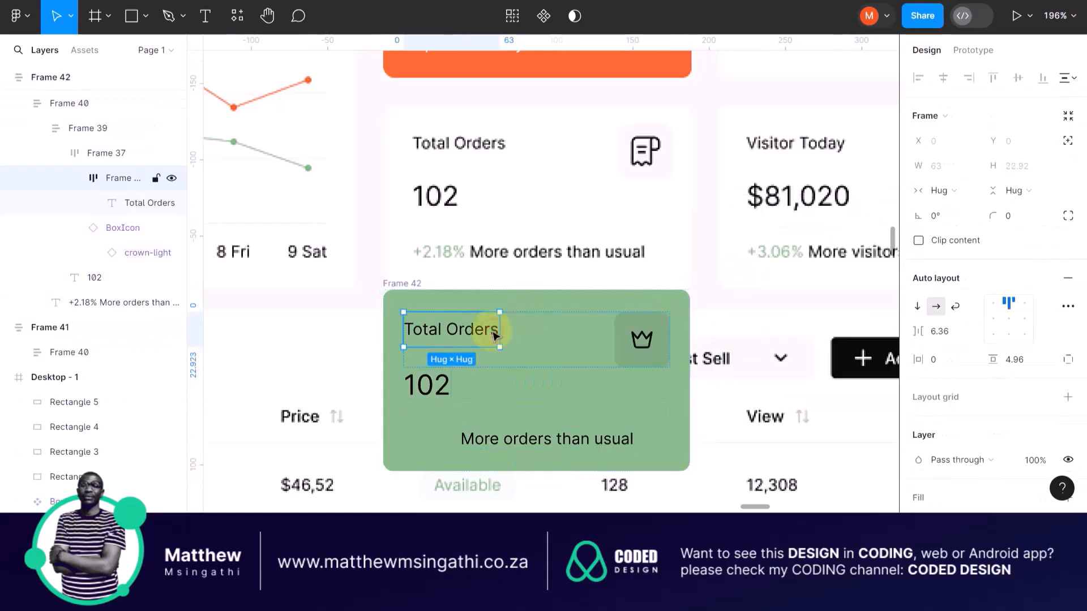
double_click(493, 332)
double_click(492, 330)
left_click(491, 331)
key("BackSpace")
key("BackSpace")
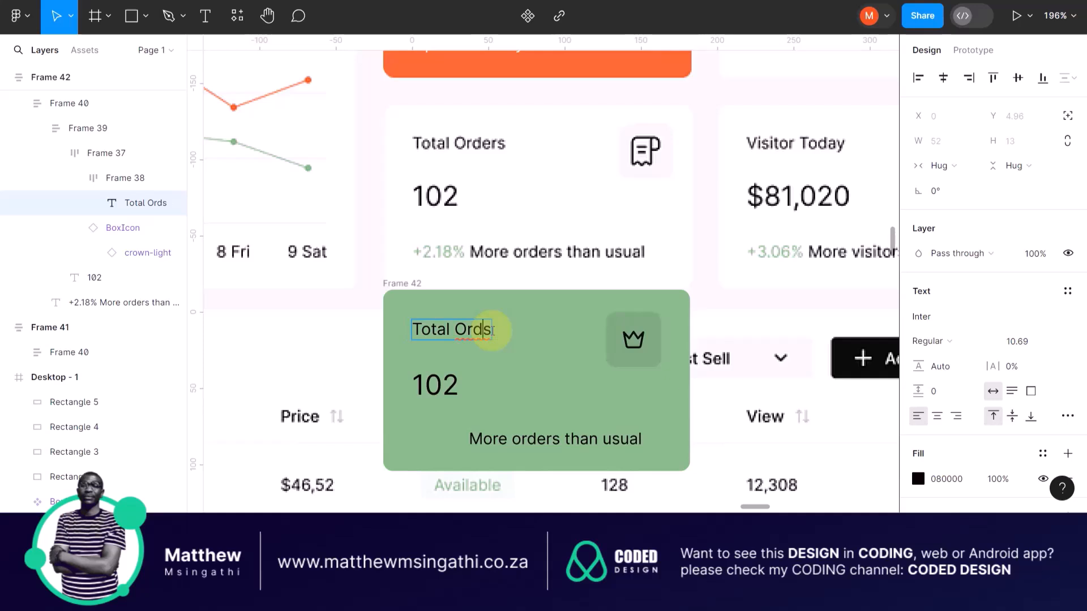
key("BackSpace")
key("BackSpace")
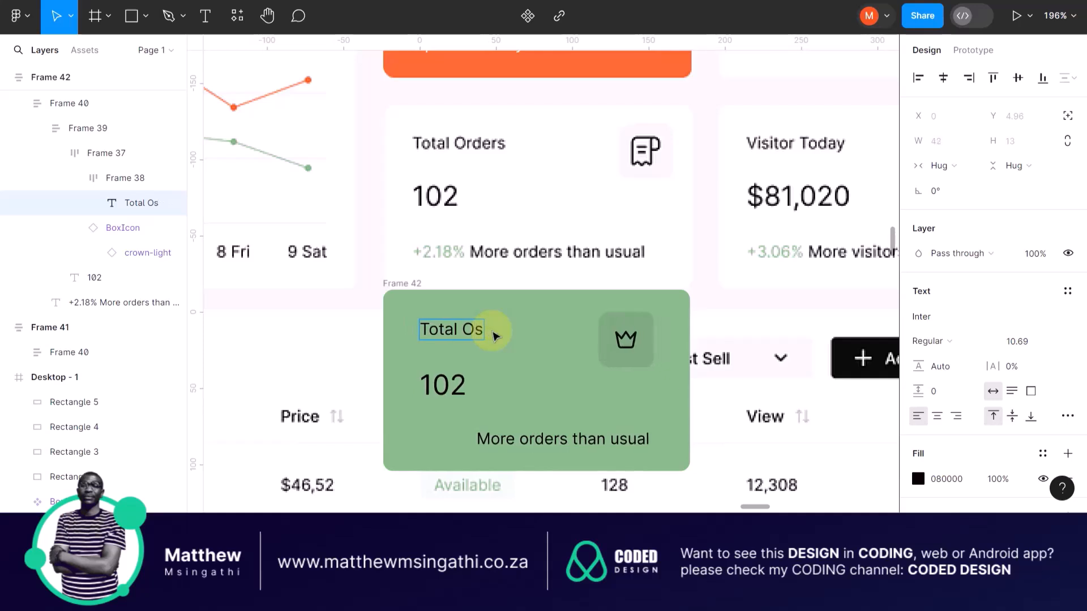
key("ctrl+z")
key("ctrl+z")
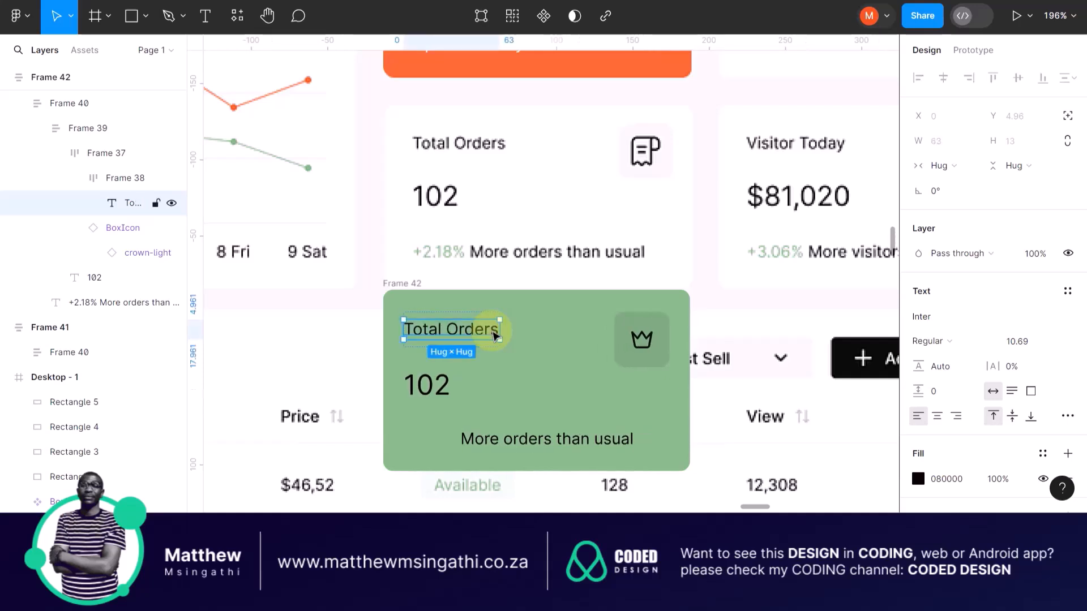
left_click(371, 223)
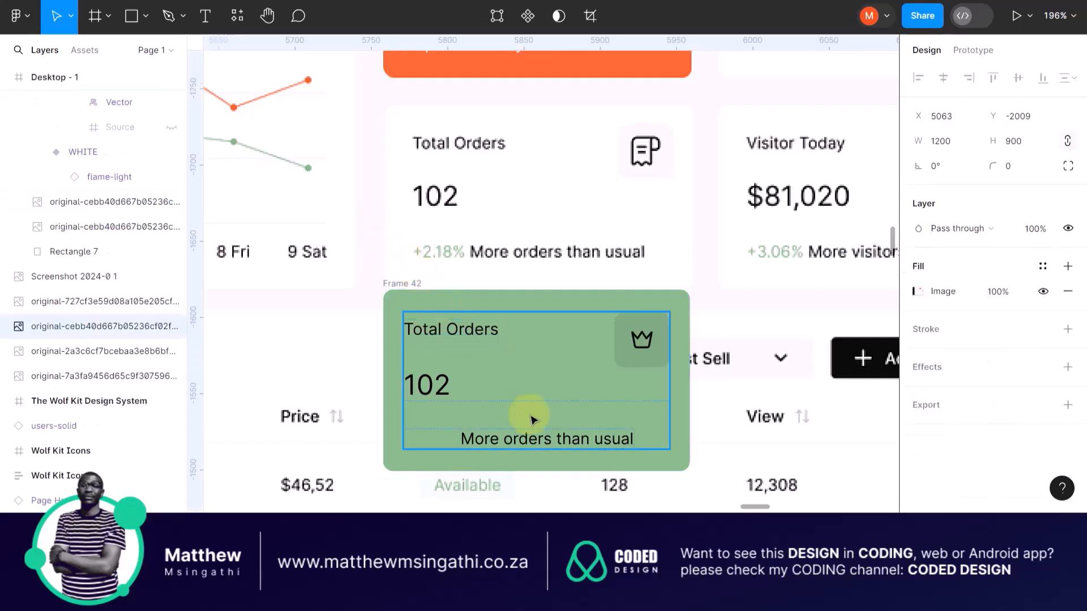
- Set both the width and height of Frame 40 inside the green card to Fill container
scroll(532, 420, "down", 3)
scroll(530, 417, "up", 3)
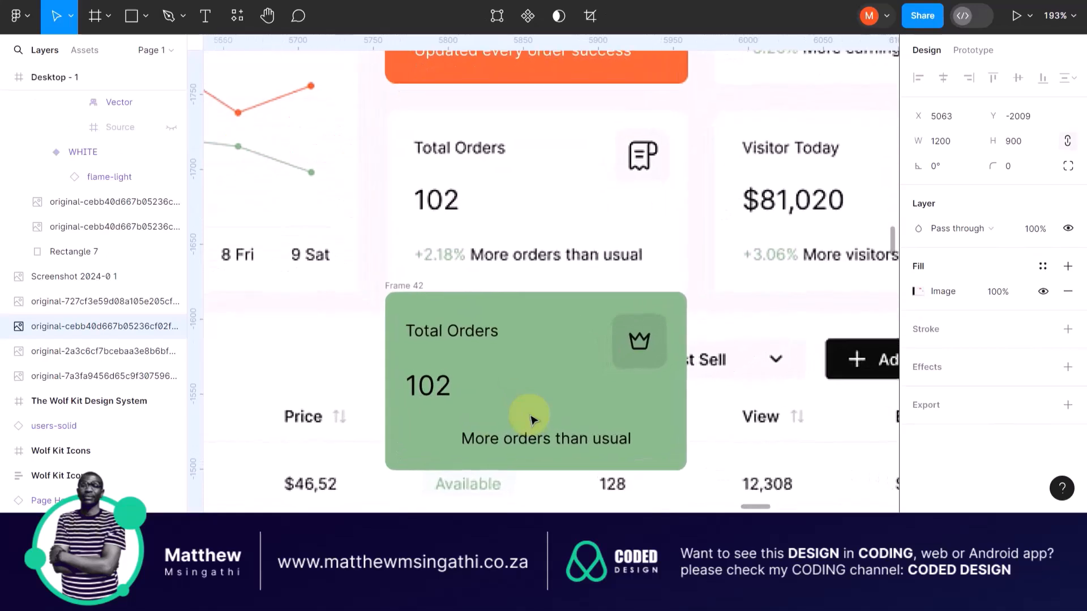
left_click(419, 320)
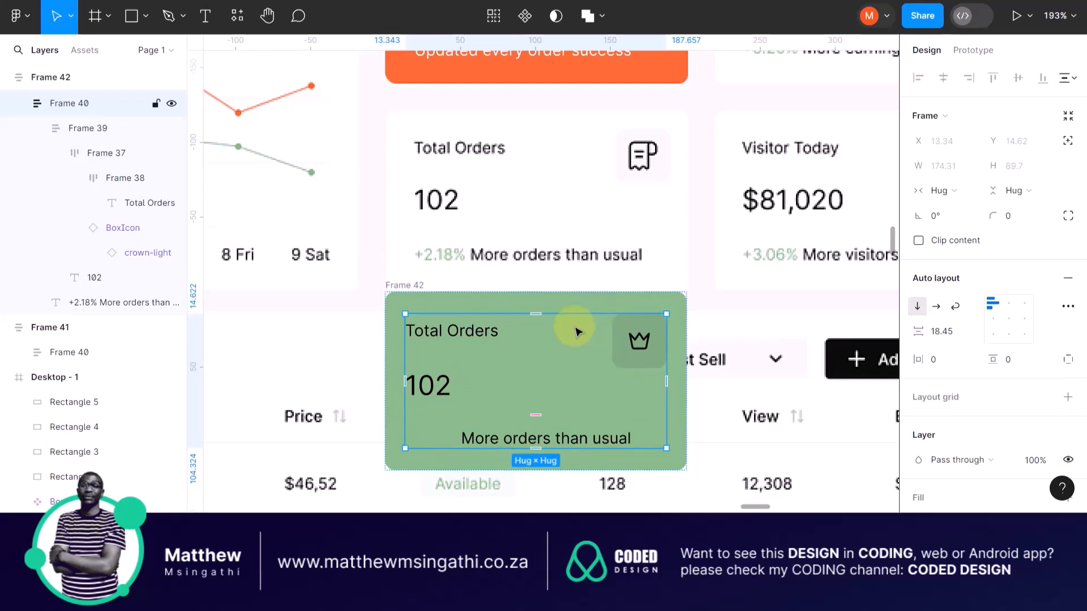
left_click(968, 193)
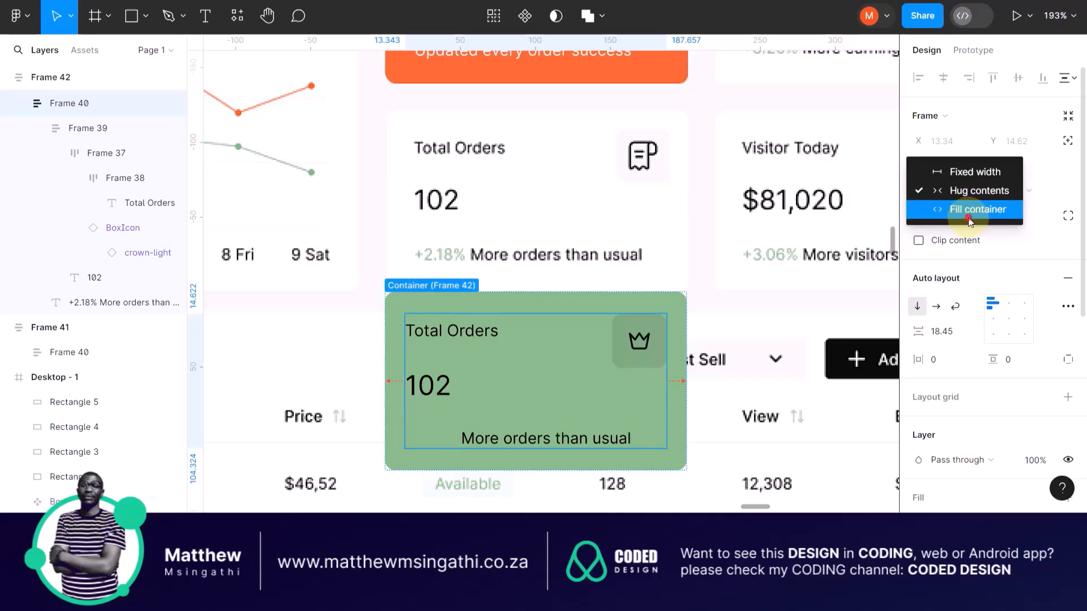
left_click(967, 217)
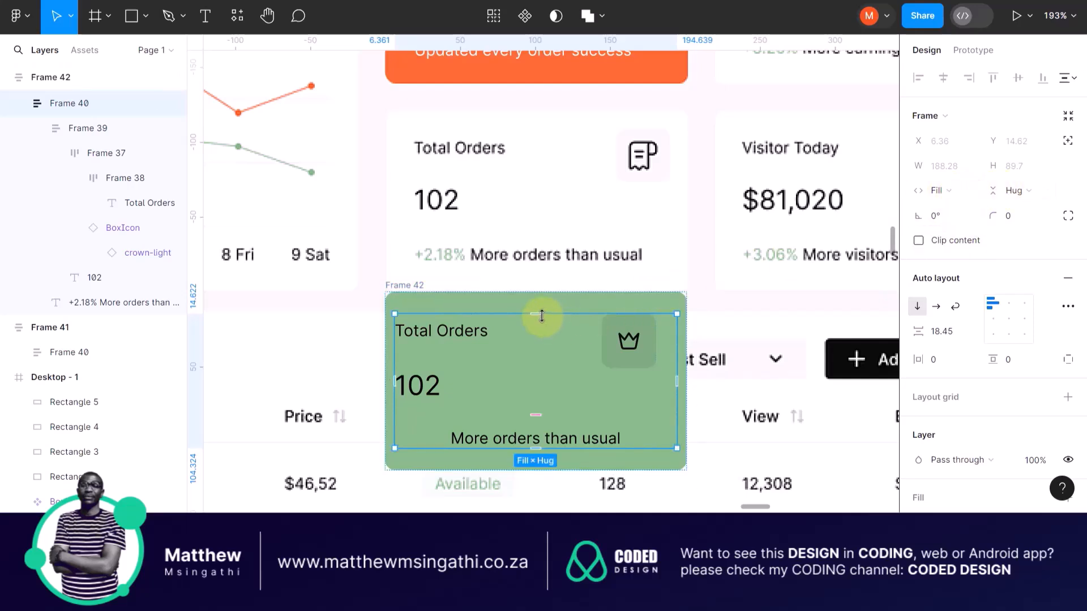
left_click(969, 191)
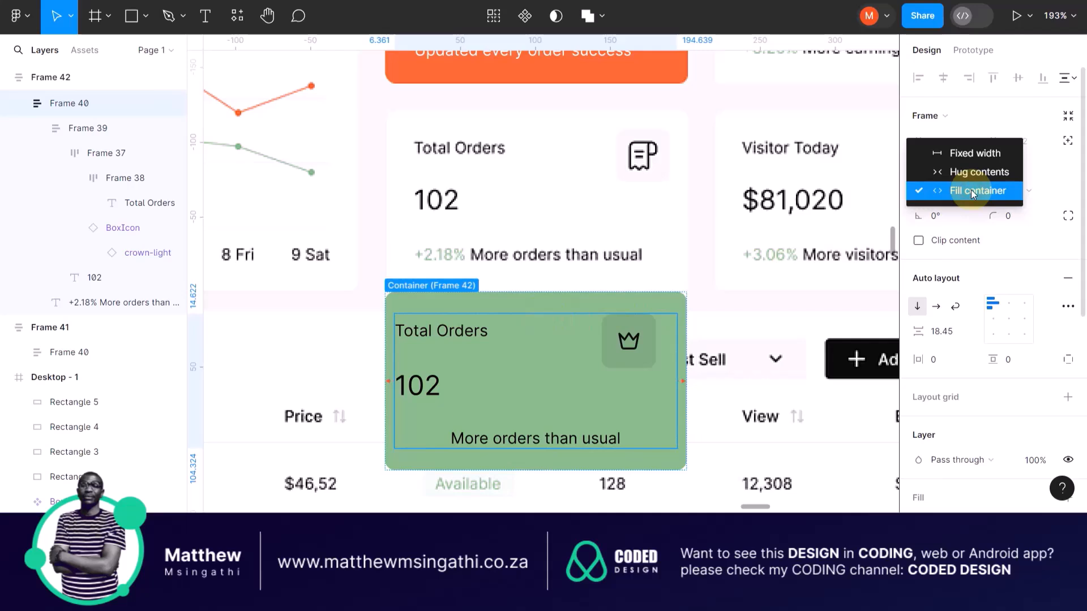
left_click(972, 192)
left_click(1047, 190)
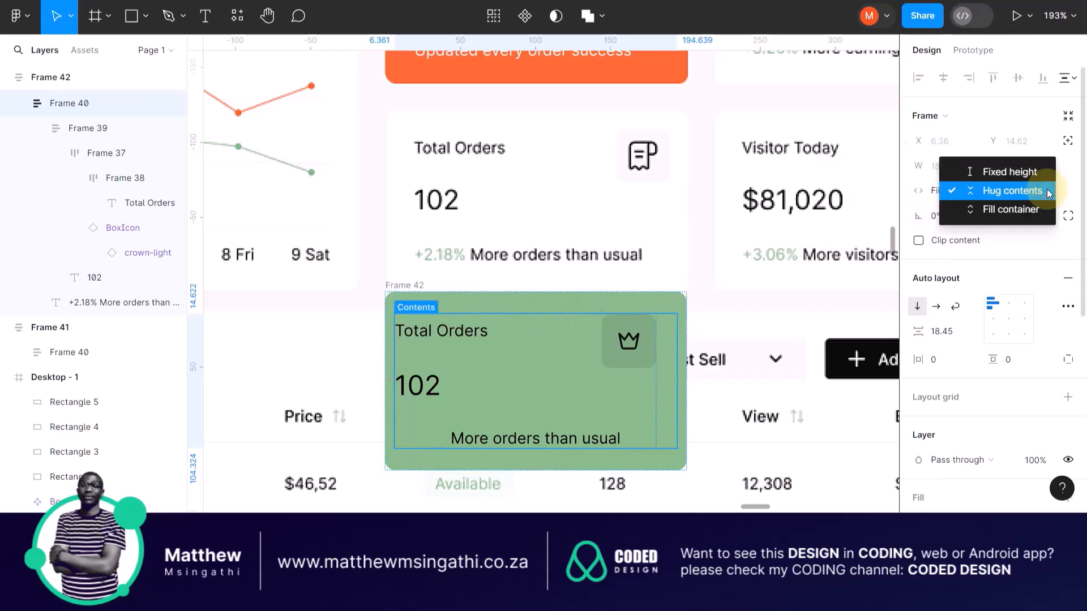
left_click(989, 214)
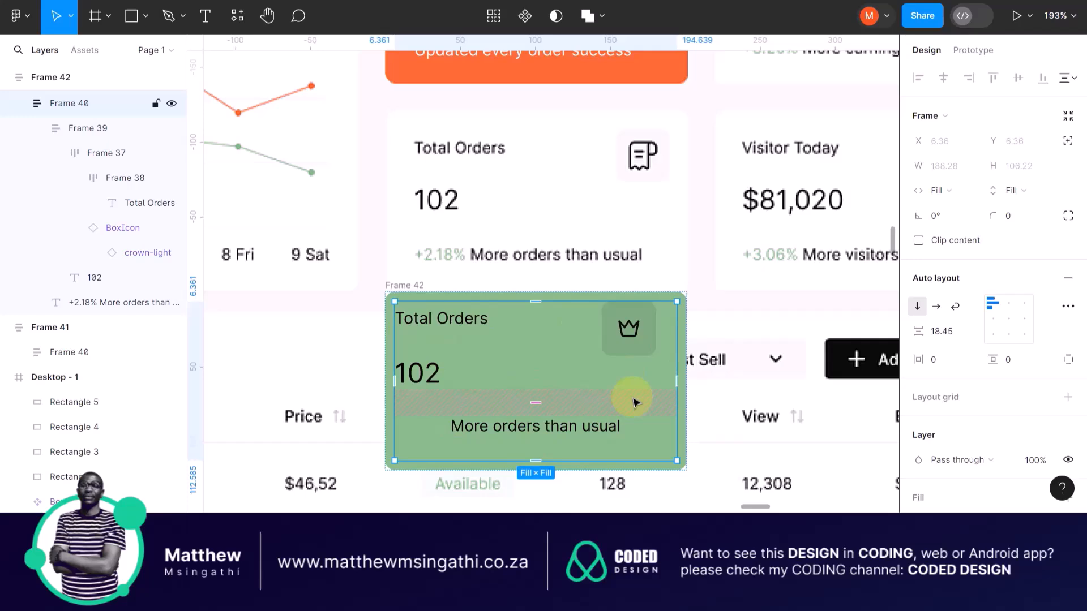
scroll(573, 369, "down", 5)
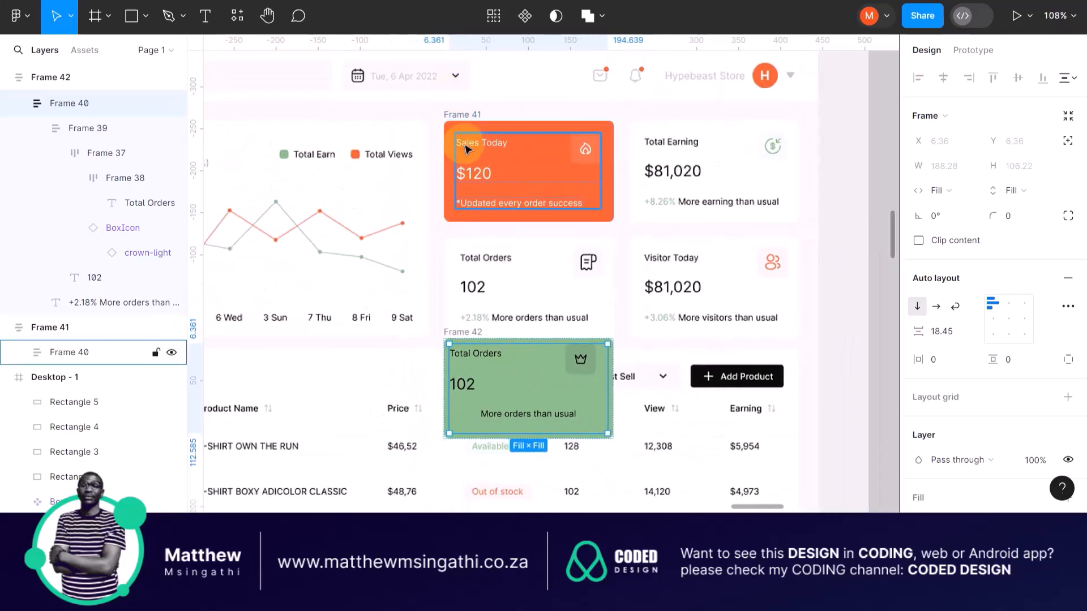
scroll(461, 146, "up", 5)
scroll(445, 118, "up", 4)
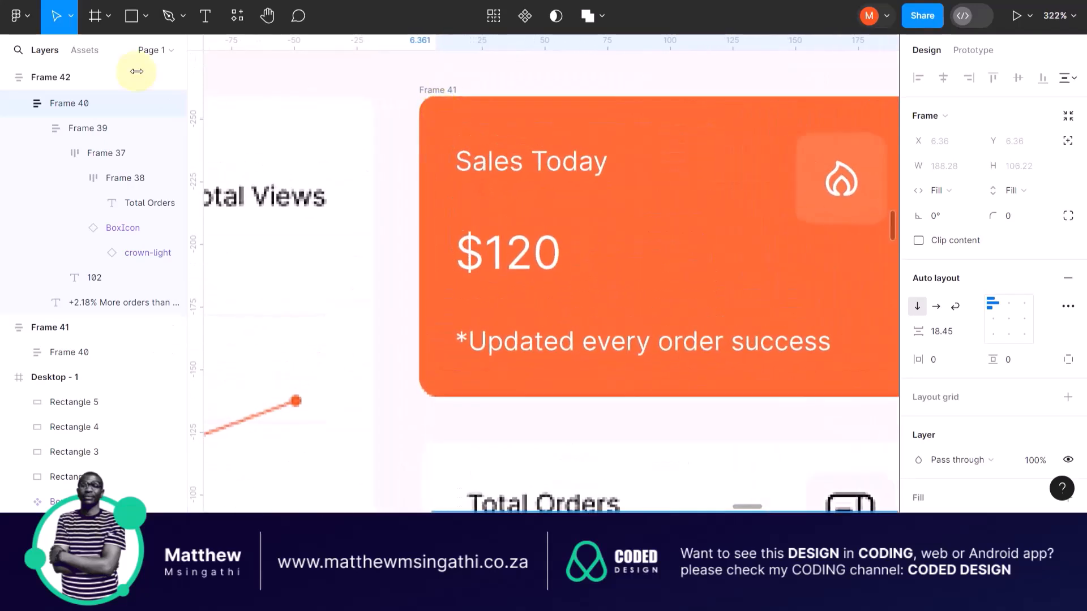
left_click(133, 15)
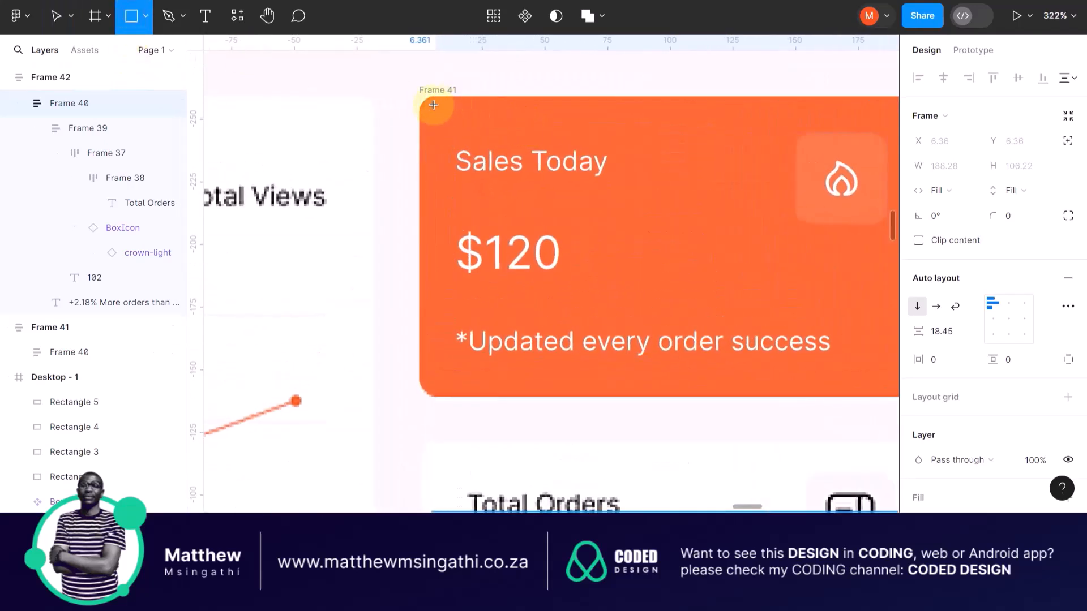
left_click_drag(425, 102, 468, 129)
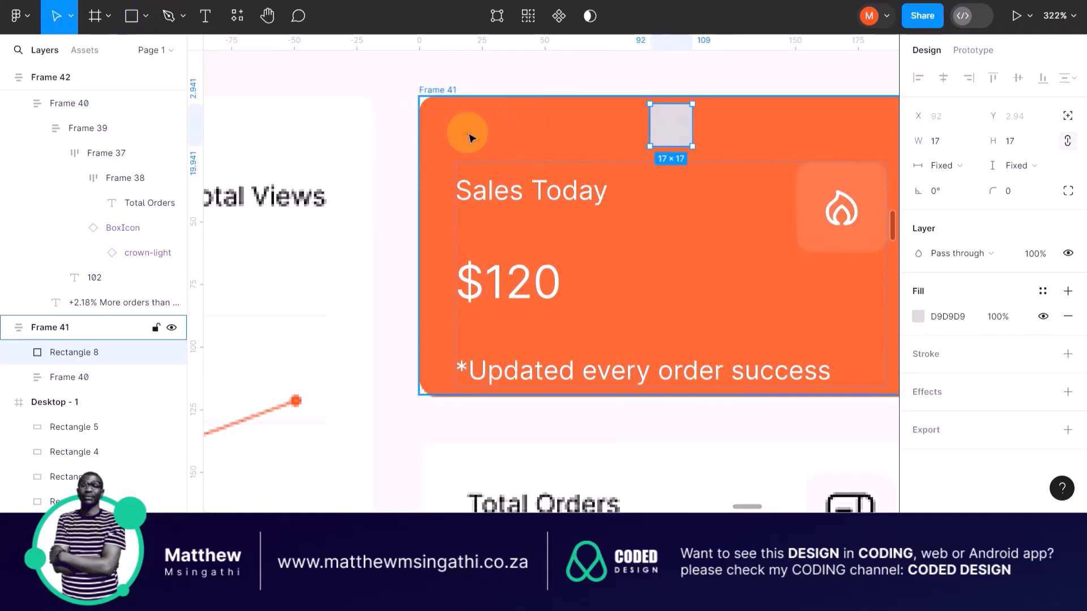
key("ctrl+z")
left_click(132, 16)
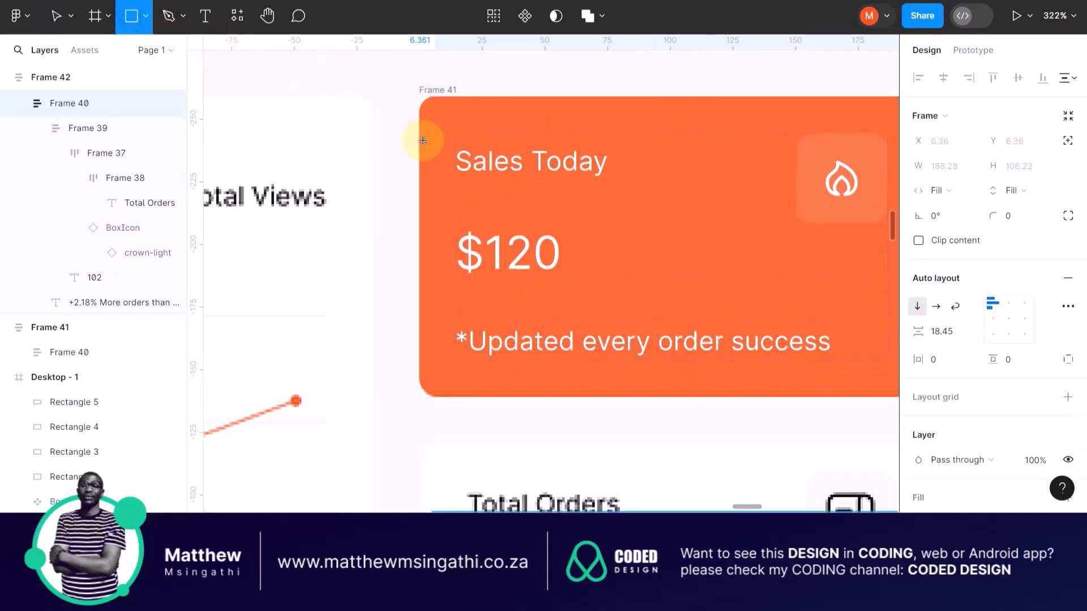
left_click_drag(417, 138, 432, 152)
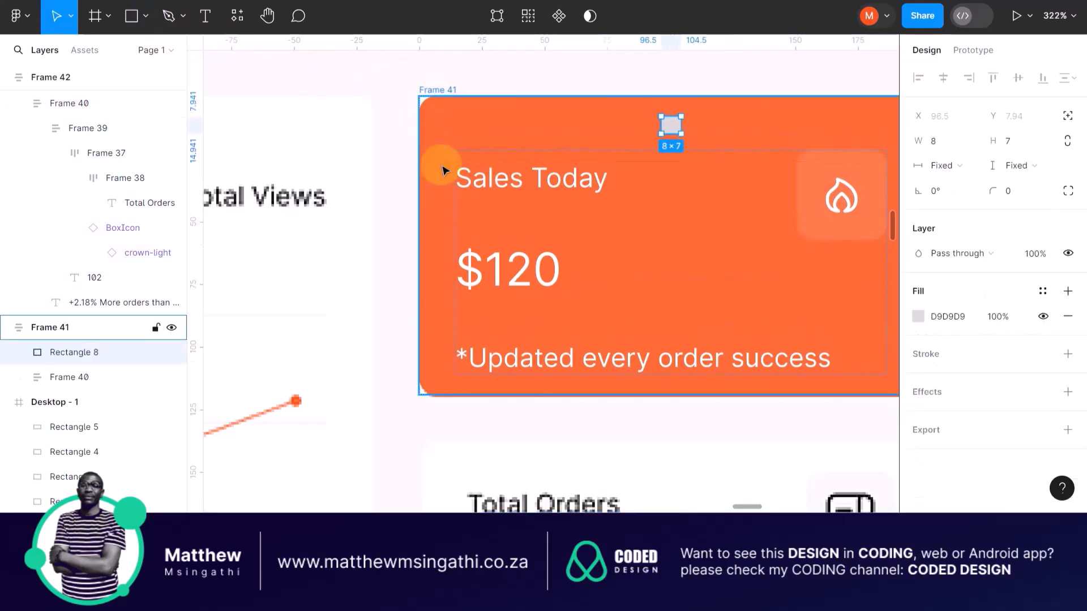
key("ctrl+z")
- Draw a small rectangle about 12 × 13 just below the Sales Today card, flush with the card's left edge
left_click(131, 16)
mouse_move(349, 172)
left_mouse_down()
mouse_move(396, 204)
mouse_move(404, 396)
mouse_move(436, 437)
mouse_move(451, 444)
mouse_move(450, 433)
left_mouse_up()
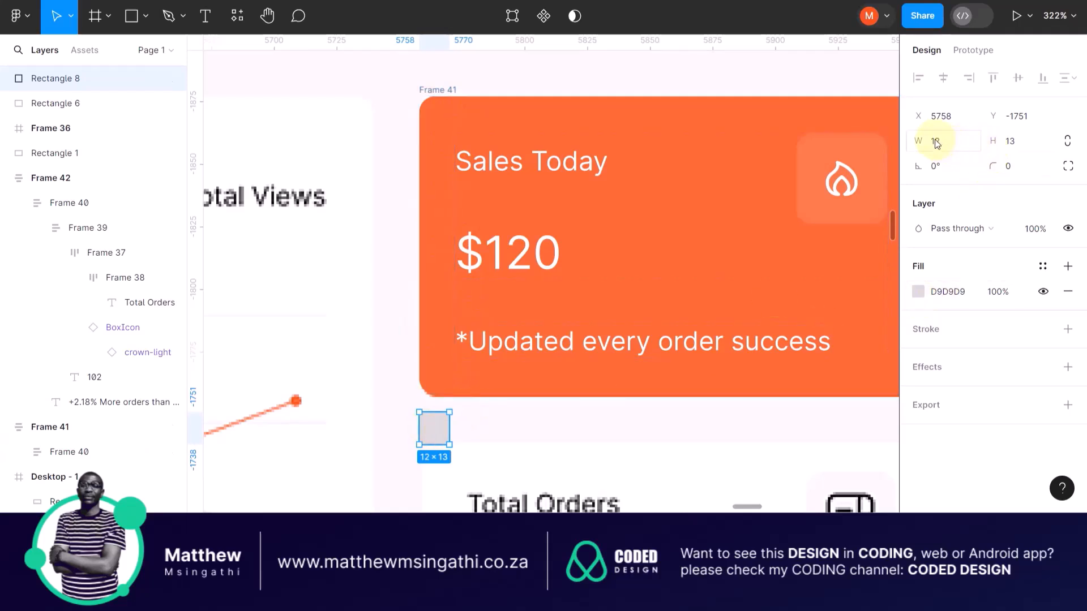
- Set both the horizontal and vertical auto layout padding of Frame 40 in the green card to 12
scroll(638, 274, "down", 5)
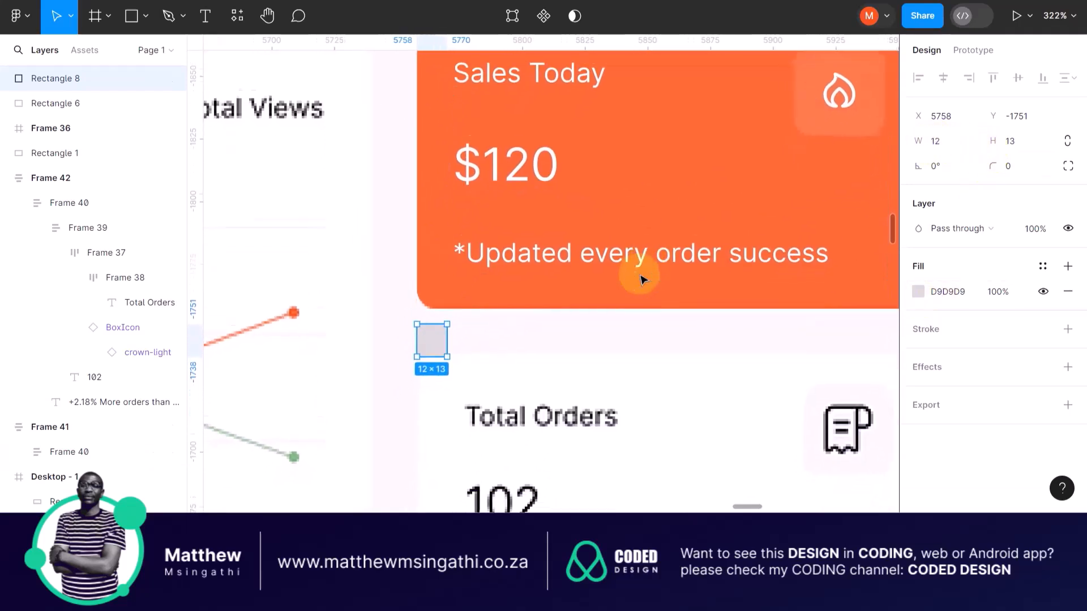
scroll(642, 279, "down", 3)
scroll(641, 276, "down", 8)
scroll(641, 277, "right", 2)
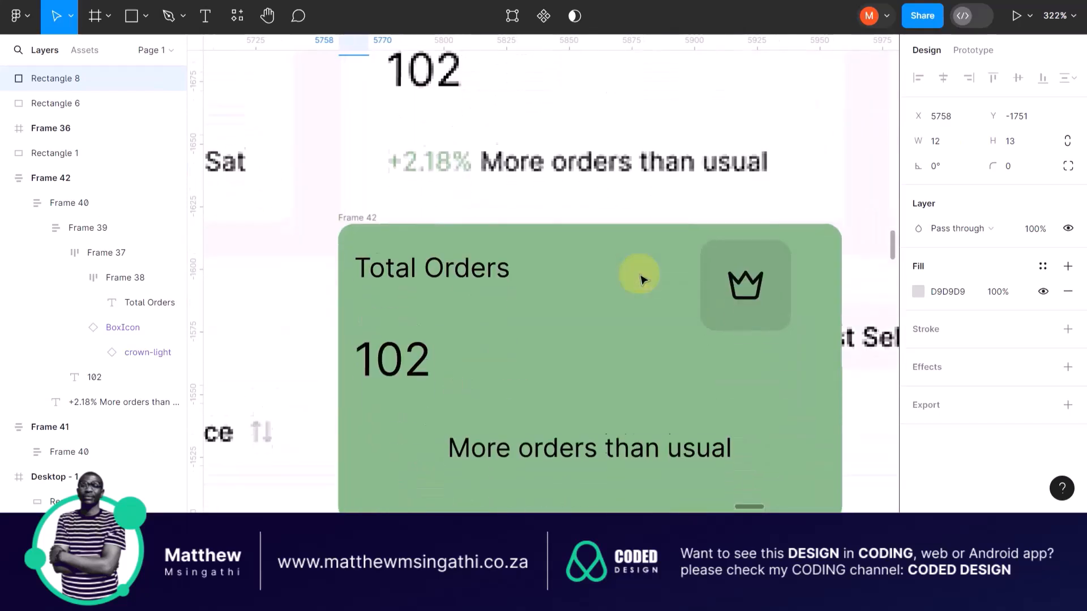
left_click(416, 211)
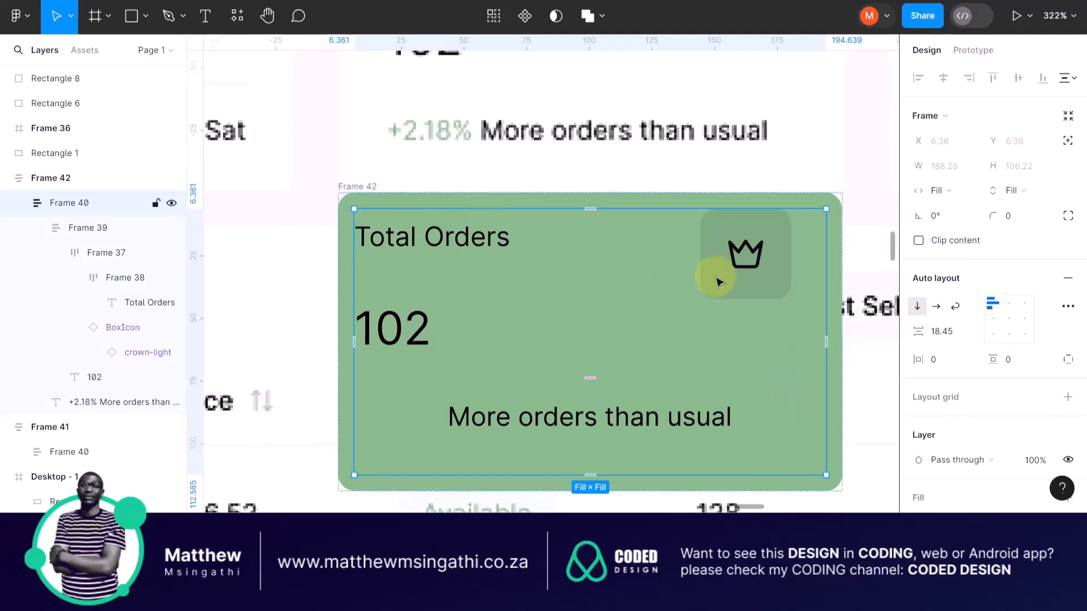
left_click(936, 361)
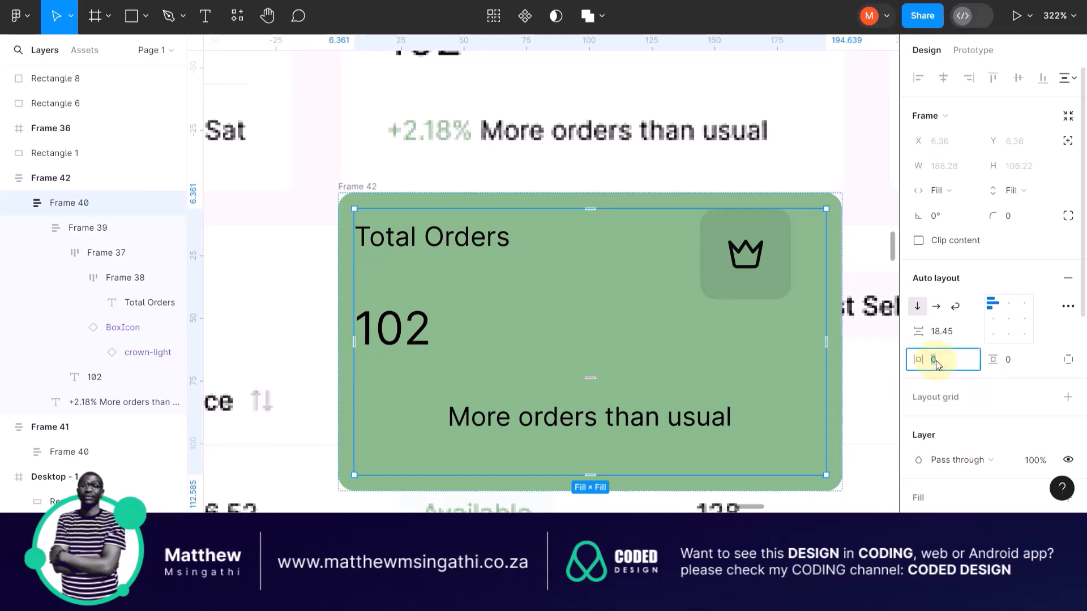
key("Return")
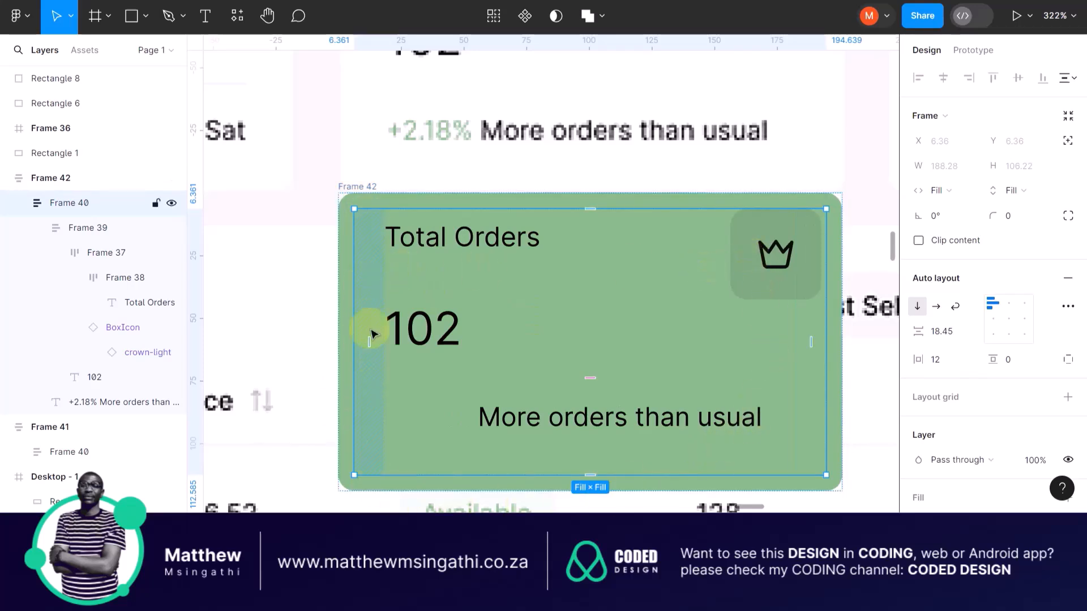
left_click(1007, 360)
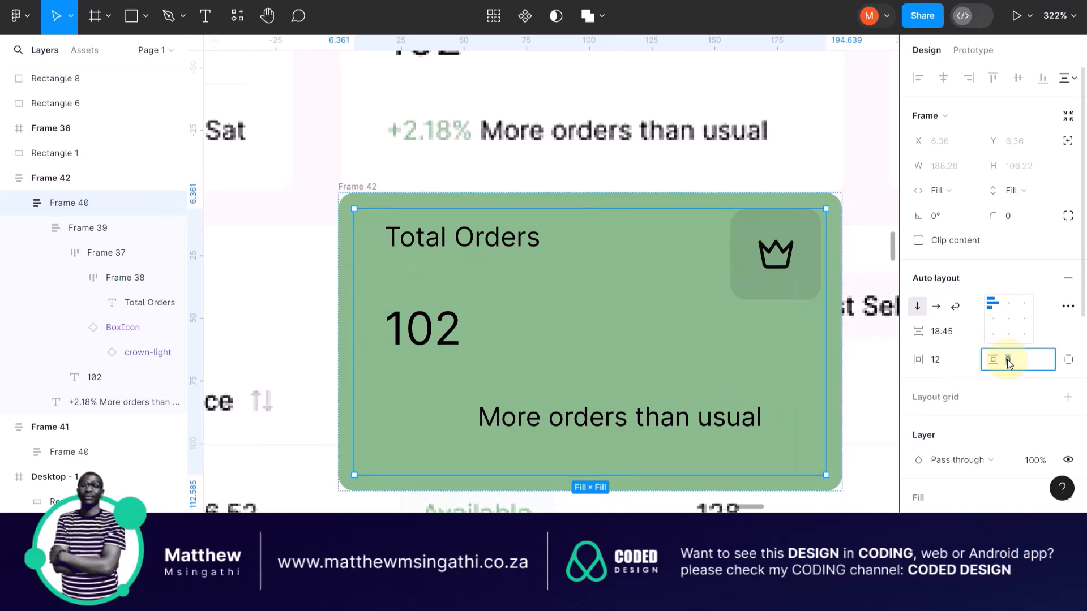
type("12")
key("Return")
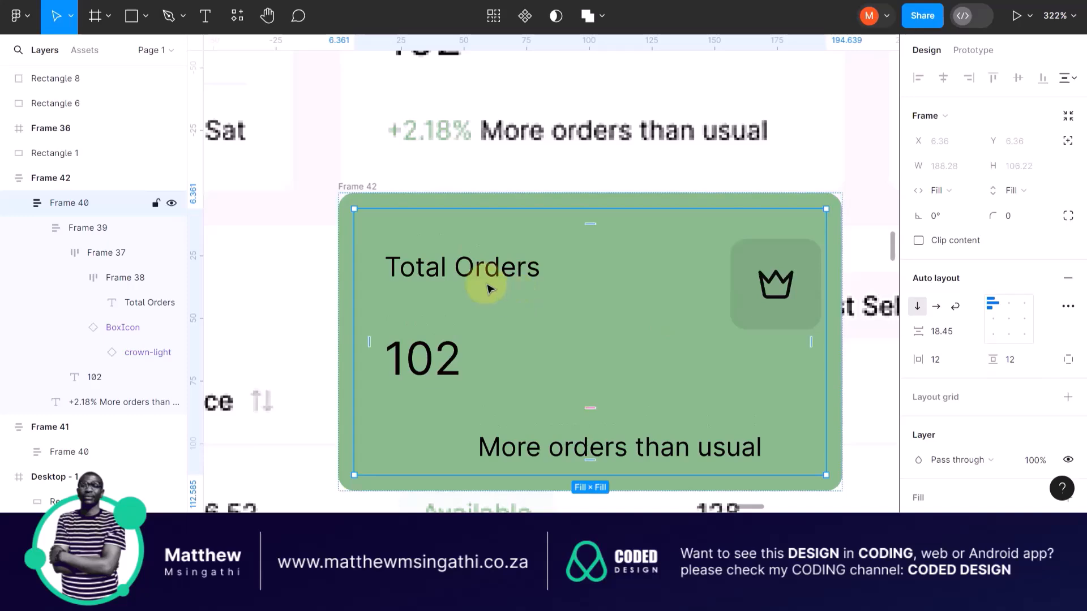
- Set the width of Frame 39, which holds the green card's title row and 102 value, to Fill container
scroll(505, 277, "down", 5)
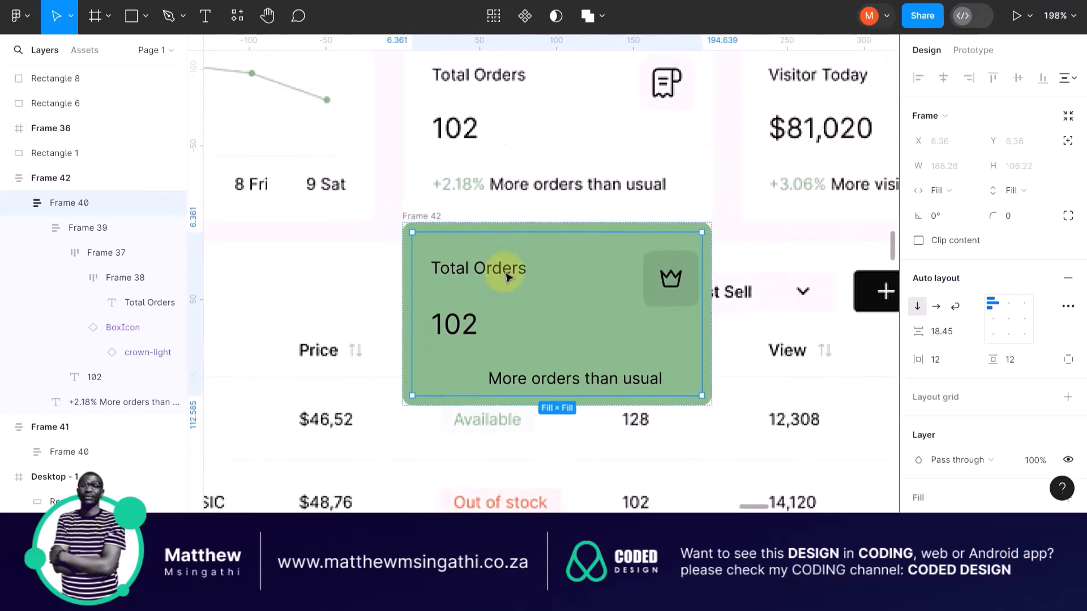
scroll(506, 276, "up", 2)
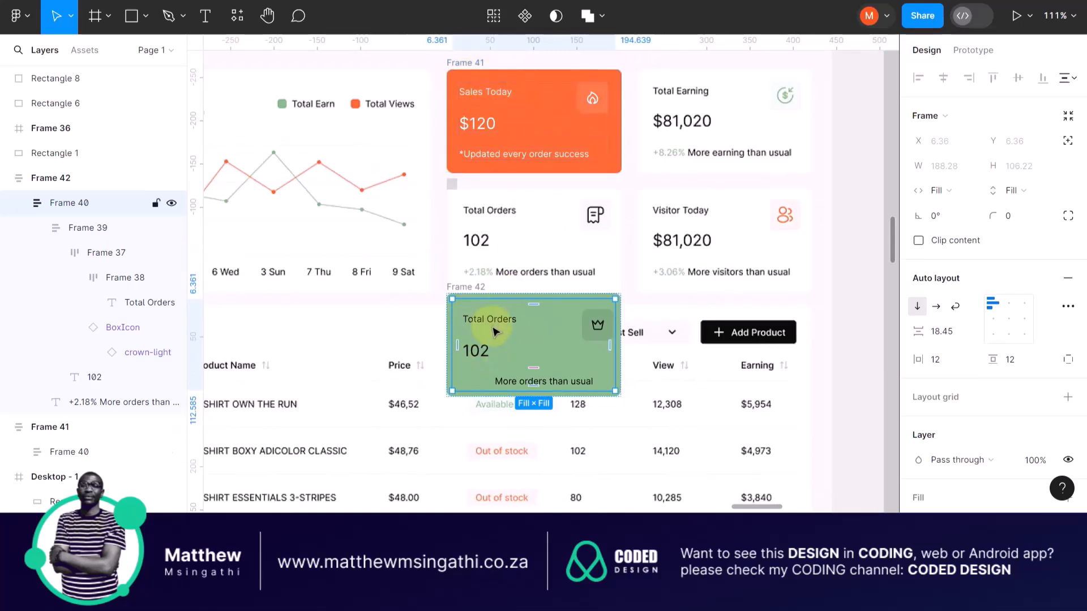
scroll(492, 327, "up", 3)
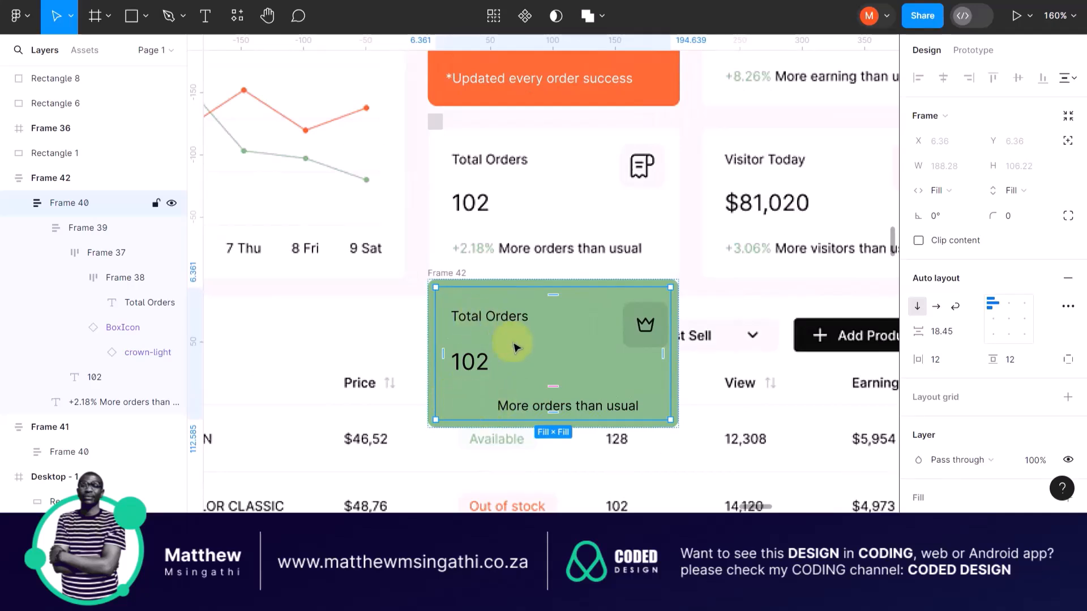
scroll(514, 346, "up", 2)
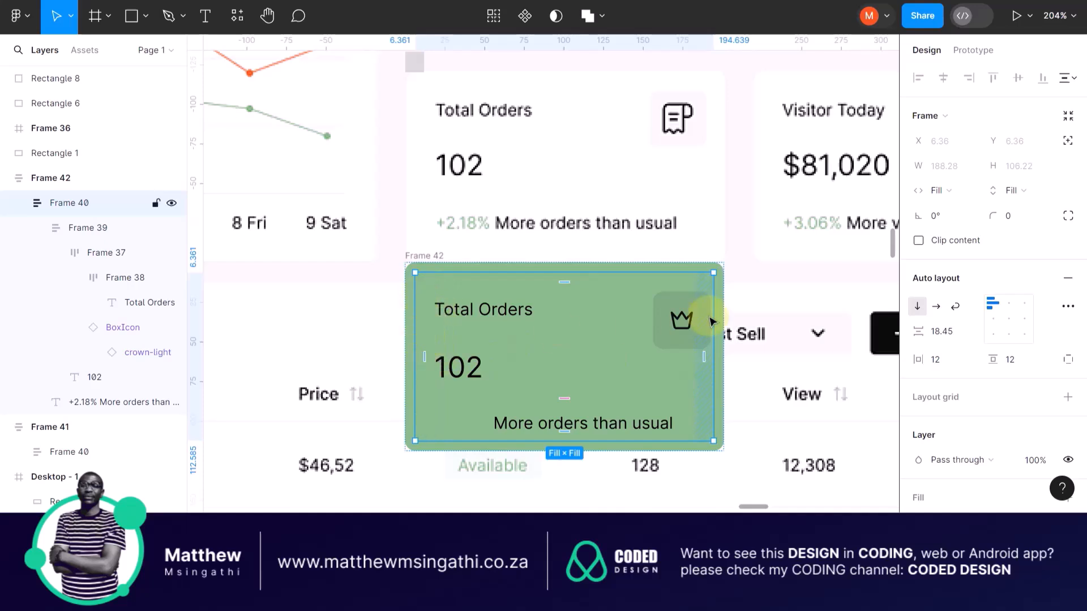
scroll(709, 317, "up", 5)
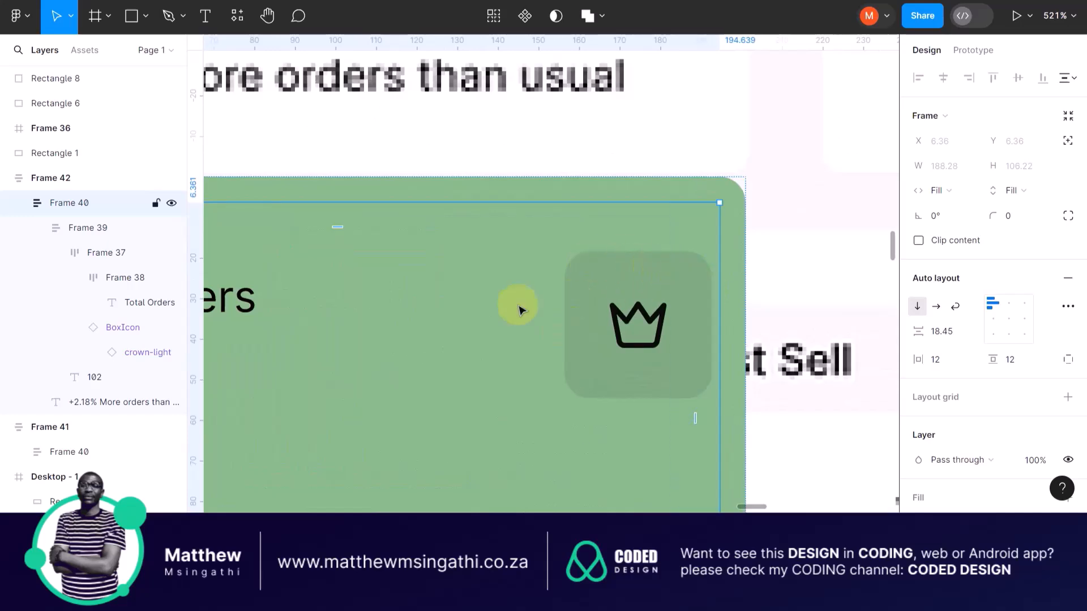
scroll(609, 296, "down", 5)
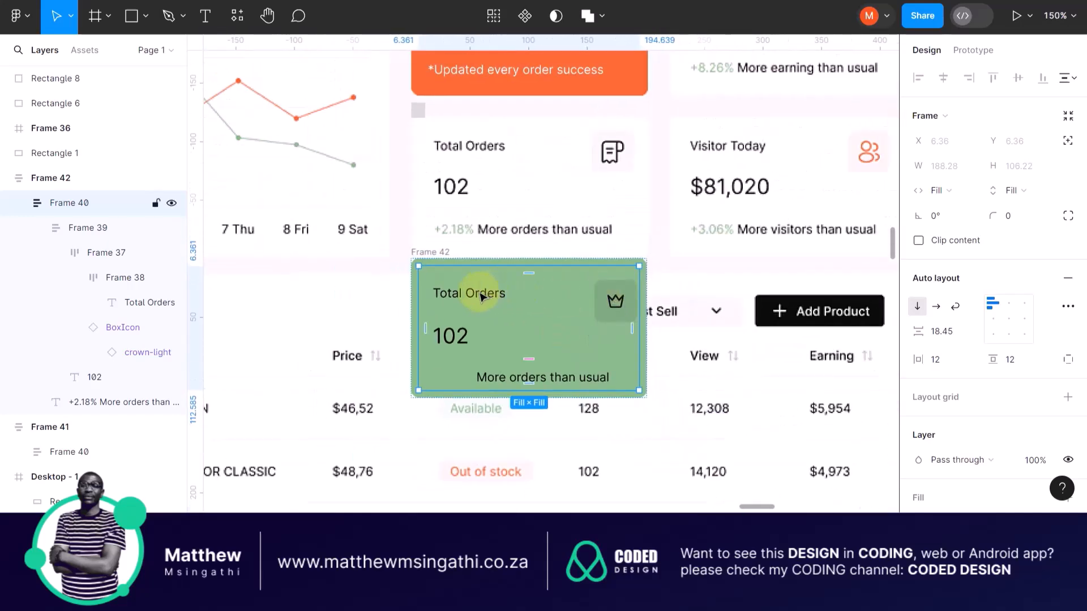
double_click(480, 295)
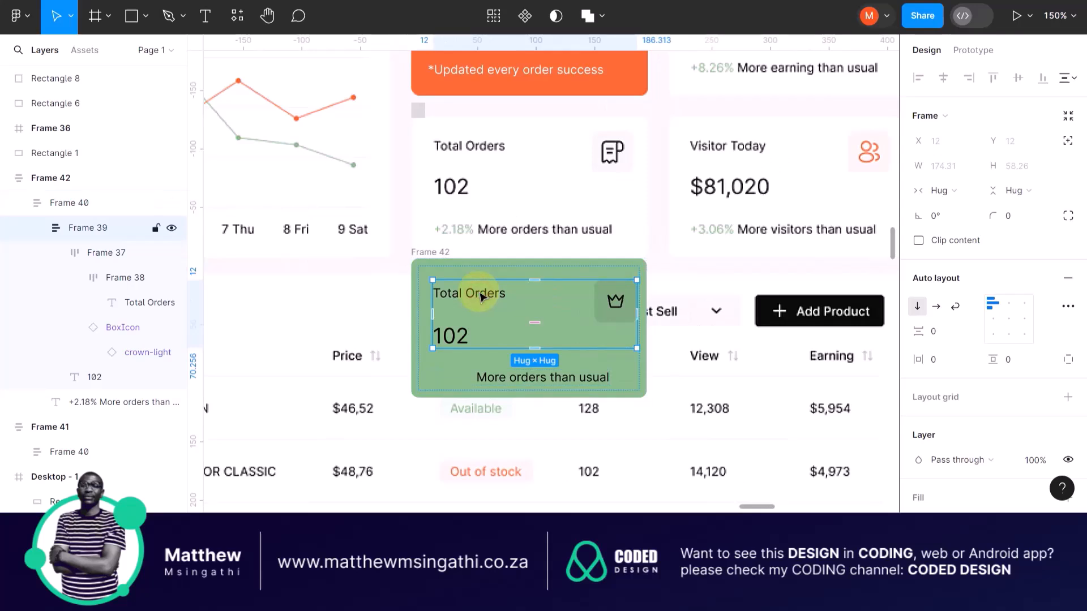
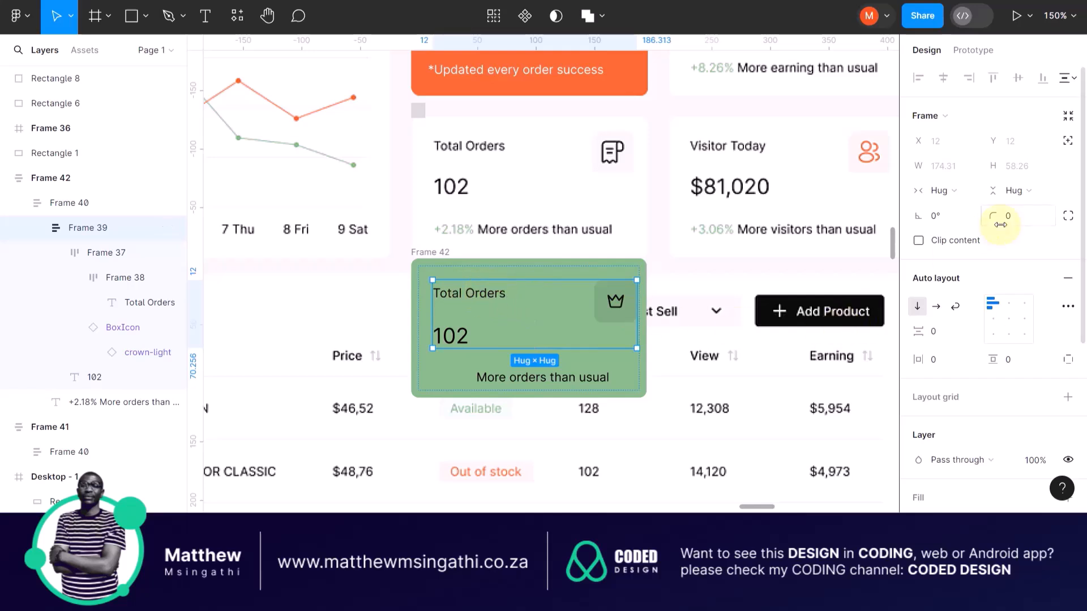
left_click(972, 192)
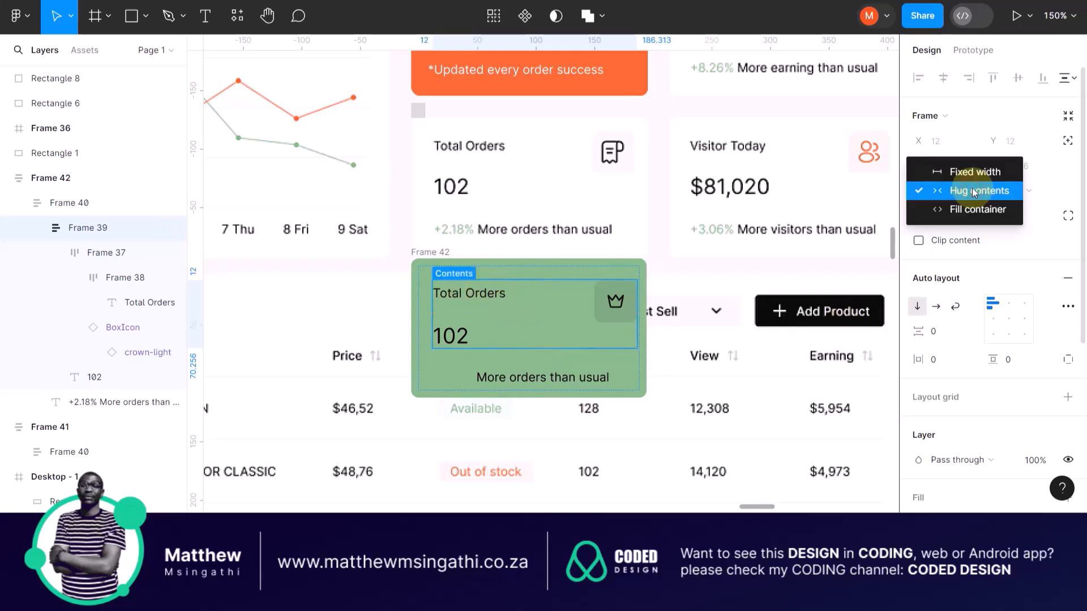
left_click(960, 211)
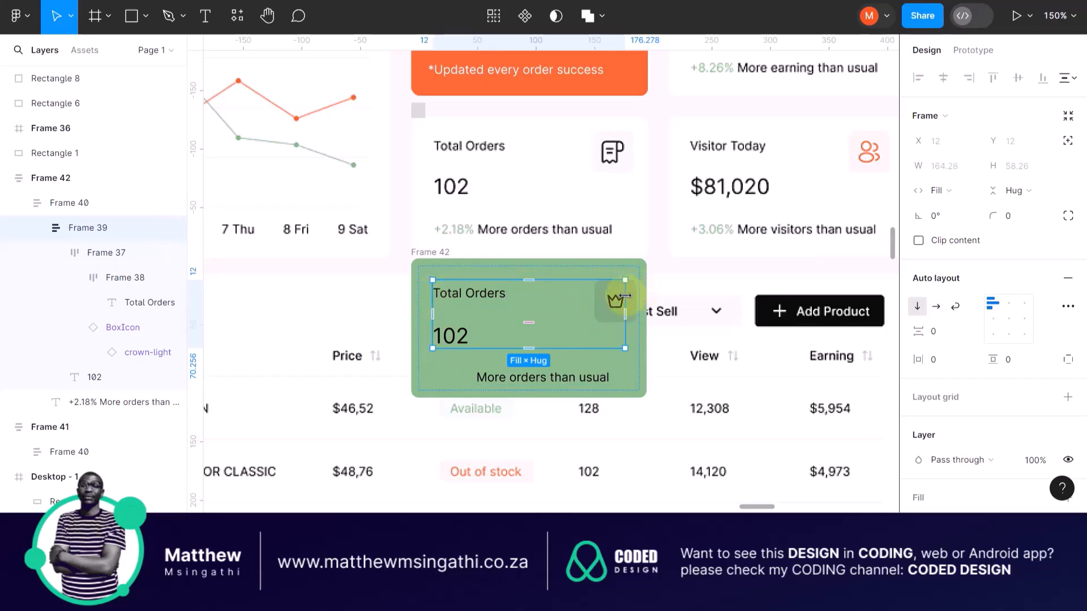
- Set the width of Frame 37, the green card's row with the Total Orders title and crown icon, to Fill container
left_click(488, 292)
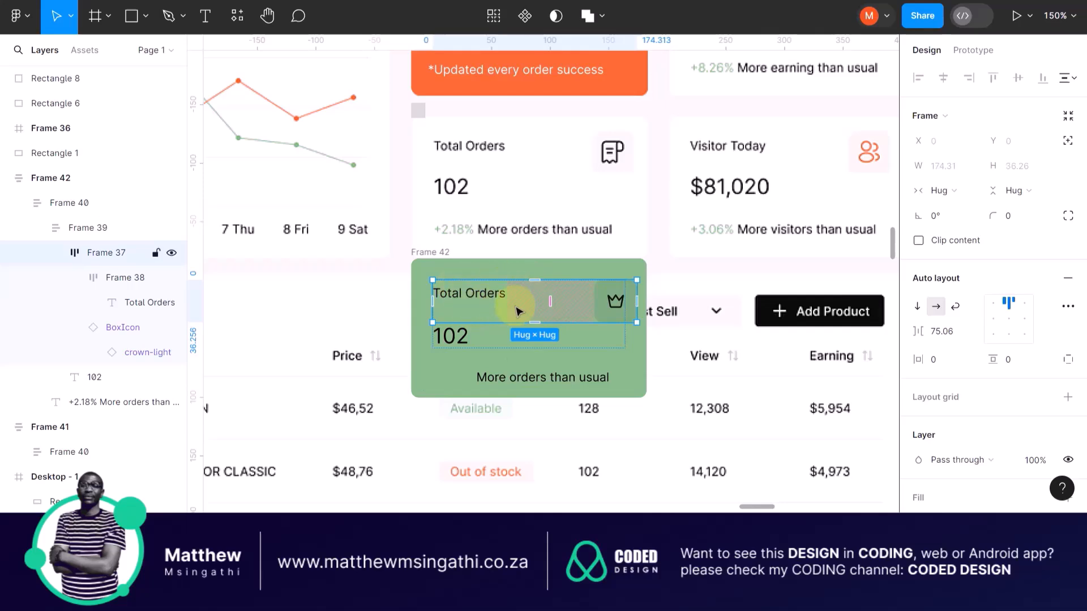
scroll(647, 315, "right", 3)
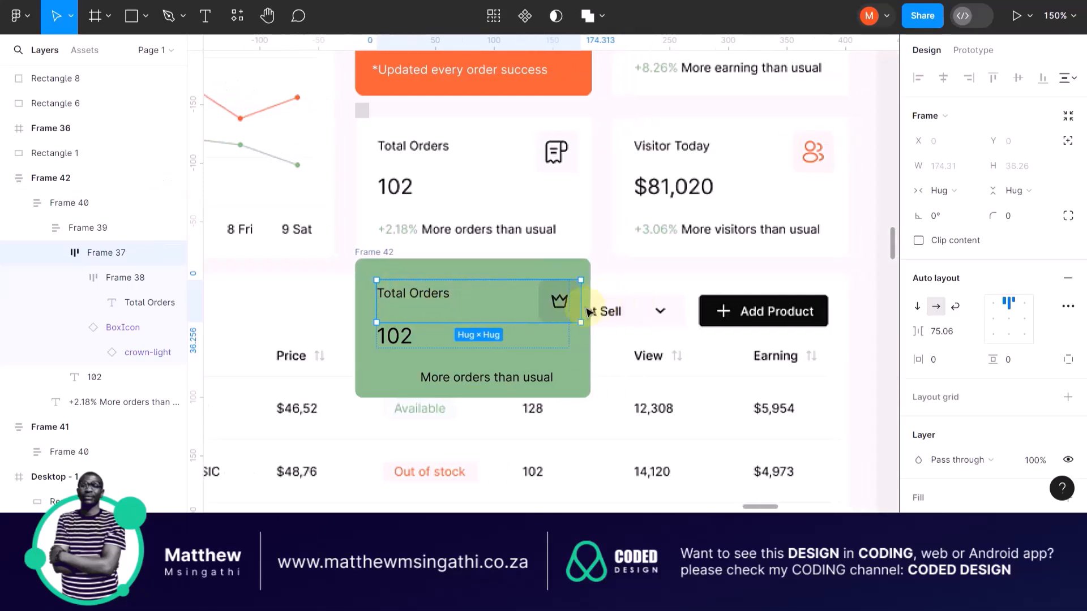
scroll(561, 303, "up", 5)
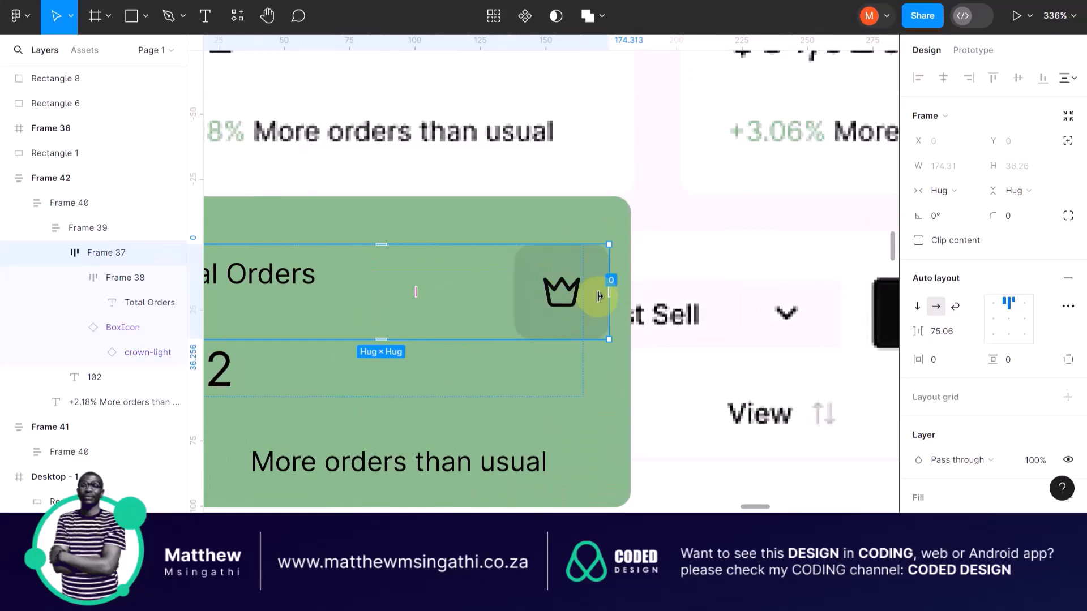
scroll(599, 296, "down", 5)
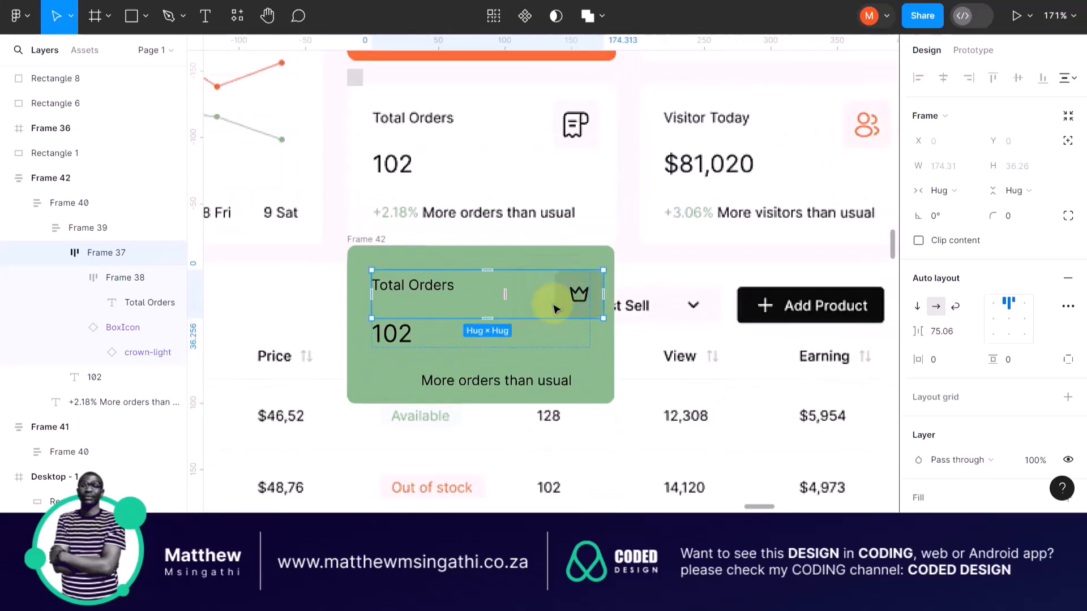
left_click(967, 193)
left_click(967, 210)
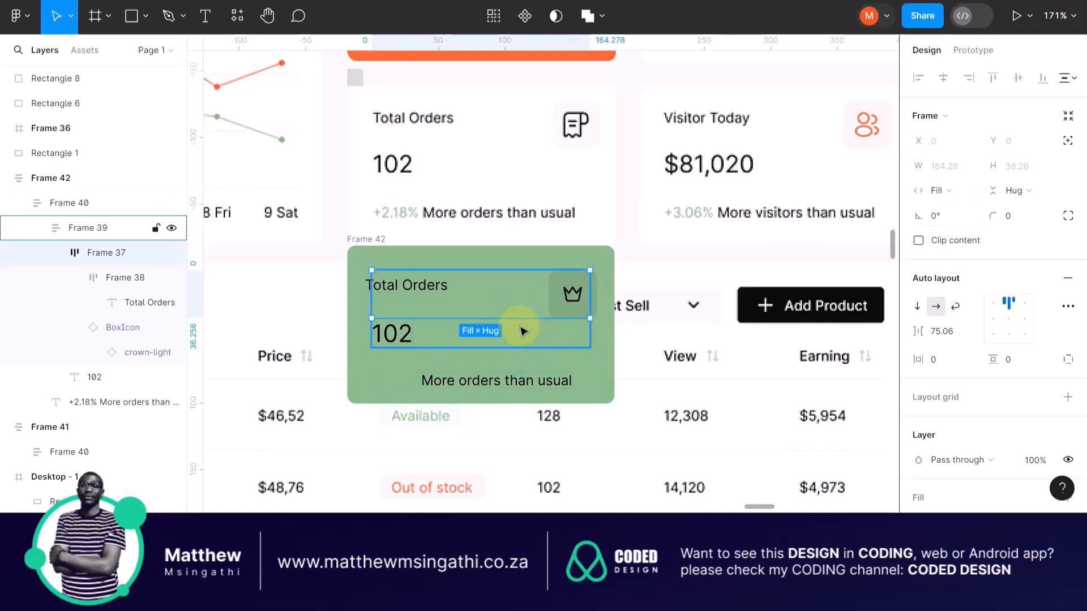
scroll(574, 307, "up", 5)
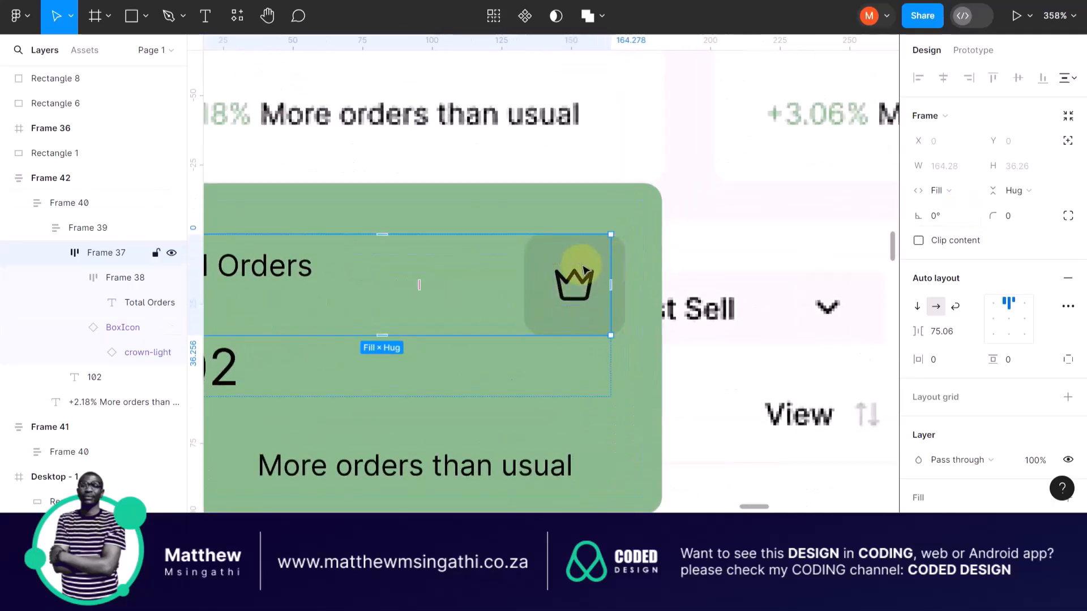
scroll(586, 272, "down", 5)
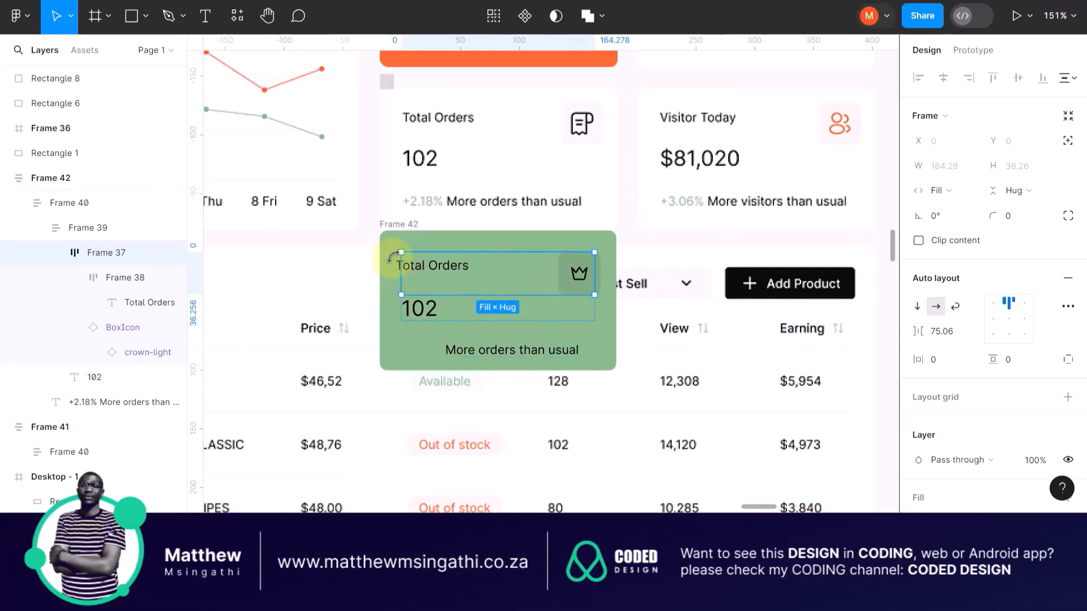
scroll(396, 278, "up", 4)
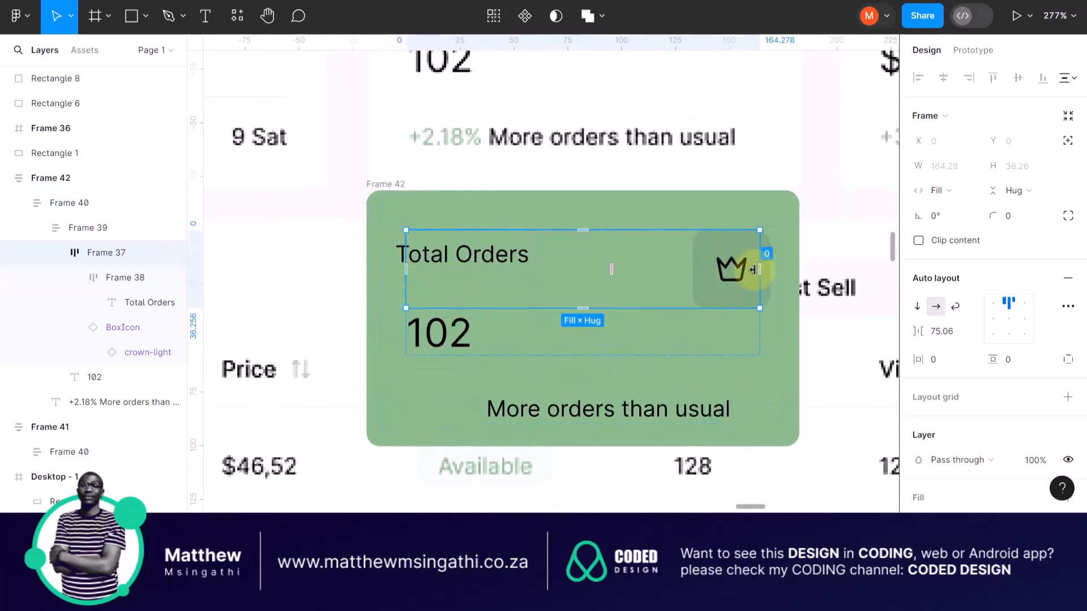
left_click(781, 121)
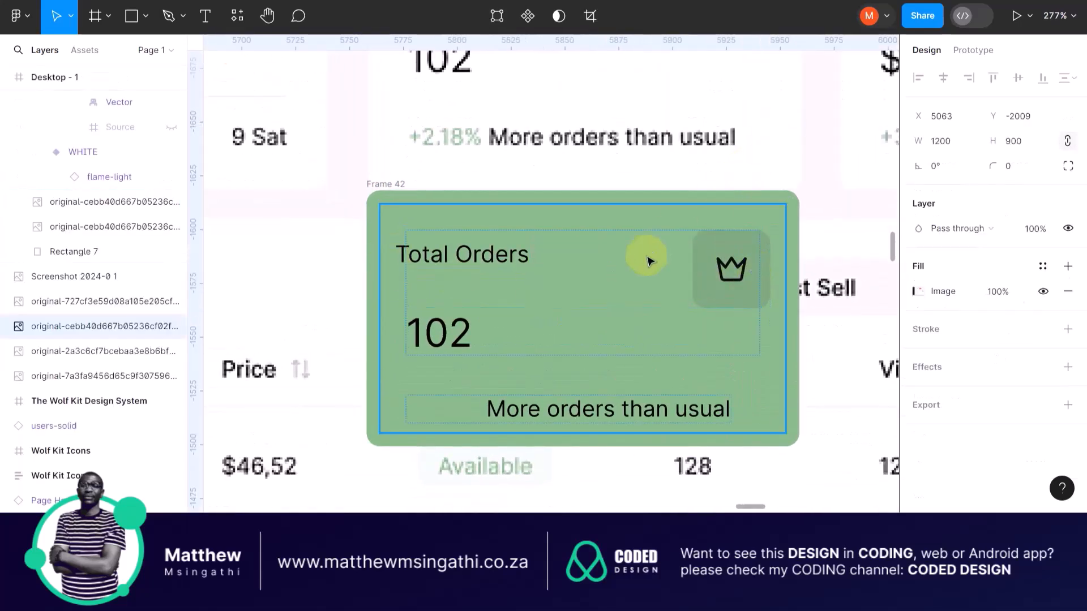
scroll(601, 371, "down", 2)
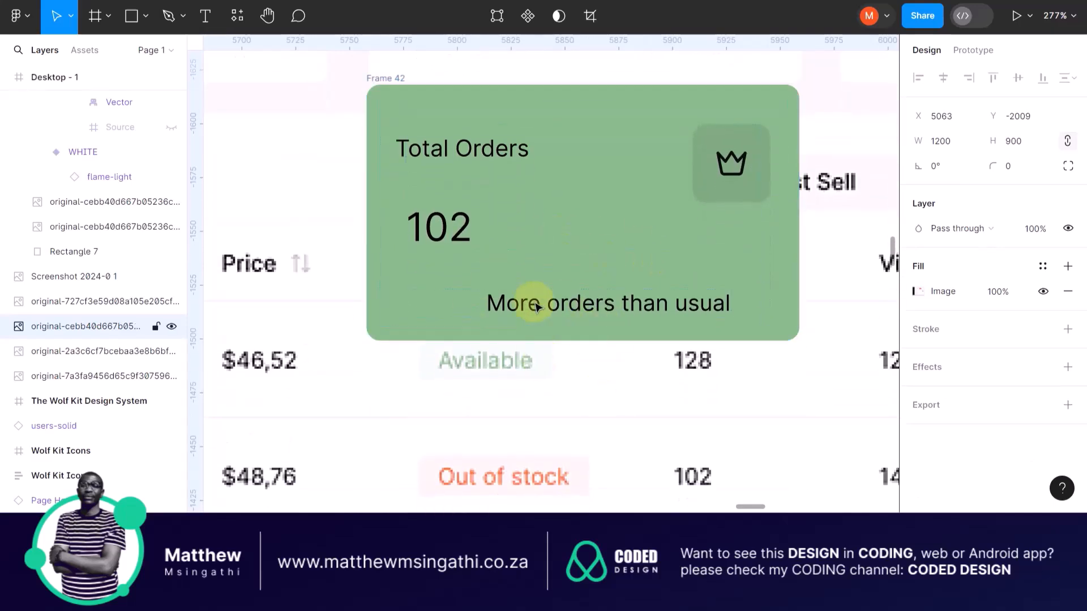
scroll(529, 306, "up", 1)
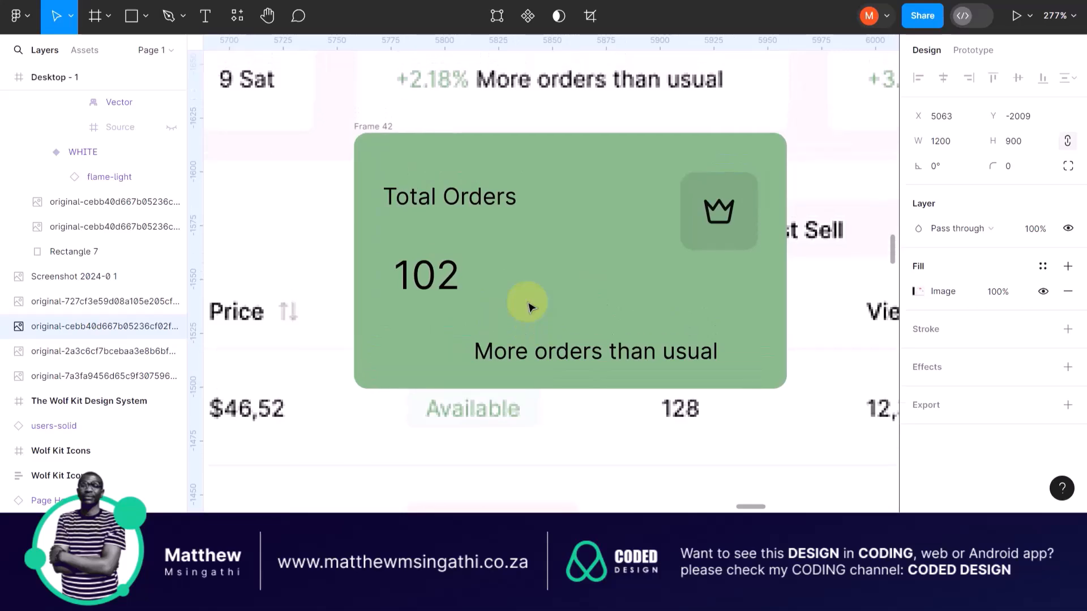
- Duplicate the green Total Orders card onto the empty canvas beside the dashboard
scroll(529, 303, "down", 5)
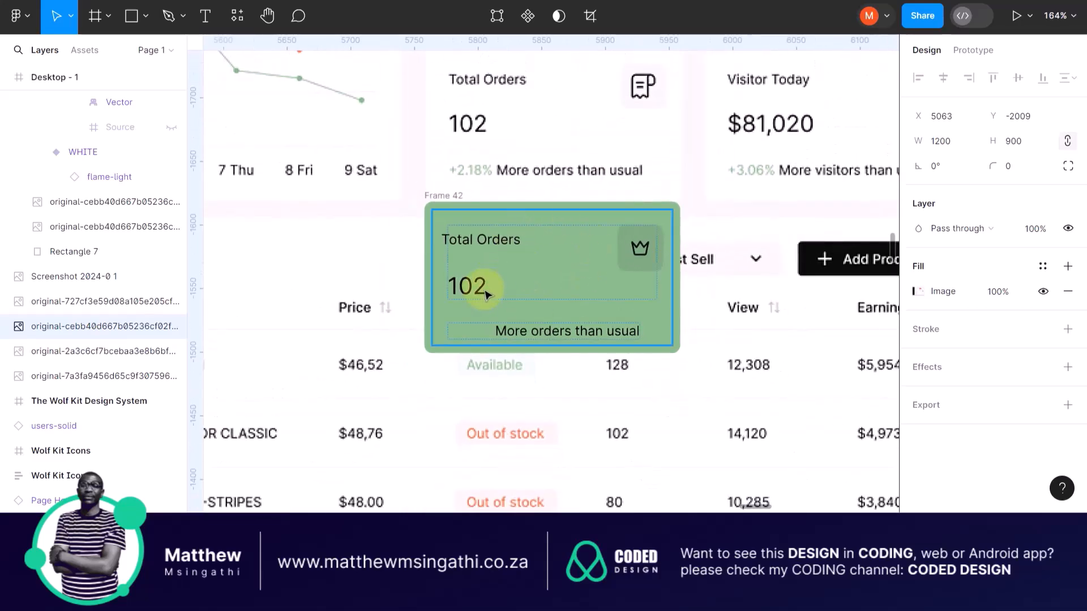
scroll(486, 294, "up", 1)
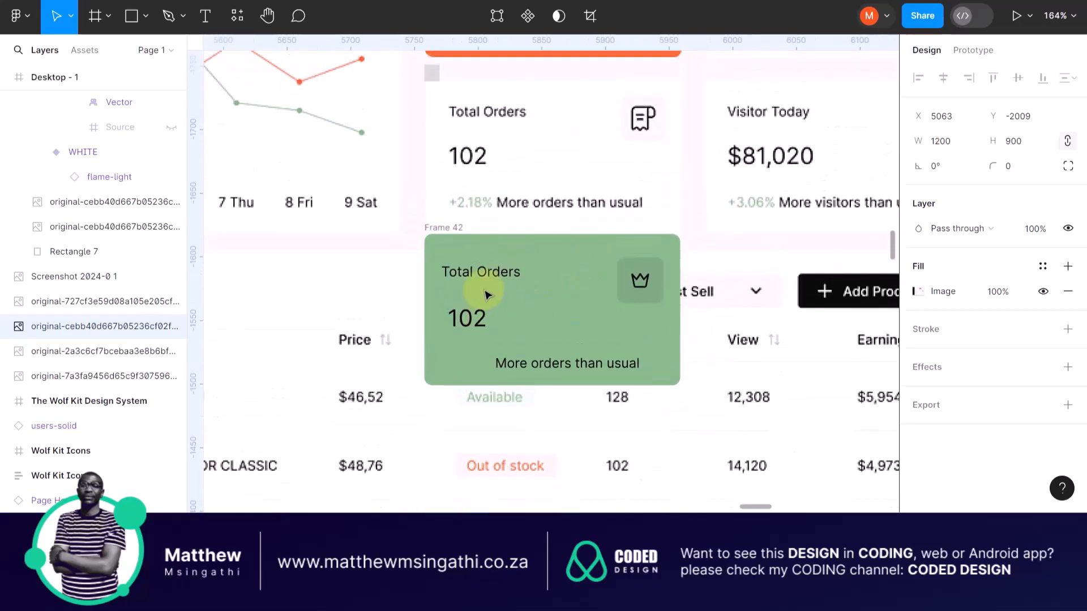
scroll(486, 294, "up", 2)
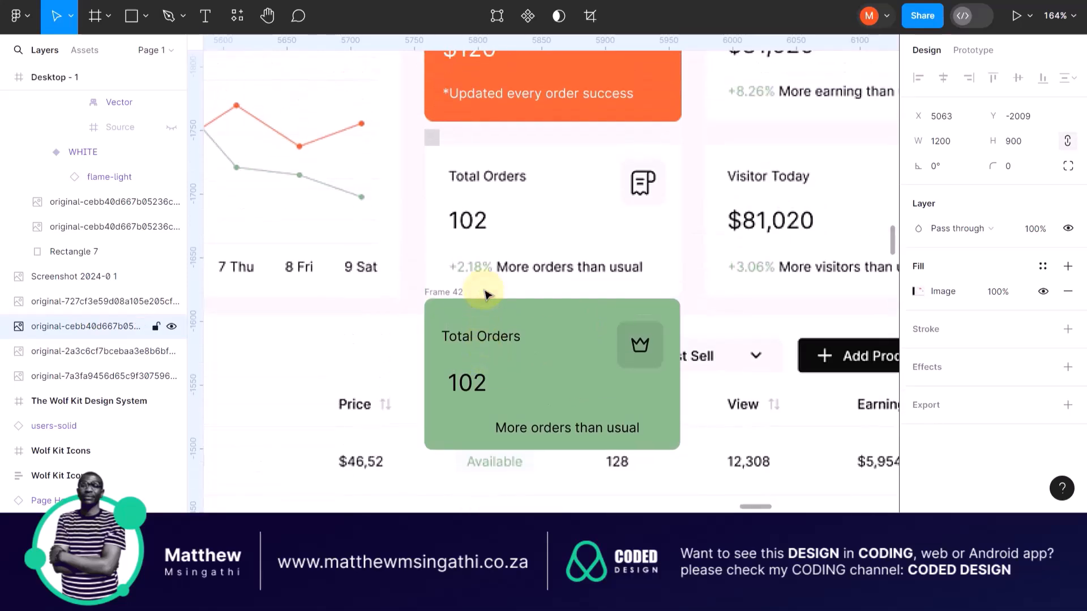
scroll(486, 294, "down", 3)
scroll(486, 295, "down", 1)
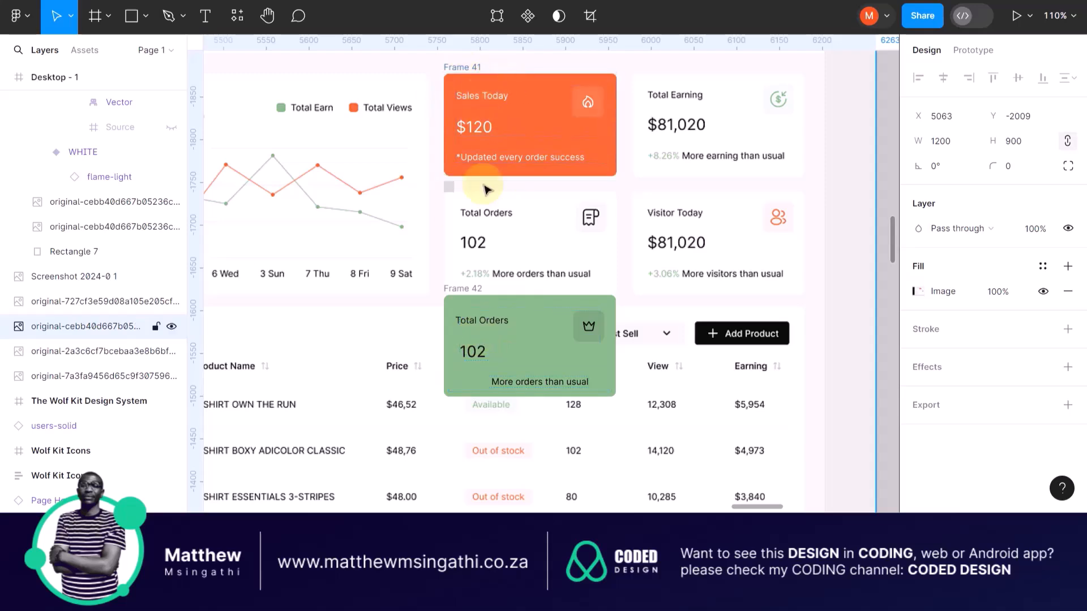
left_click(478, 300)
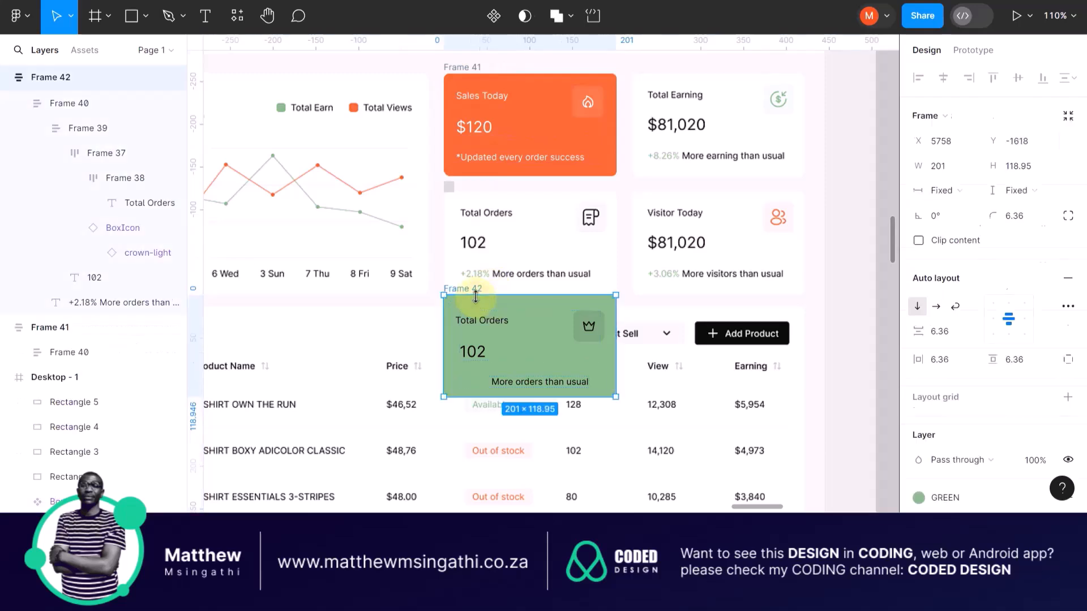
key("ctrl+d")
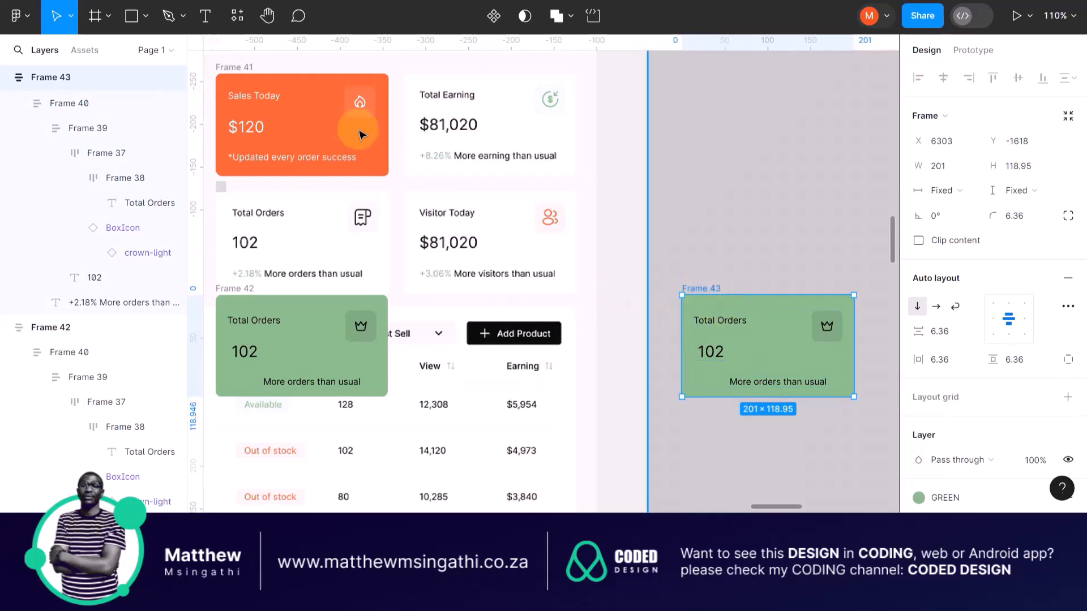
scroll(325, 274, "left", 4)
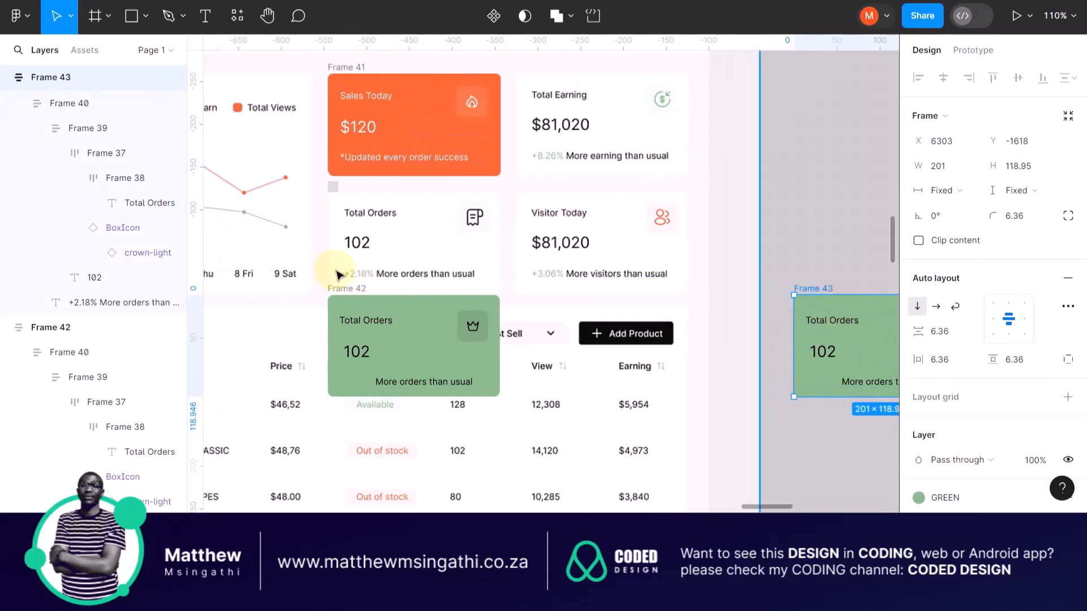
- Try to move the green Total Orders card up over the reference design's Total Orders card
double_click(358, 303)
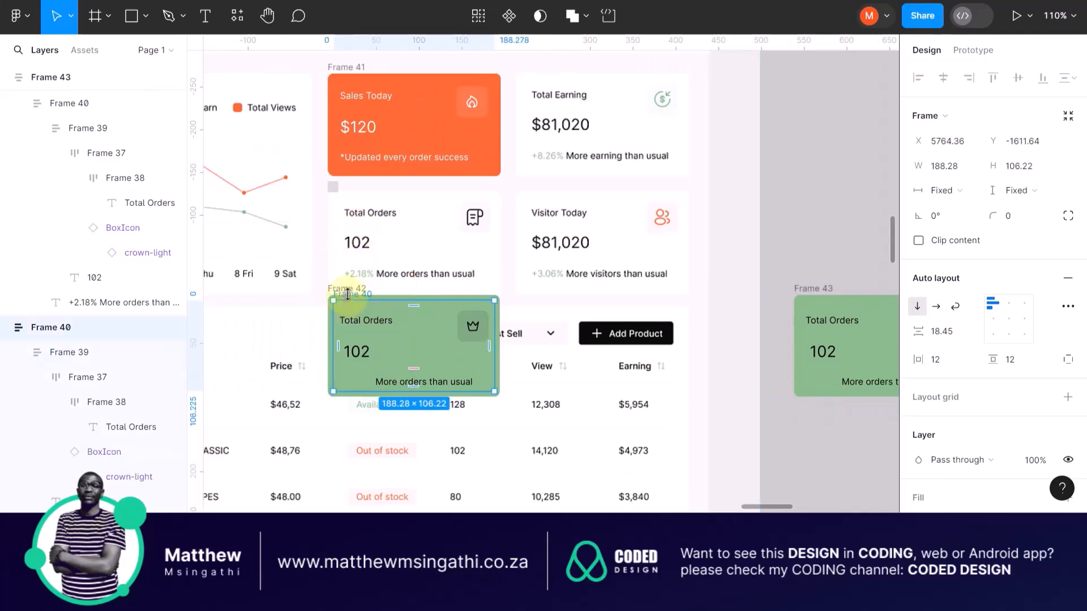
left_click(305, 302)
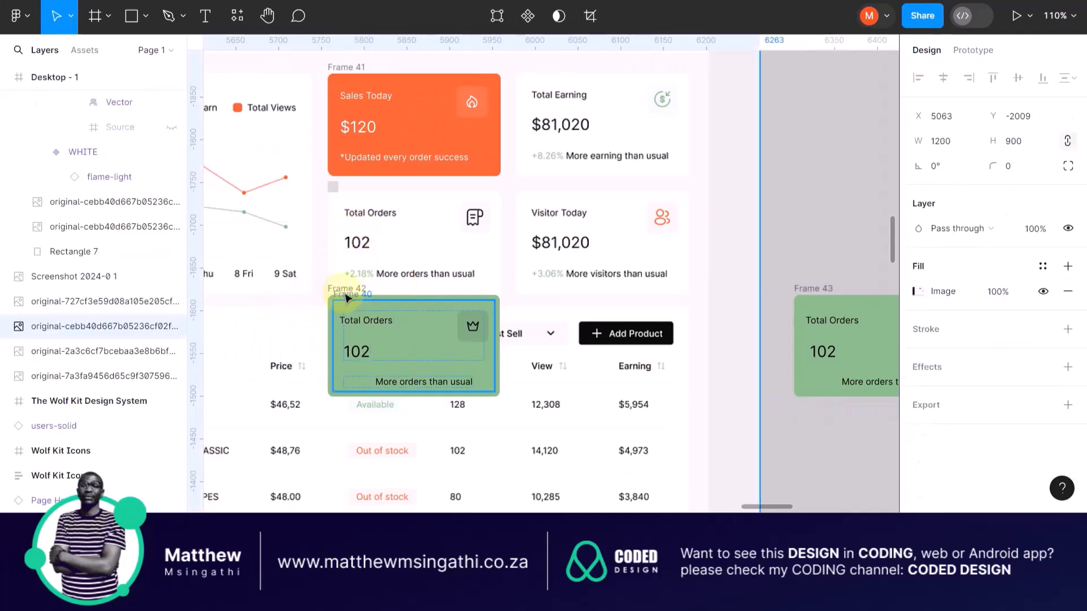
scroll(339, 297, "up", 5, "ctrl")
scroll(338, 304, "up", 8, "ctrl")
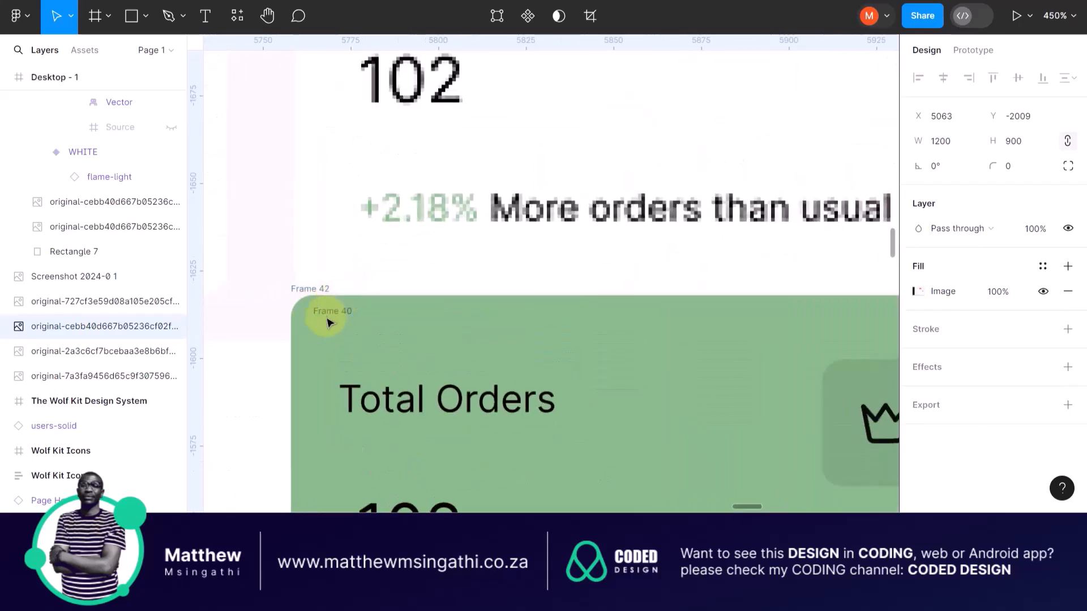
left_click_drag(316, 292, 344, 164)
left_click(317, 291)
scroll(344, 165, "down", 5)
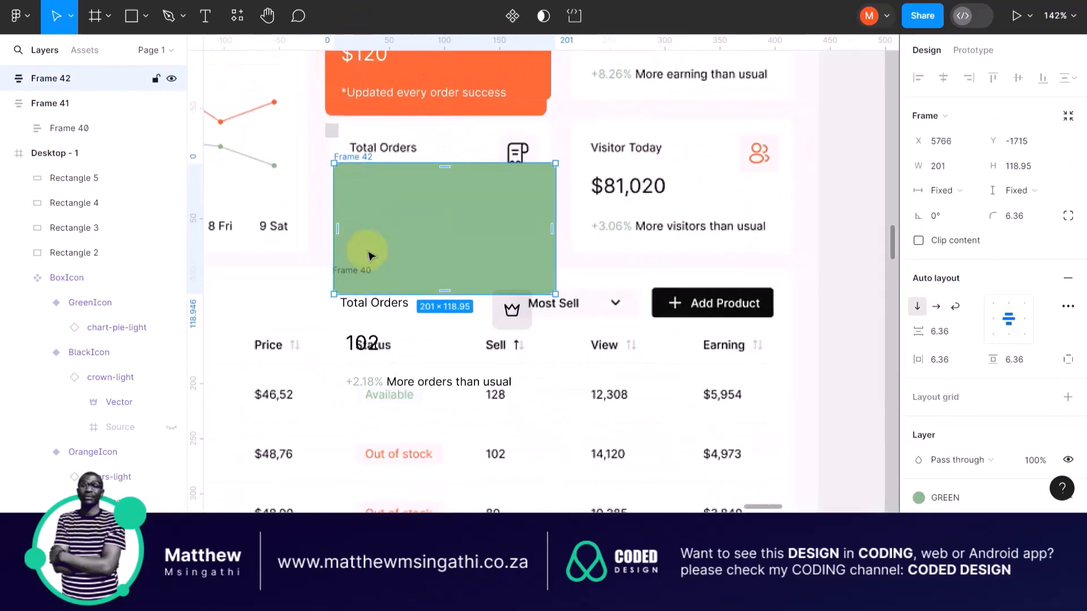
- Undo the last move of the green card's outer frame
key("ctrl+z")
key("ctrl+z")
key("ctrl+z")
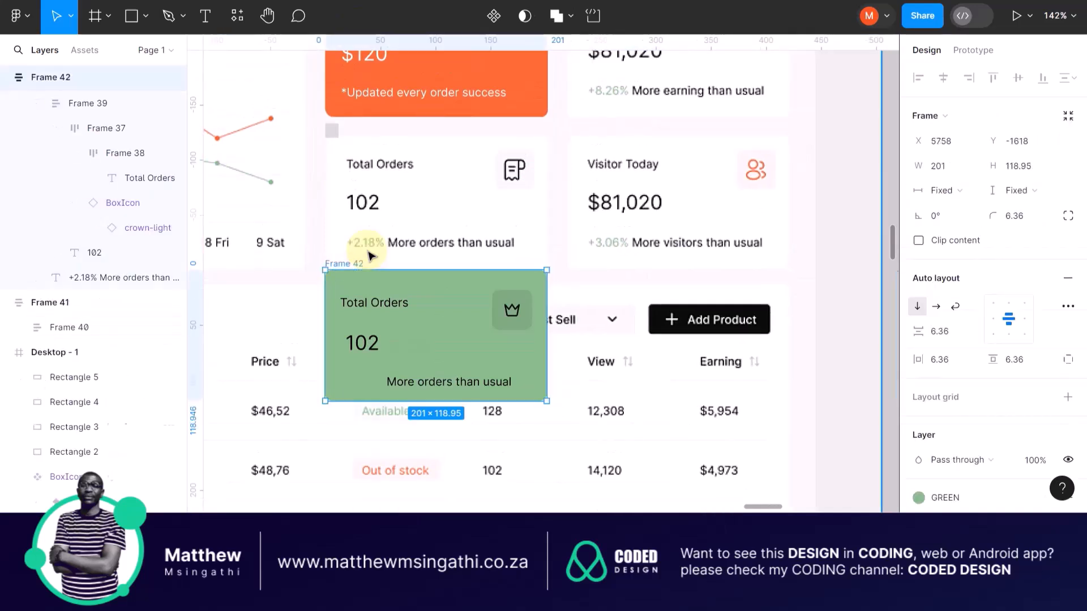
- Move the green card over the reference Total Orders card at about X 5758, Y -1741, and copy it onto the canvas beside the dashboard
left_click(368, 251)
left_click(344, 264)
left_click_drag(344, 262, 315, 96)
scroll(349, 177, "up", 5)
scroll(316, 96, "down", 8)
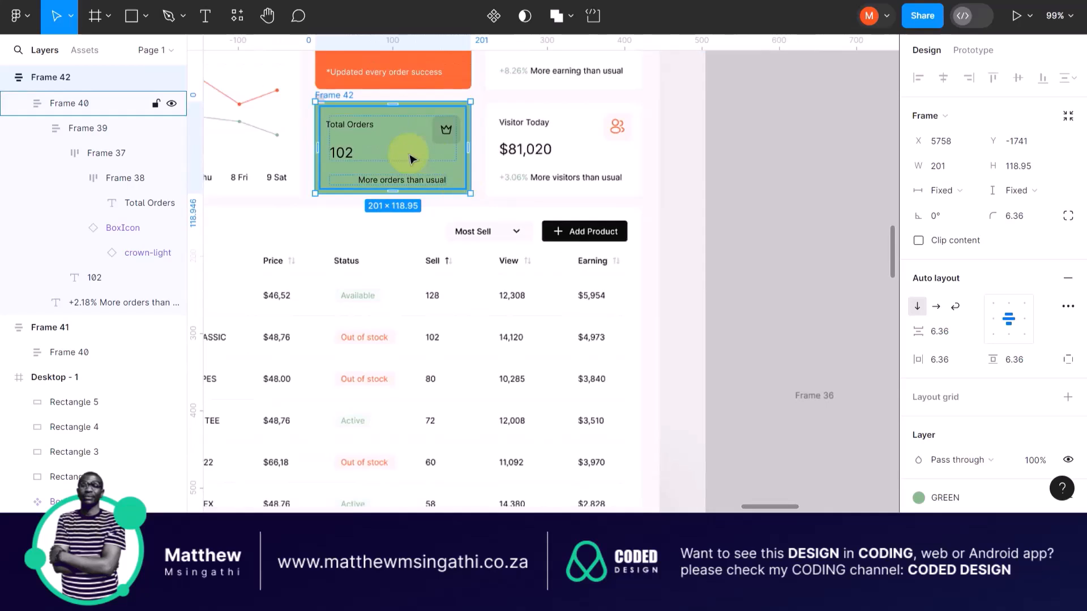
left_click(757, 199)
key("ctrl+v")
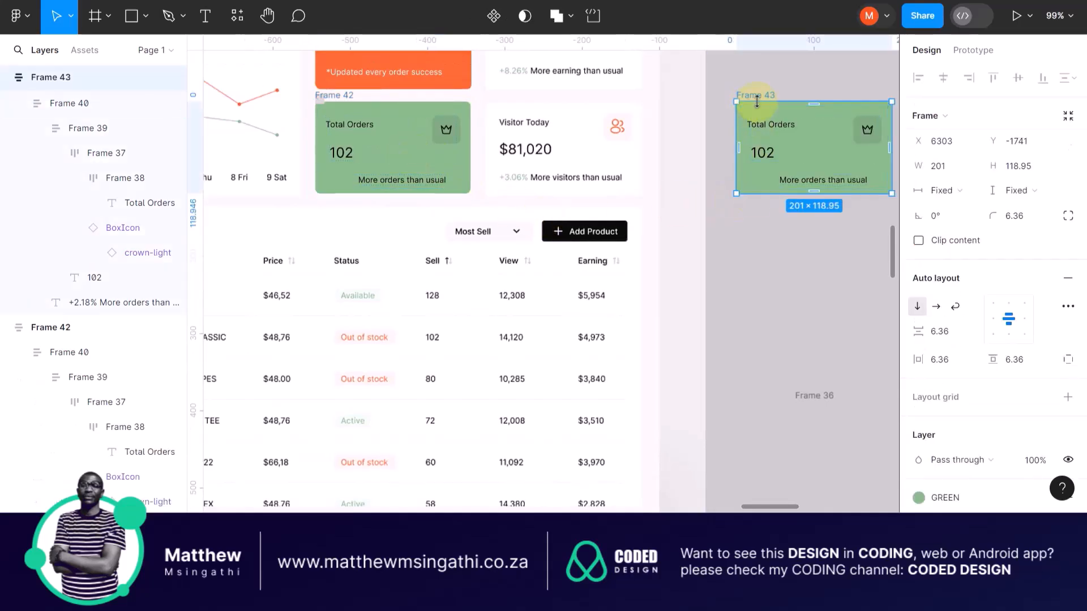
- Delete the small grey spacing rectangle between the Sales Today card and the green Total Orders card
scroll(558, 173, "up", 3)
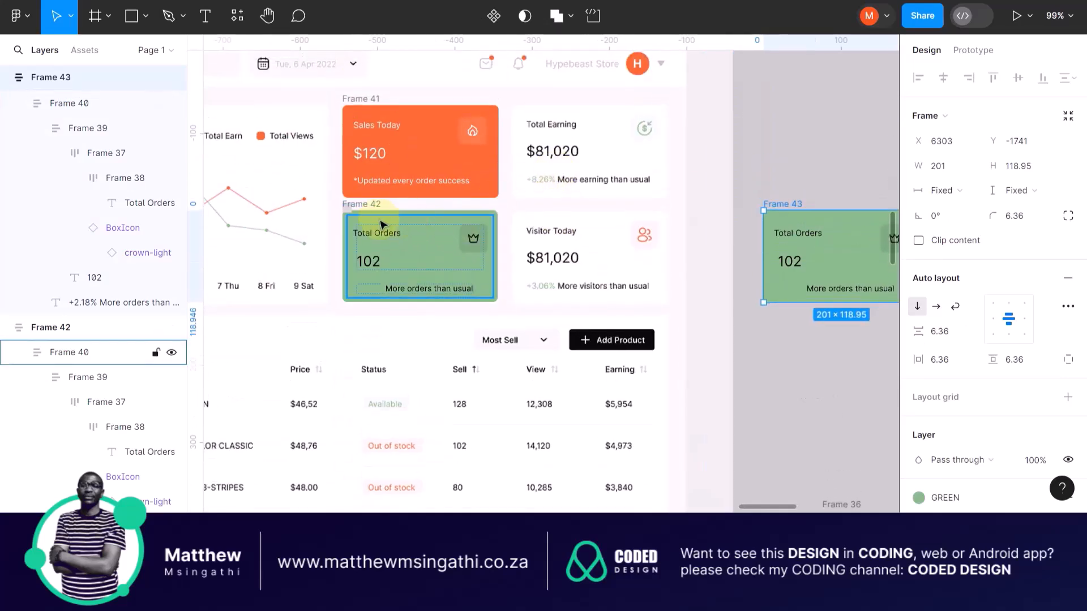
scroll(336, 228, "up", 5)
scroll(335, 228, "up", 2)
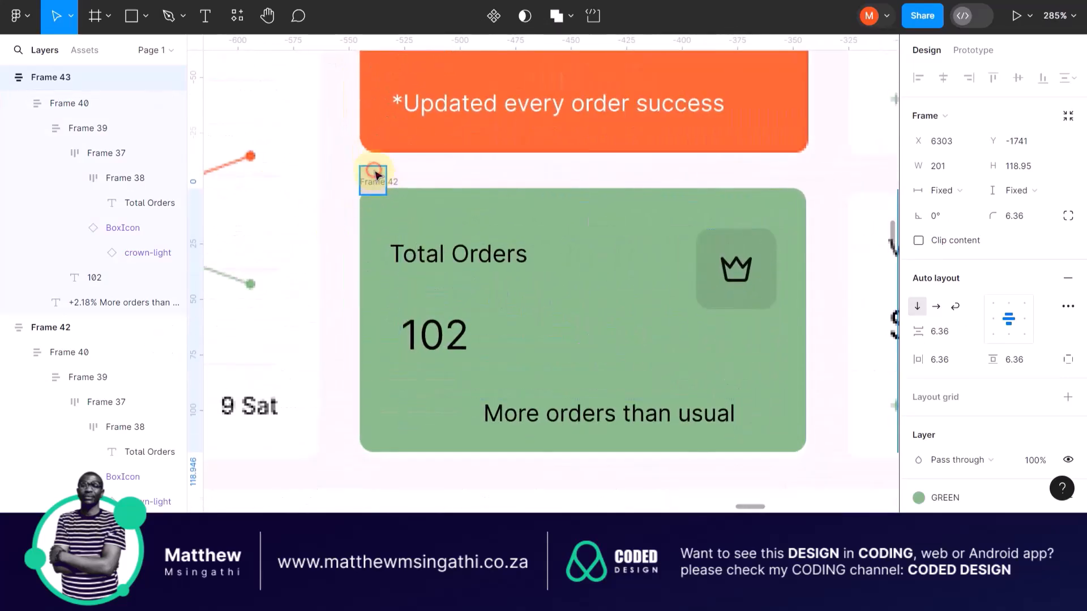
left_click(375, 175)
key("Delete")
- Change the fill of the Total Orders card below Sales Today to the WHITE colour style
left_click(375, 177)
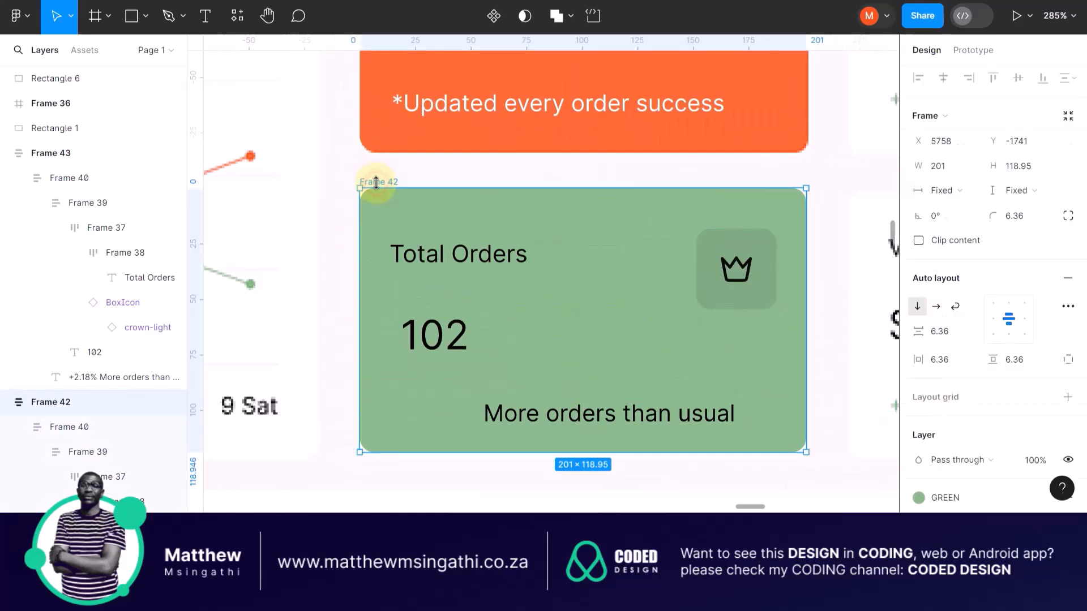
scroll(975, 334, "down", 3)
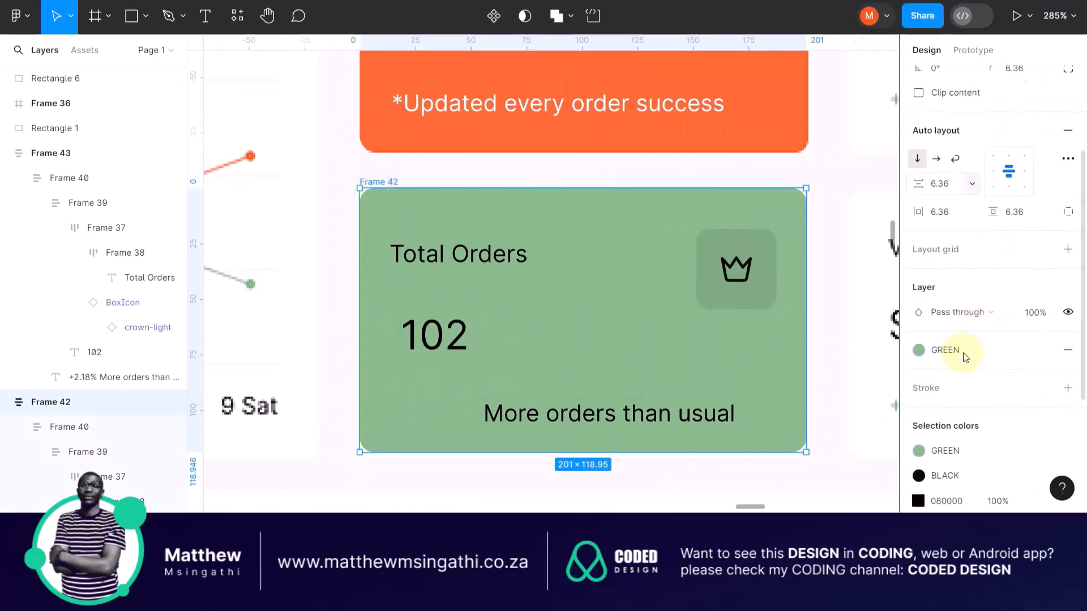
left_click(919, 351)
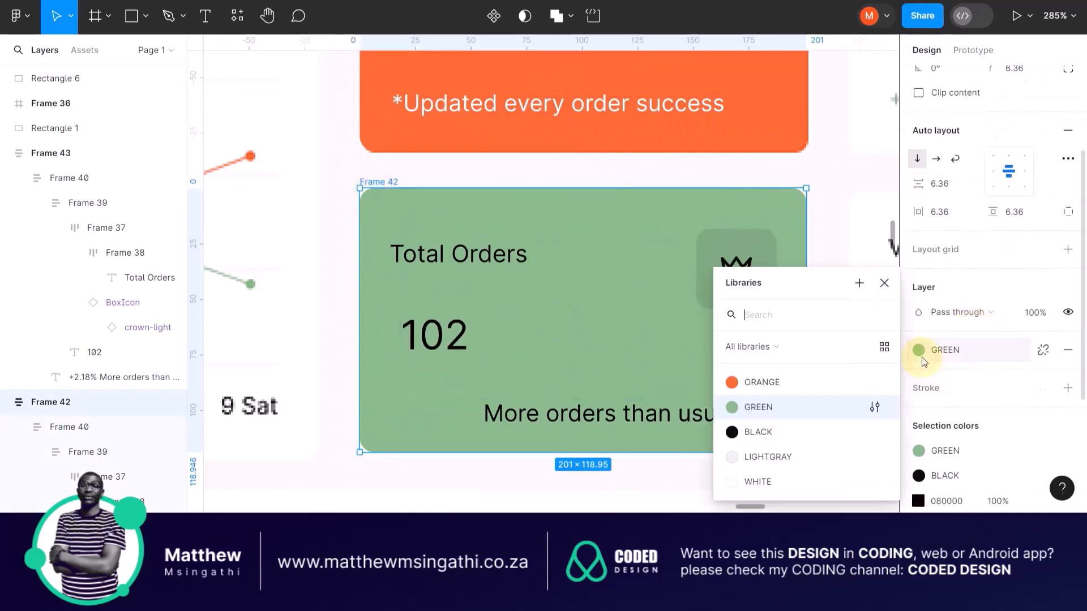
left_click(735, 481)
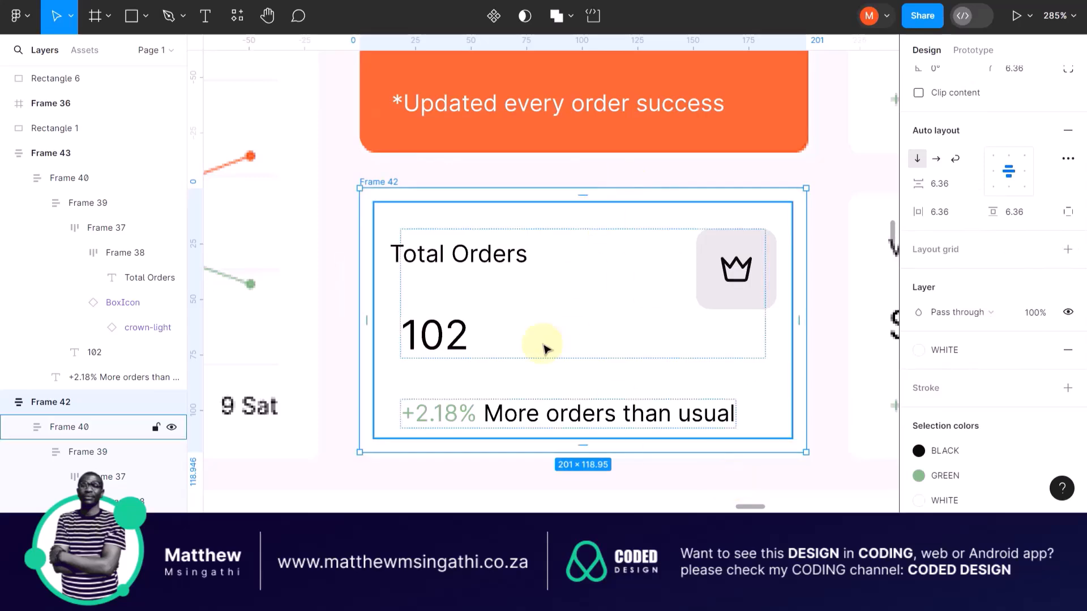
scroll(544, 348, "down", 5)
left_click(452, 244)
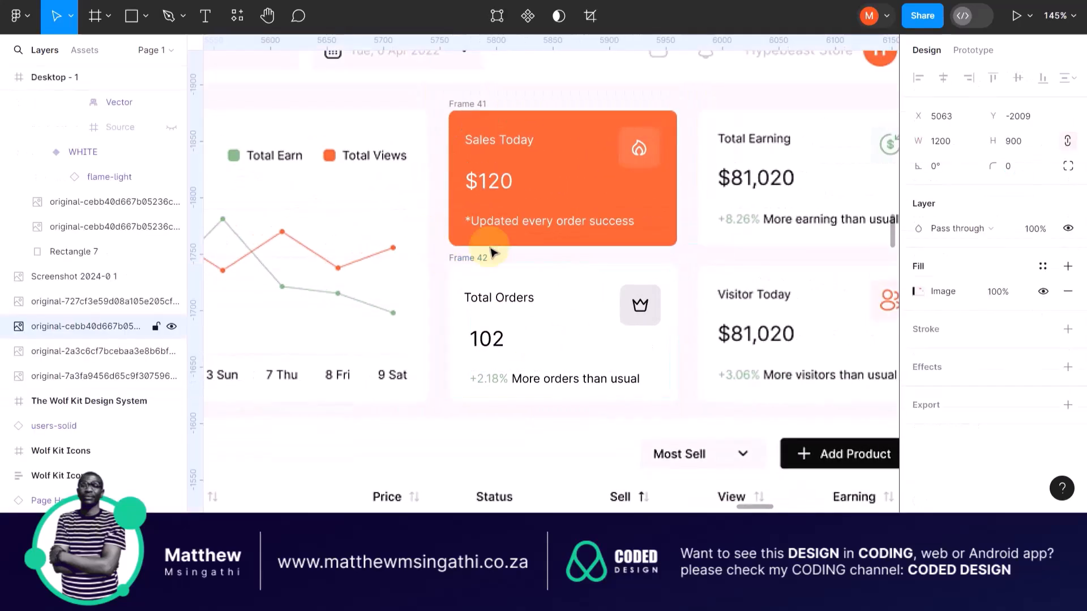
- Move the green card copy over the reference Total Earning card, to about X 5990, Y -1866
scroll(509, 252, "right", 5)
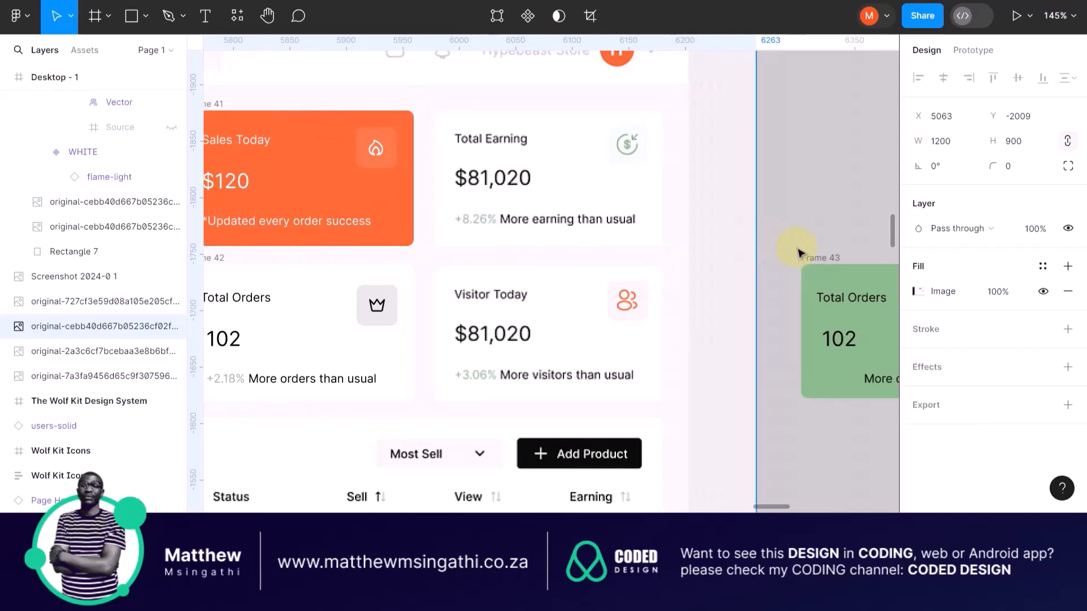
left_click_drag(805, 254, 453, 112)
scroll(376, 159, "up", 3)
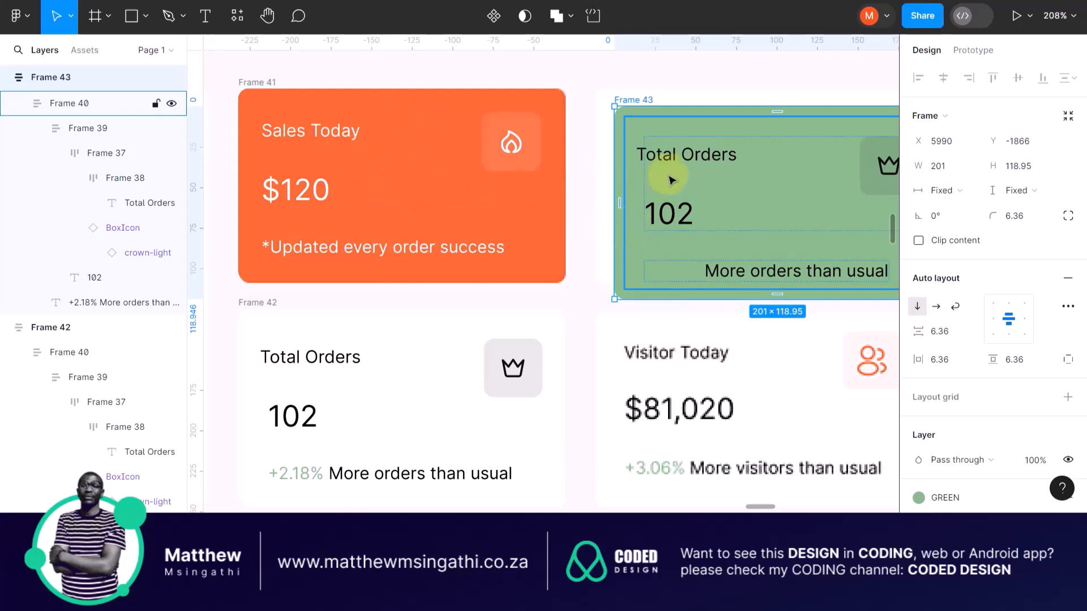
double_click(686, 156)
double_click(695, 159)
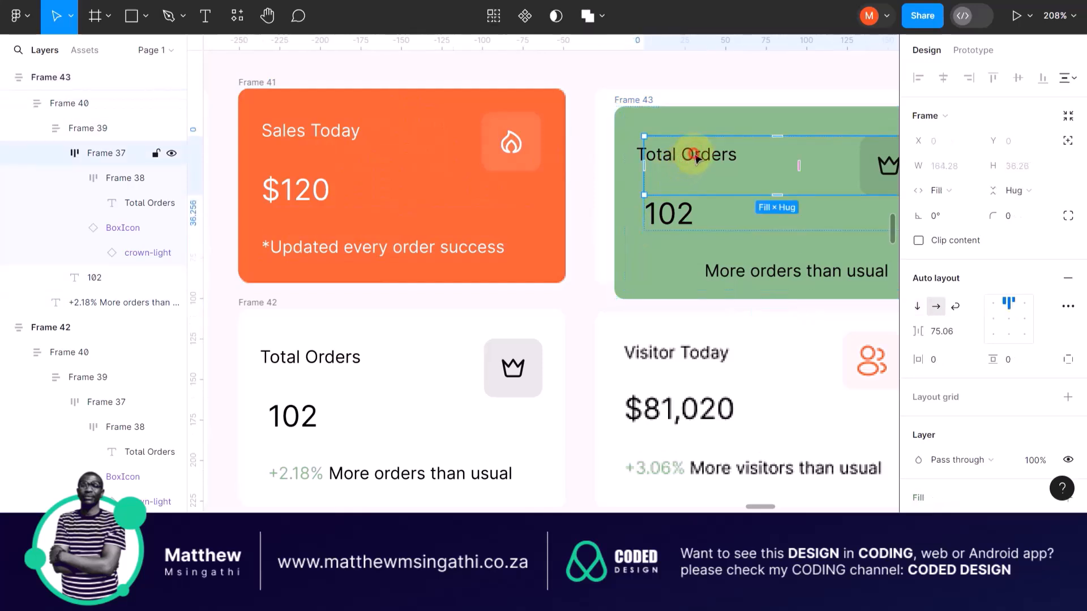
double_click(695, 159)
double_click(695, 159)
scroll(696, 159, "right", 4)
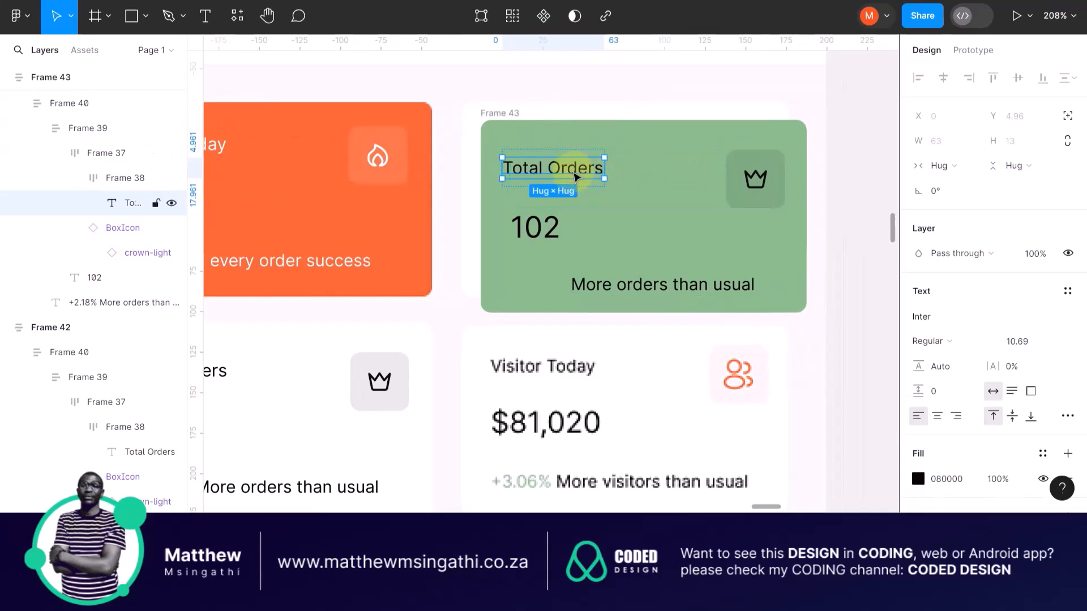
- Test the white card's title row by inserting bbb into the Total Orders title and removing it again
scroll(575, 176, "left", 5)
left_click(379, 375)
double_click(379, 376)
double_click(379, 374)
left_click(379, 373)
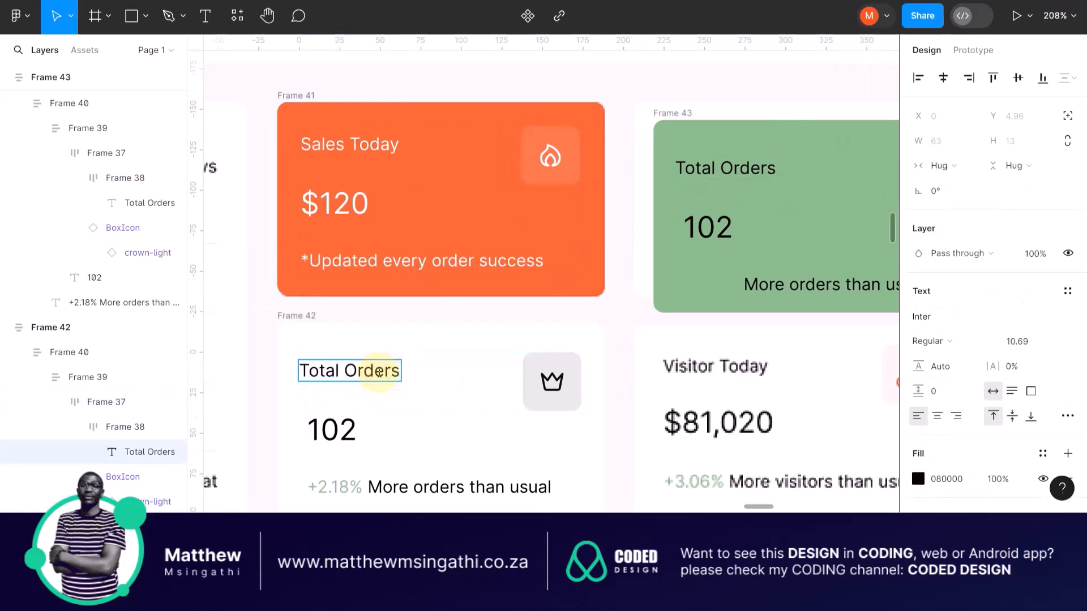
type("bbb")
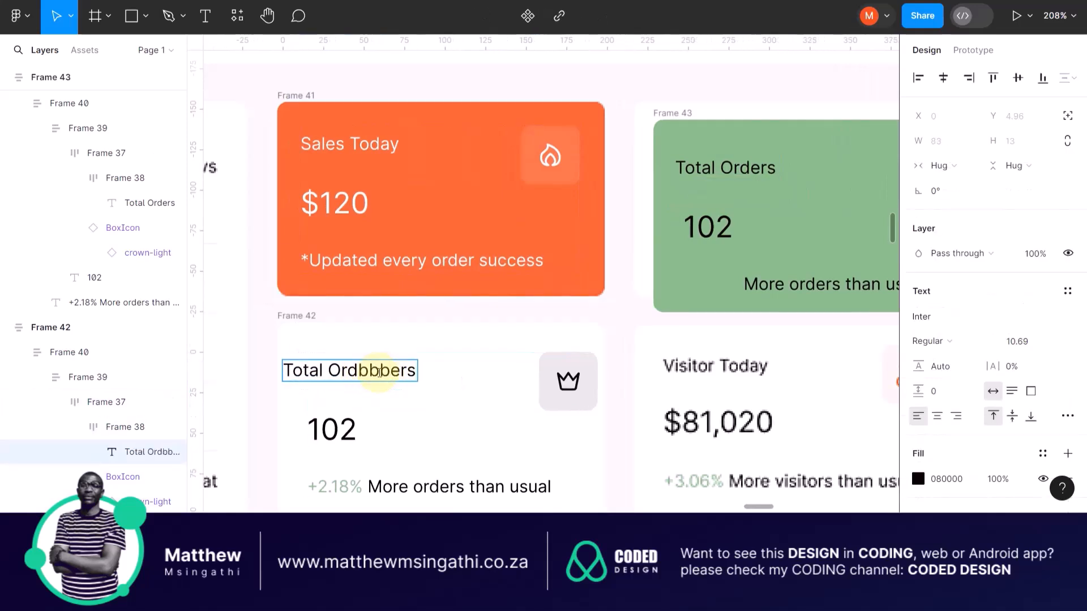
key("BackSpace")
key("BackSpace")
key("BackSpace")
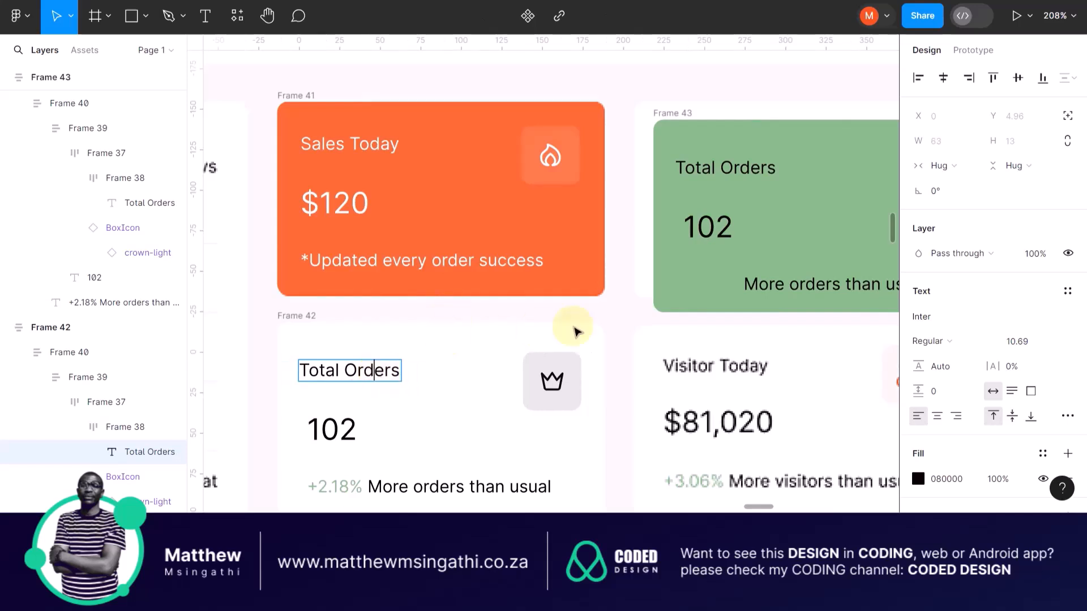
key("Escape")
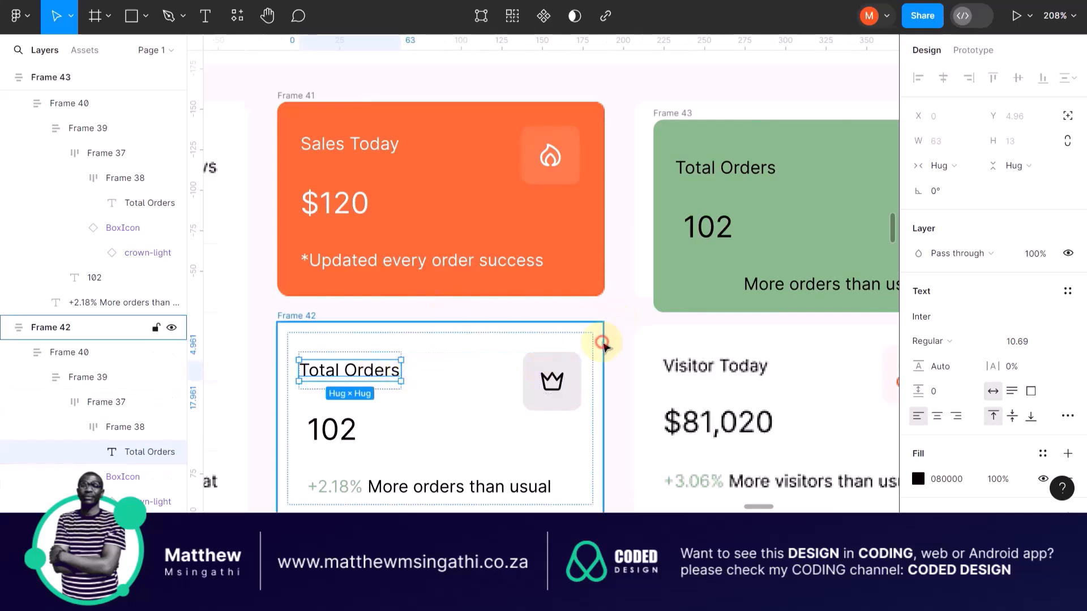
- Set the auto layout spacing of Frame 37, the white card's row with the Total Orders title and crown icon, to Auto
left_click(420, 371)
left_click(386, 373)
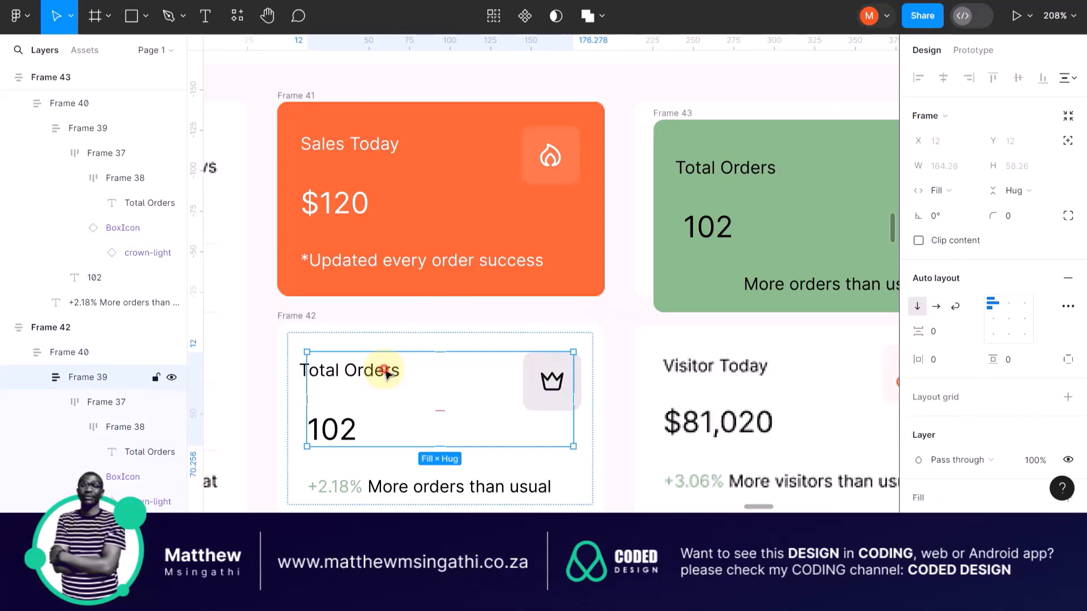
left_click(385, 372)
left_click(387, 373)
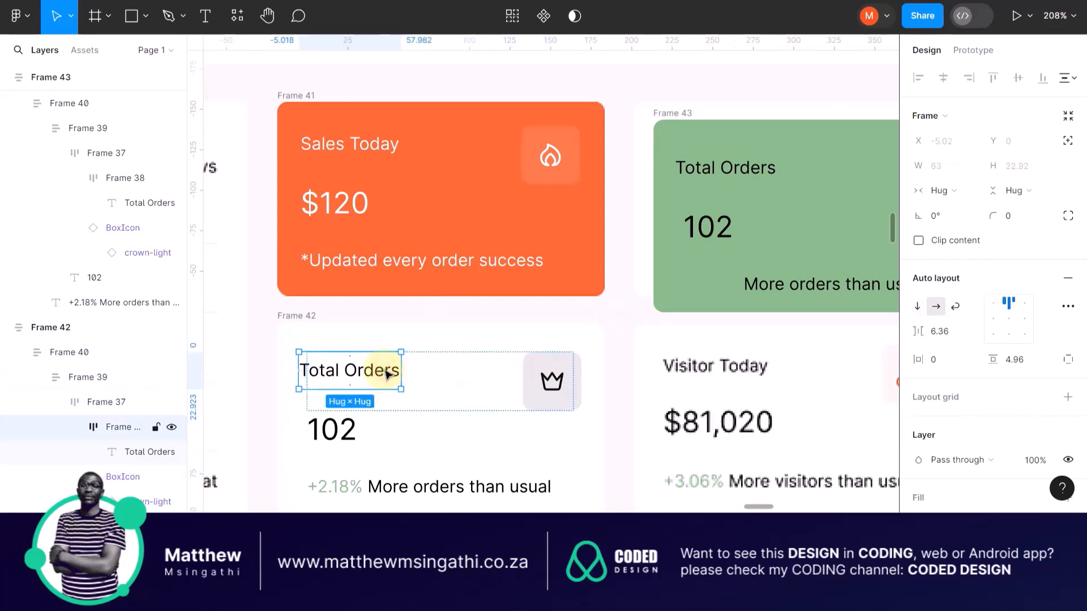
left_click(445, 326)
left_click(381, 384)
left_click(385, 372)
left_click(386, 372)
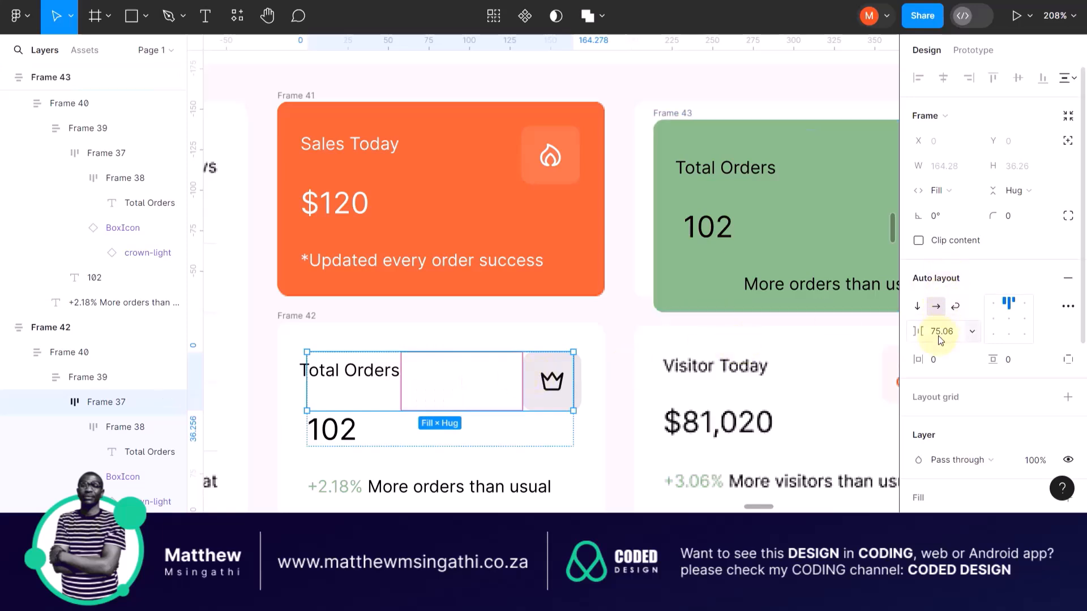
left_click(971, 333)
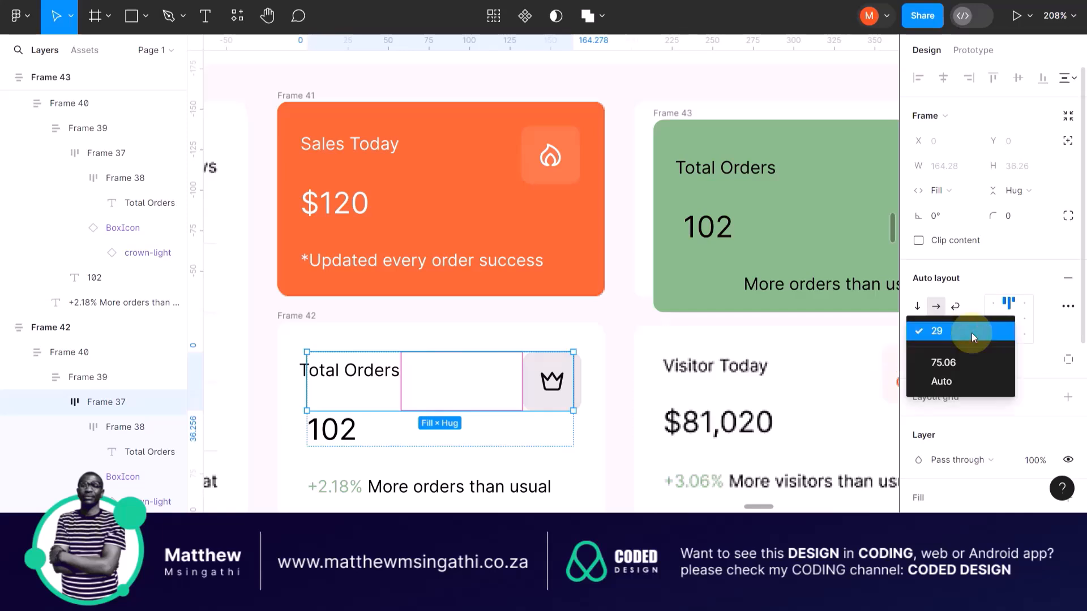
left_click(938, 380)
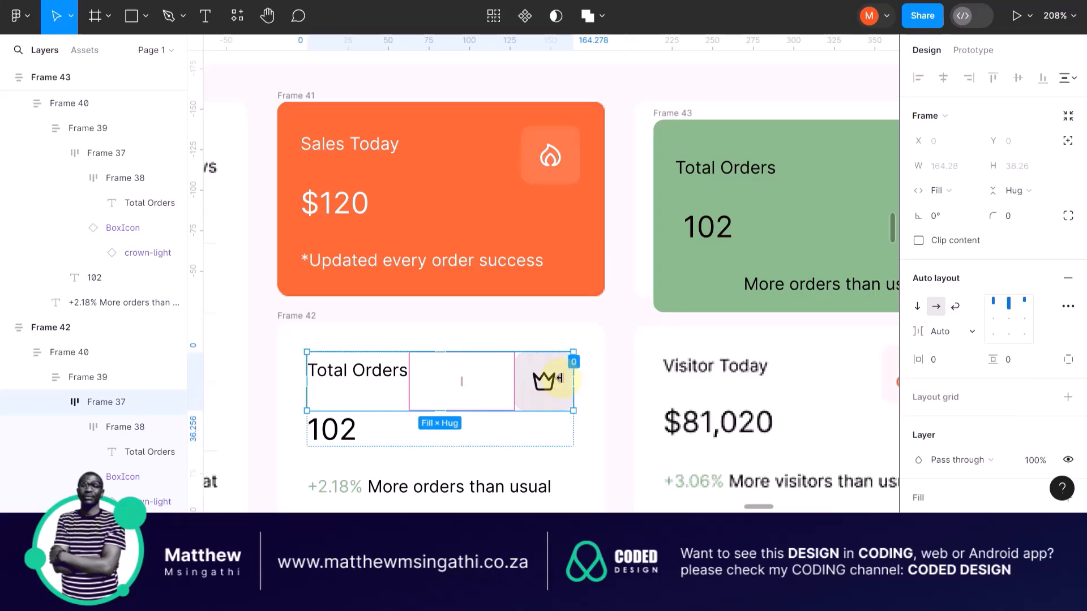
scroll(565, 403, "up", 5)
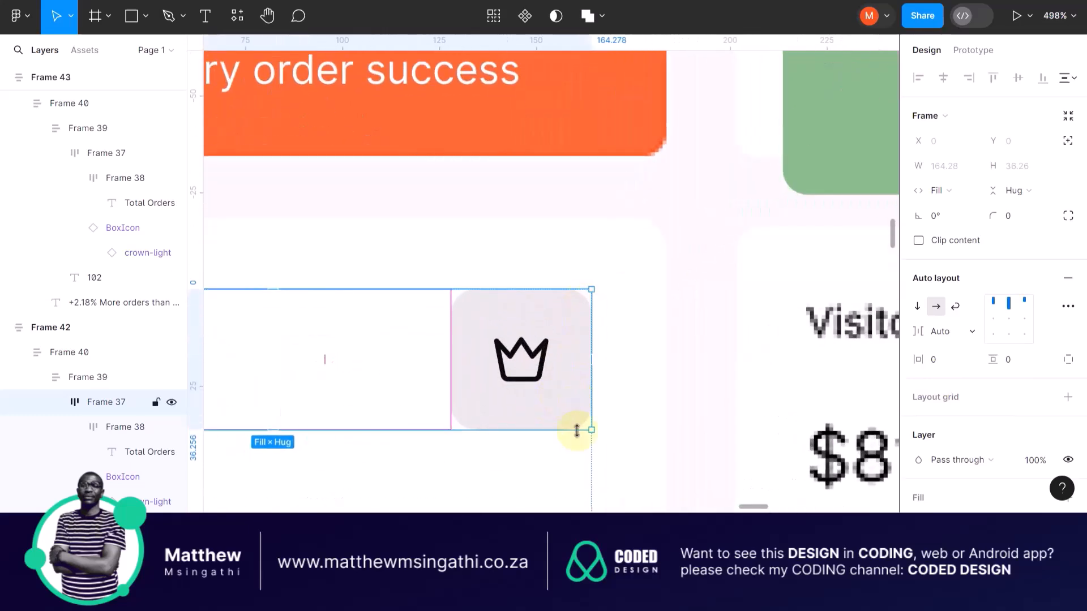
- Test the white card's title row again by inserting a few spaces into the Total Orders title and removing them
scroll(580, 357, "down", 3)
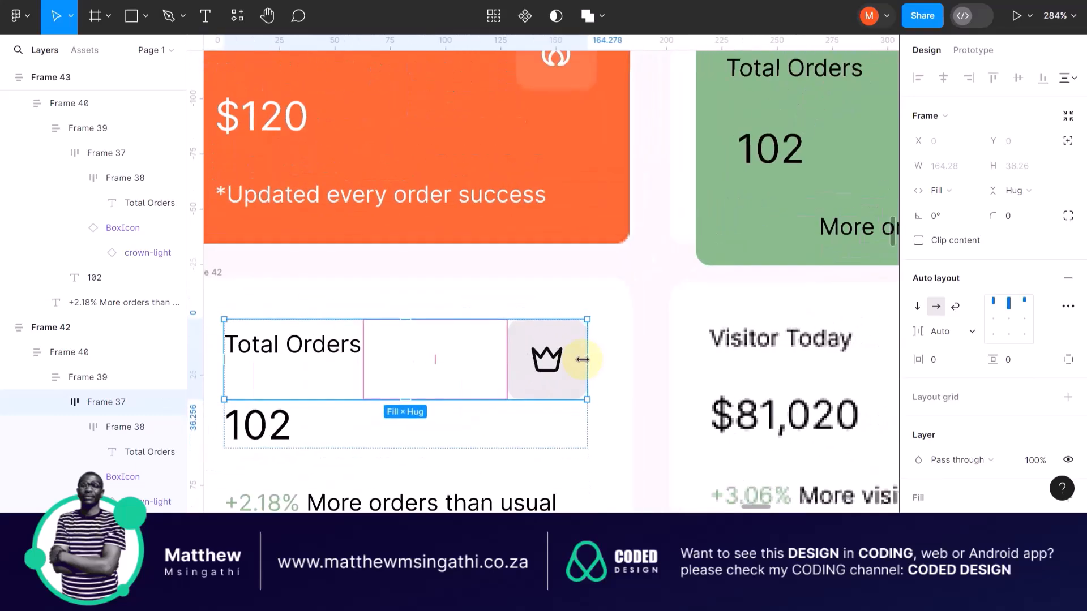
scroll(589, 357, "down", 2)
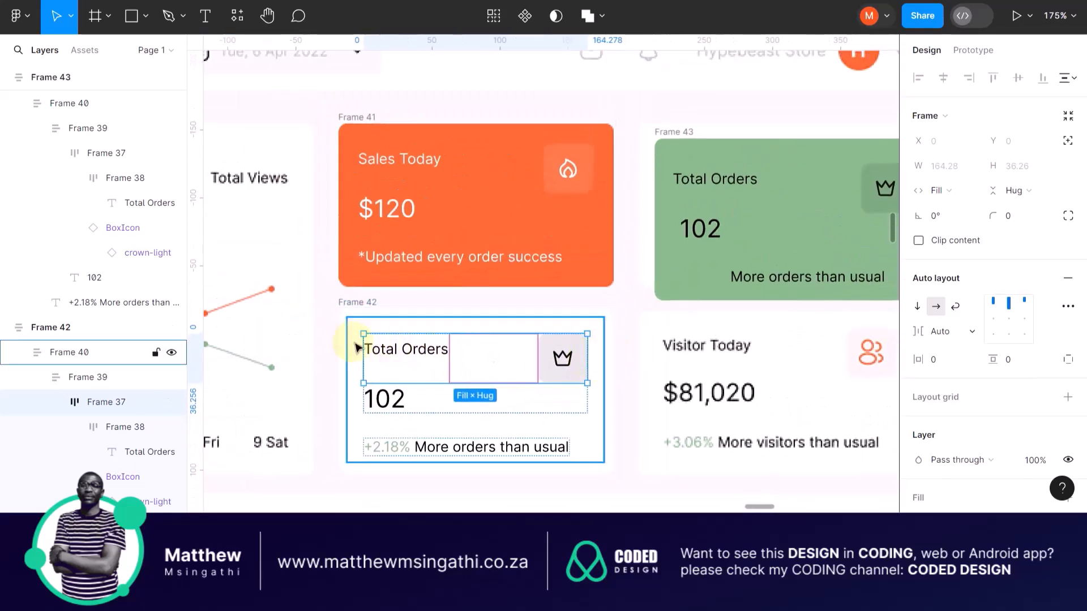
scroll(510, 358, "up", 3)
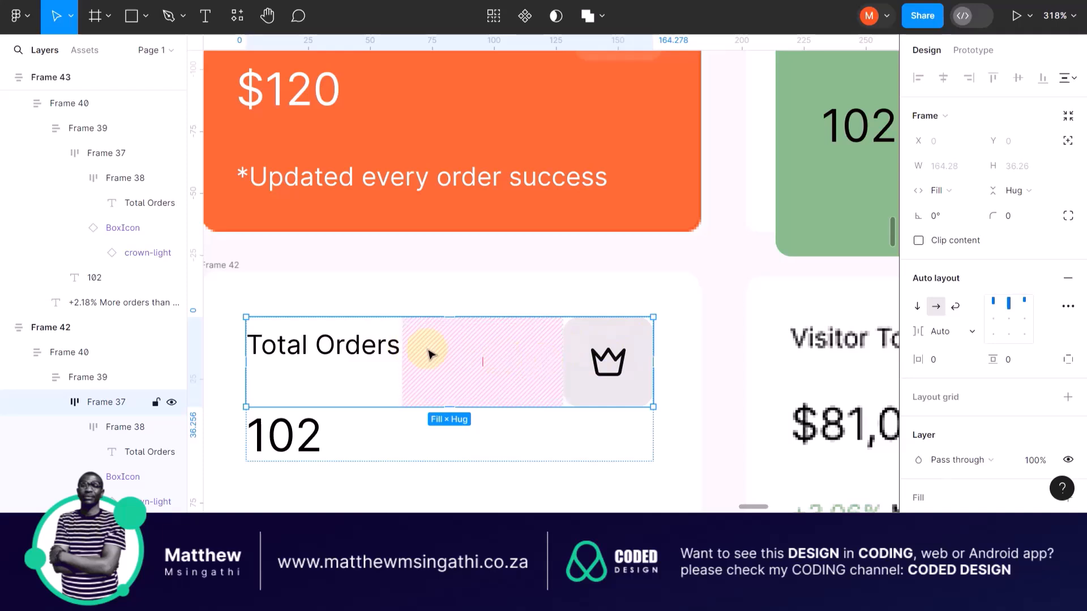
left_click(380, 352)
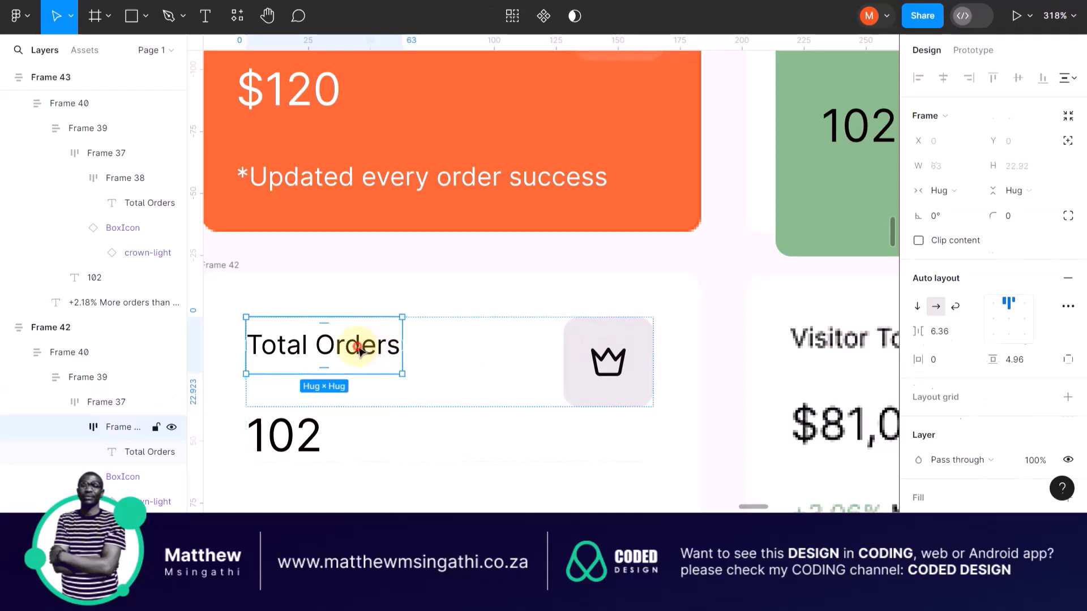
left_click(354, 347)
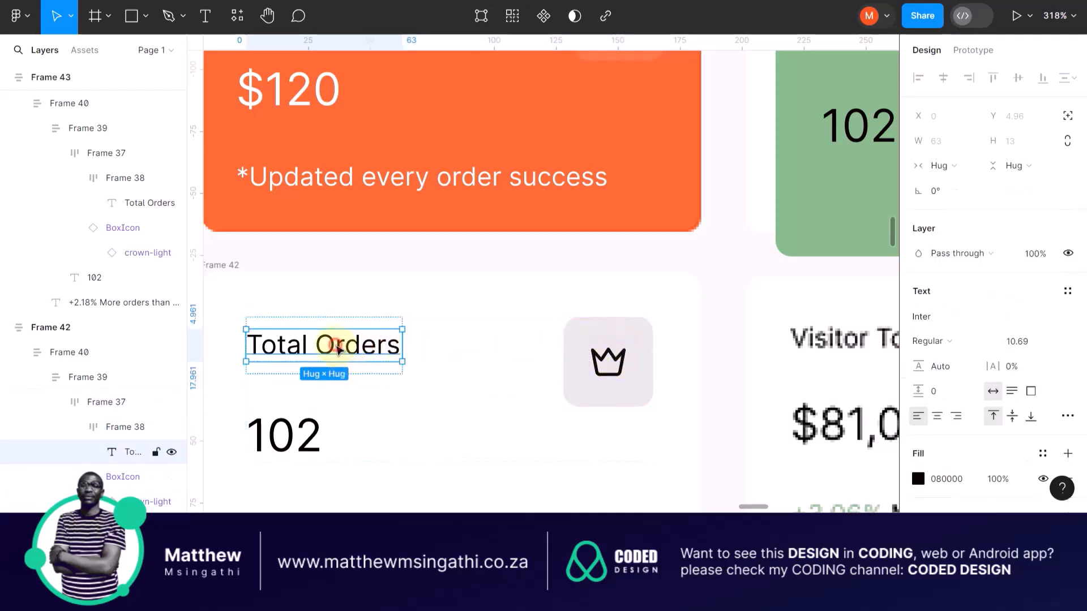
double_click(339, 345)
left_click(341, 345)
type("nbb")
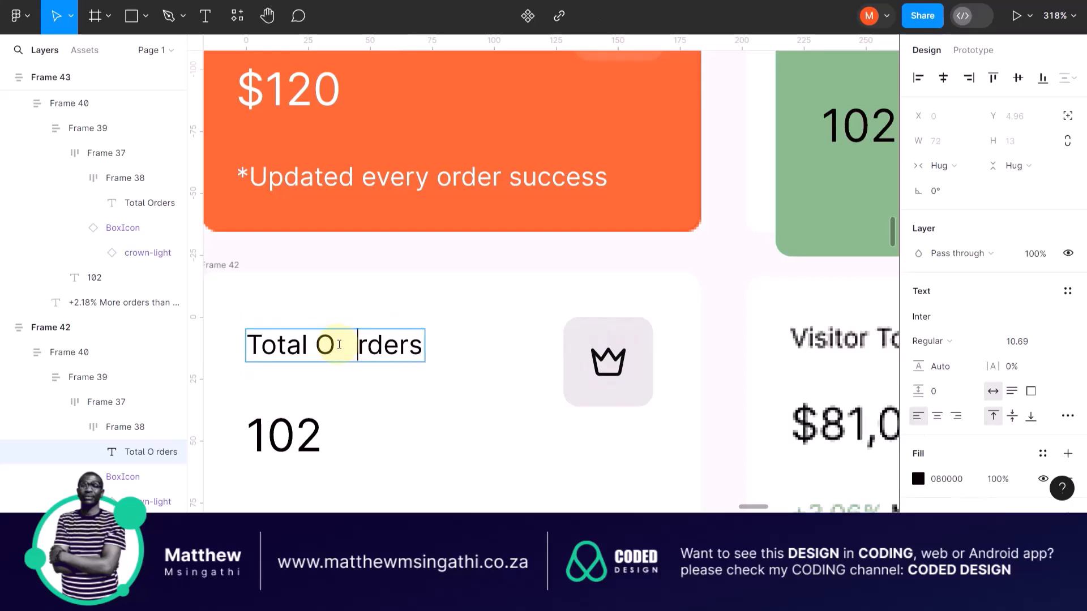
key("BackSpace")
key("BackSpace")
key("BackSpace")
key("BackSpace")
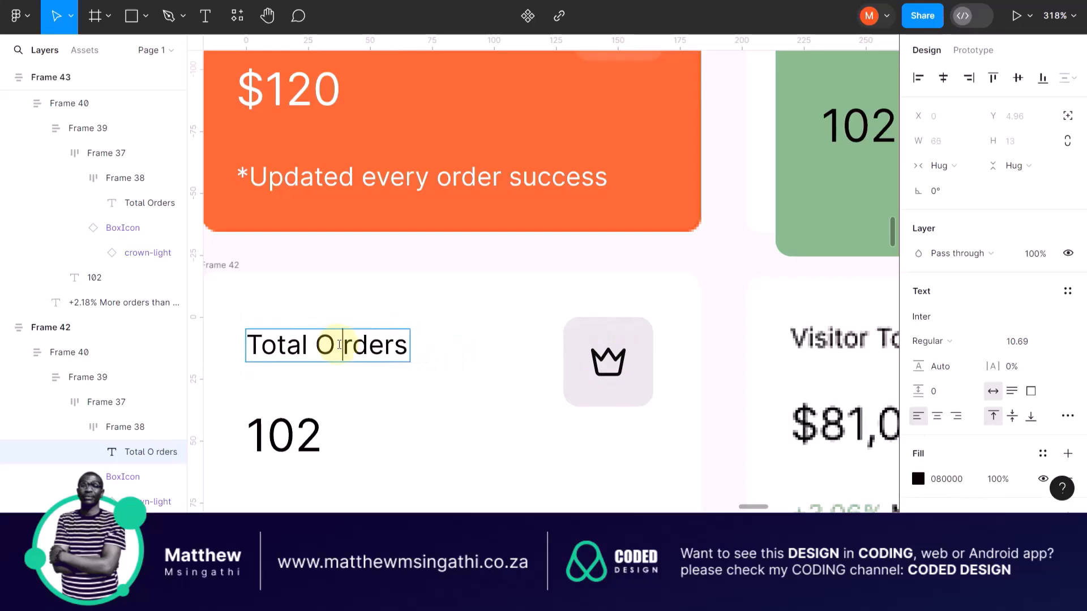
scroll(338, 345, "down", 5)
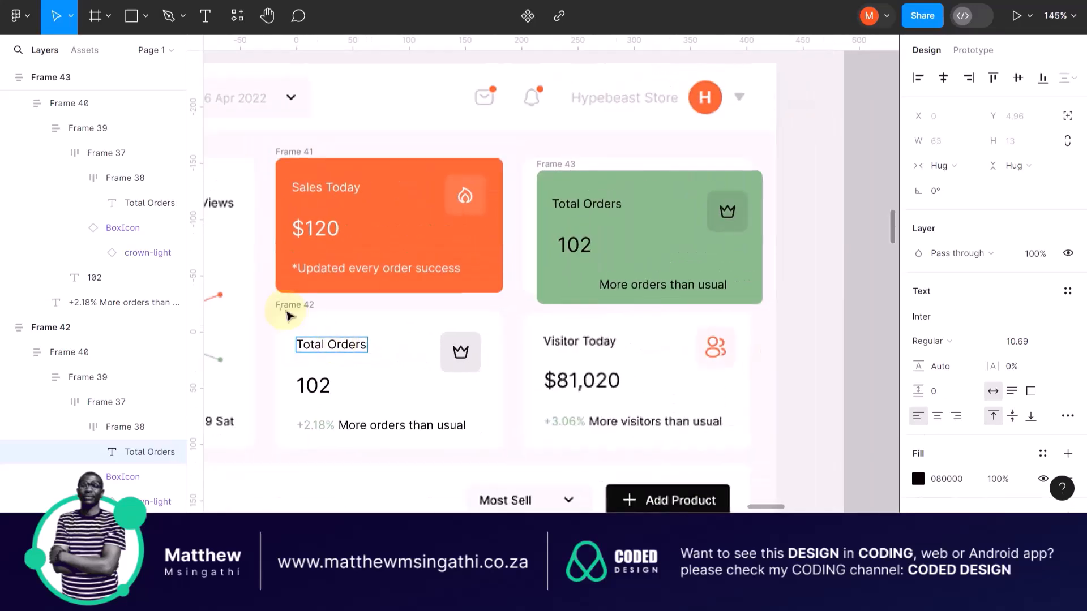
key("Escape")
- Delete the contents of the green Total Orders card copy and the green card frame itself
left_click(608, 226)
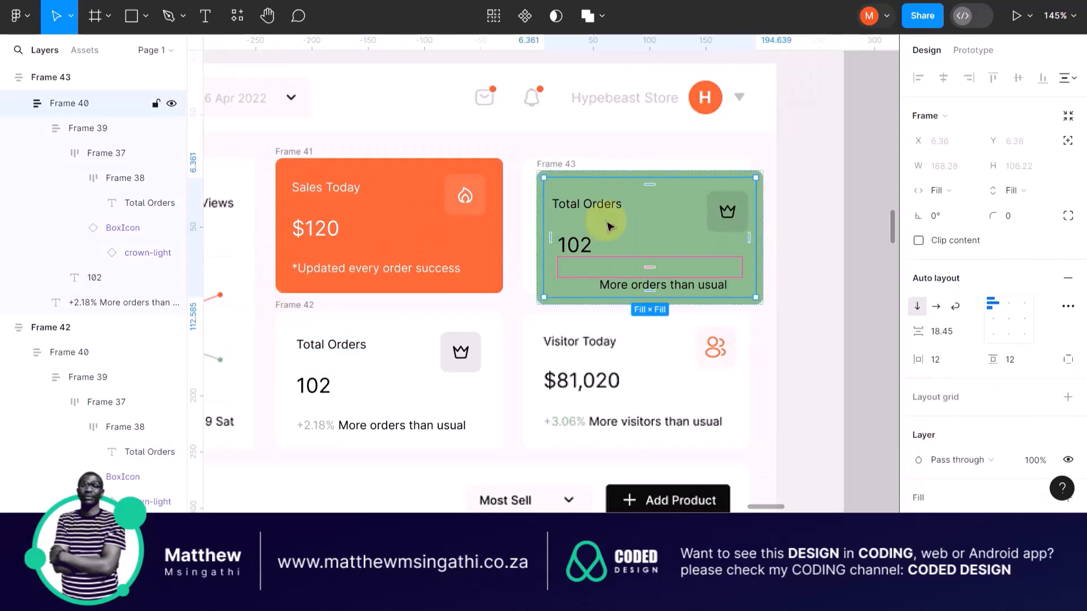
key("Delete")
left_click(561, 165)
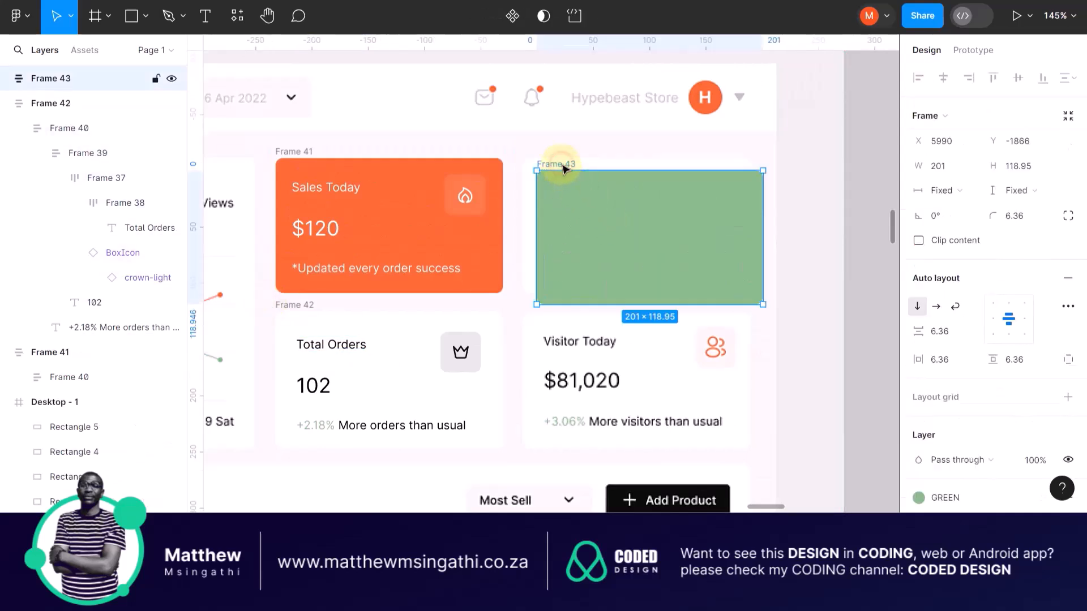
key("Delete")
- Duplicate the white Total Orders card and move the copy over the reference Total Earning card, to about X 5991, Y -1866
left_click(296, 306)
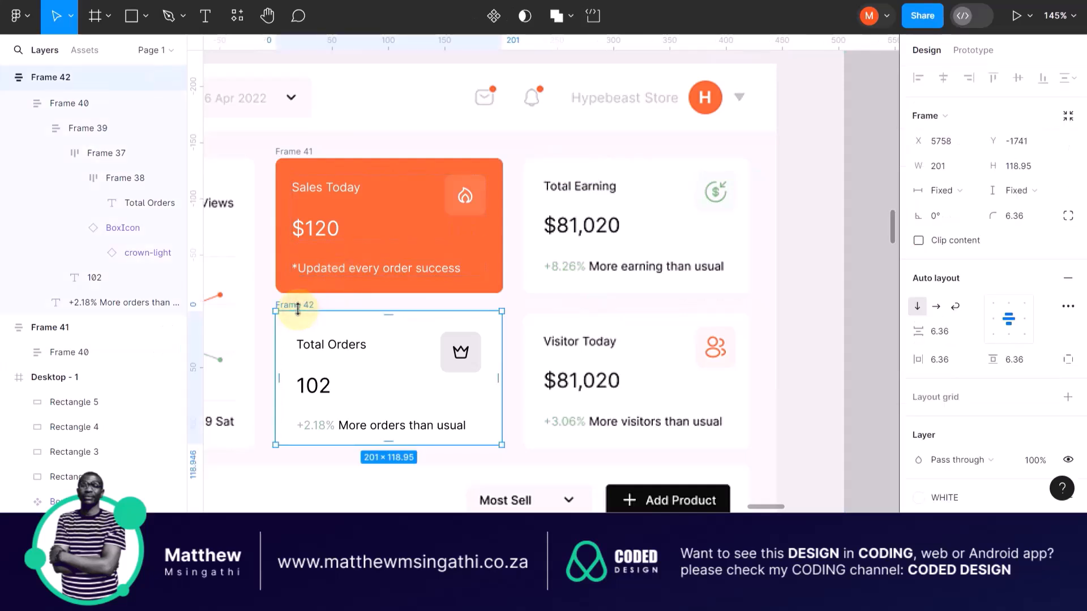
key("ctrl+d")
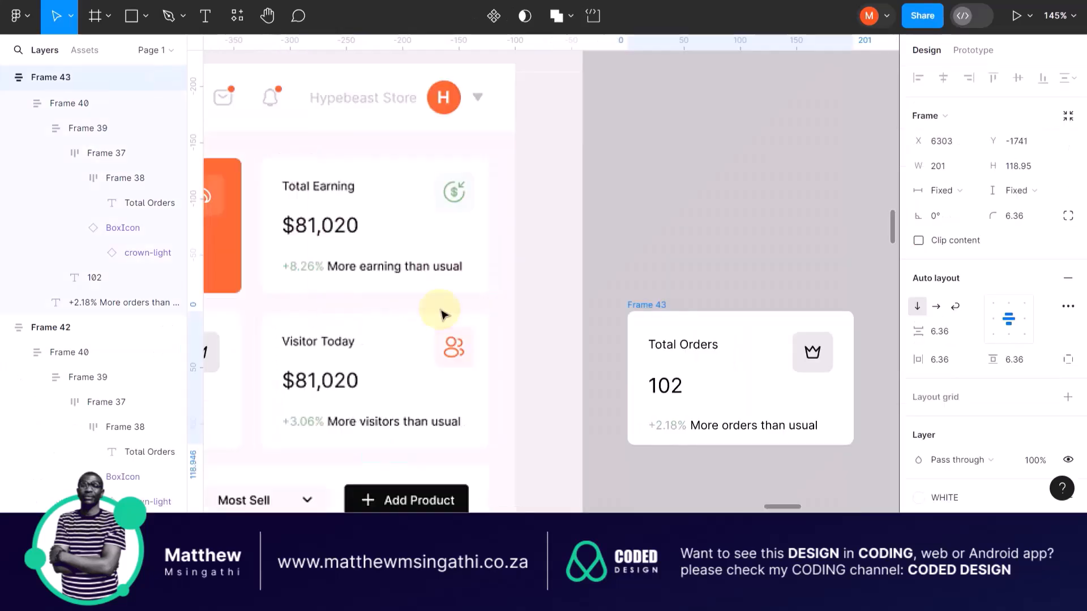
left_click_drag(650, 307, 364, 204)
scroll(361, 204, "left", 4)
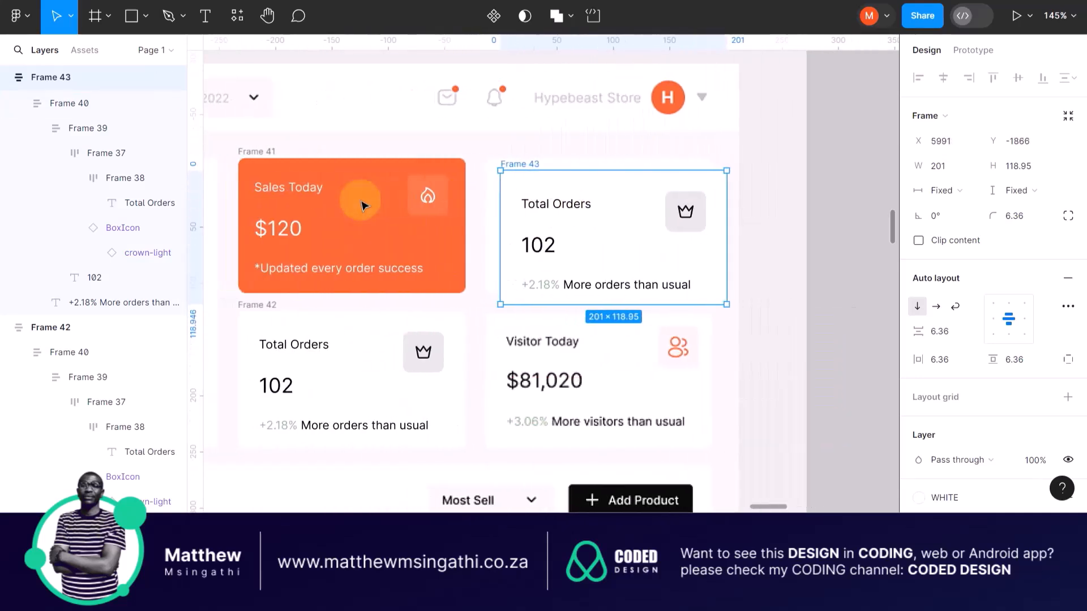
- Change the fill of the new Total Orders card copy beside Sales Today to the ORANGE colour style
left_click(362, 204)
left_click(519, 164)
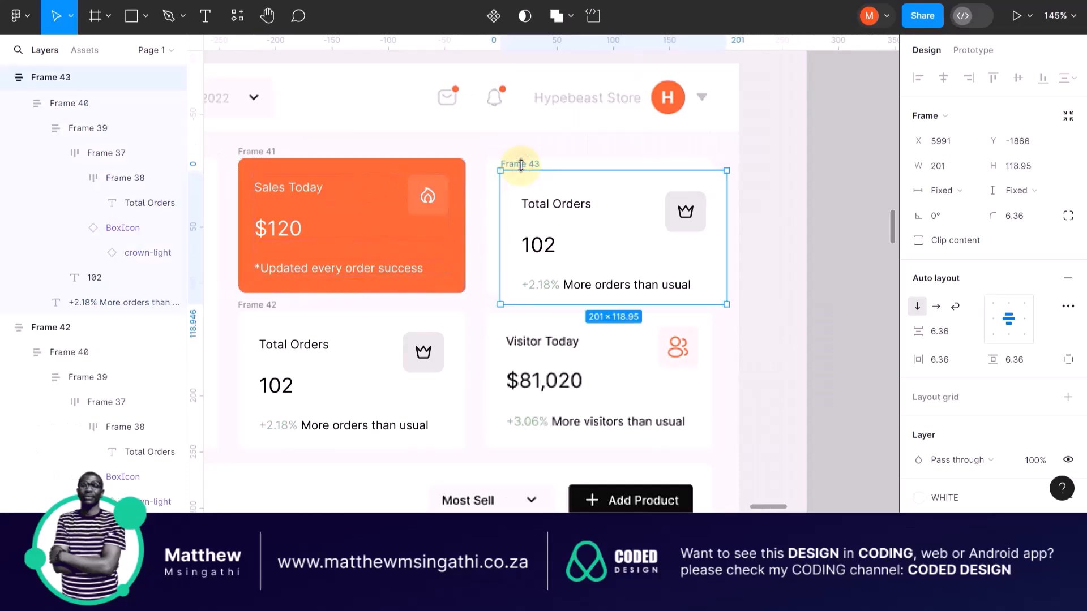
scroll(937, 395, "down", 5)
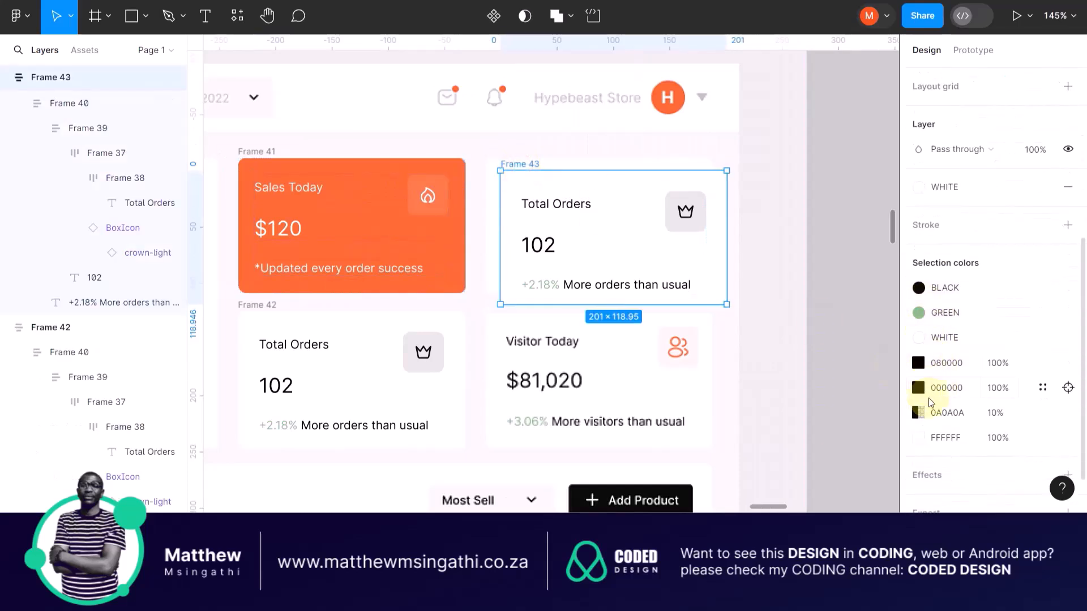
scroll(929, 400, "down", 2)
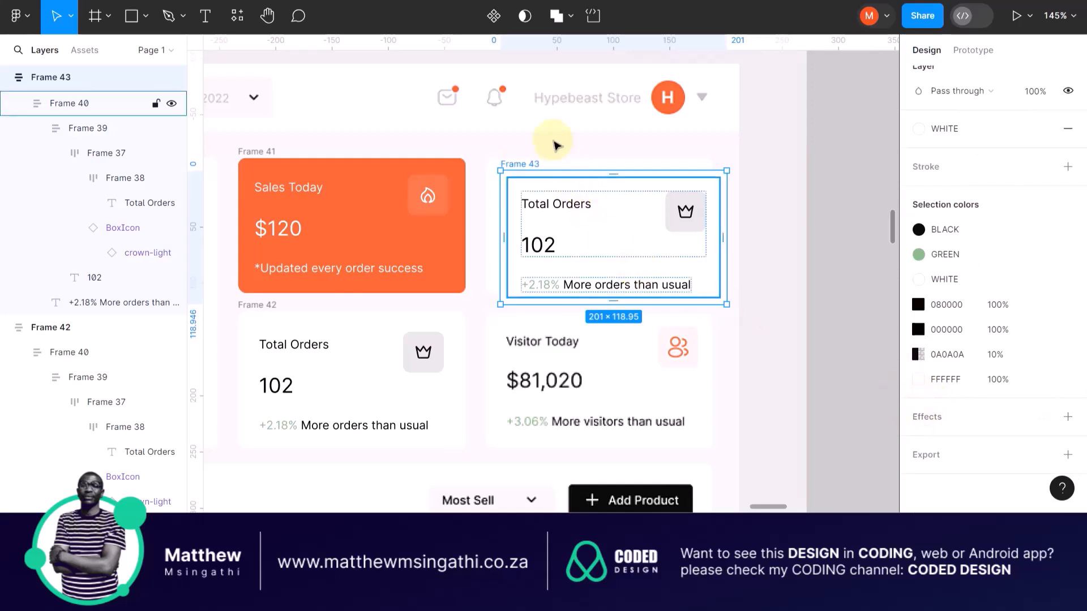
left_click(534, 160)
left_click(513, 164)
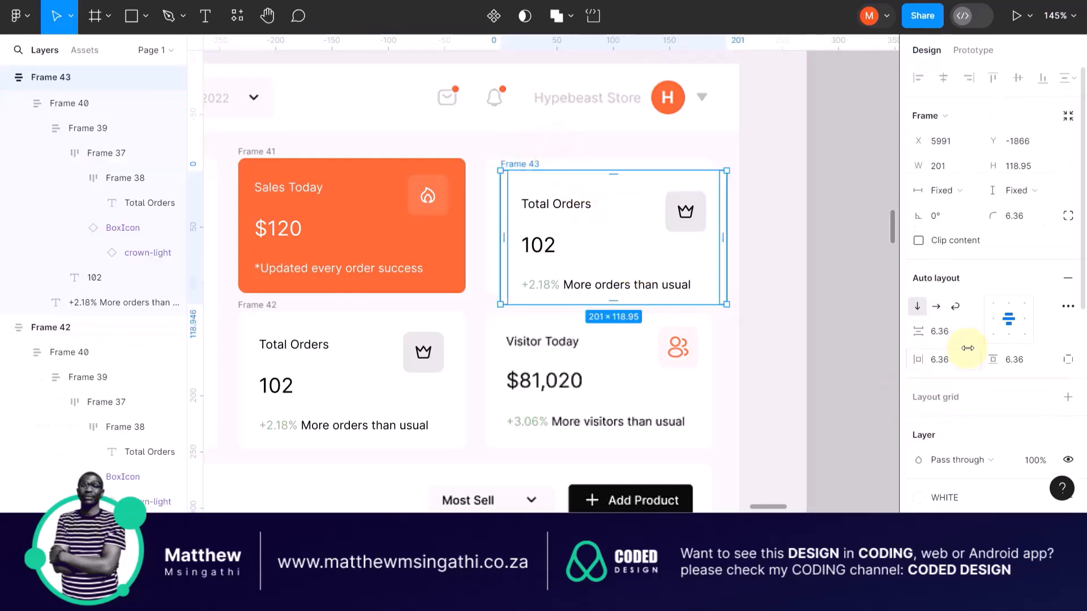
scroll(967, 348, "down", 3)
scroll(968, 348, "up", 1)
left_click(931, 295)
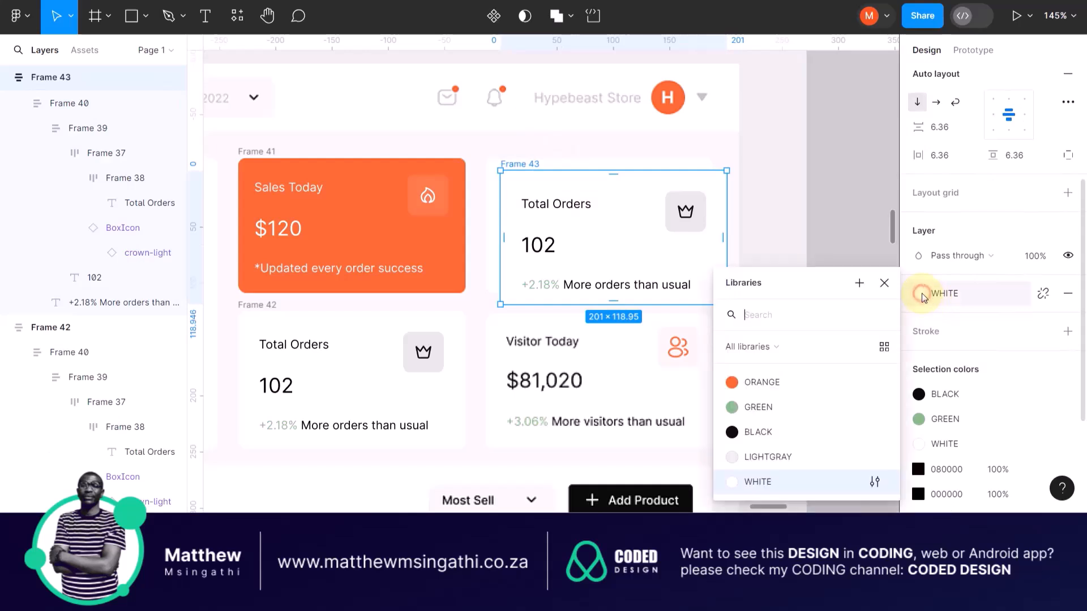
left_click(734, 382)
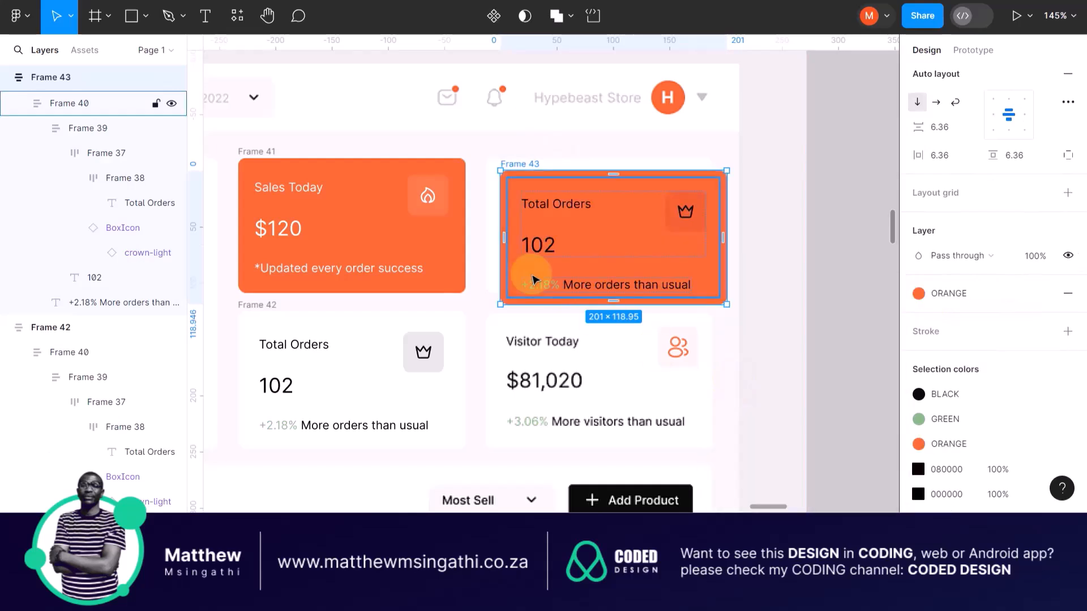
- Replace the Total Orders title on the orange card copy with Sales Today
scroll(531, 274, "up", 3)
scroll(562, 175, "left", 3)
scroll(563, 175, "up", 1)
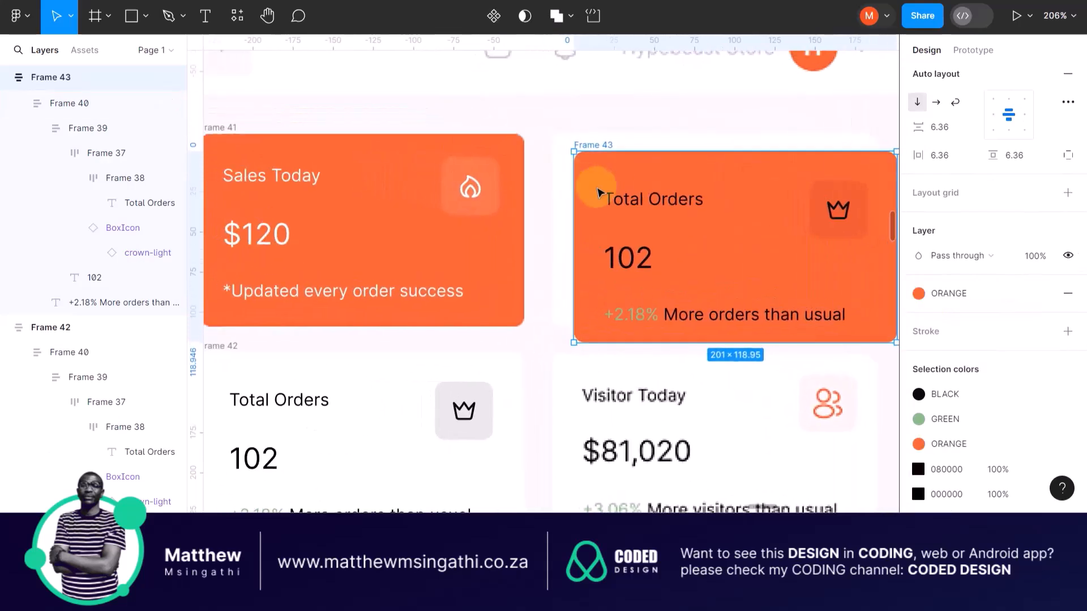
double_click(628, 202)
double_click(629, 200)
double_click(627, 200)
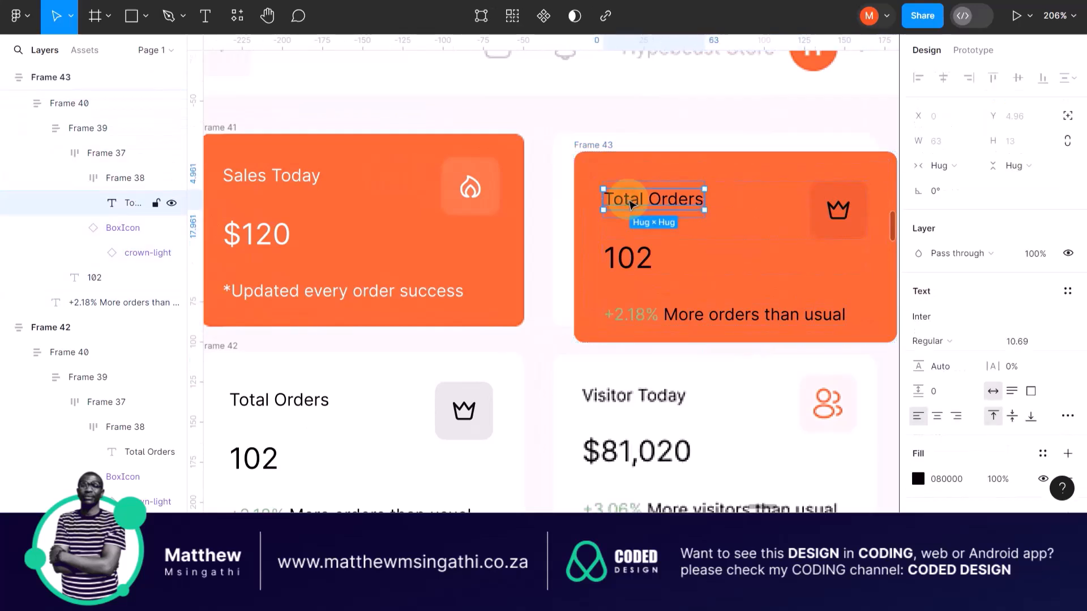
double_click(627, 200)
type("S")
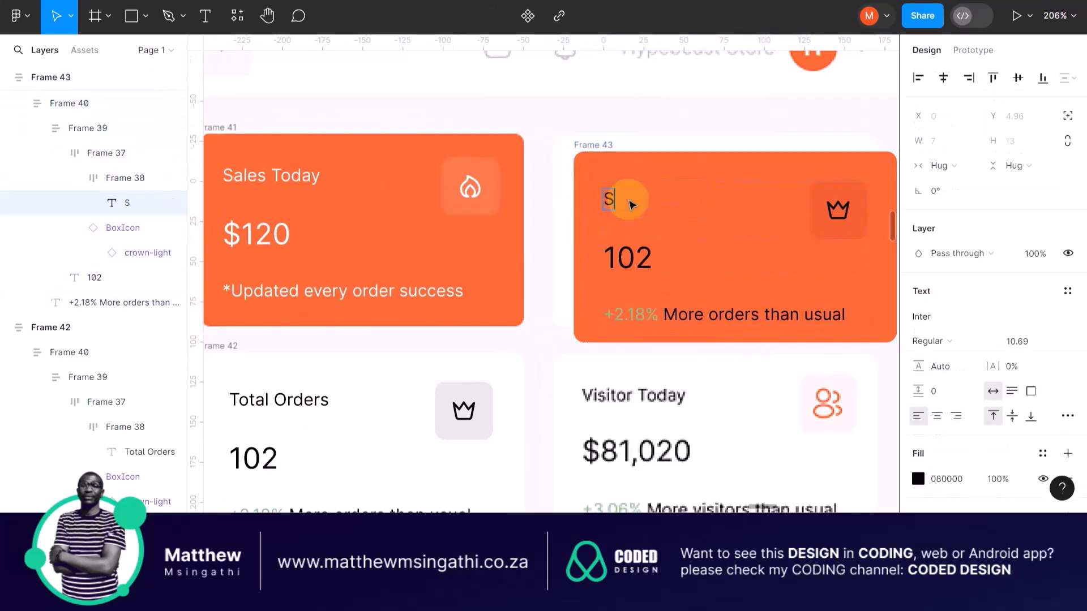
type("ales Today")
key("Escape")
- Switch the IconType of the orange card copy's crown BoxIcon to WHITE
left_click(838, 209)
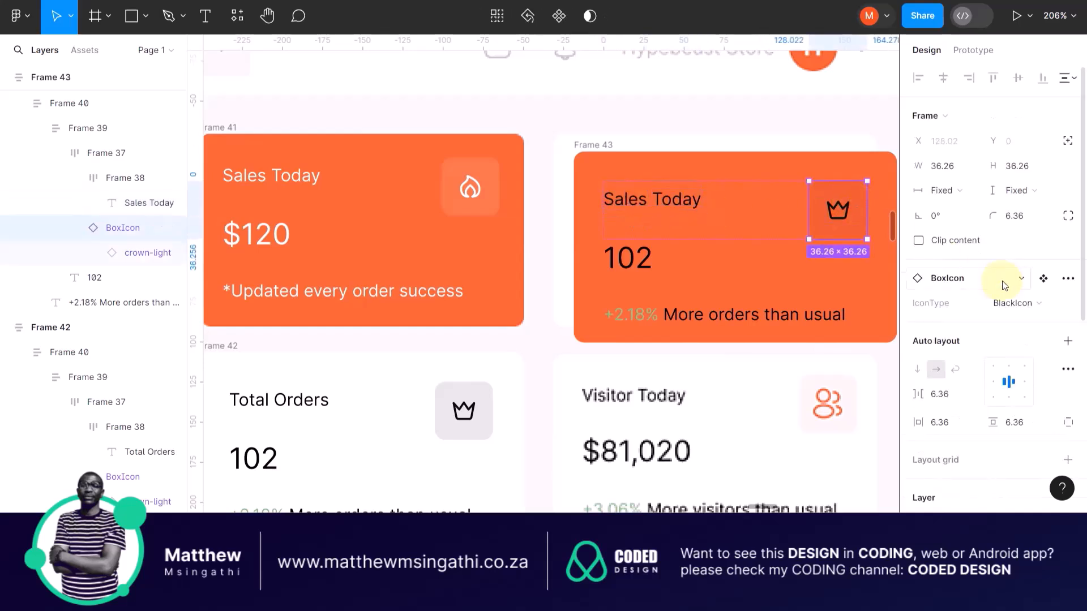
left_click(1043, 306)
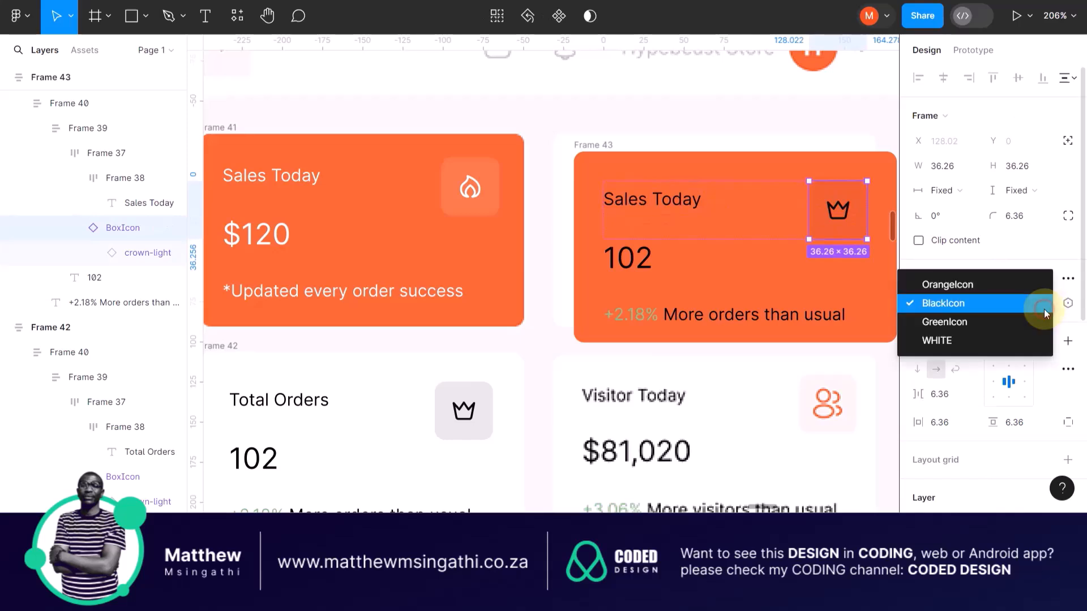
left_click(950, 341)
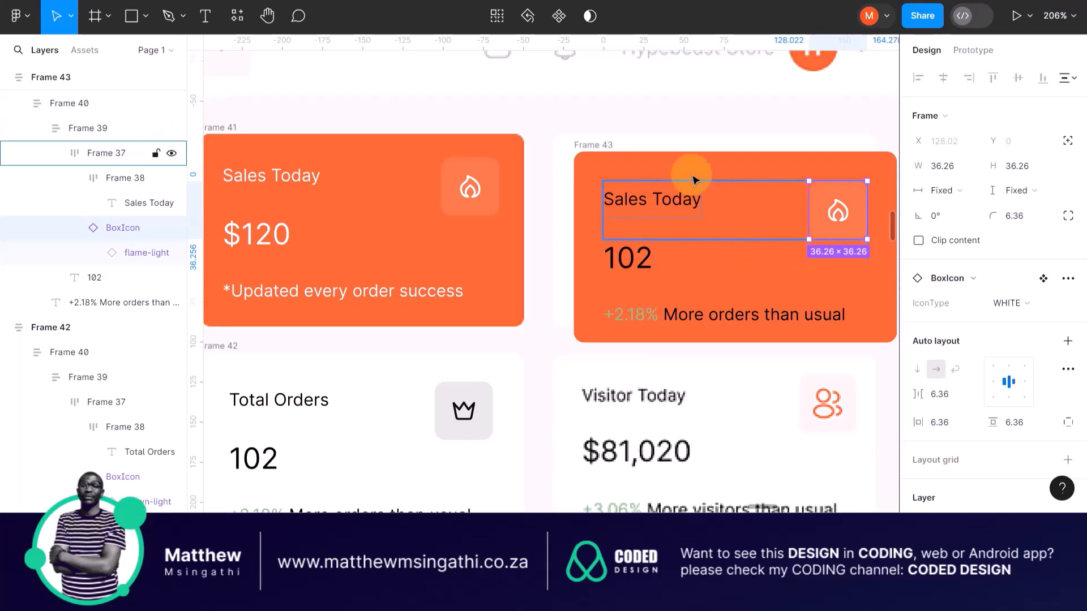
left_click(657, 128)
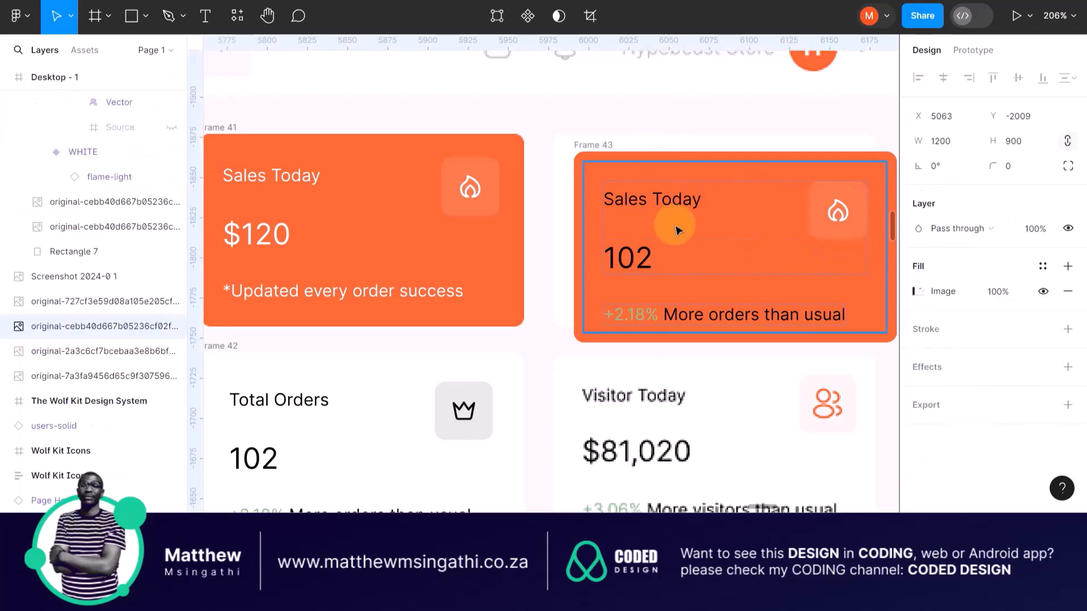
- Replace the 102 figure on the orange card copy with R120
left_click(628, 267)
left_click(628, 262)
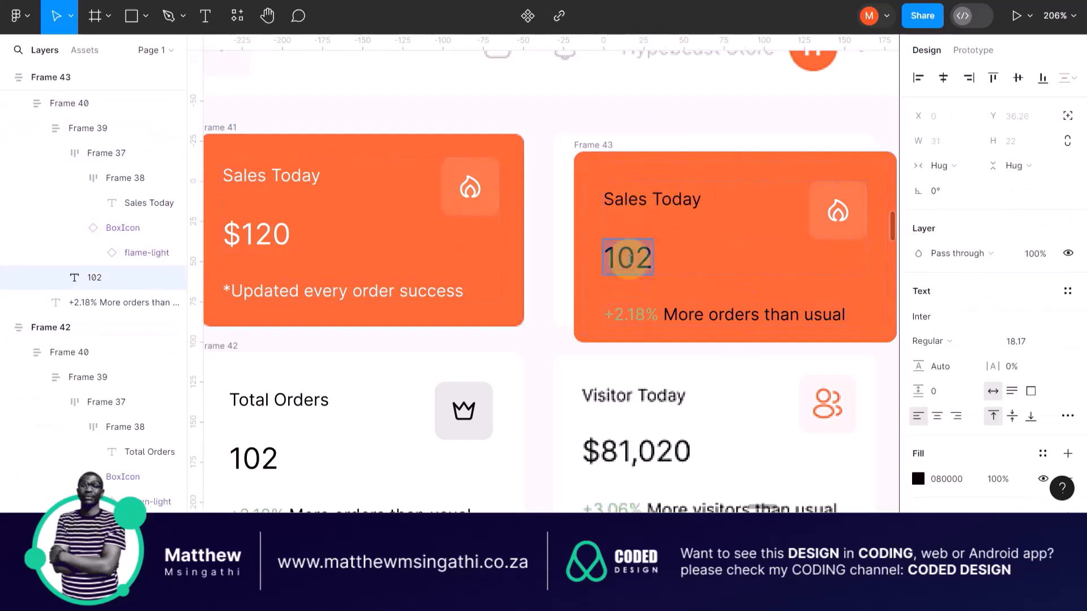
type("$")
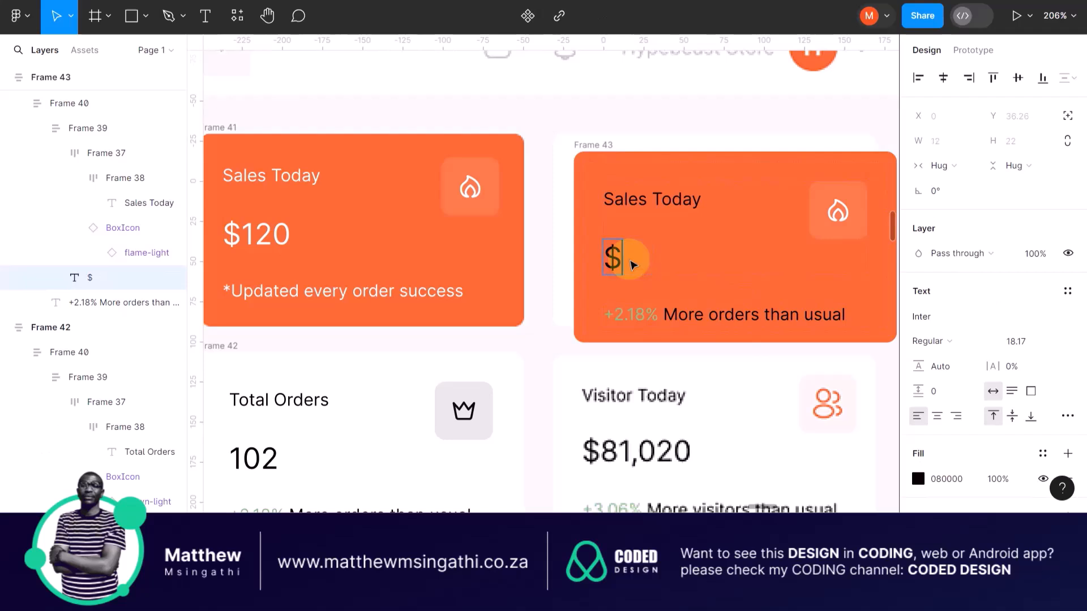
type("120")
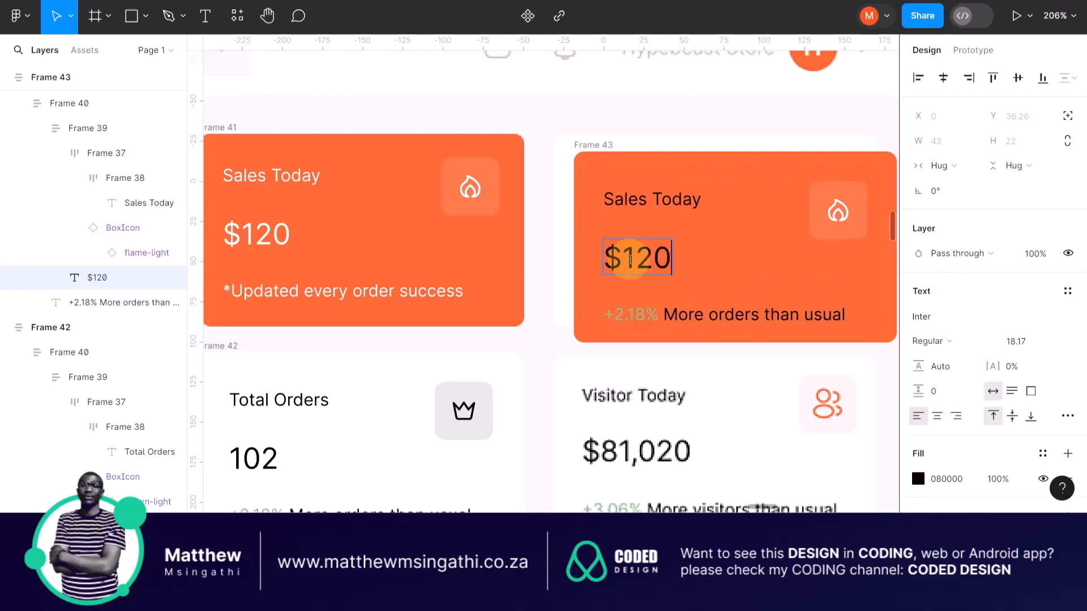
left_click(622, 255)
key("BackSpace")
type("R")
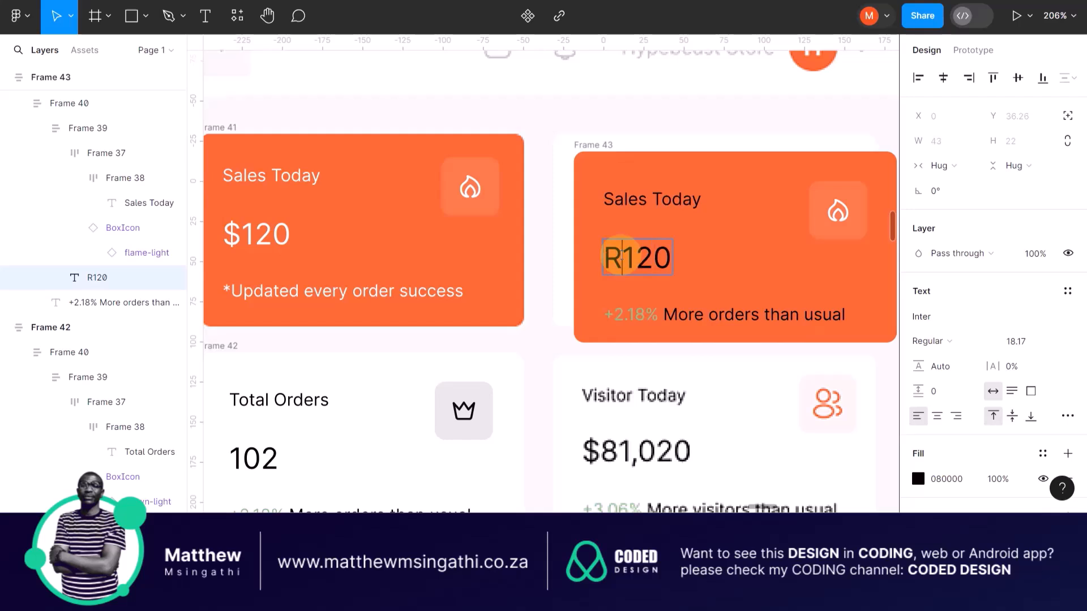
key("Escape")
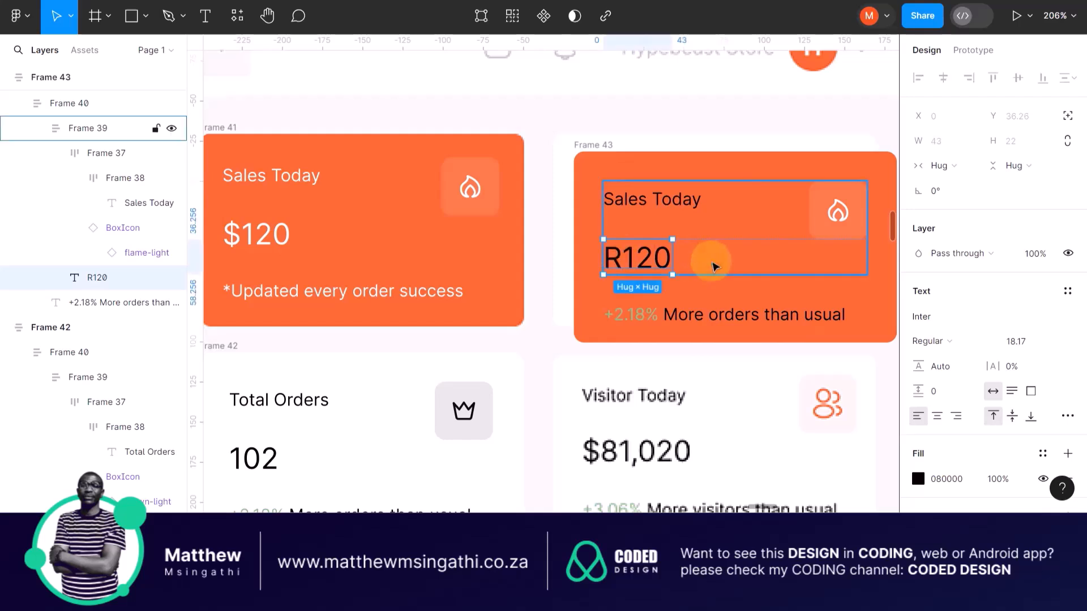
- Replace the orange R120 card's bottom caption with "Updated every order success" and set its fill to the LIGHTGRAY colour style
left_click(685, 313)
double_click(685, 312)
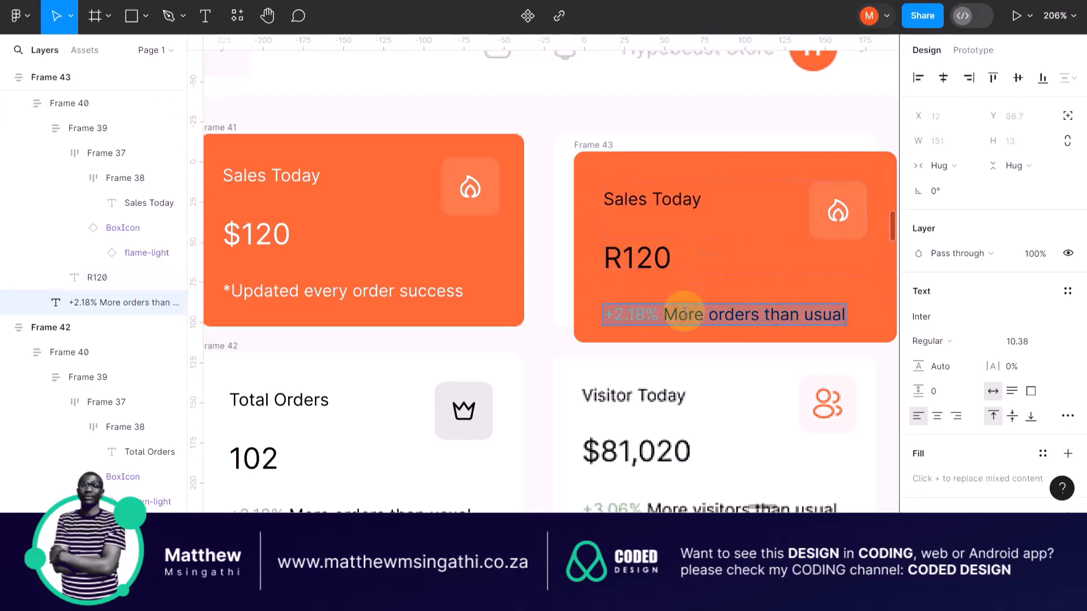
left_click(658, 321)
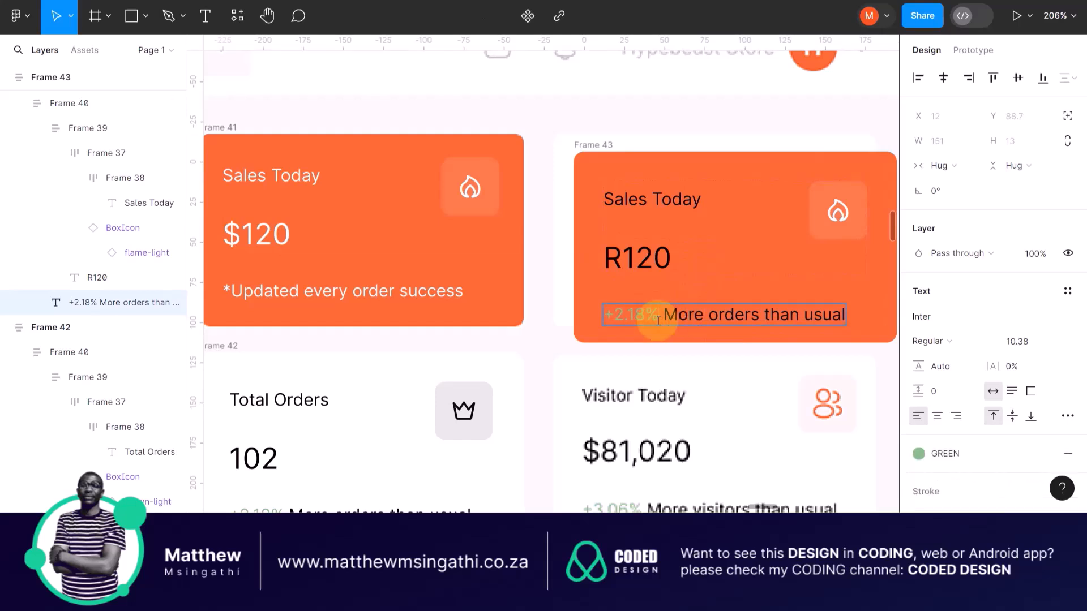
key("ctrl+a")
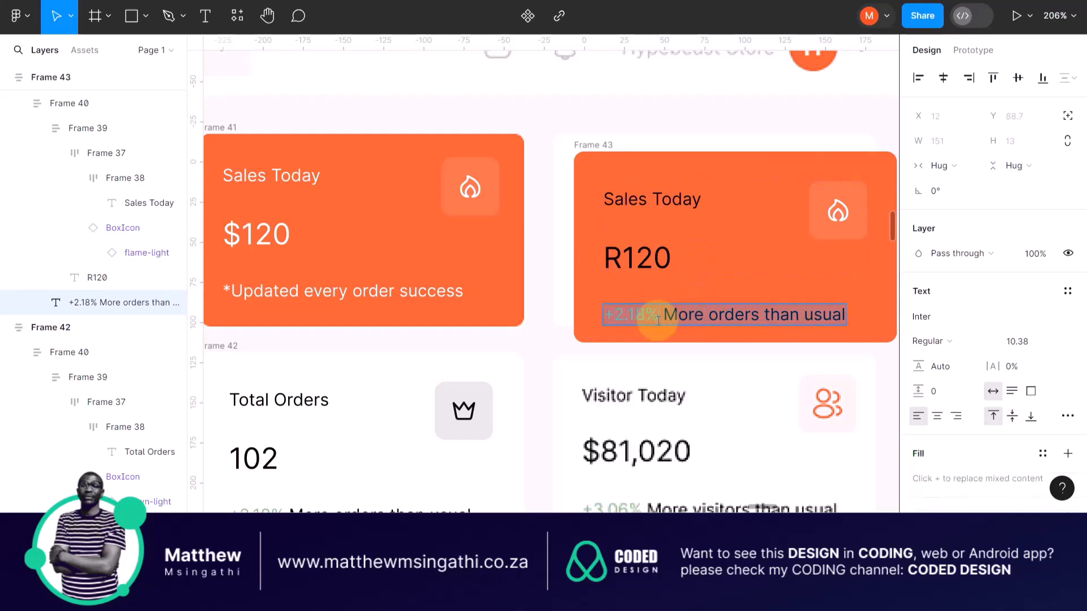
type("*")
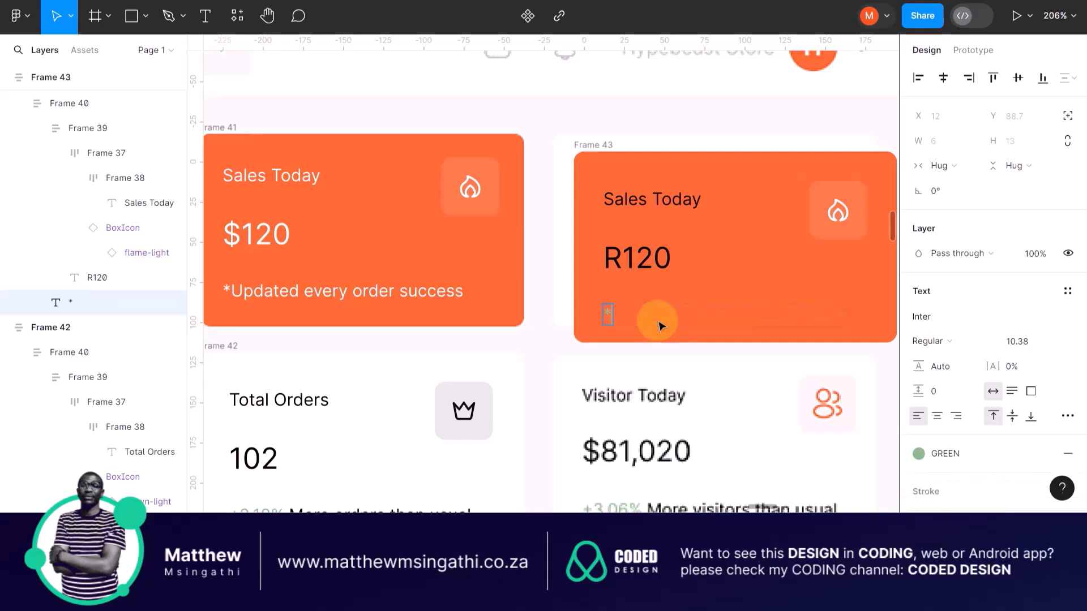
key("BackSpace")
type("Updated every o")
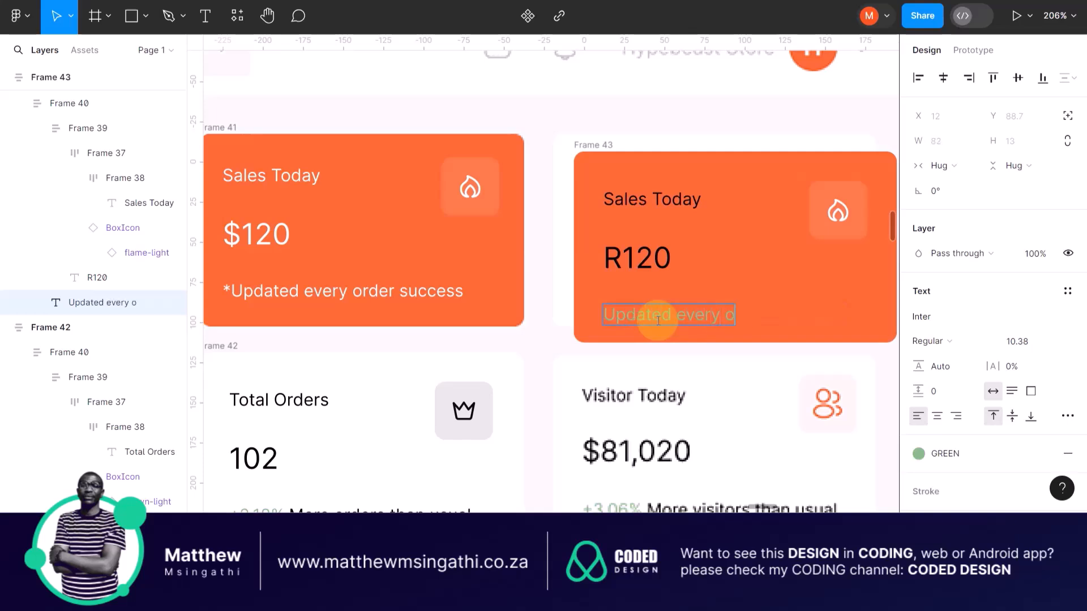
type("rder succe")
key("Escape")
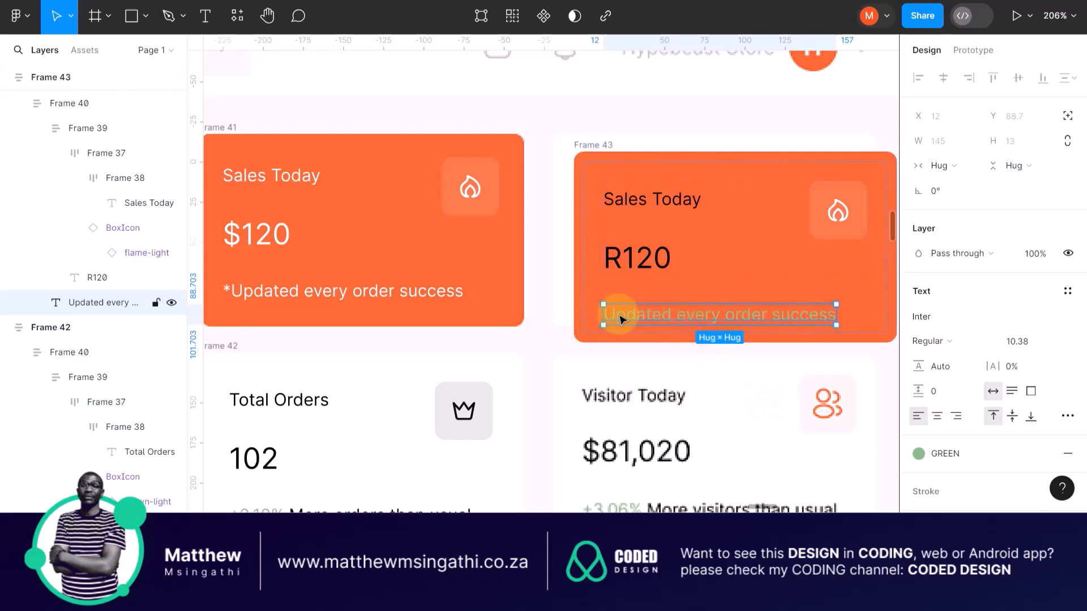
left_click(918, 455)
left_click(739, 455)
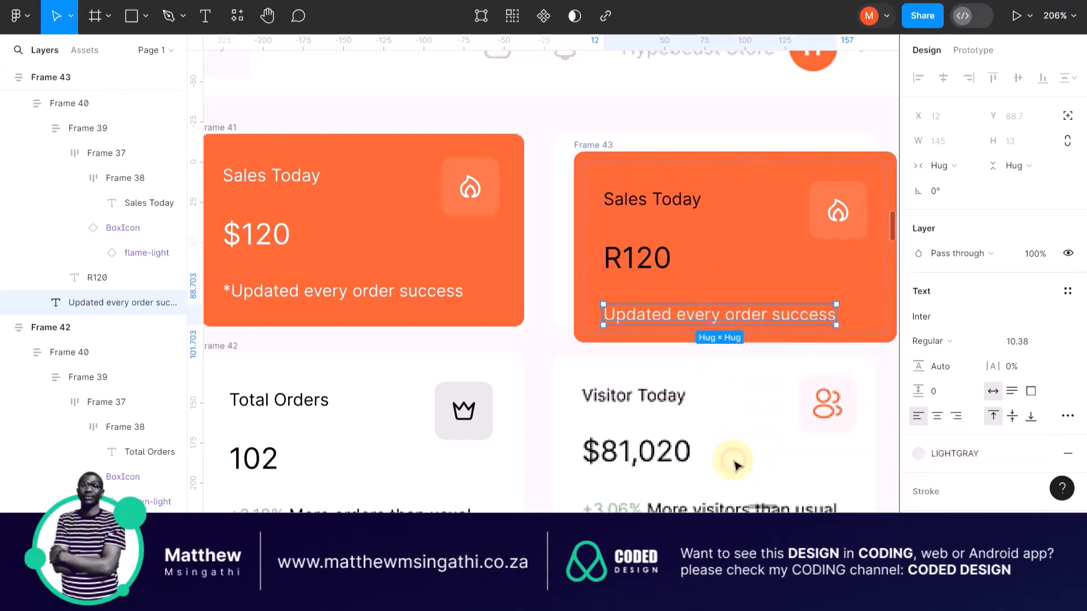
- Remove the black fill from the R120 figure on the orange card copy
left_click(641, 258)
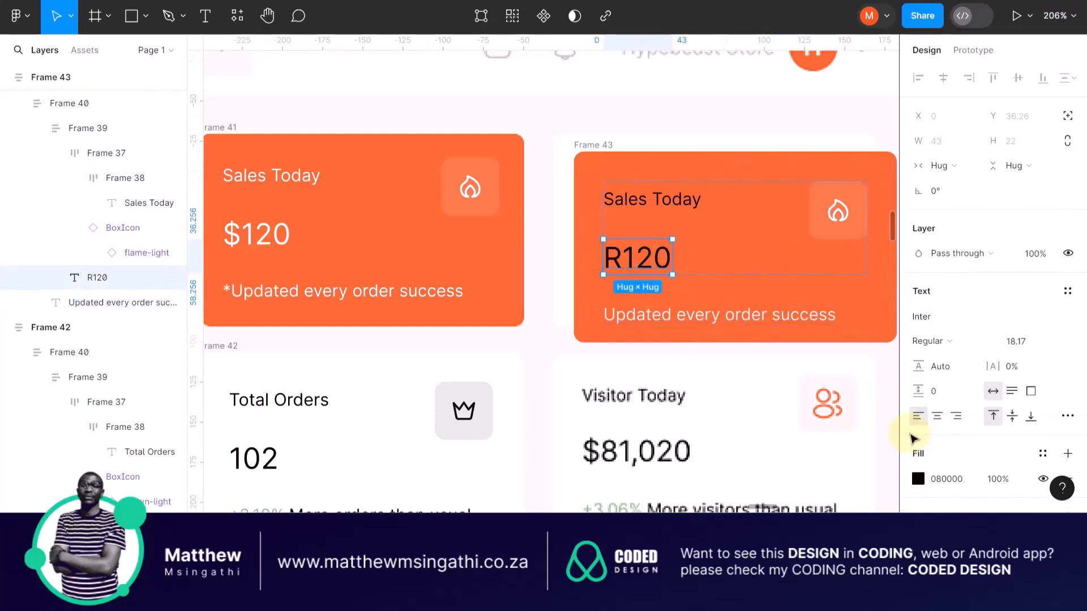
left_click(918, 476)
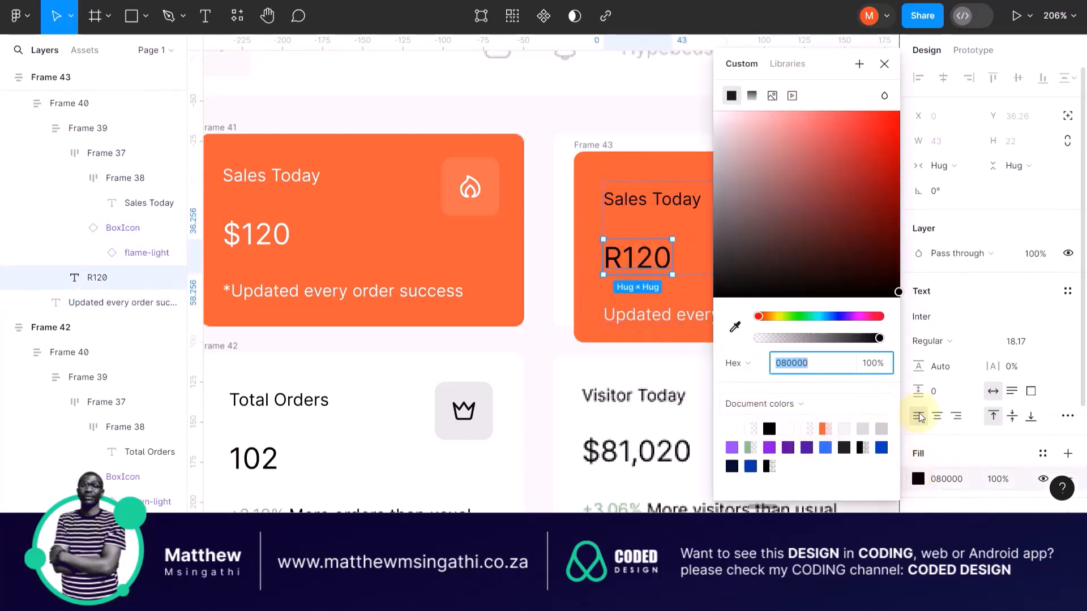
left_click(613, 337)
left_click(660, 248)
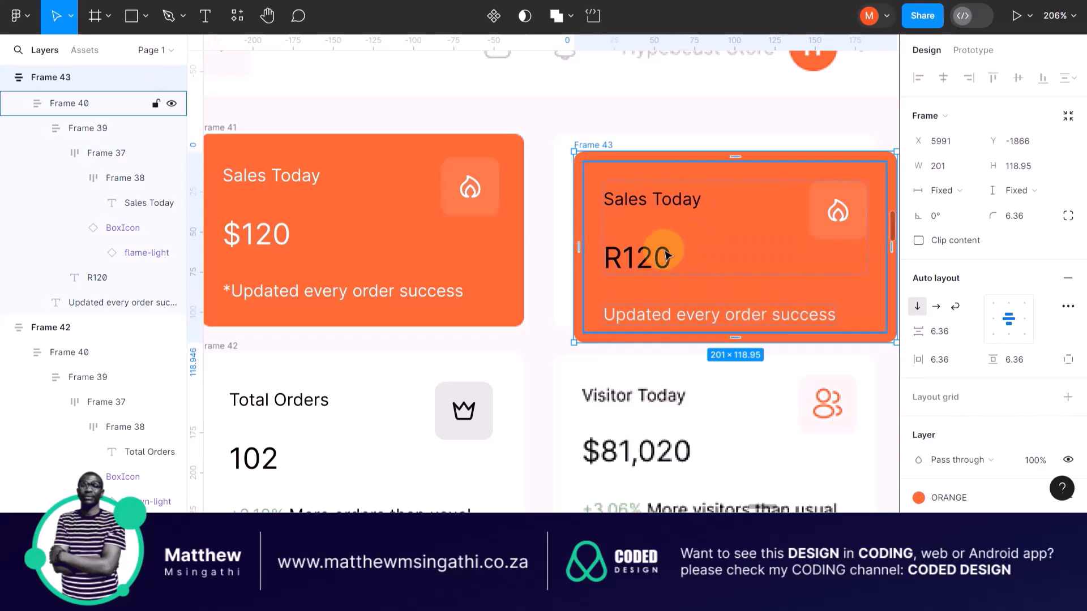
left_click(656, 259)
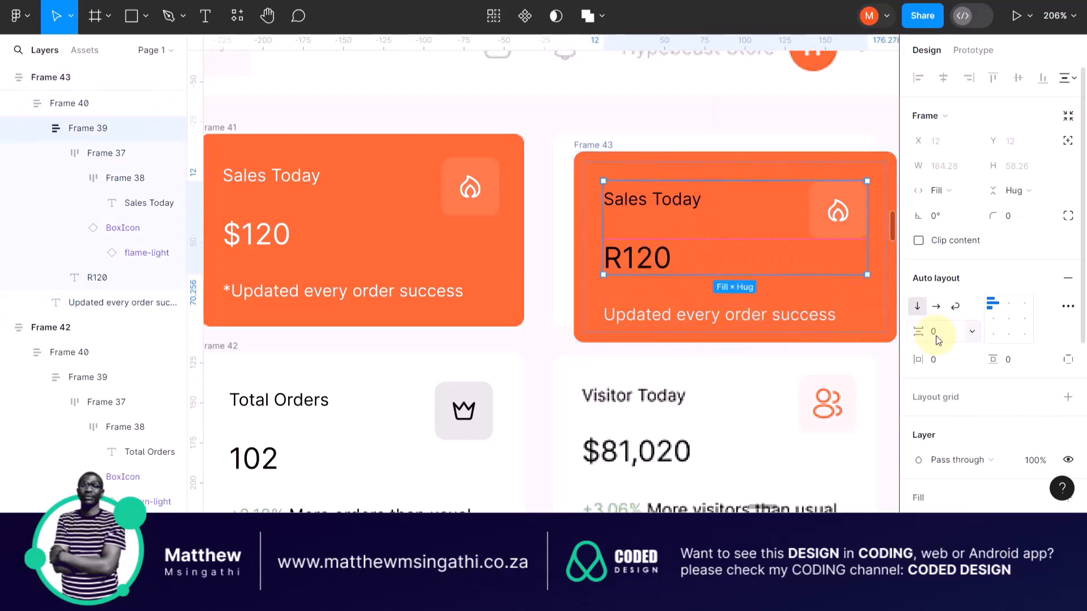
scroll(936, 335, "down", 3)
left_click(672, 262)
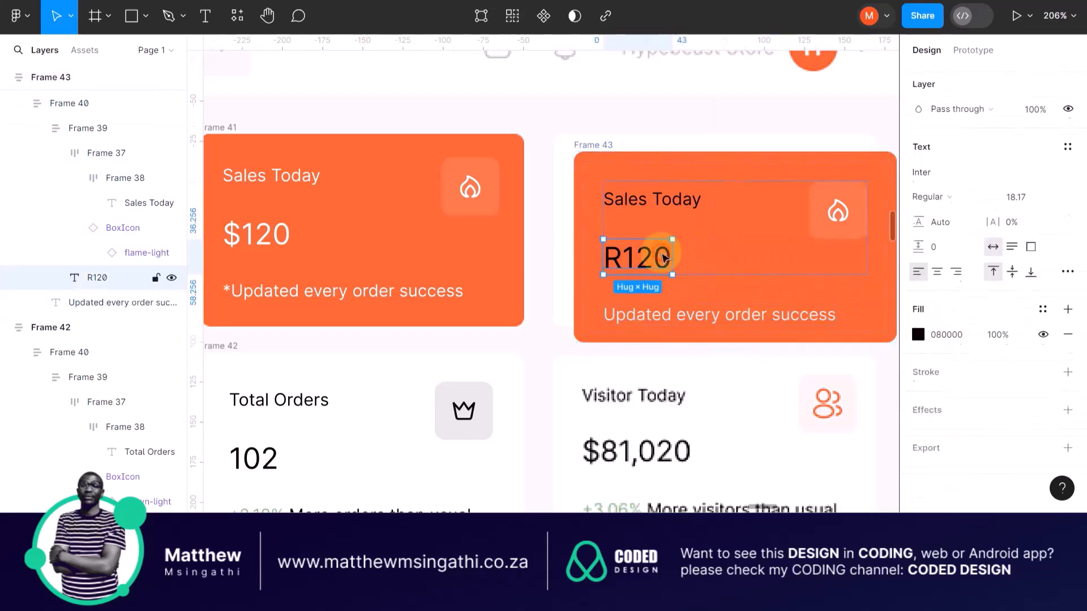
left_click(1066, 342)
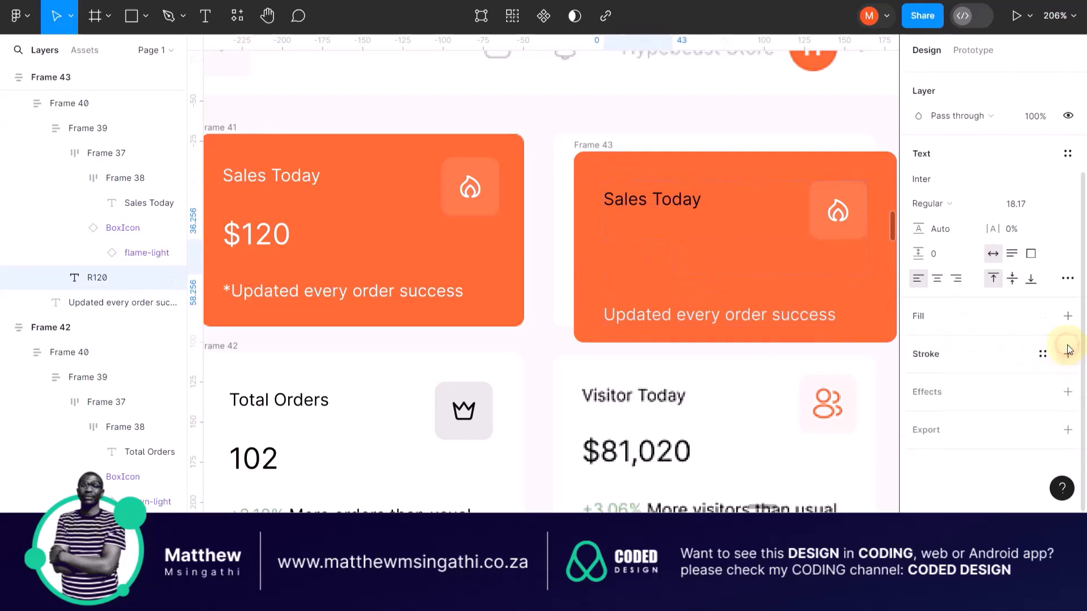
- Try the WHITE colour style as a stroke on the R120 figure and undo it
left_click(1043, 354)
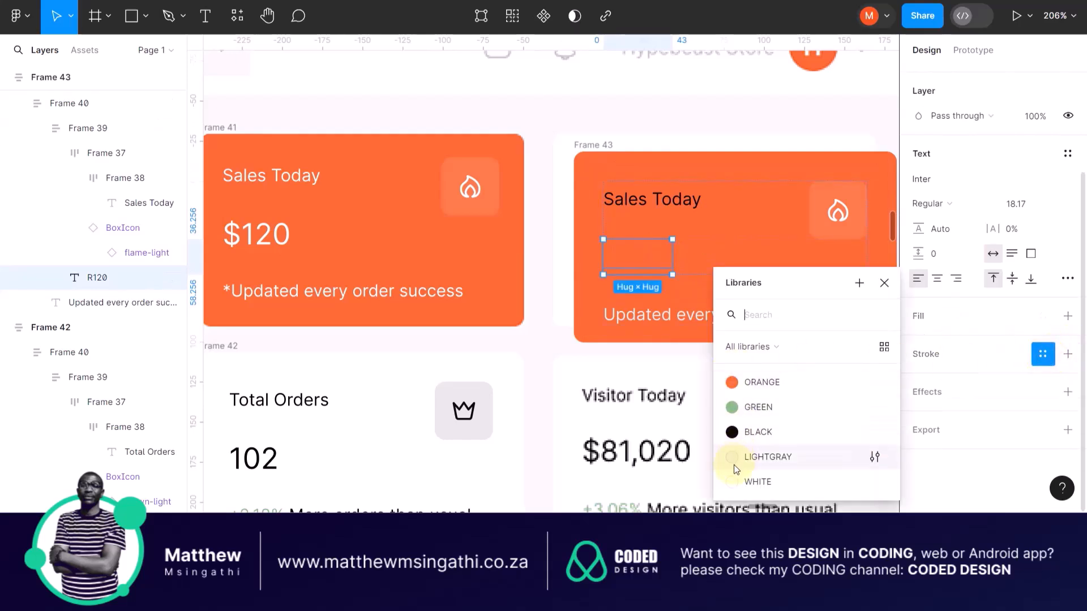
left_click(732, 482)
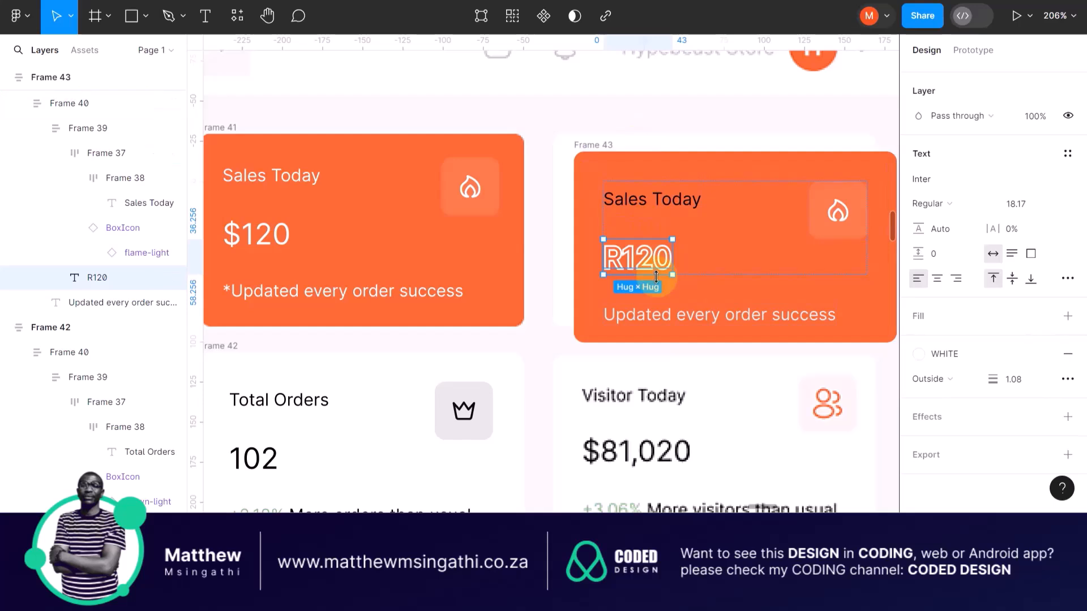
key("ctrl+z")
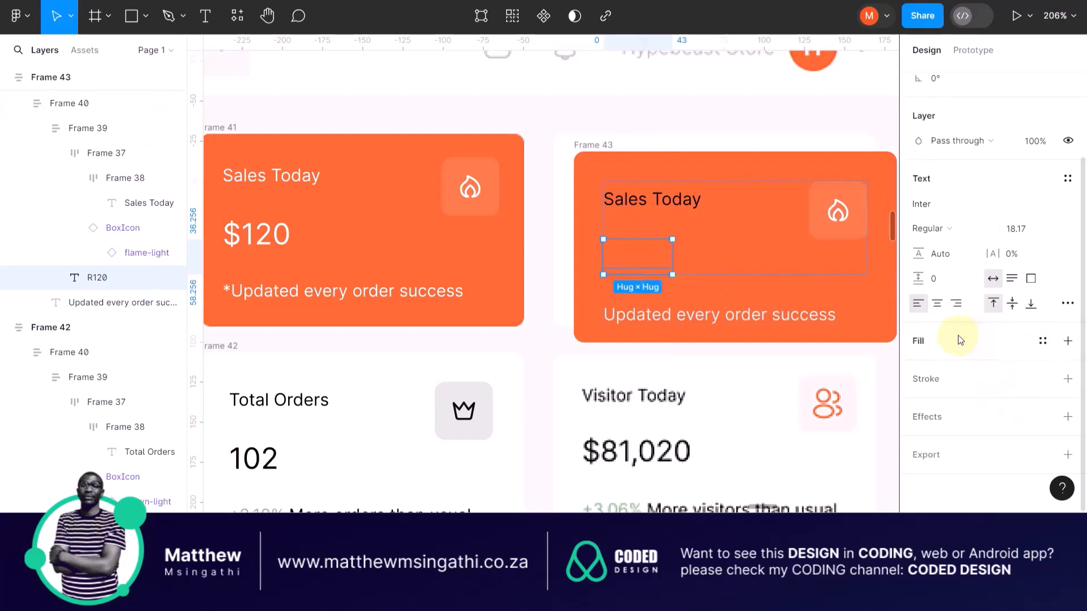
- Apply the WHITE colour style as the fill of the R120 figure and of the Sales Today title above it
left_click(1042, 342)
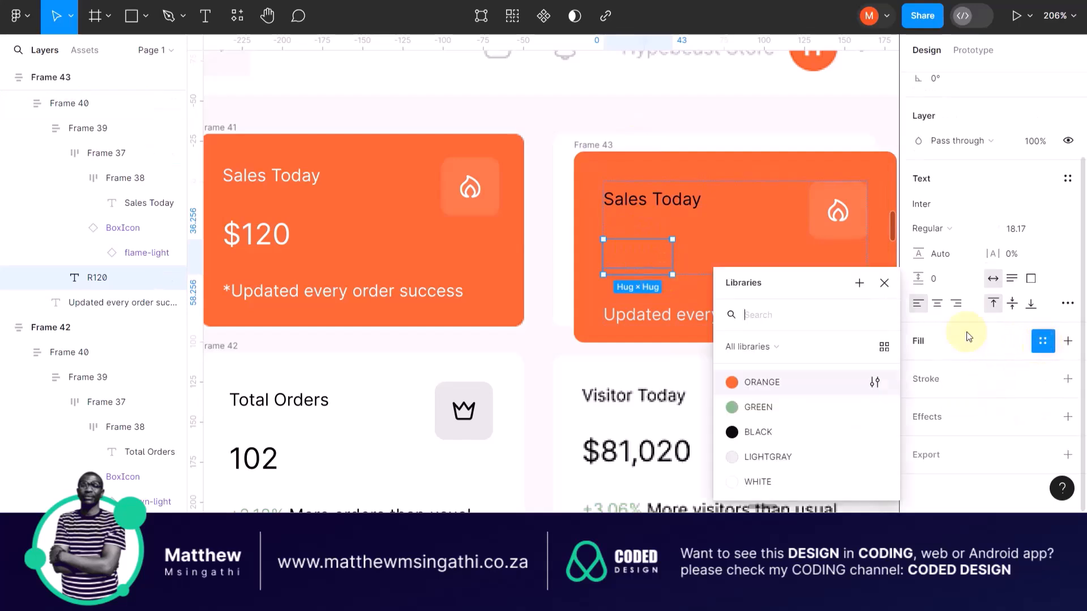
left_click(731, 486)
left_click(607, 191)
left_click(607, 192)
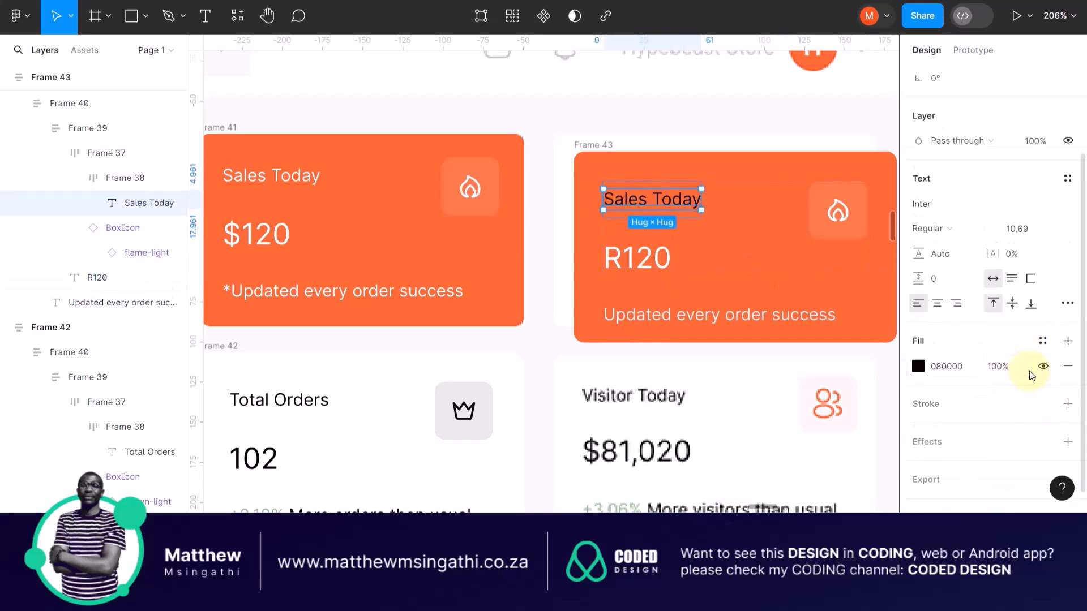
left_click(1067, 366)
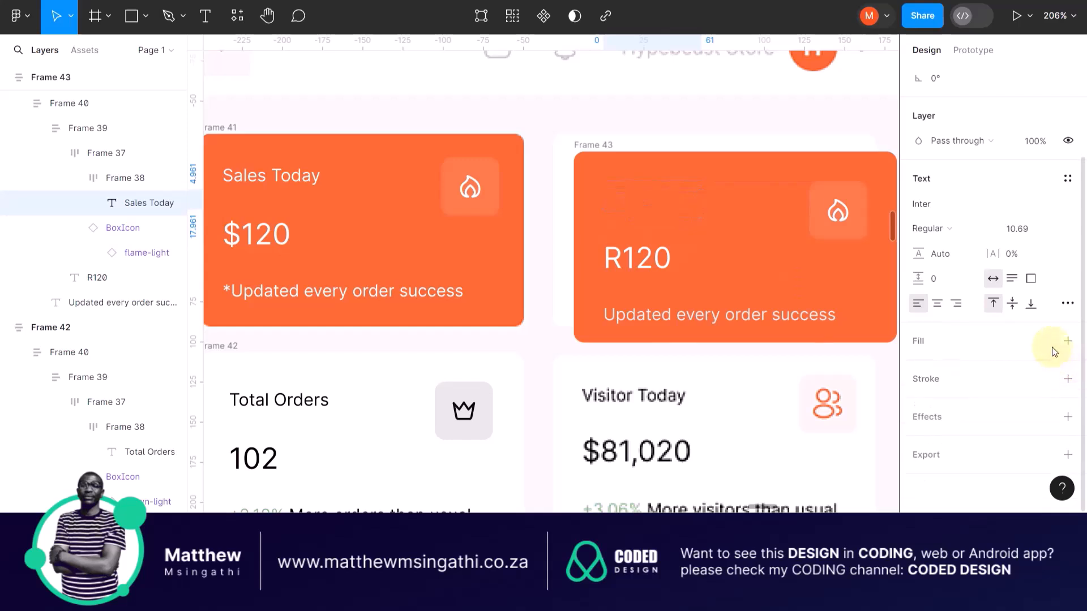
left_click(1042, 341)
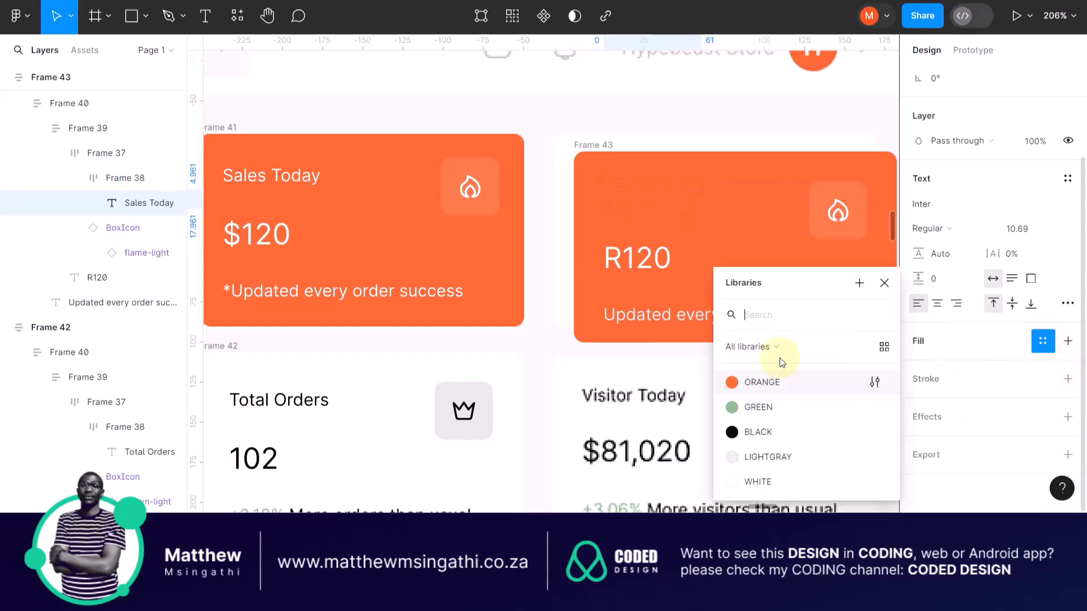
left_click(732, 481)
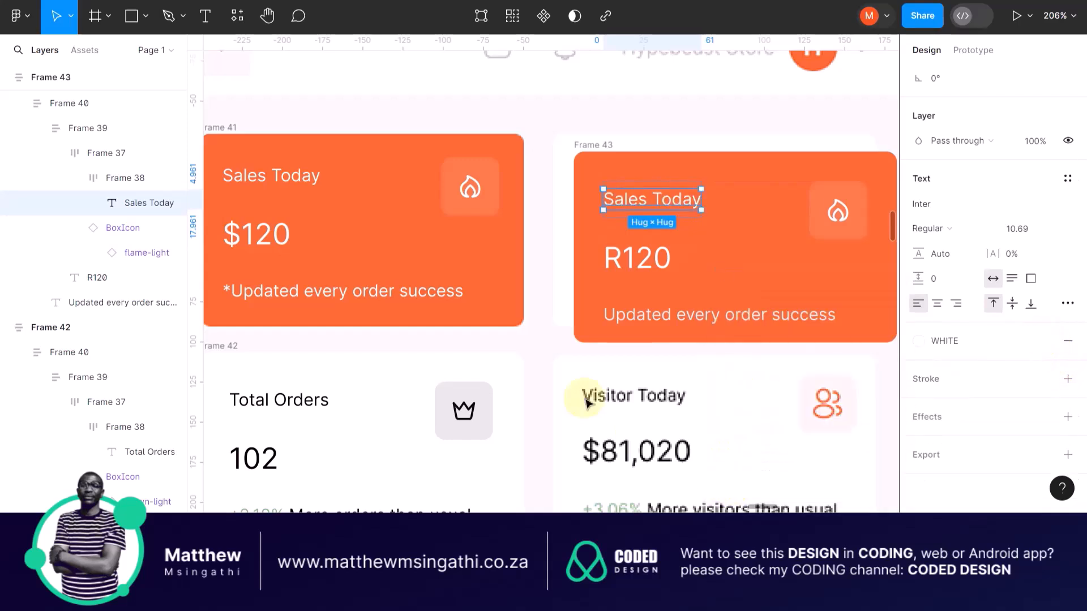
left_click(507, 341)
- Move the R120 Sales Today card into the place of the $120 card above Total Orders, at X 5758, Y -1877
scroll(508, 342, "down", 5)
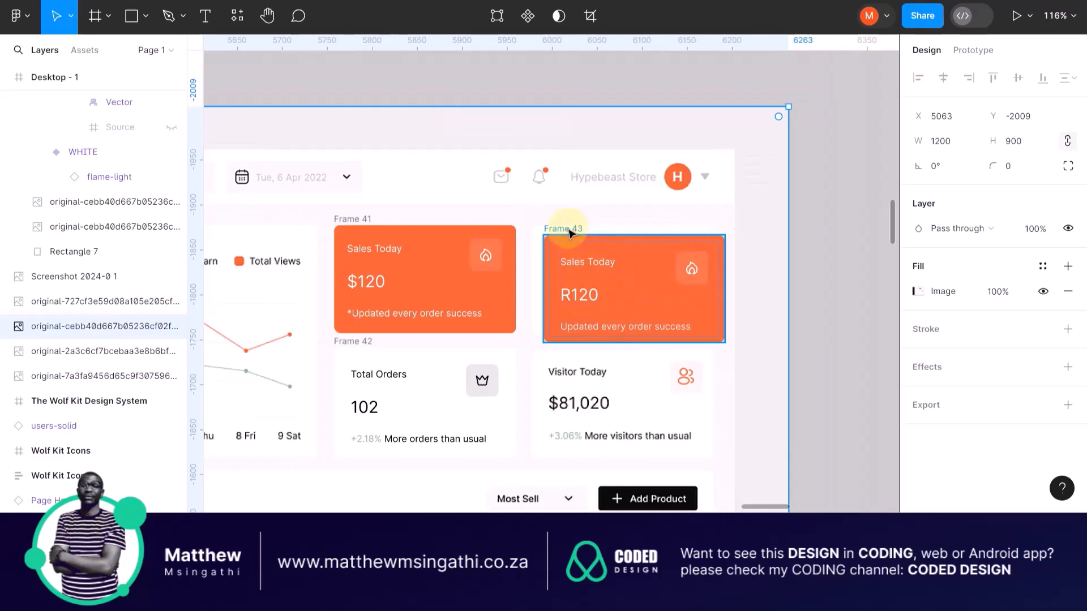
left_click_drag(561, 225, 505, 221)
key("ctrl+z")
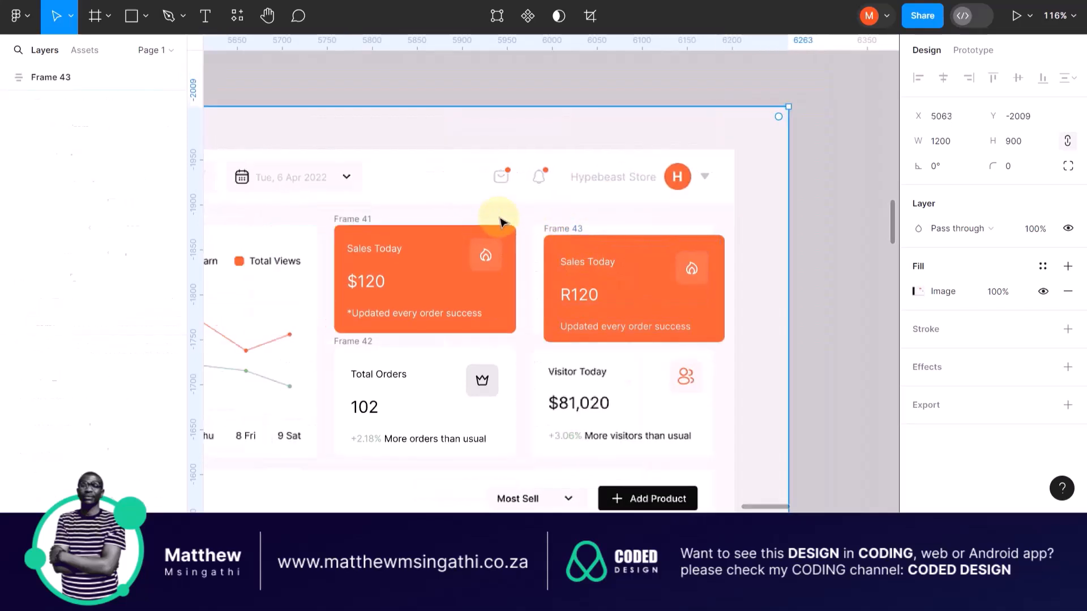
left_click(560, 227)
left_click_drag(560, 227, 356, 224)
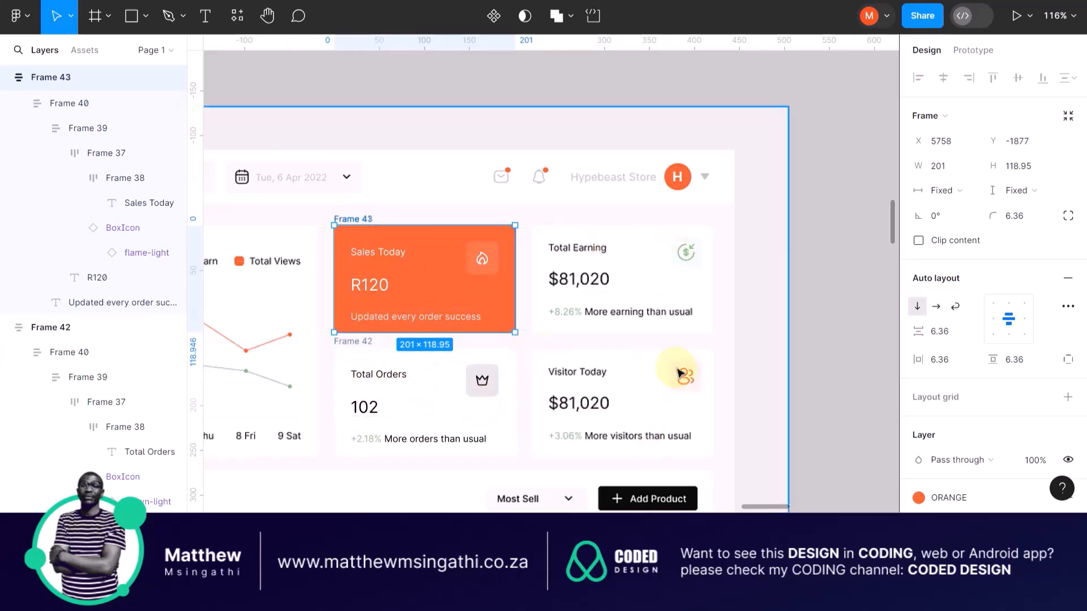
- Duplicate the white Total Orders card and place the copy on the empty canvas beside the dashboard, level with Total Earning
scroll(583, 334, "down", 2)
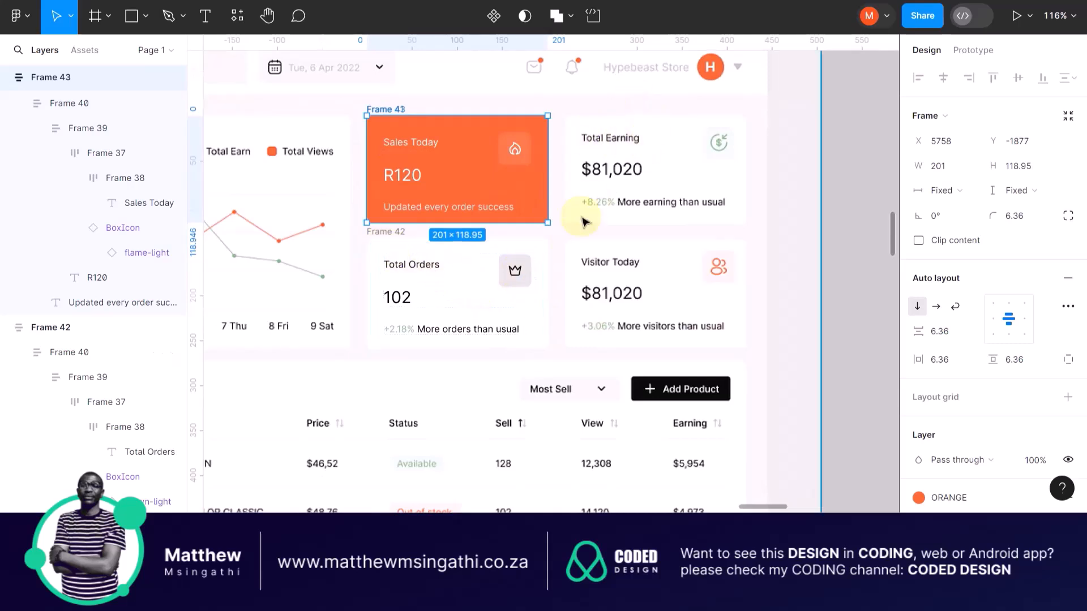
left_click(378, 242)
left_click(365, 236)
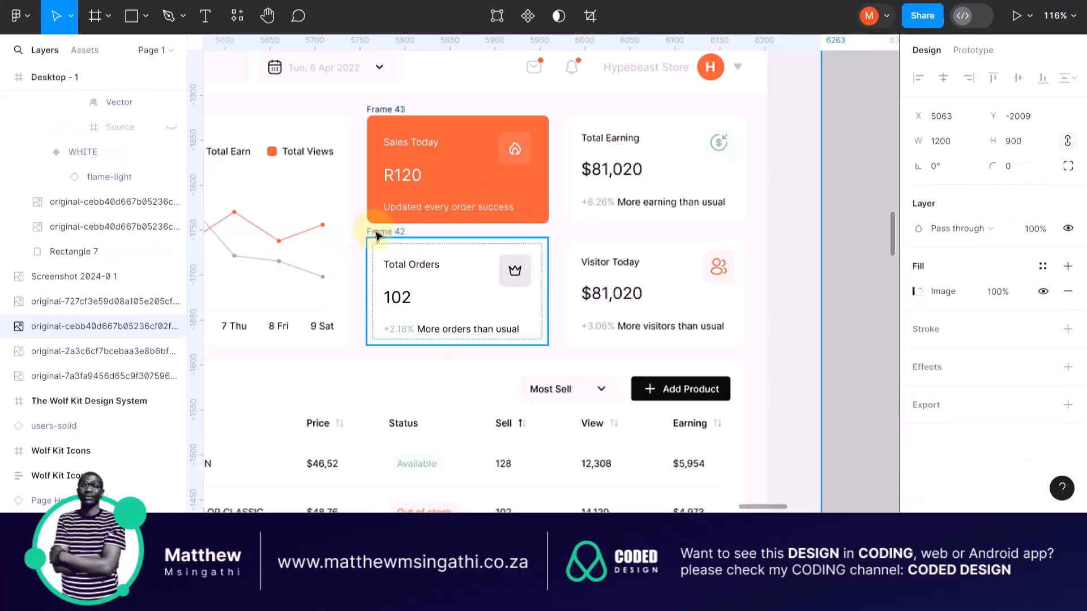
left_click(377, 233)
key("ctrl+d")
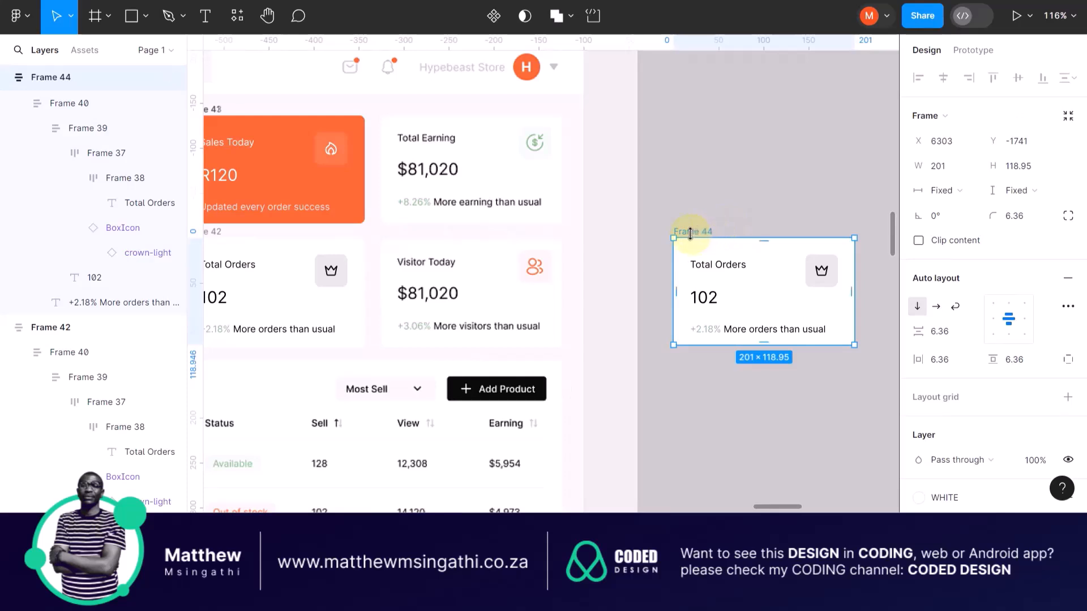
left_click_drag(690, 231, 682, 126)
- Change the title of the Total Orders card copy to Total Earnings
double_click(720, 172)
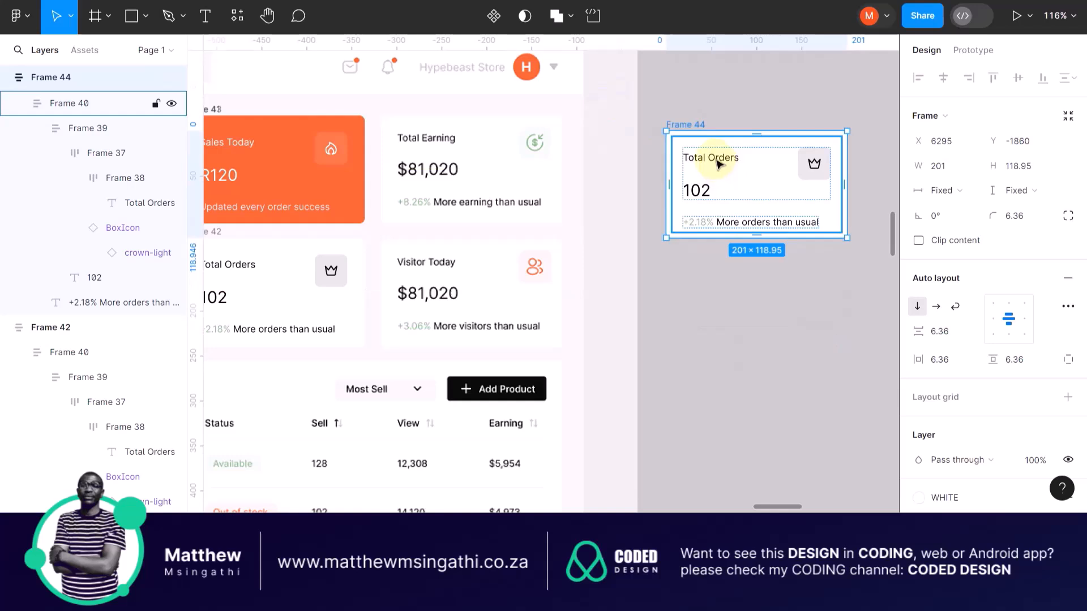
double_click(716, 164)
double_click(727, 164)
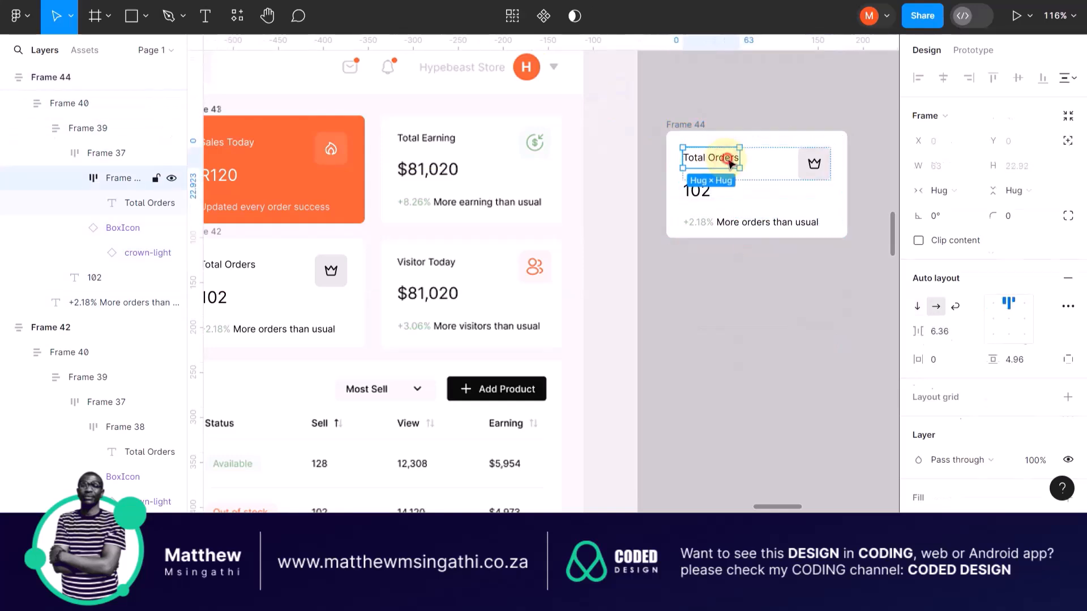
double_click(728, 161)
double_click(727, 160)
left_click(727, 159)
double_click(727, 158)
key("BackSpace")
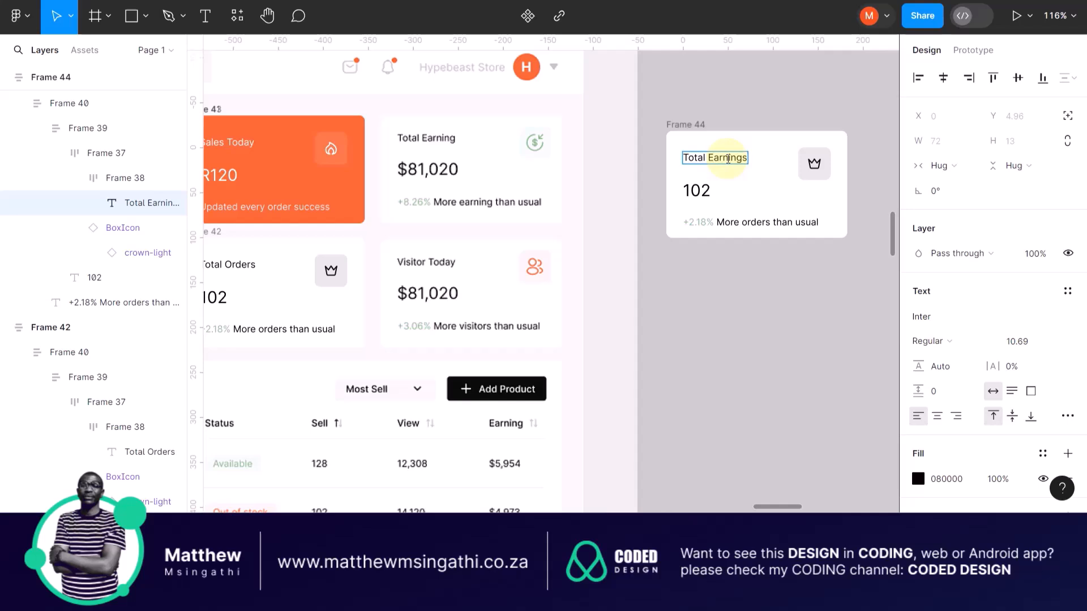
- Replace the 102 figure on the Total Earnings card with R81,020
double_click(701, 193)
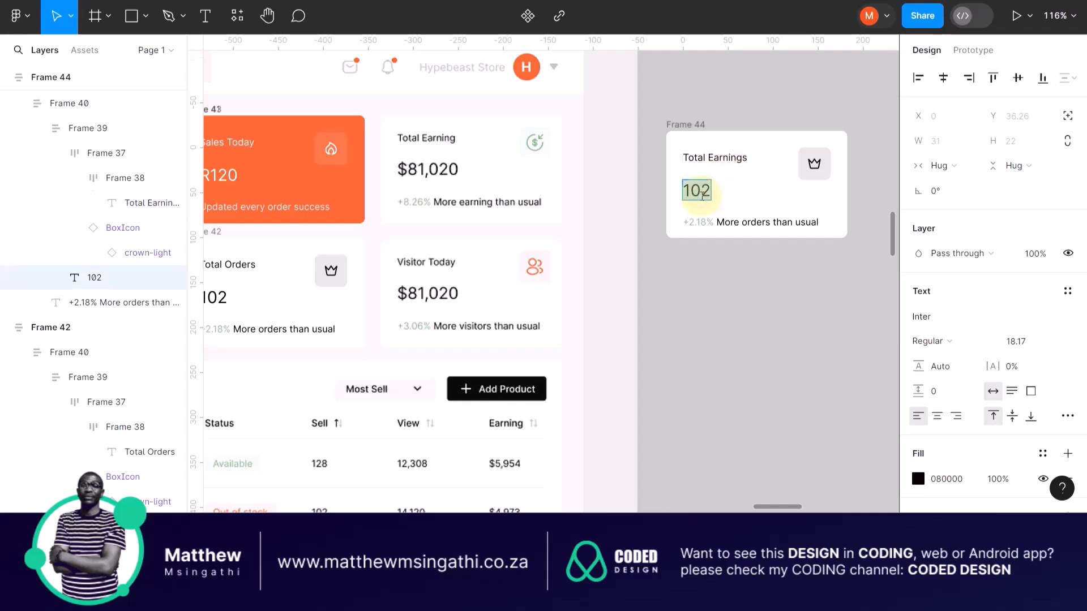
type("R")
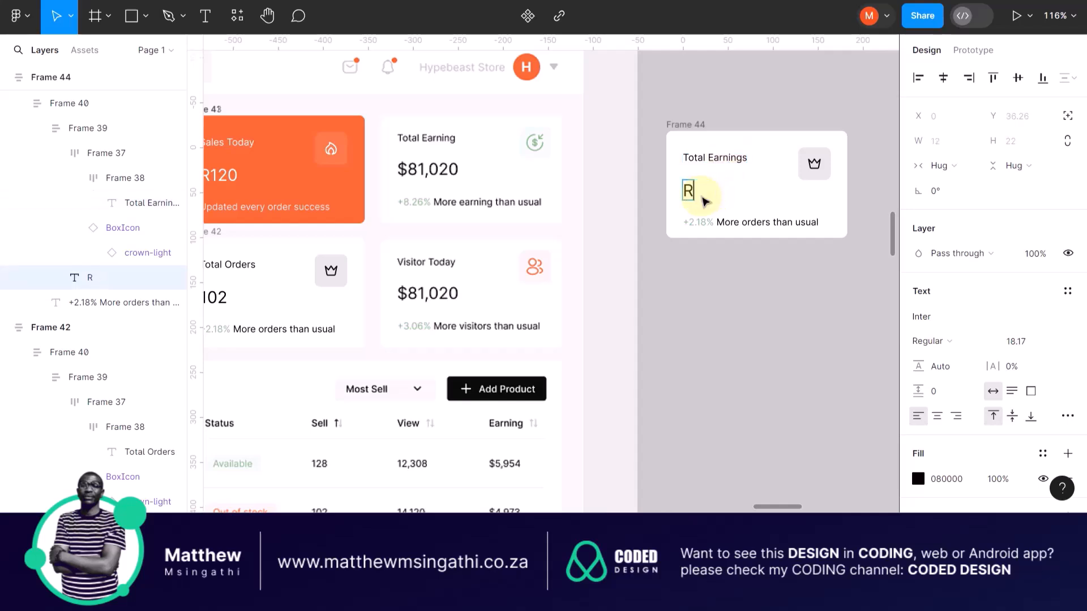
type("81,020")
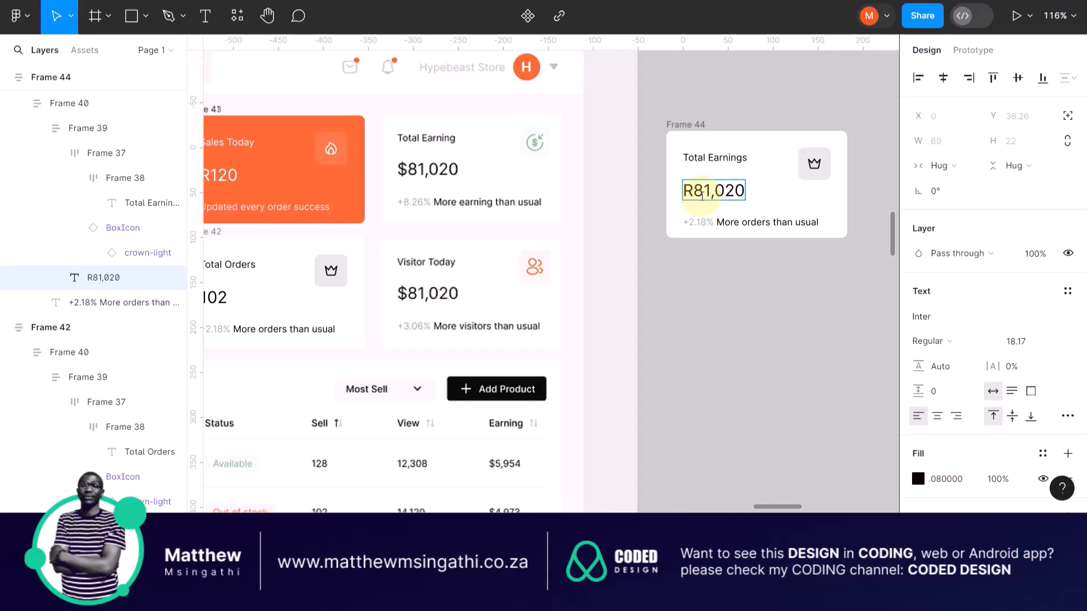
- Change the percentage in the Total Earnings card's caption to +8.26%
scroll(701, 223, "up", 3)
left_click(699, 227)
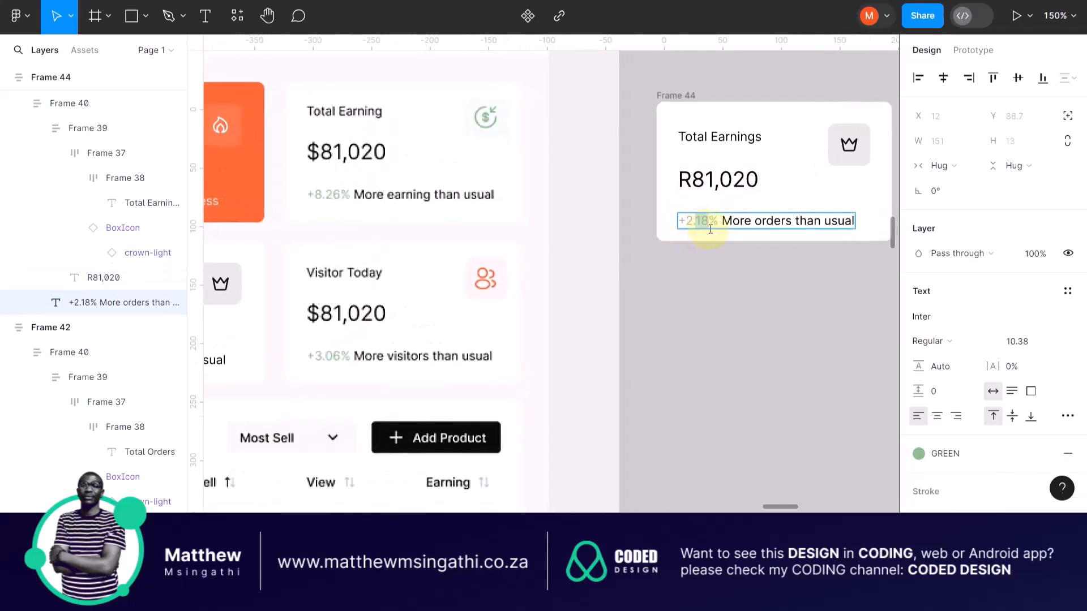
left_click(710, 225)
key("BackSpace")
key("BackSpace")
key("BackSpace")
key("BackSpace")
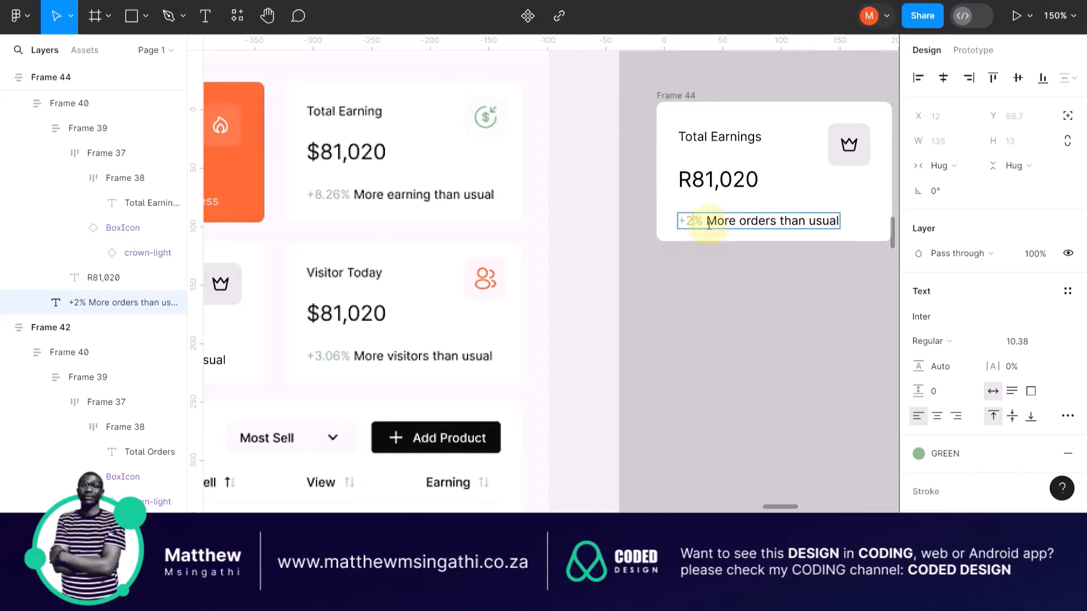
type("8.")
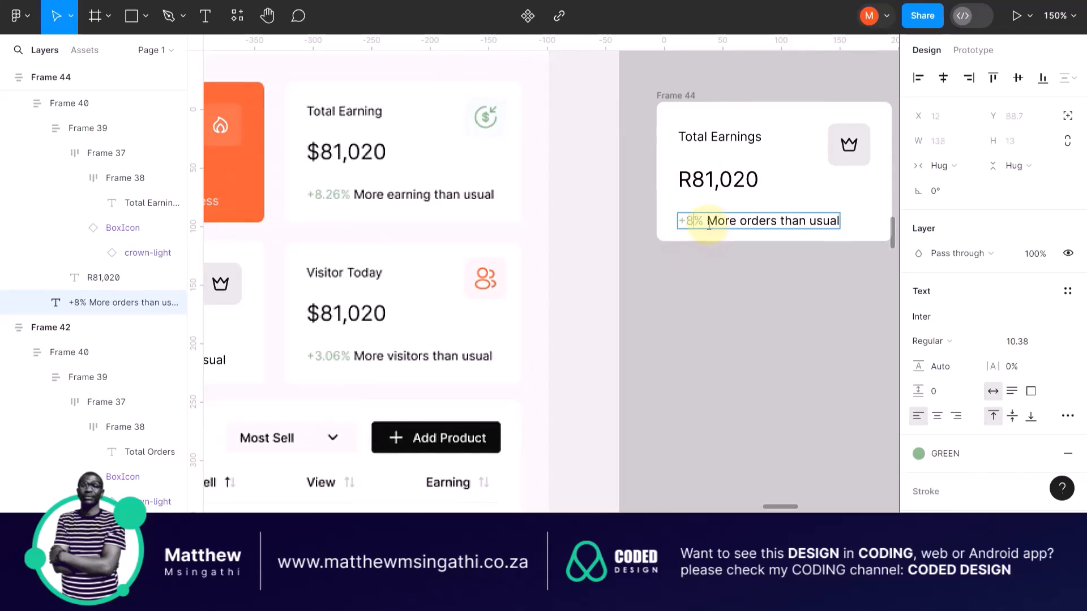
type("26")
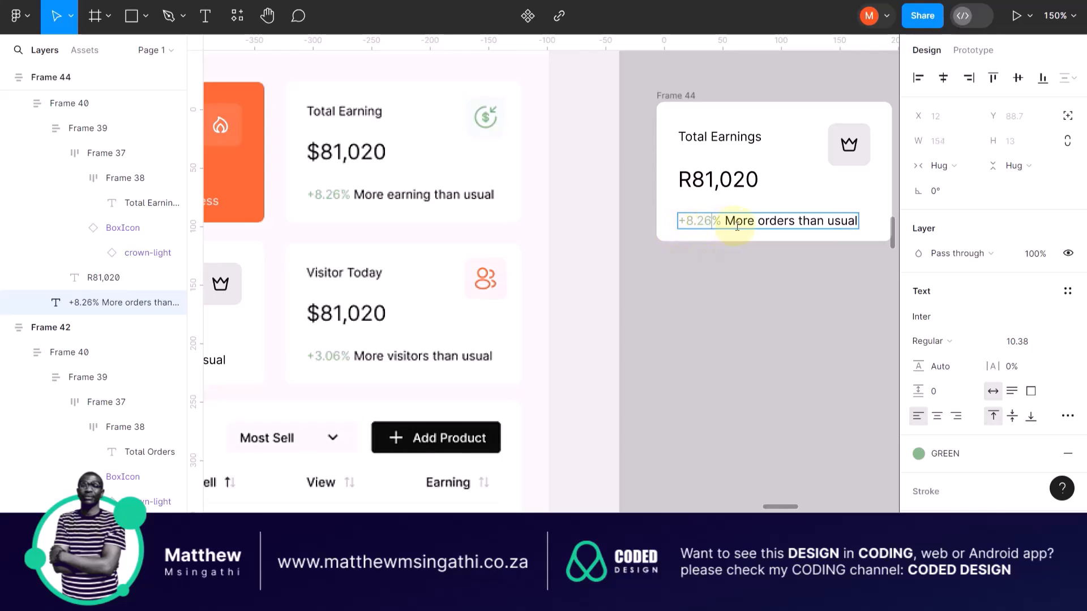
- Replace the word "orders" with "earnings" in the Total Earnings card's caption
double_click(777, 222)
type("earnings")
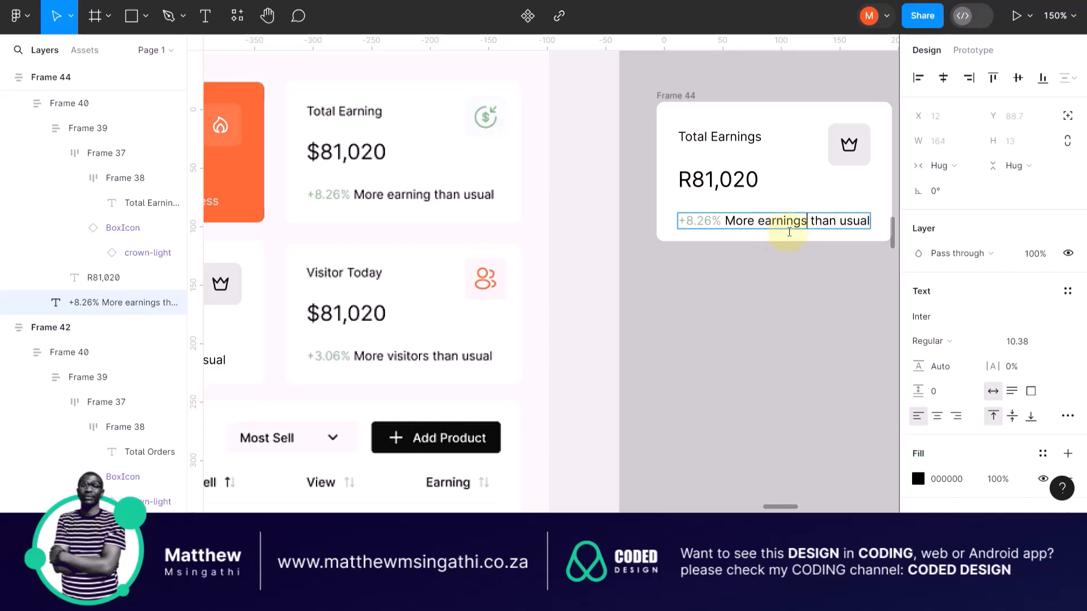
key("Escape")
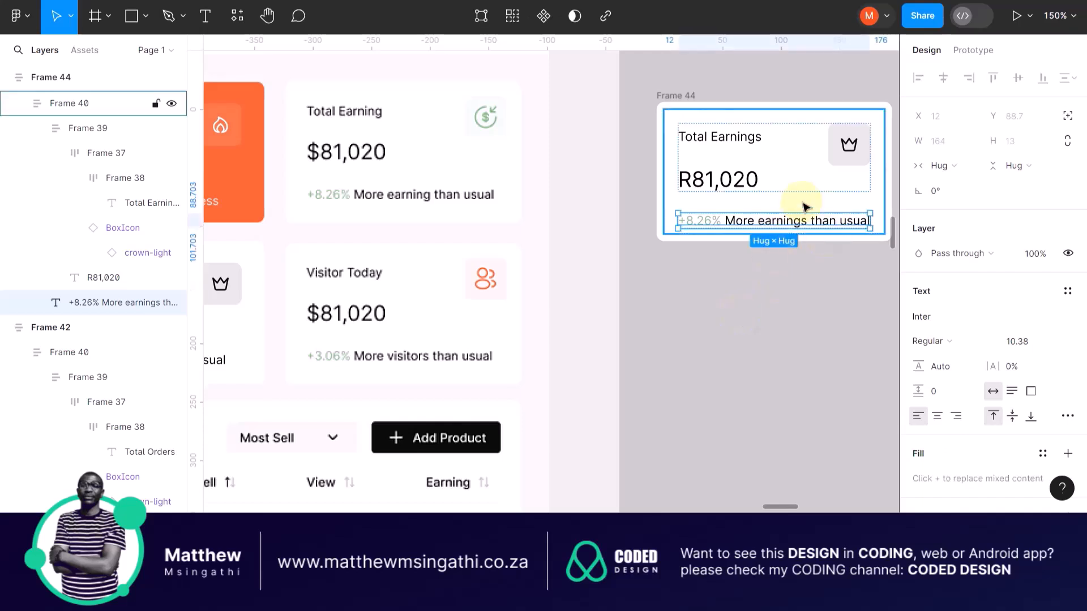
- Switch the BoxIcon on the Total Earnings card to the GreenIcon variant
left_click(840, 154)
left_click(840, 154)
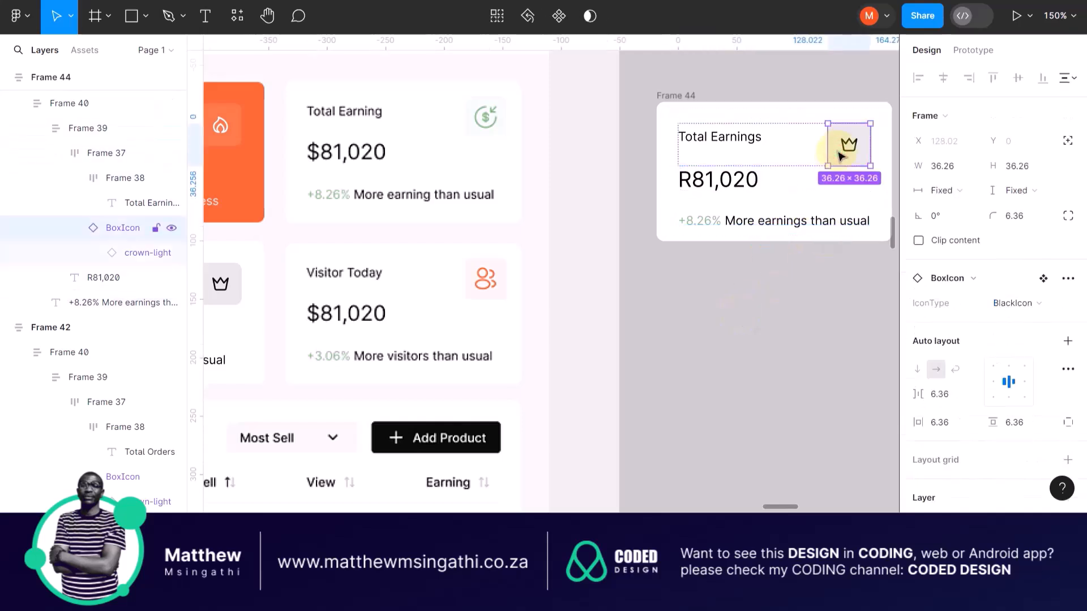
left_click(1044, 305)
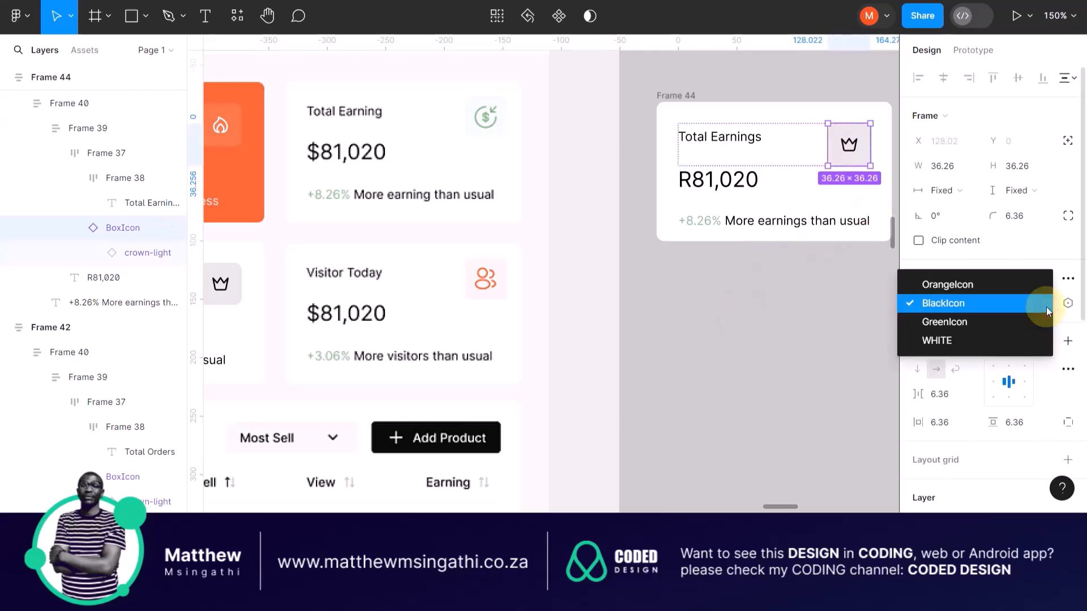
left_click(966, 323)
left_click(803, 332)
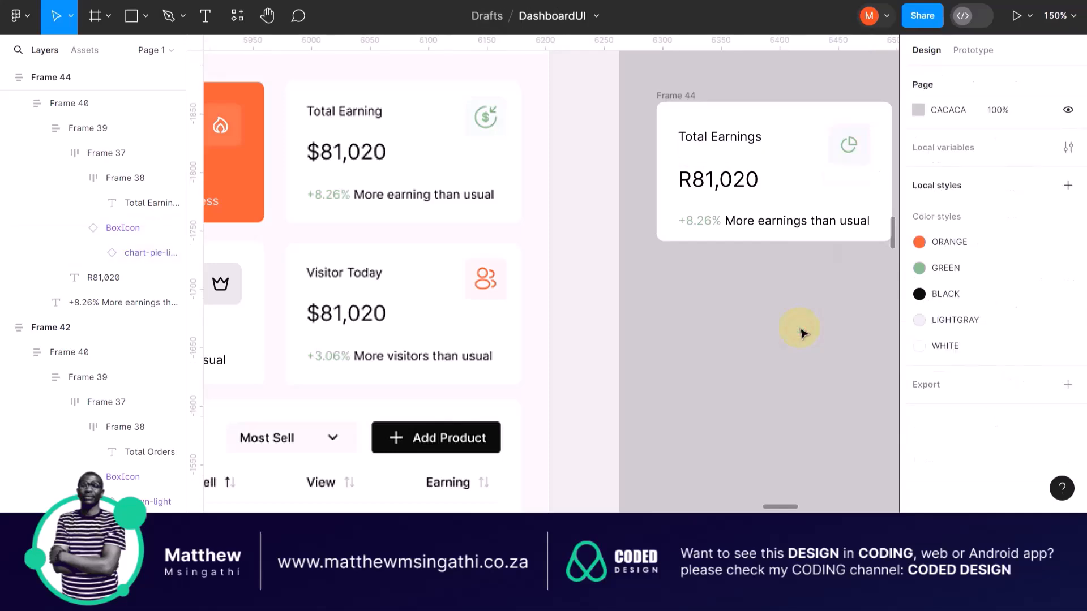
- Duplicate the R81,020 Total Earnings card and move the original over the dashboard's Total Earning card, at X 5980, Y -1874
scroll(802, 333, "down", 5)
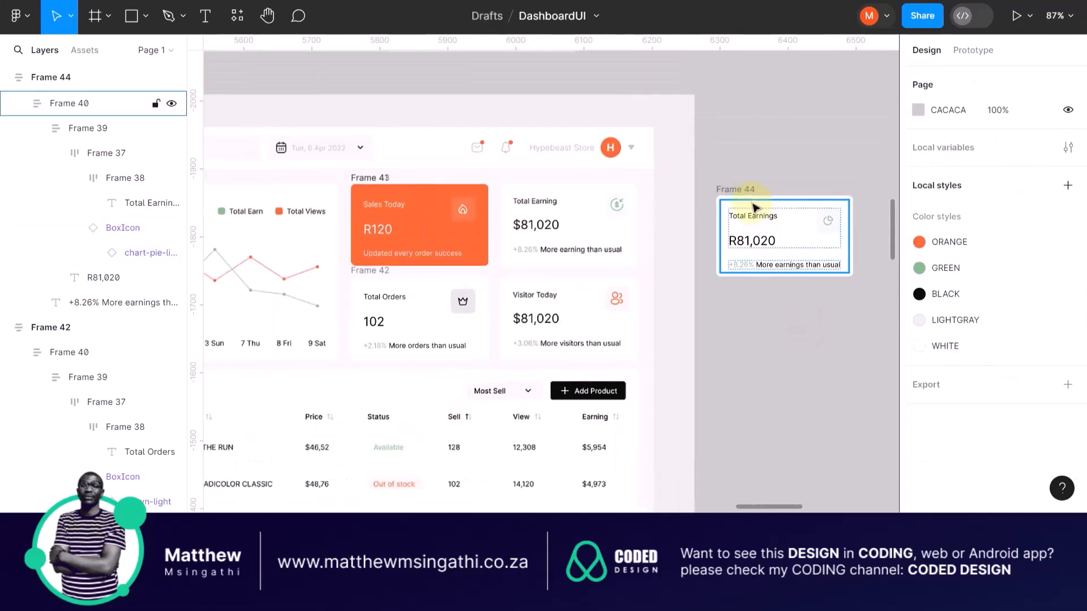
left_click_drag(739, 192, 731, 173)
scroll(731, 173, "right", 5)
key("ctrl+d")
left_click_drag(573, 173, 408, 159)
scroll(334, 197, "up", 5)
scroll(408, 161, "down", 5)
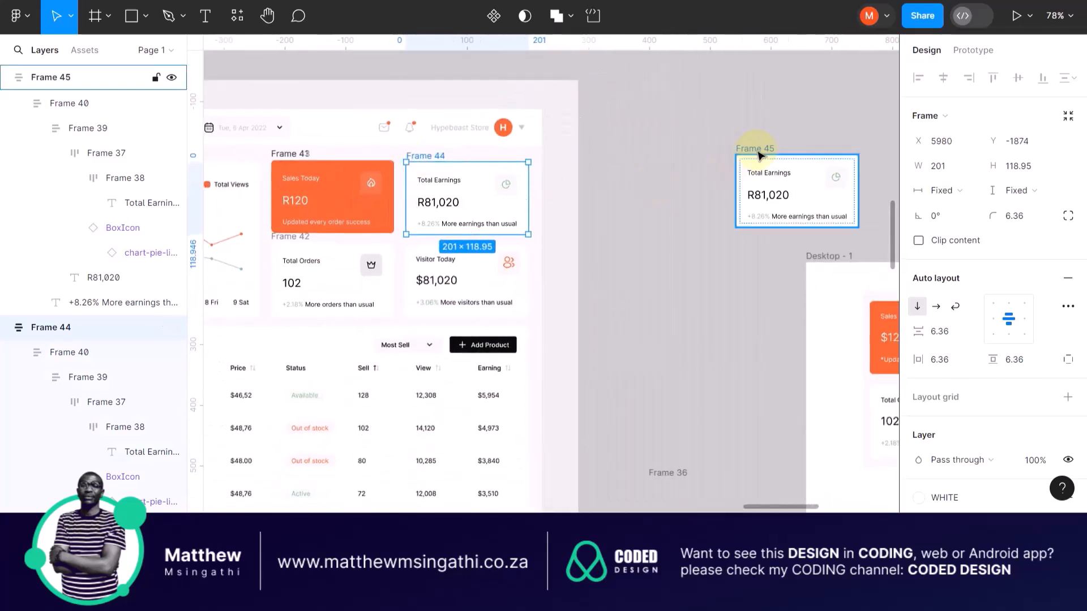
- Move the spare Total Earnings copy beside the dashboard, near Visitor Today, and switch its BoxIcon to the OrangeIcon variant
left_click_drag(763, 151, 633, 228)
scroll(633, 229, "up", 1)
scroll(631, 228, "up", 1)
double_click(780, 276)
double_click(781, 276)
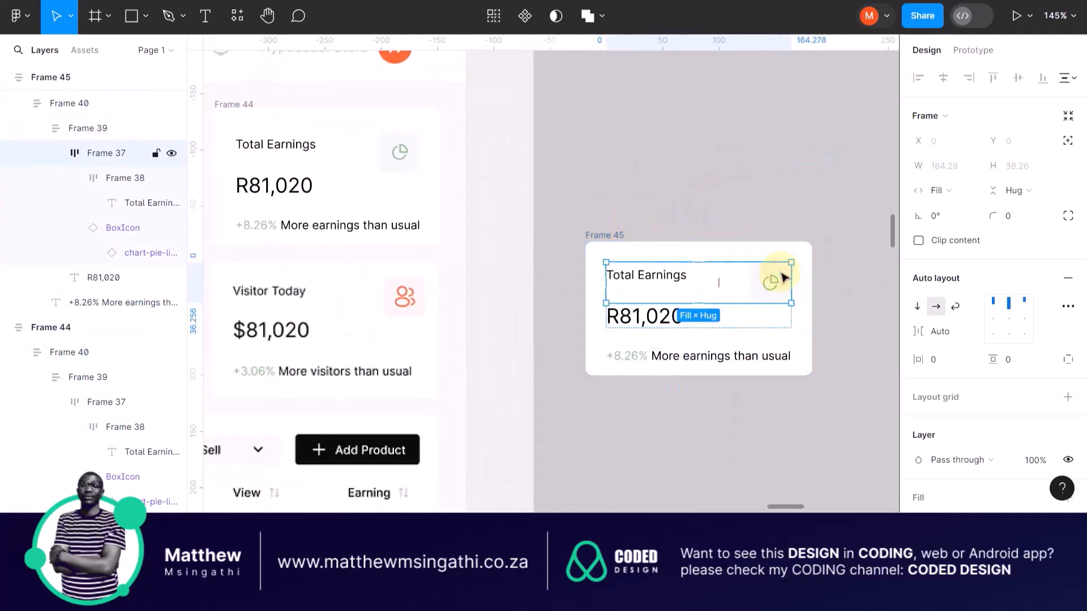
double_click(782, 276)
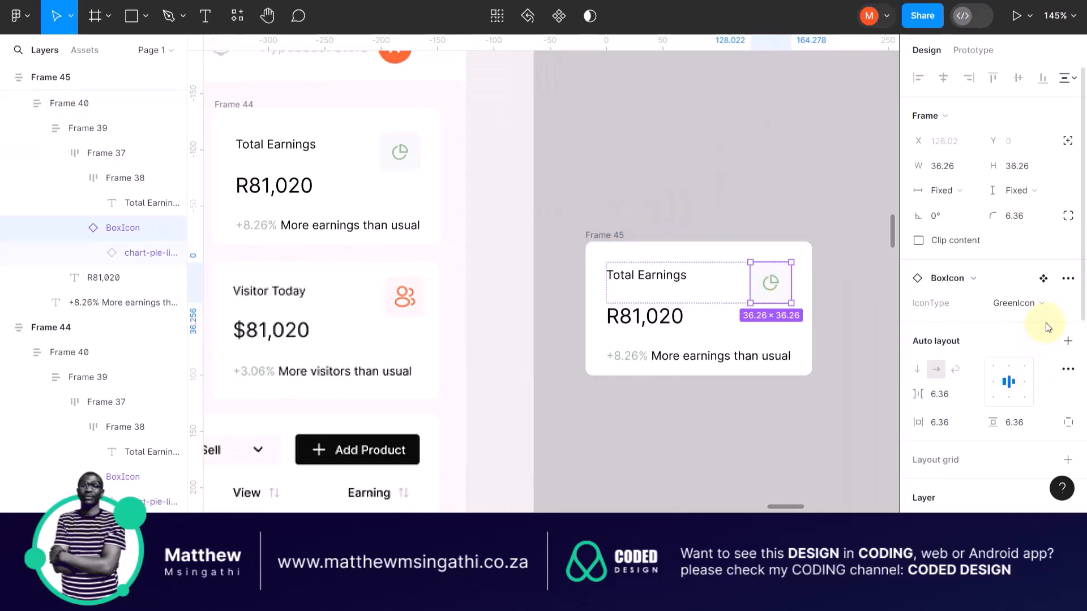
left_click(1045, 304)
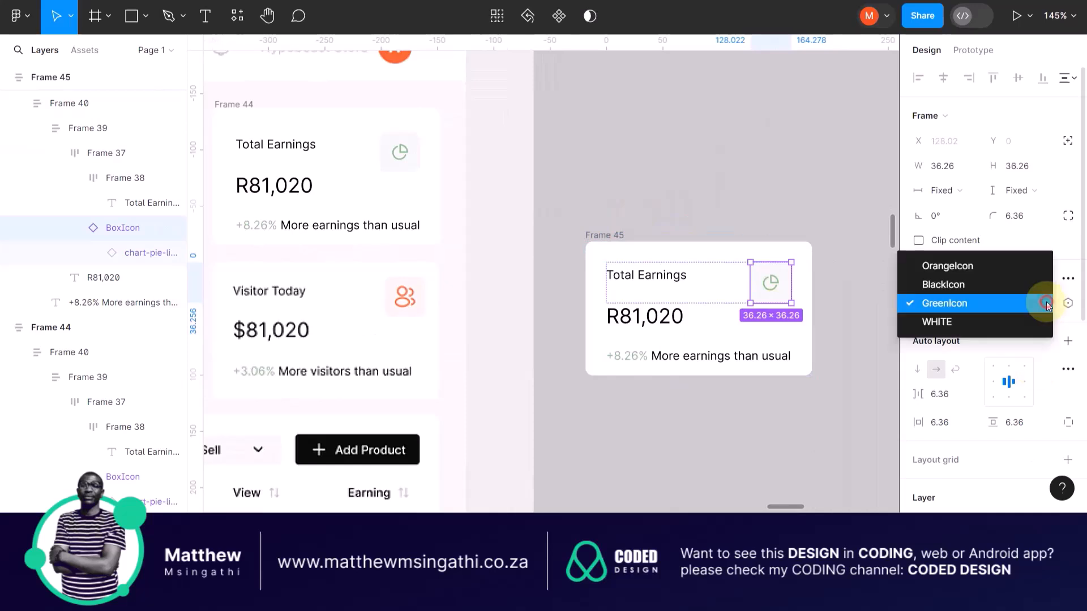
left_click(943, 266)
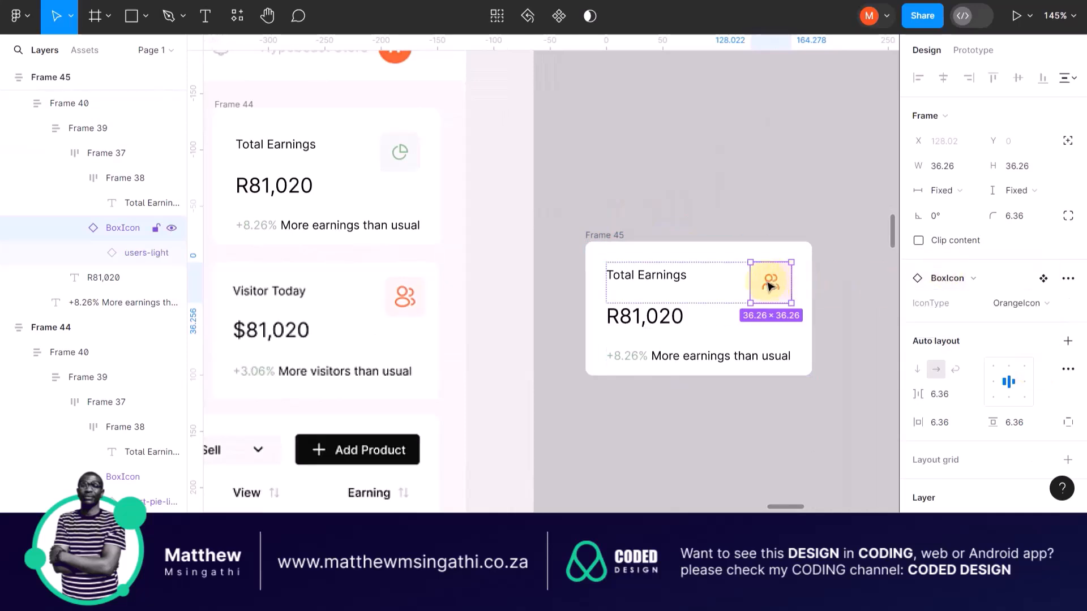
- Change the title of the card copy with the orange users icon to Visitor Today
double_click(647, 275)
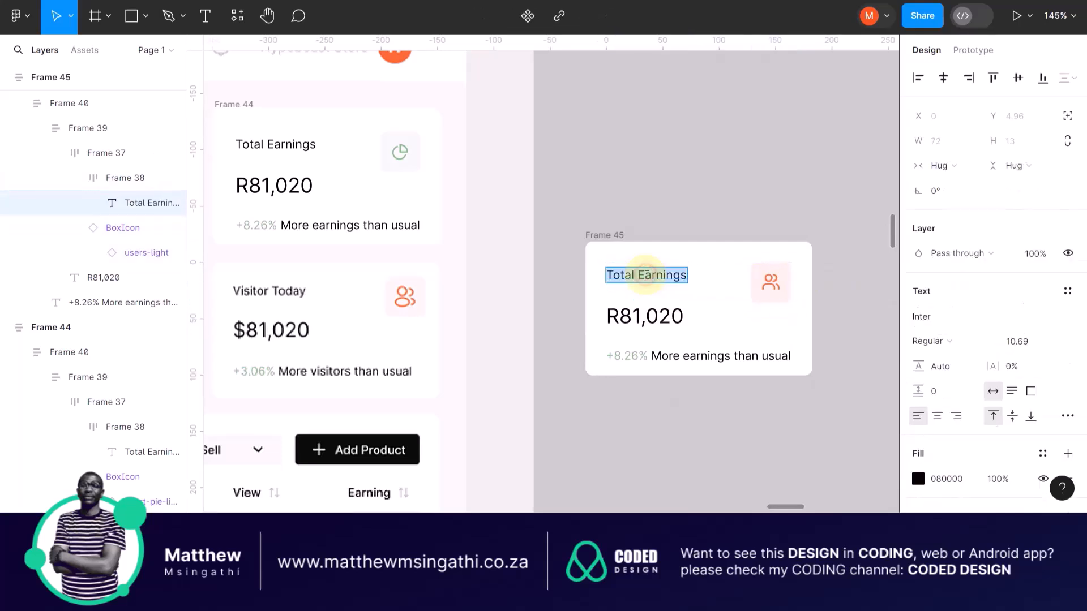
type("Vi")
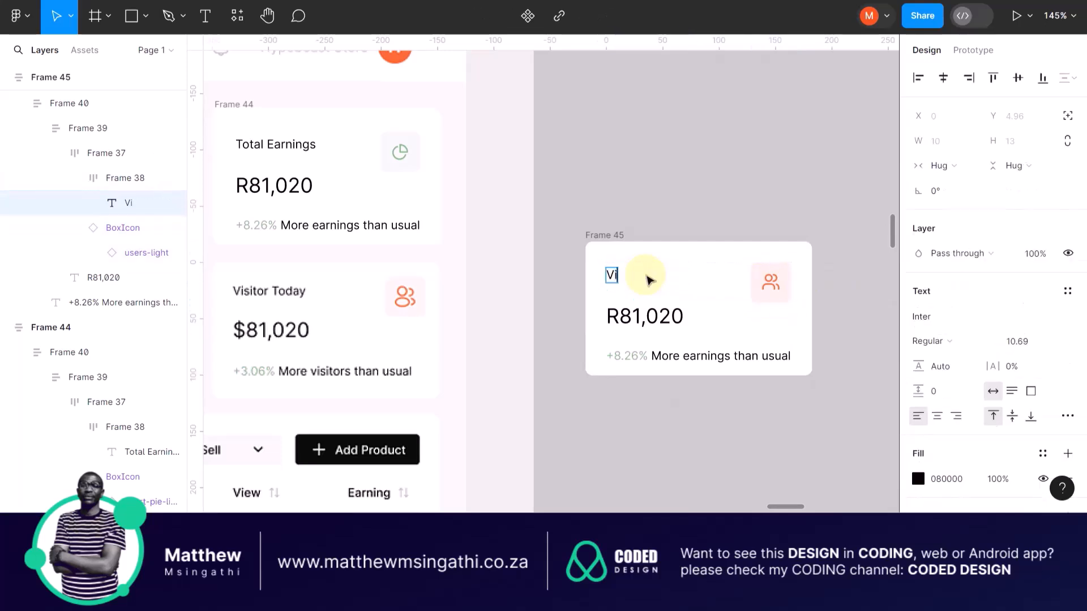
type("sitor Today")
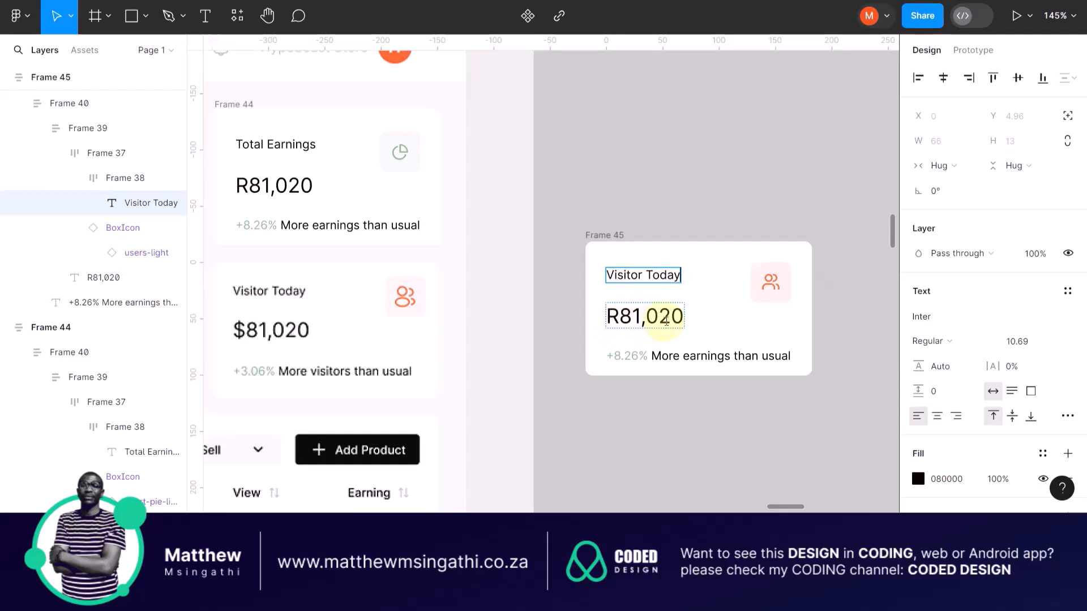
- Change the percentage in the new Visitor Today card's caption to +3.06%
left_click(629, 360)
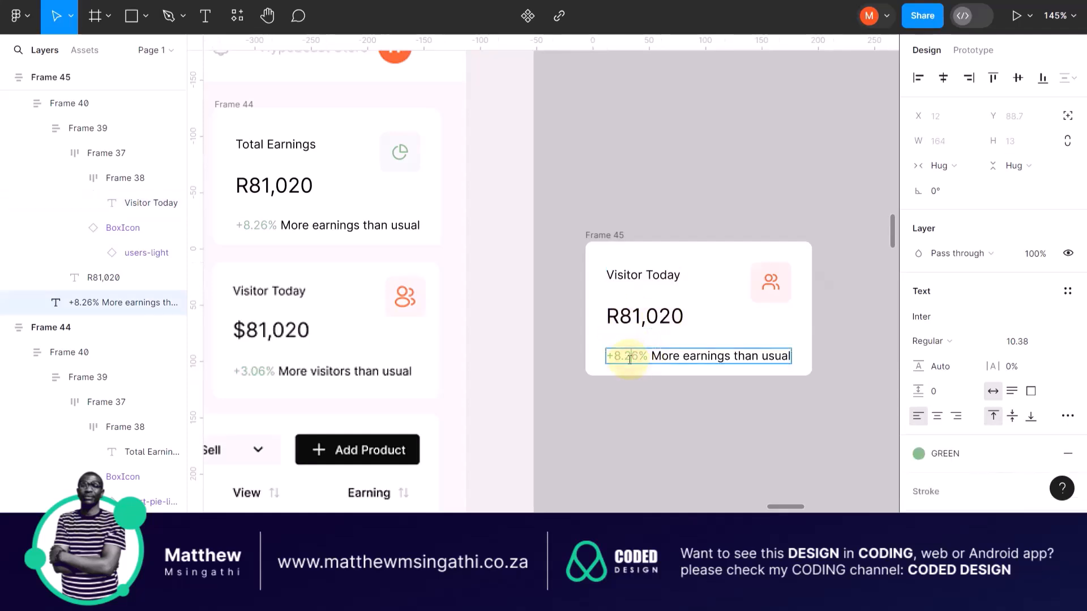
left_click(636, 359)
key("BackSpace")
key("BackSpace")
key("BackSpace")
key("BackSpace")
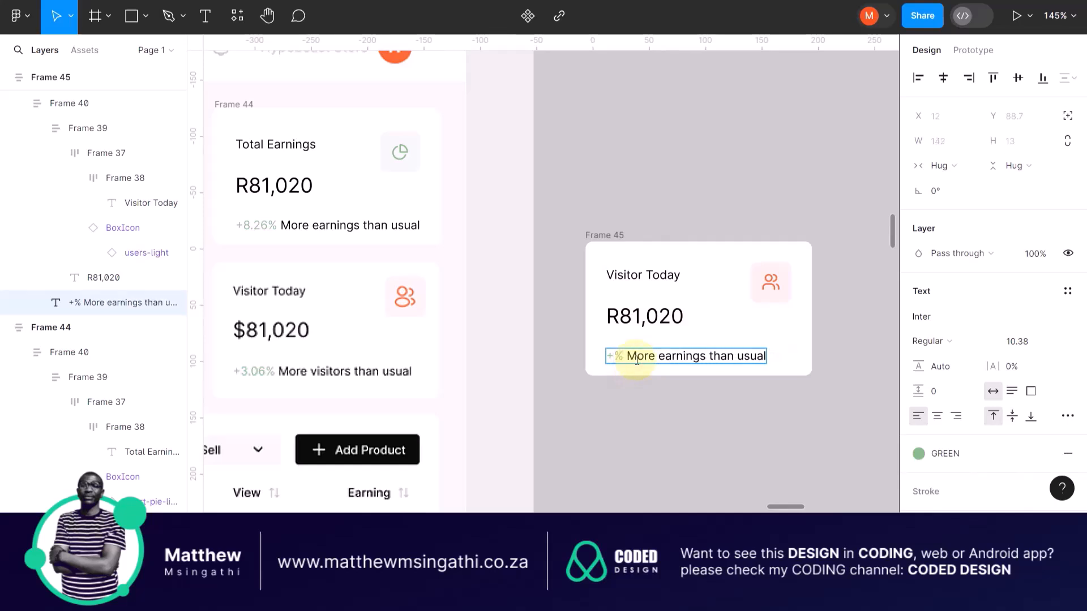
type("3.06")
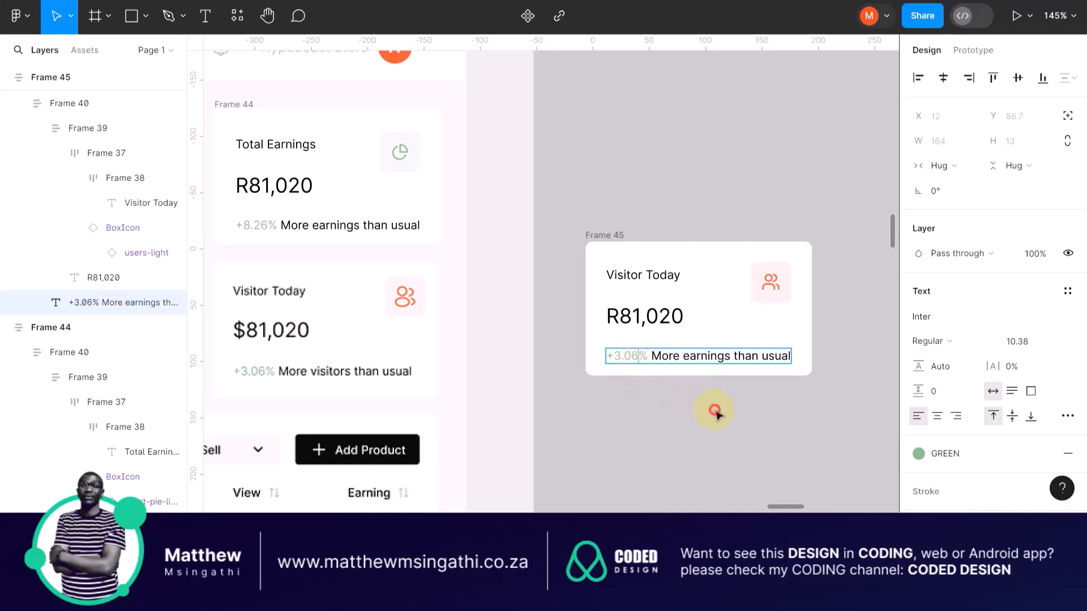
key("Escape")
- Move the new Visitor Today card over the $81,020 Visitor Today card on the dashboard, at X 5980, Y -1735
scroll(714, 410, "down", 5)
left_click(716, 291)
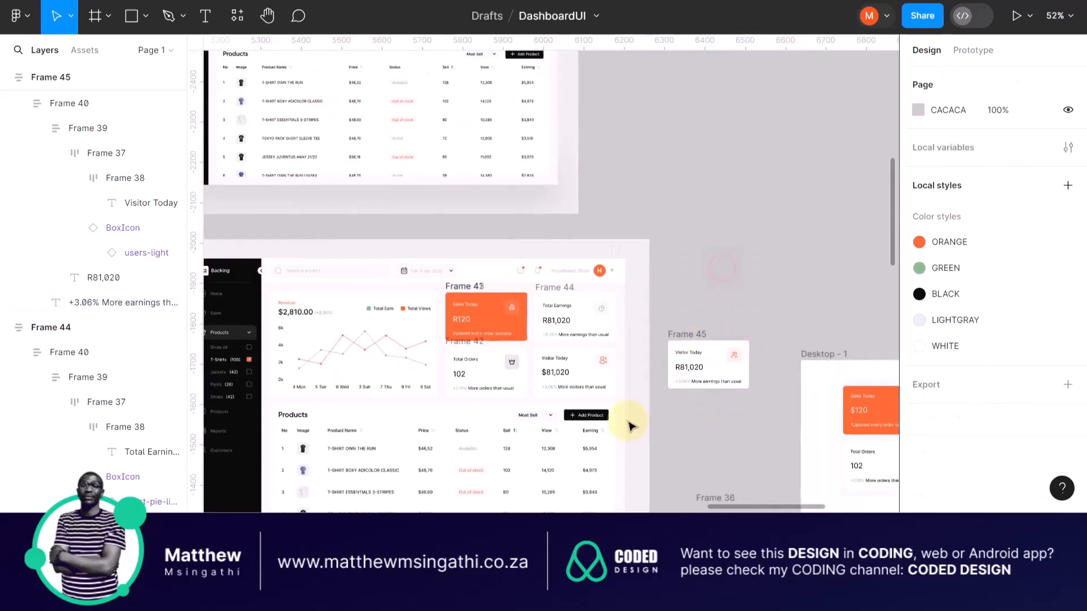
scroll(606, 432, "up", 4)
left_click_drag(770, 217, 505, 235)
scroll(512, 236, "down", 4)
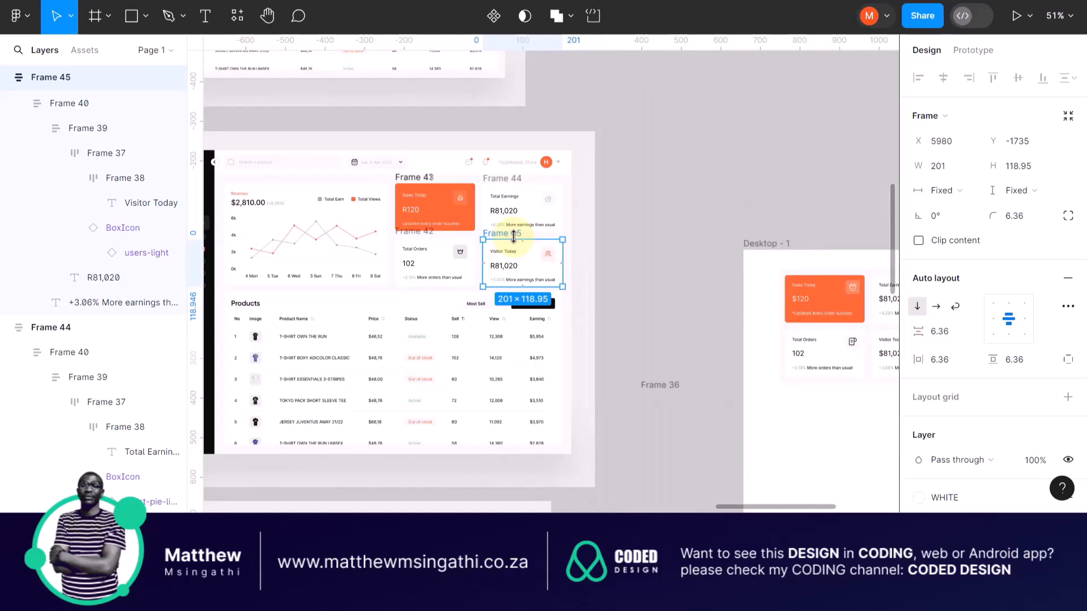
scroll(513, 237, "down", 2)
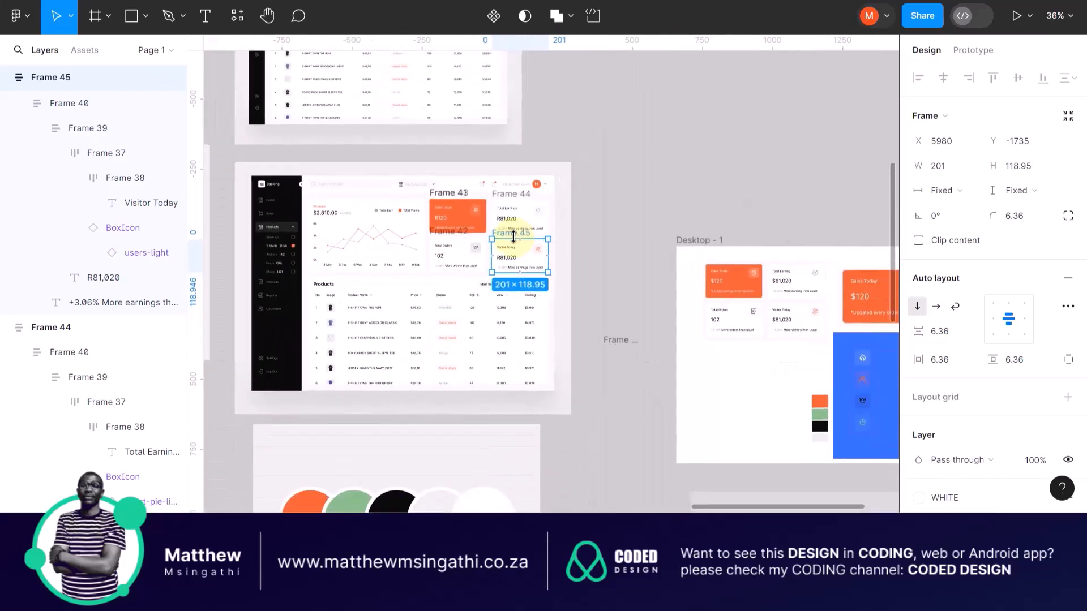
scroll(514, 237, "up", 2)
left_click(668, 210)
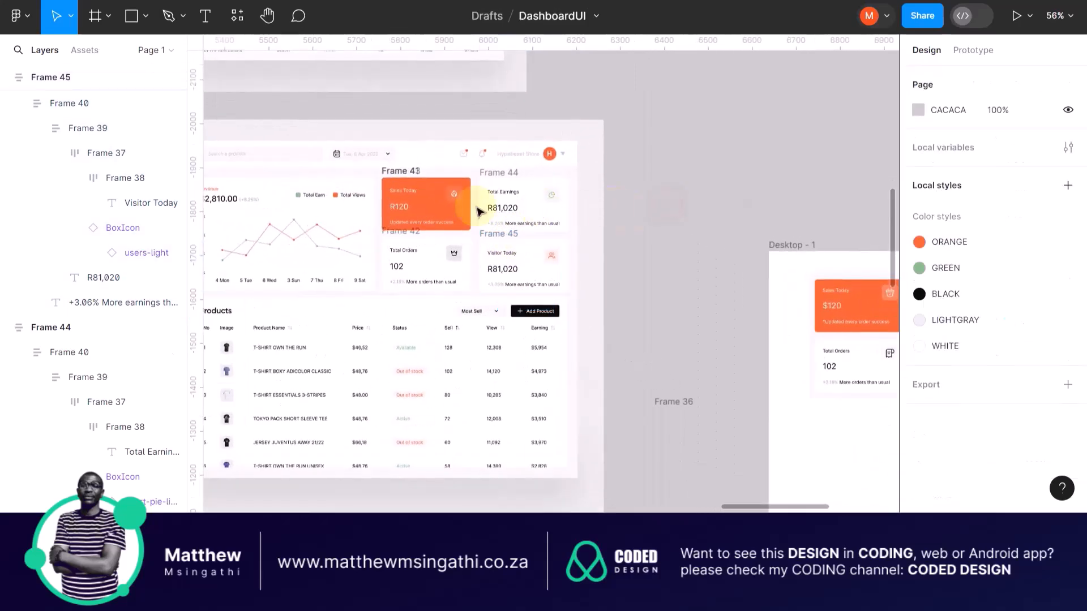
left_click(436, 183)
scroll(436, 182, "up", 3)
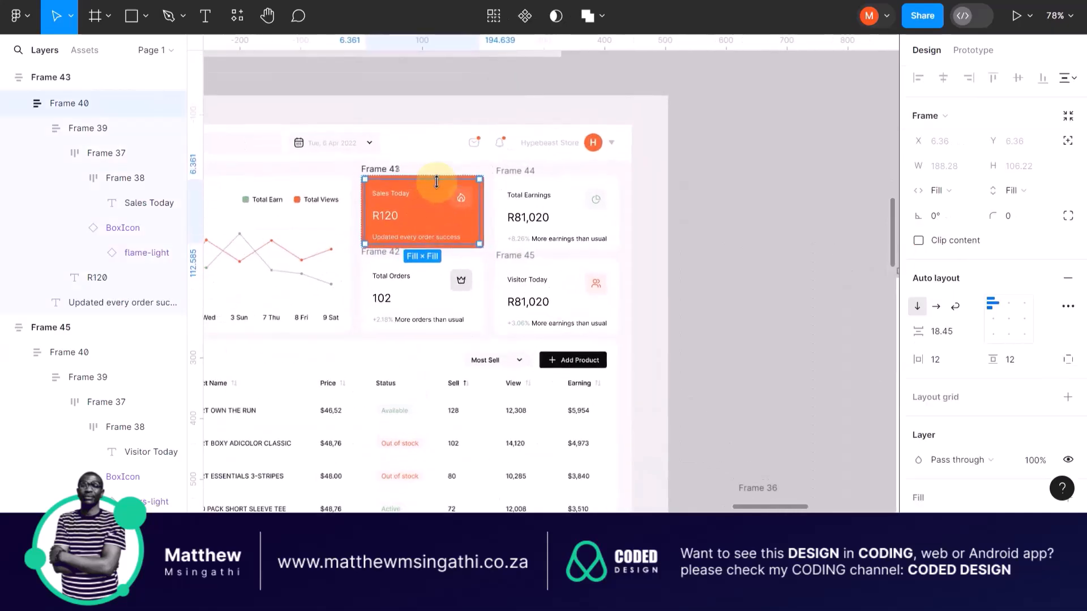
left_click(522, 182, "shift")
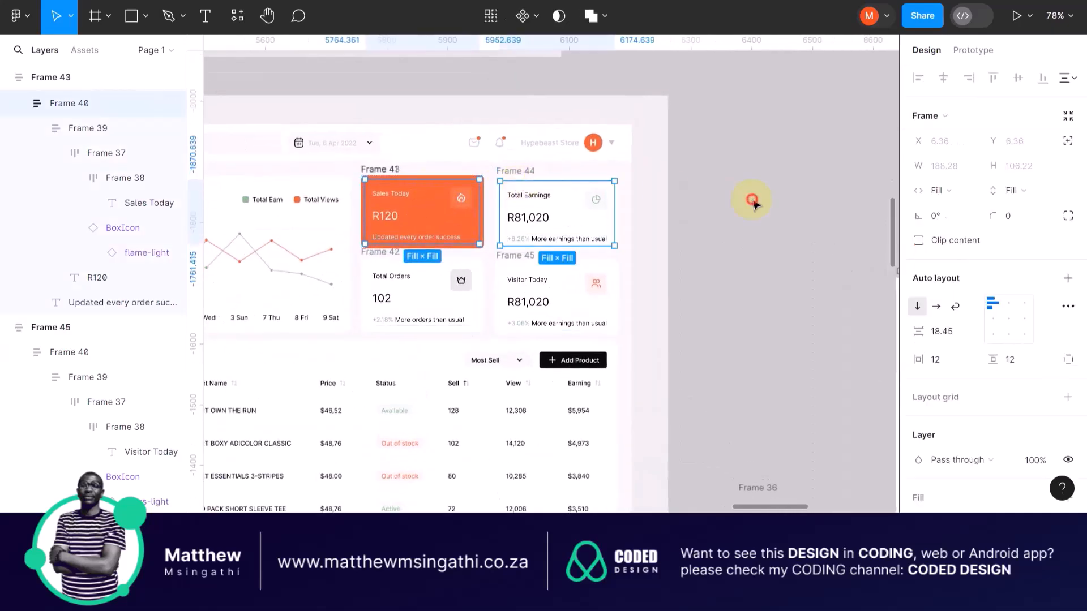
left_click(752, 201)
- Select the four new stat card frames and move them together onto the empty canvas beside the dashboards, starting at X 6379, Y -2240
scroll(512, 171, "up", 4)
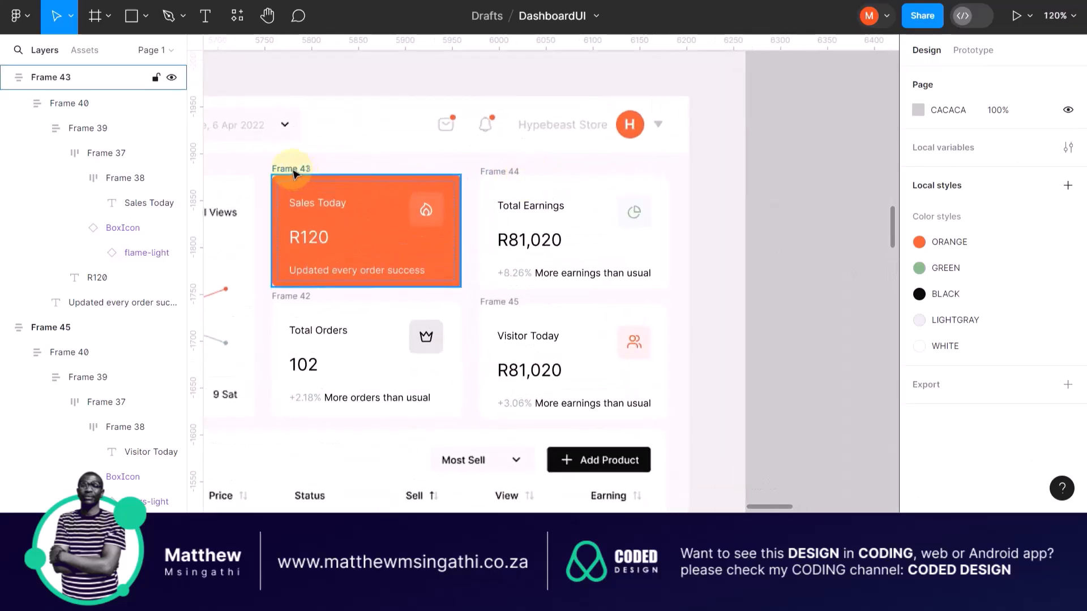
left_click(293, 168)
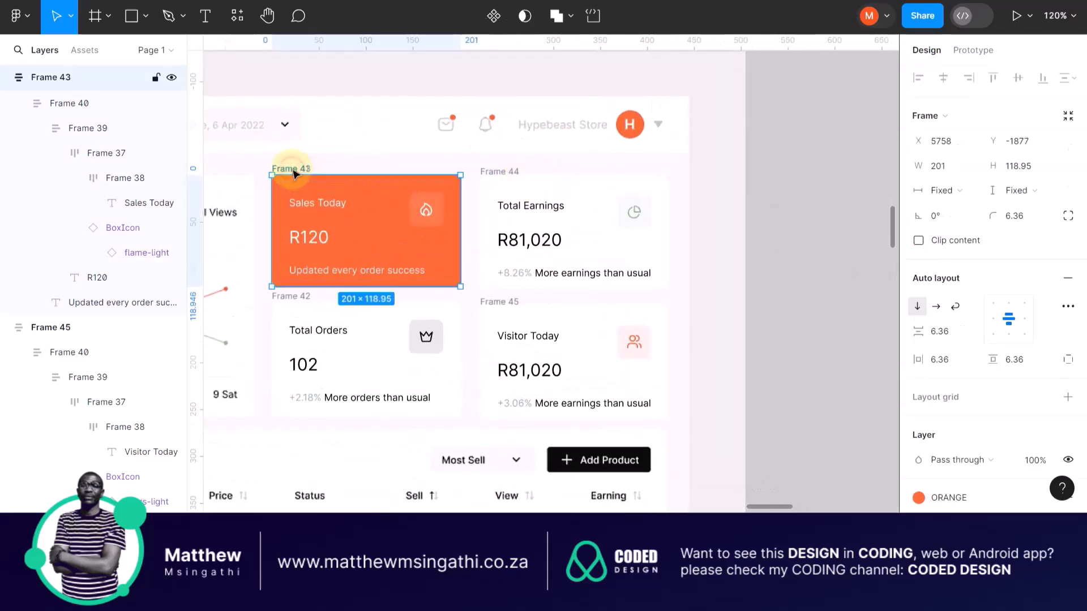
left_click(495, 173, "shift")
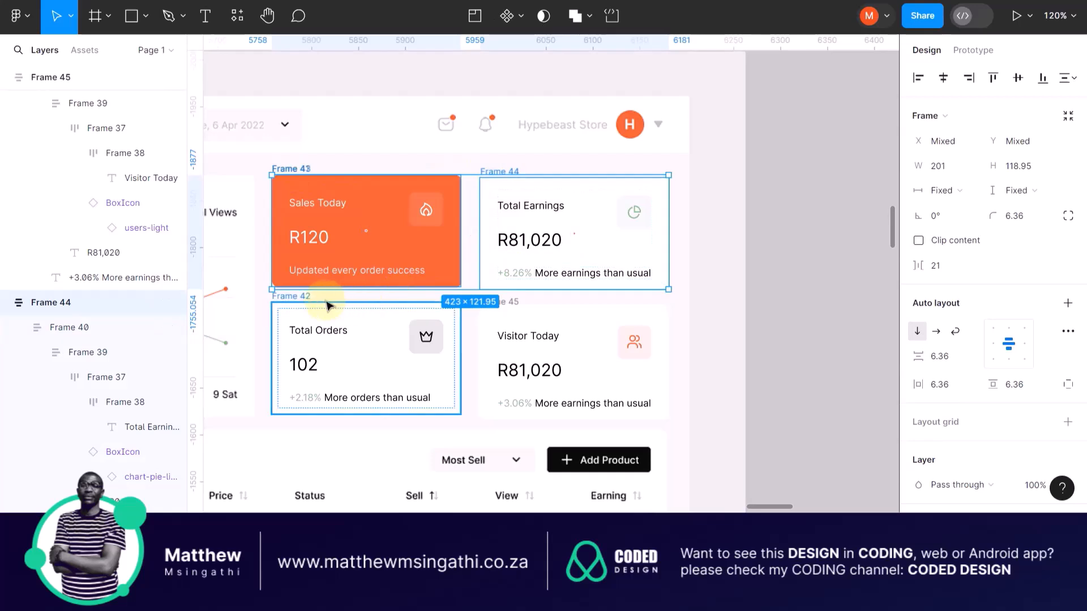
left_click(290, 296, "shift")
left_click(493, 305, "shift")
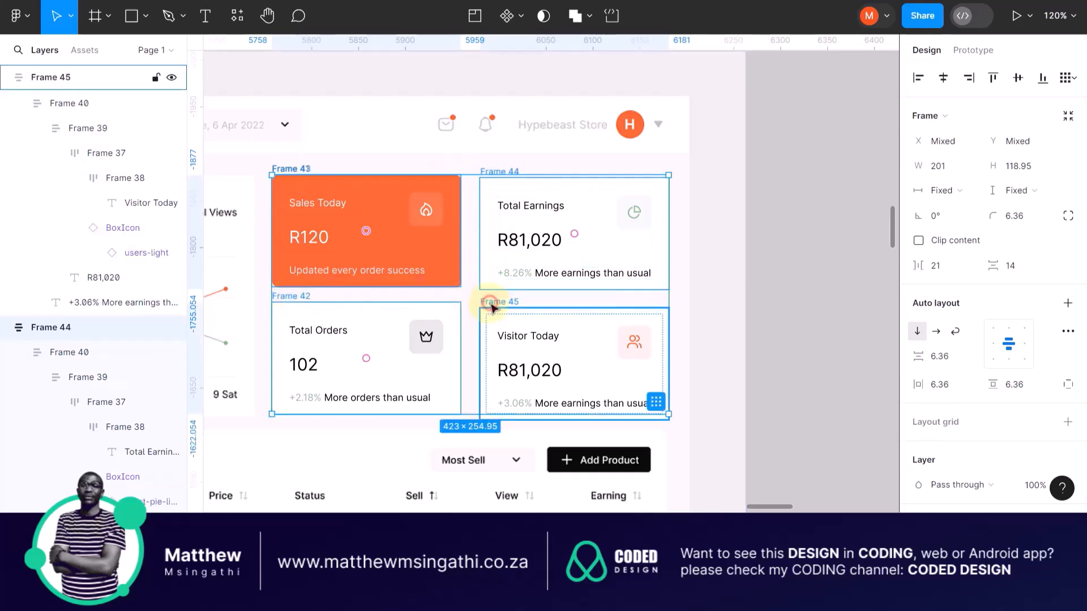
scroll(492, 307, "down", 5)
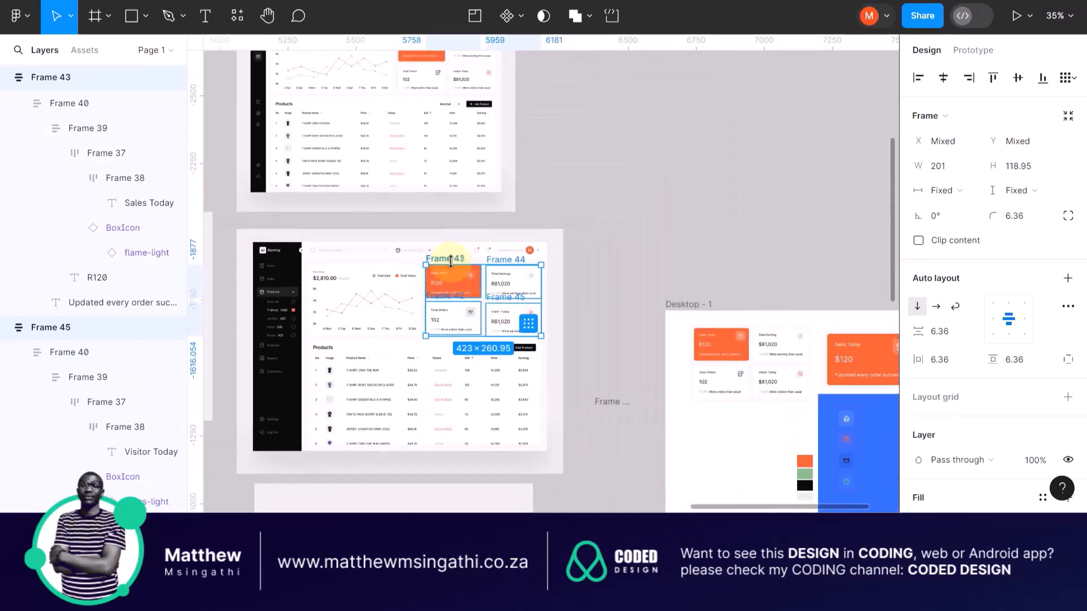
left_click_drag(440, 262, 607, 164)
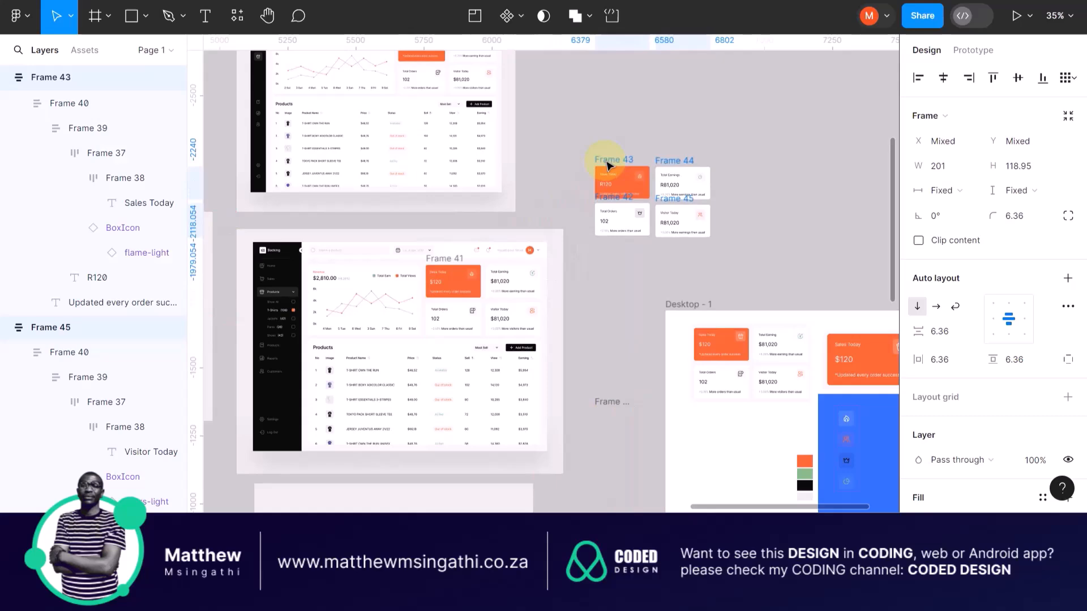
left_click(776, 150)
- Draw a rectangle about 816 by 549 around the four new stat cards on the empty canvas
scroll(682, 169, "down", 3)
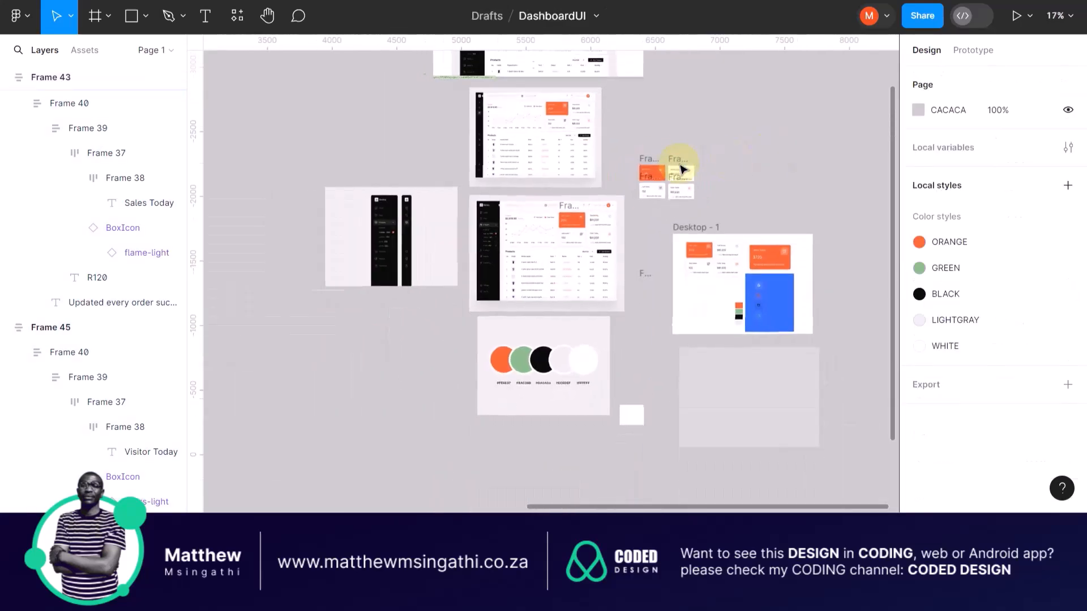
scroll(695, 168, "up", 3)
scroll(695, 168, "up", 3)
left_click(132, 16)
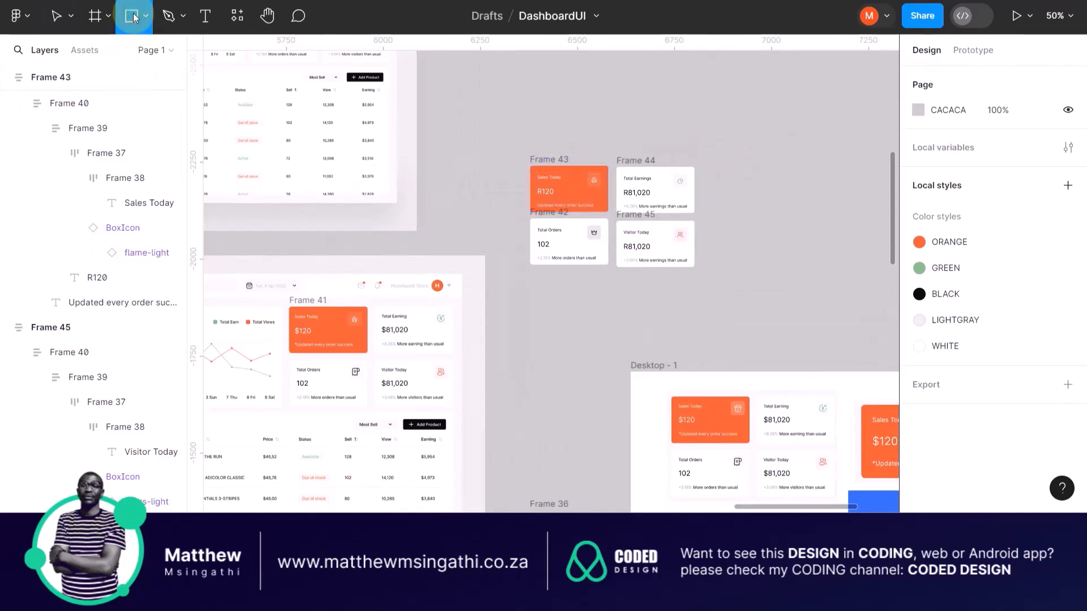
left_click_drag(475, 103, 791, 317)
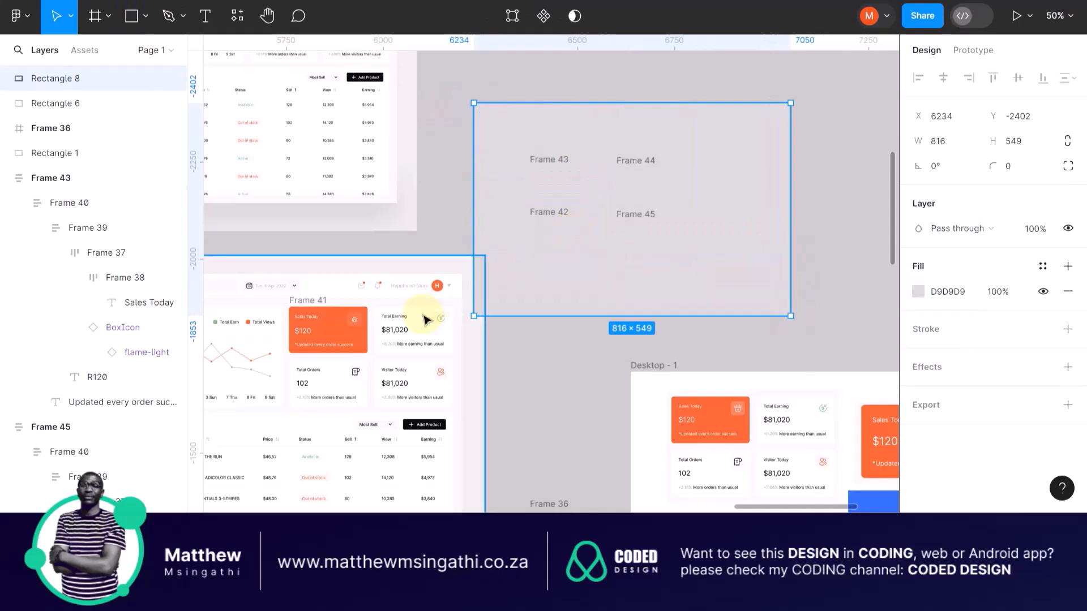
- Fill the new rectangle with F8F8F9, sampled from the dashboard's light background beside the Total Earning card
scroll(424, 316, "up", 5)
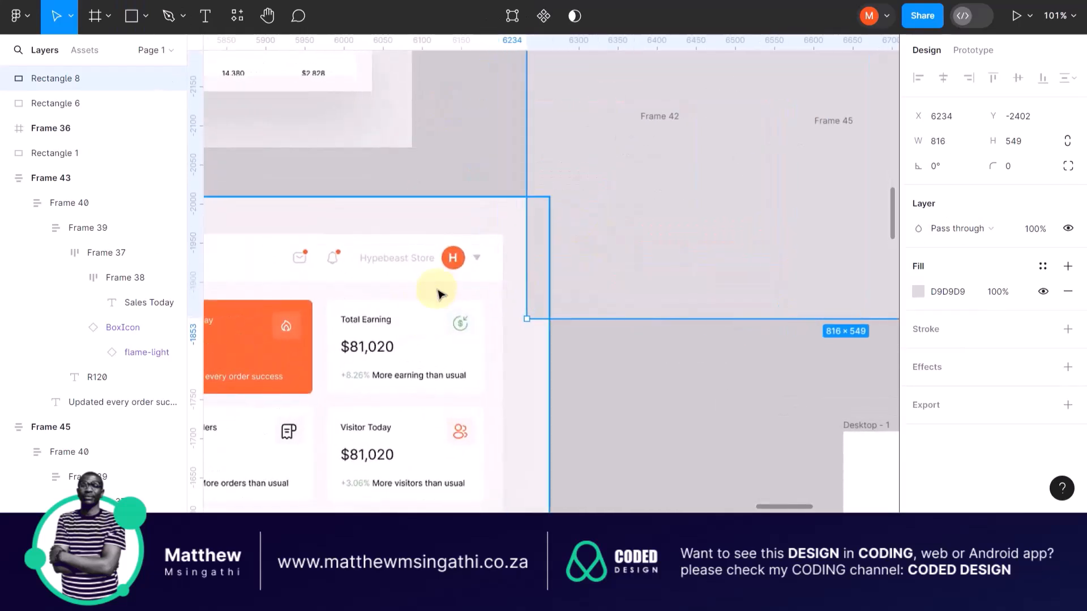
scroll(440, 291, "up", 8)
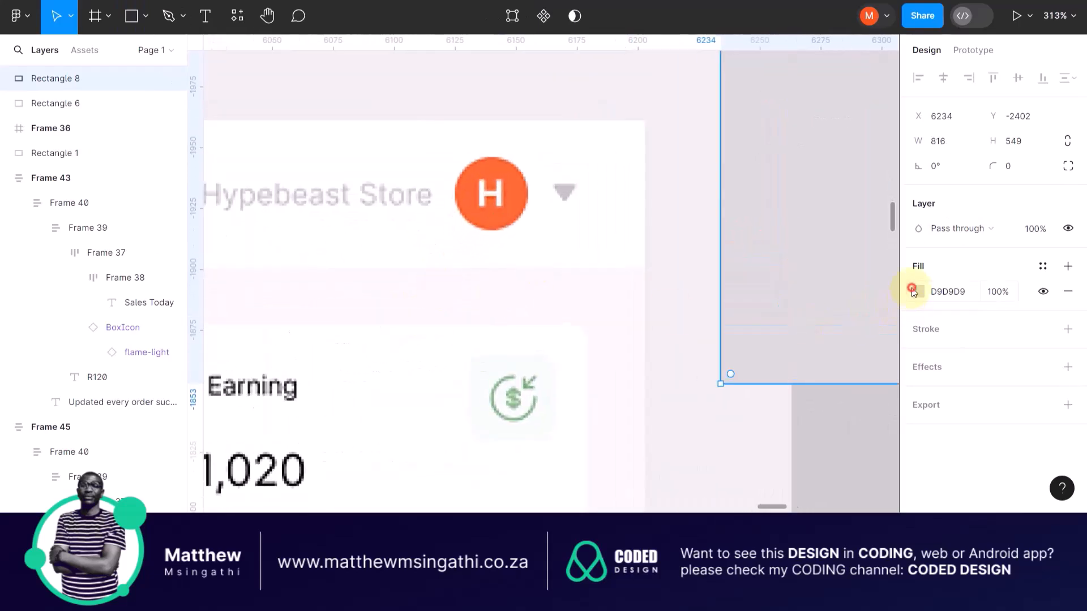
left_click(913, 292)
left_click(735, 326)
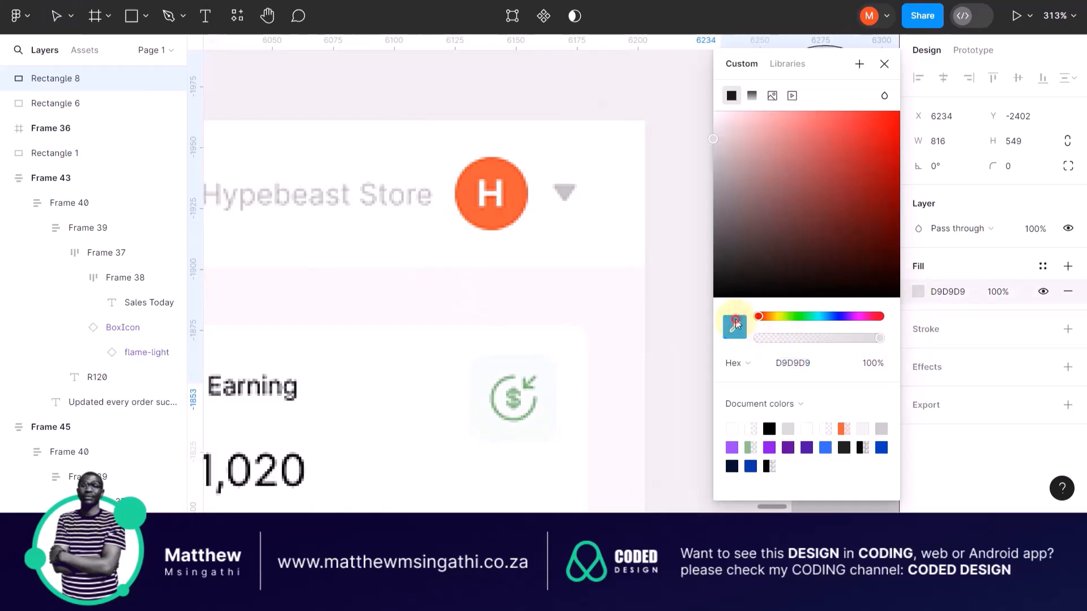
left_click(541, 288)
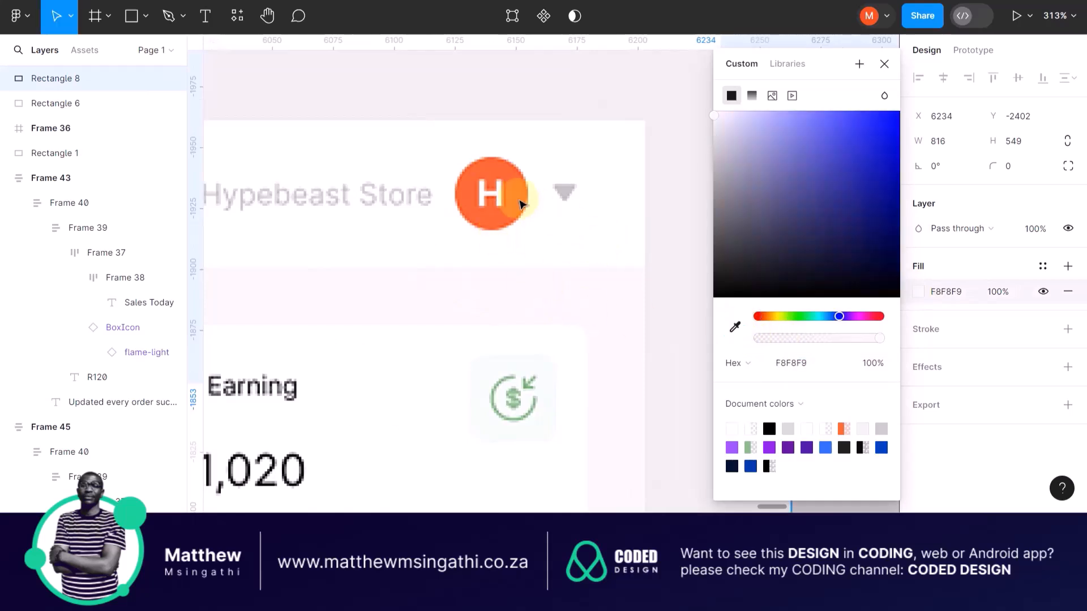
- Send the new background rectangle to the back, behind the four stat cards, and deselect it
scroll(524, 207, "down", 10)
scroll(519, 202, "down", 3)
scroll(570, 161, "right", 5)
right_click(571, 160)
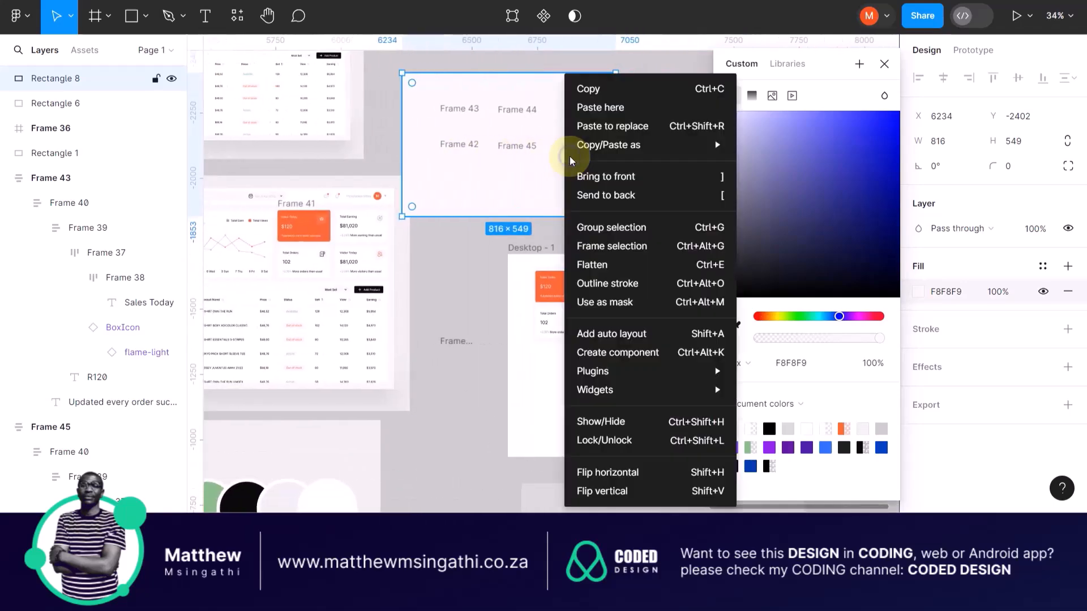
left_click(614, 195)
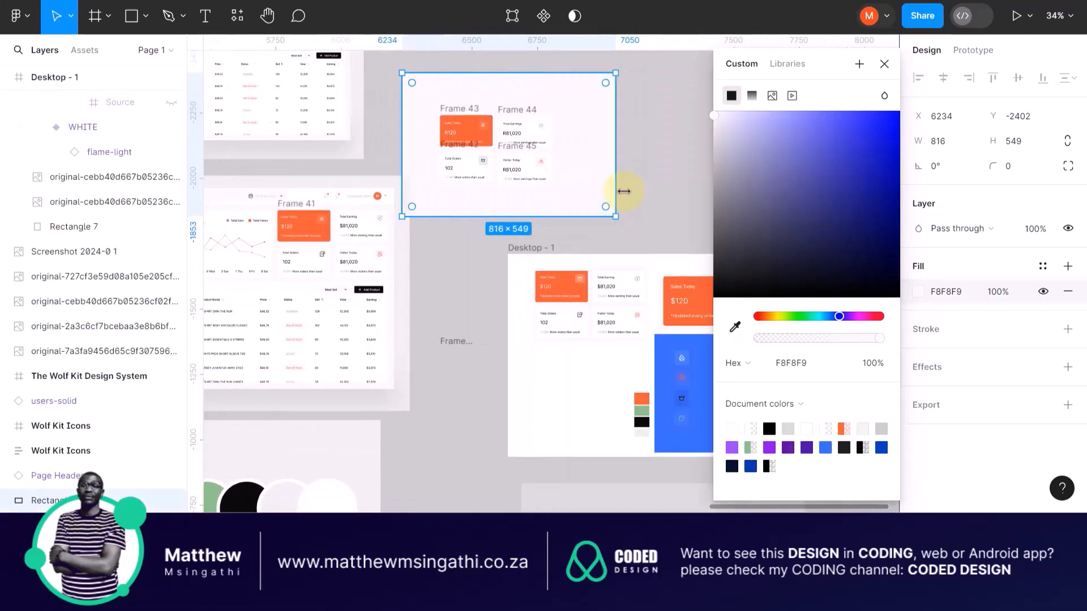
left_click(628, 190)
- Darken the fill of the background rectangle behind the four stat cards slightly to F3F3F3
scroll(571, 175, "up", 10)
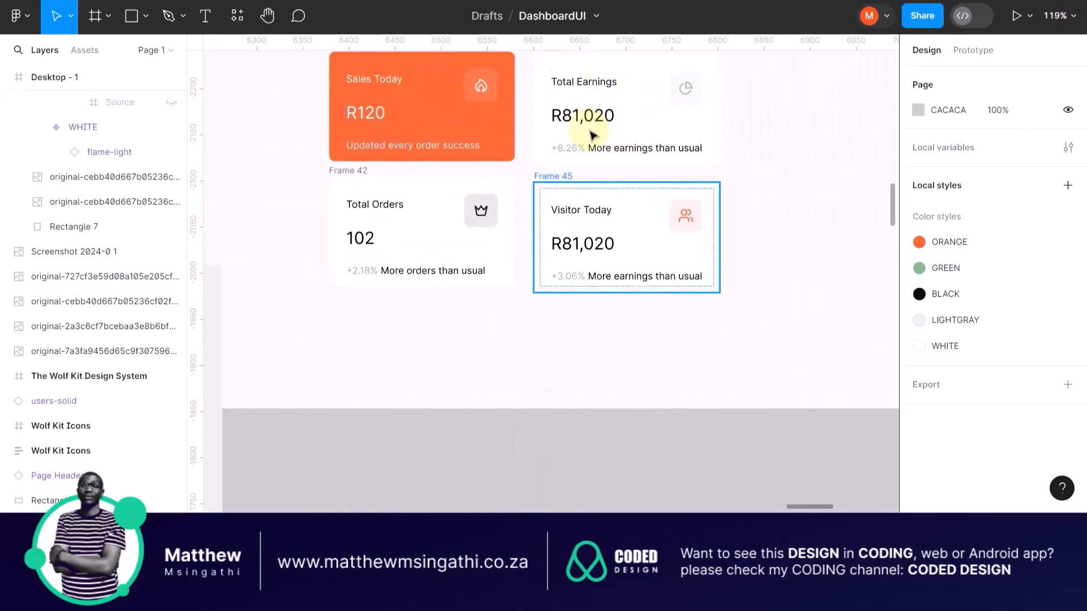
scroll(570, 162, "down", 5)
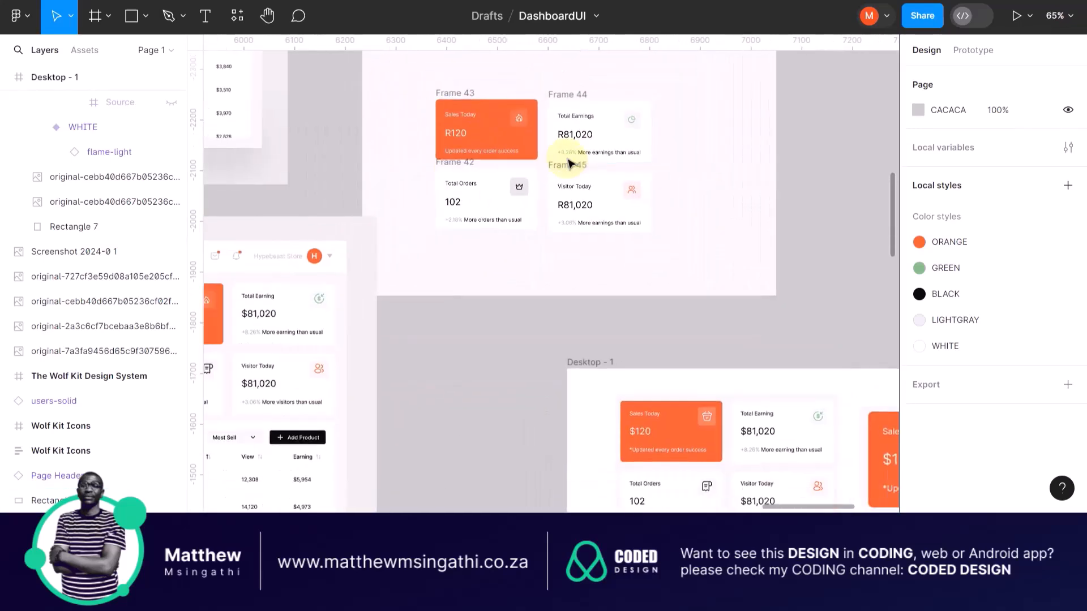
scroll(569, 164, "up", 5)
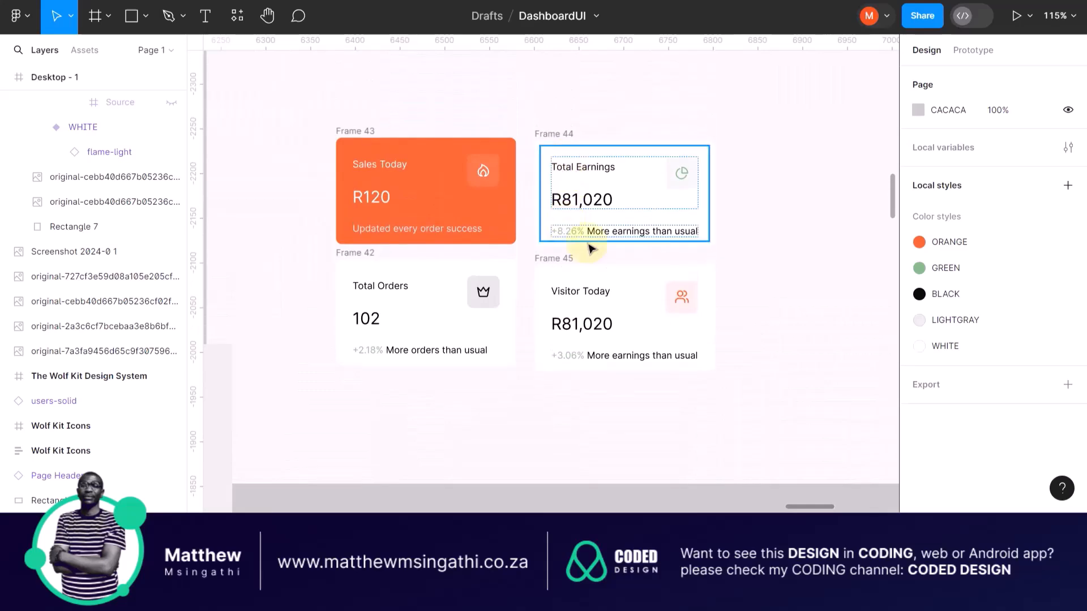
scroll(622, 195, "left", 3)
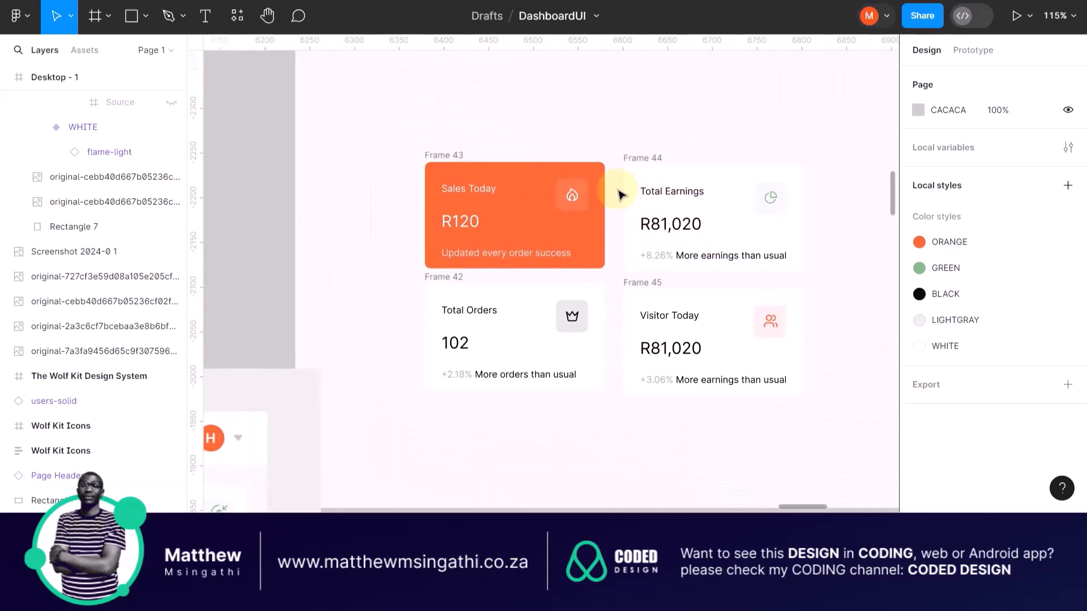
scroll(497, 248, "up", 4)
scroll(498, 244, "down", 7)
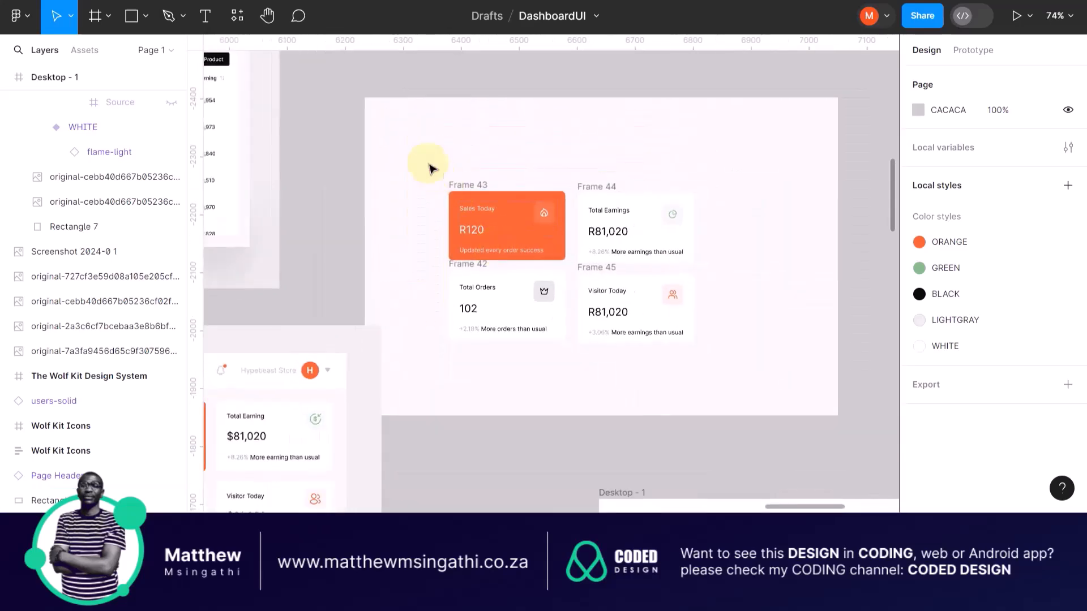
left_click(436, 177)
left_click(921, 292)
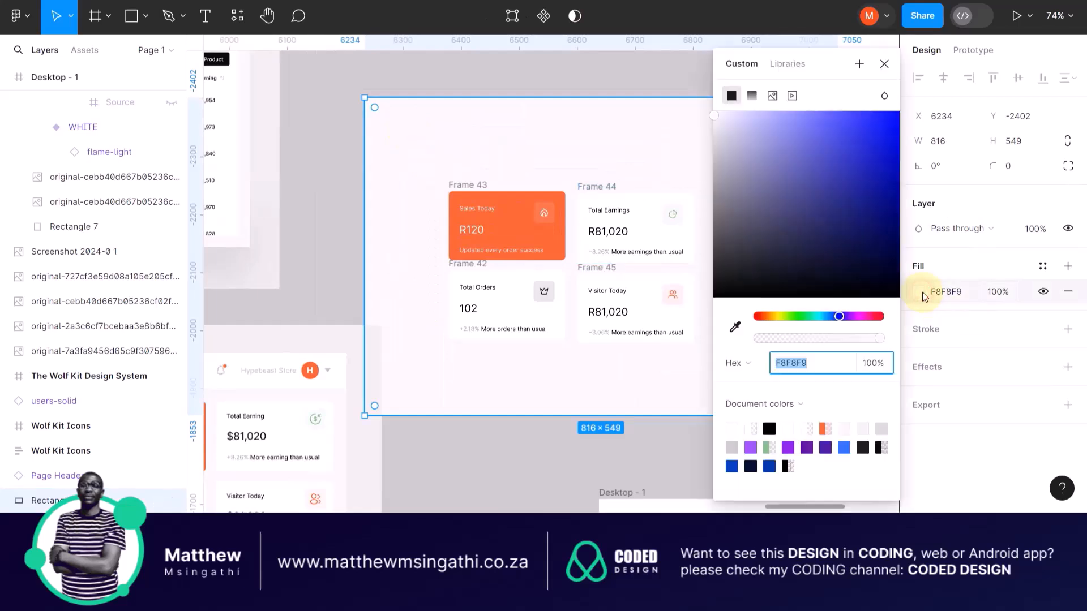
left_click(712, 114)
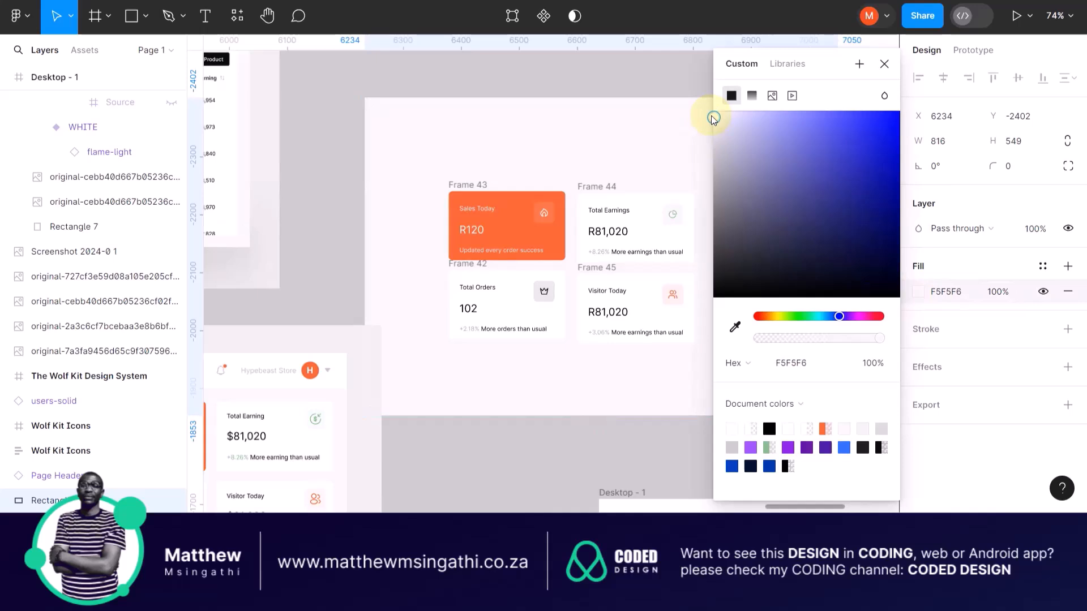
left_click_drag(711, 117, 711, 121)
- Combine the new Sales Today and Total Earnings cards into one horizontal auto layout frame
scroll(604, 274, "up", 5)
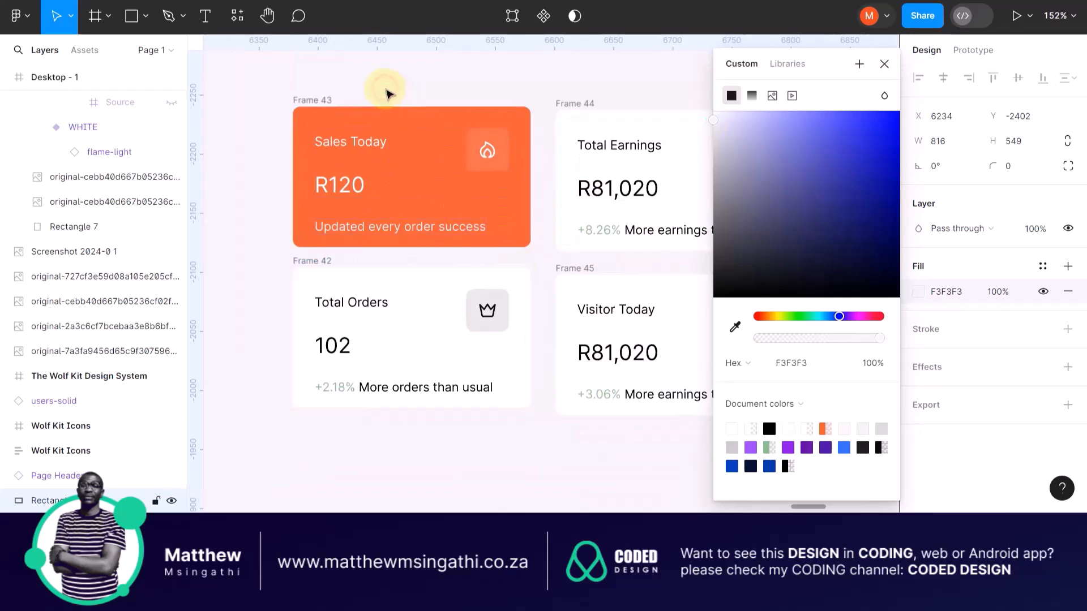
scroll(379, 93, "right", 3)
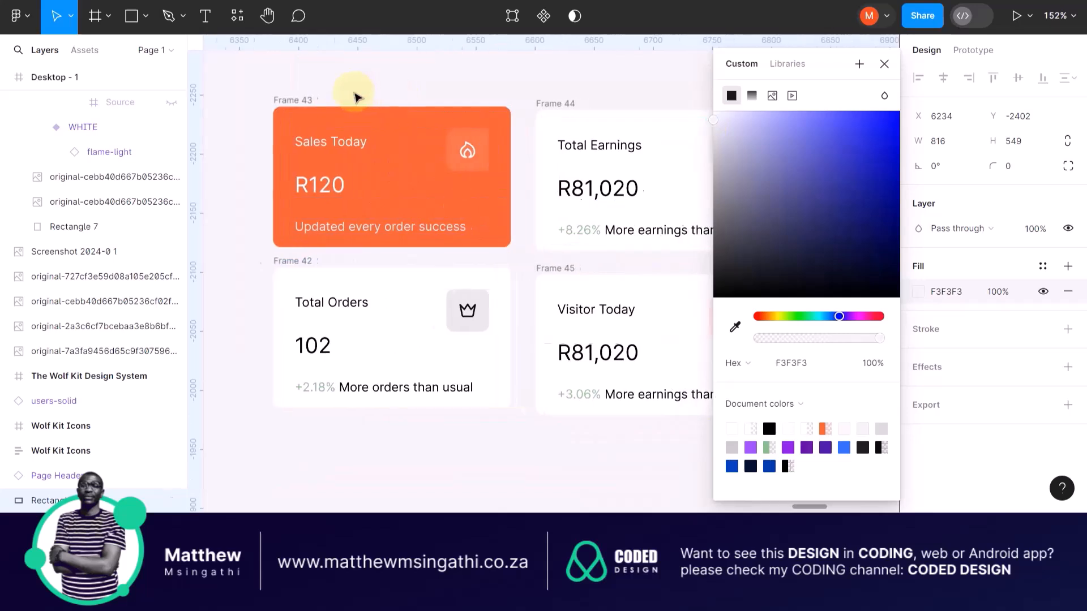
left_click(261, 100)
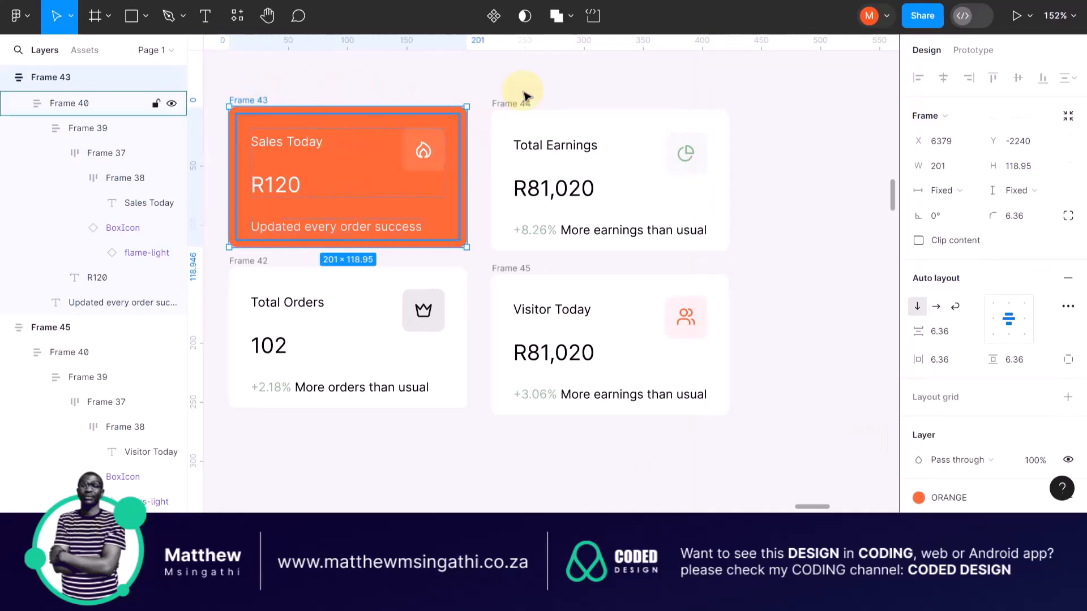
left_click(507, 104, "shift")
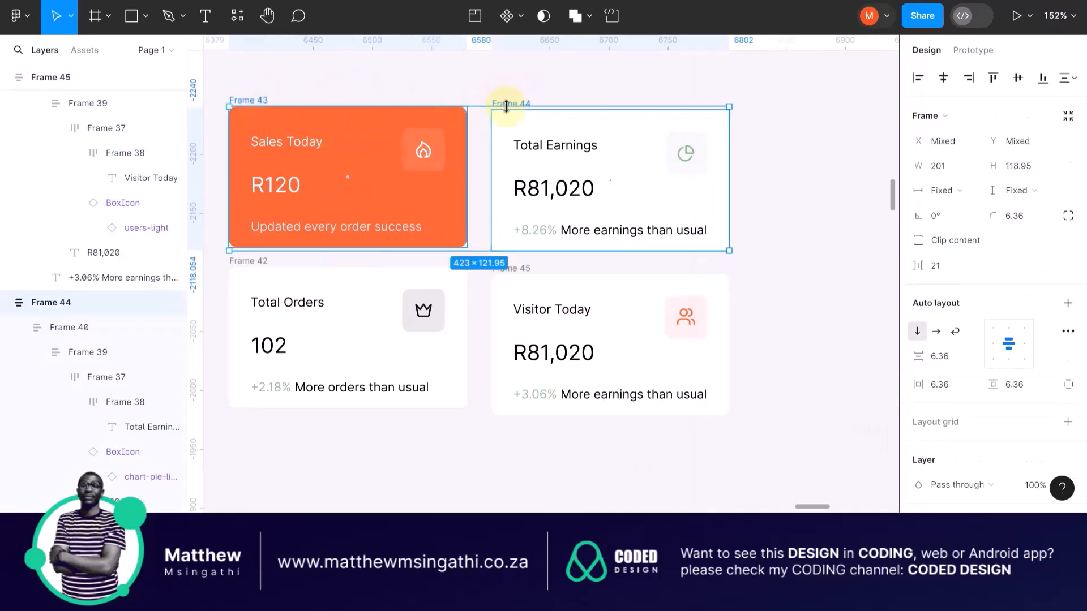
key("shift+a")
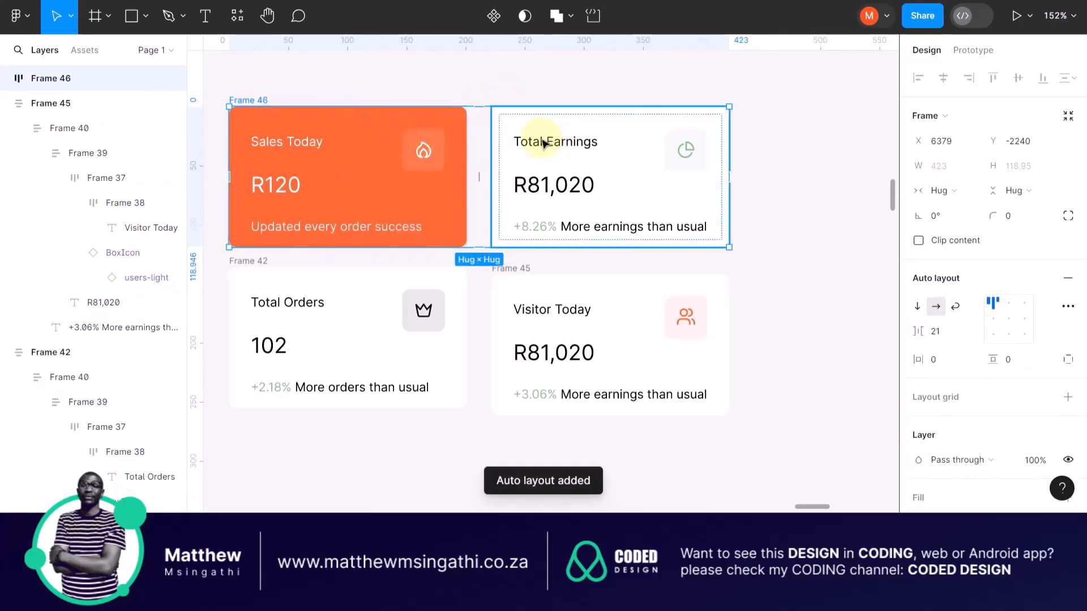
- Combine the new Total Orders and Visitor Today cards into one horizontal auto layout frame
left_click(242, 262)
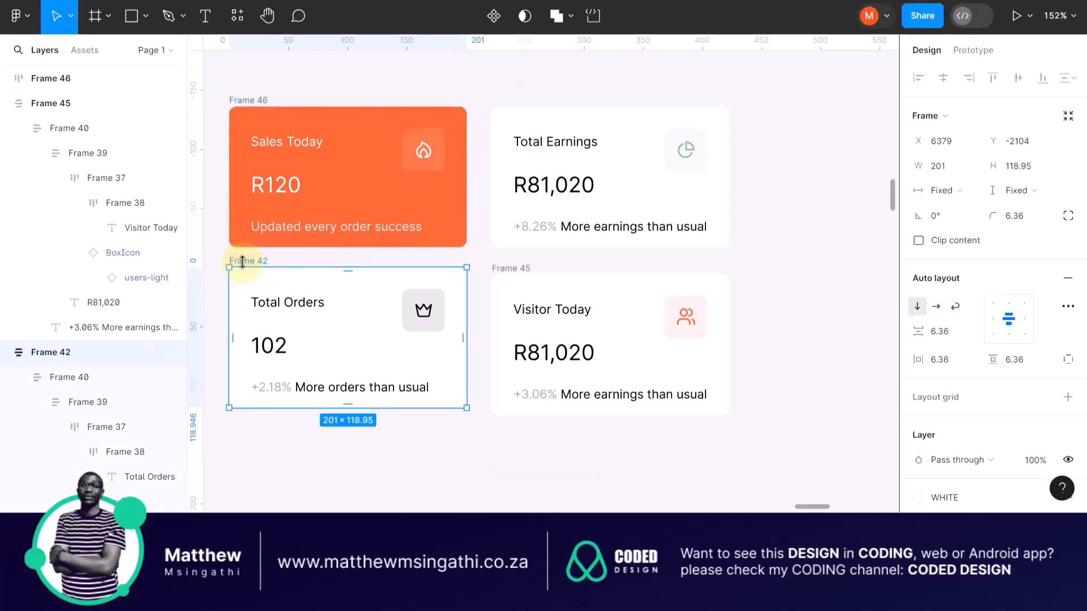
left_click(509, 266, "shift")
key("shift+a")
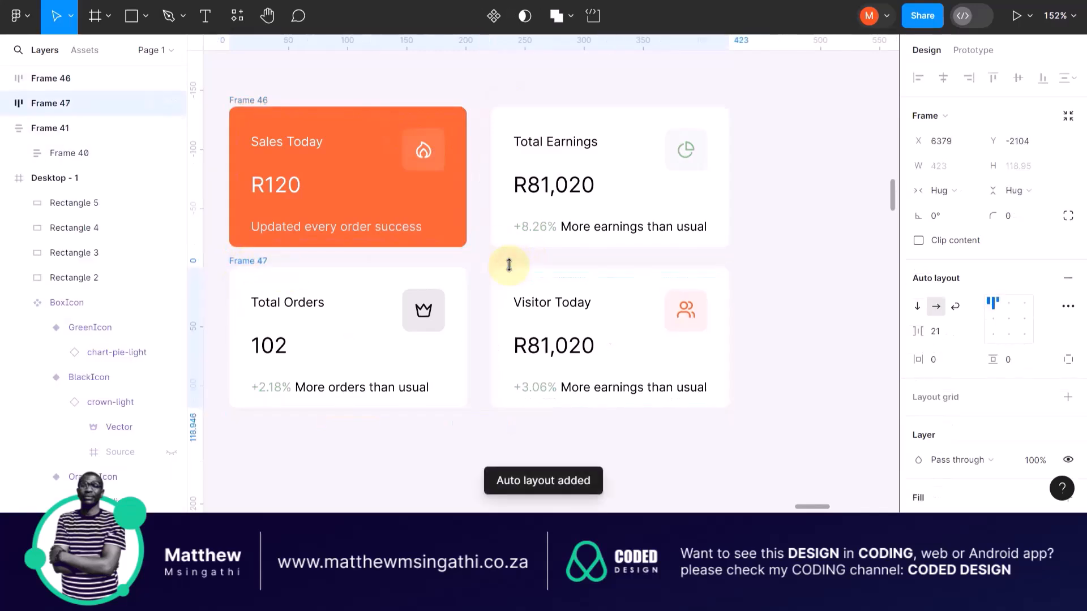
- Dismiss the low-battery warning and check the spacing between the cards in both auto layout rows
left_click(482, 178)
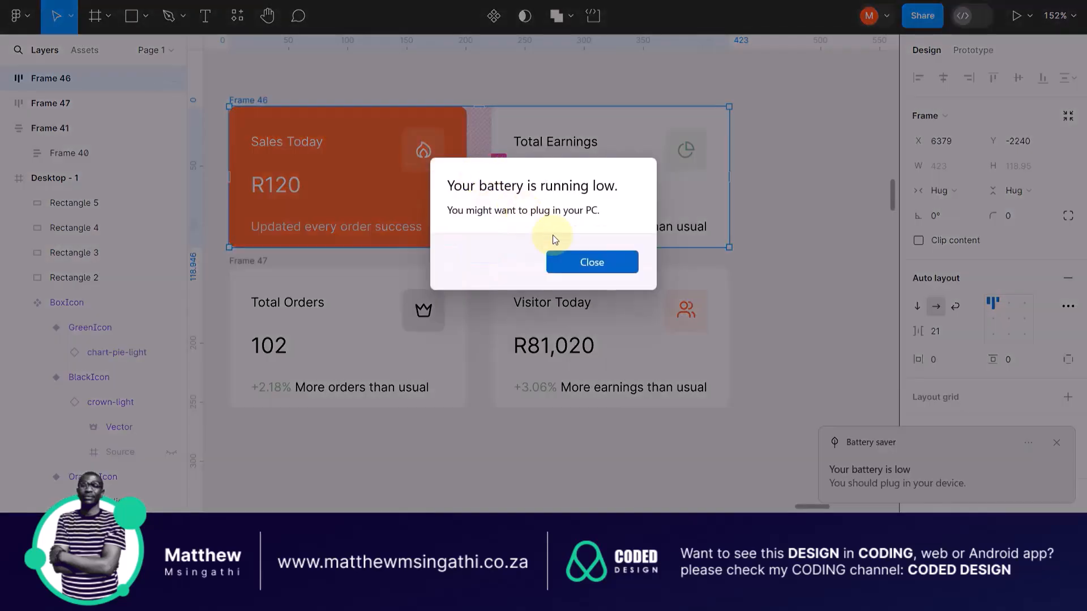
left_click(576, 259)
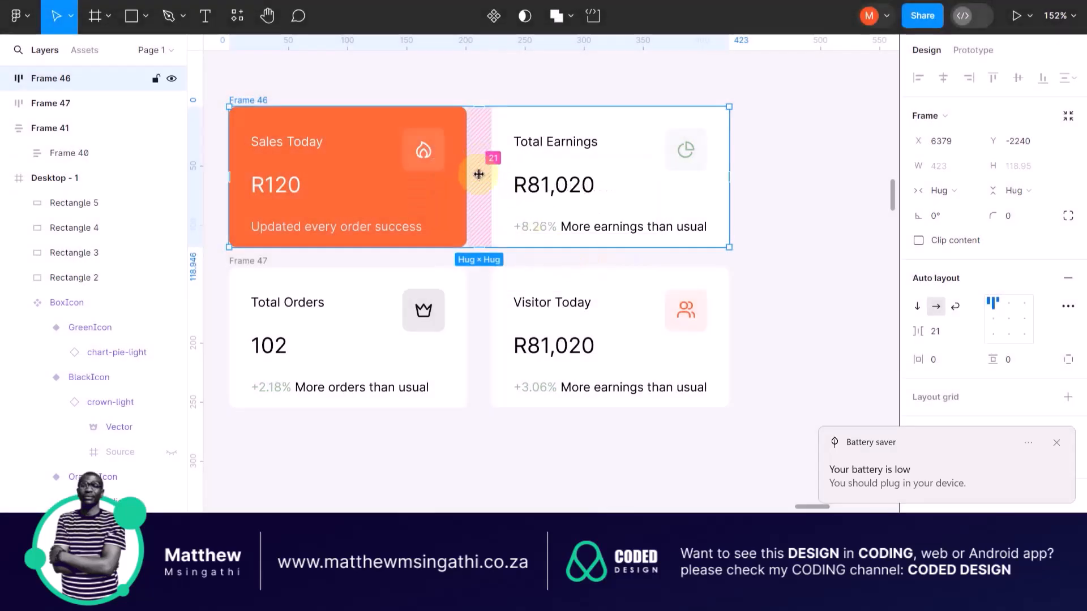
double_click(471, 324)
left_click(478, 339)
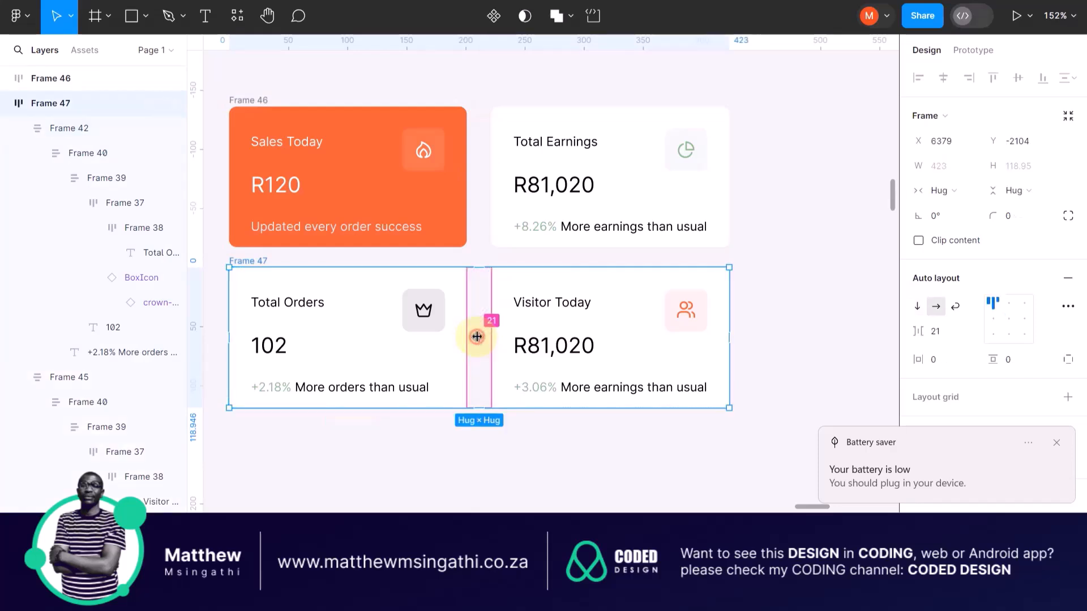
left_click(477, 337)
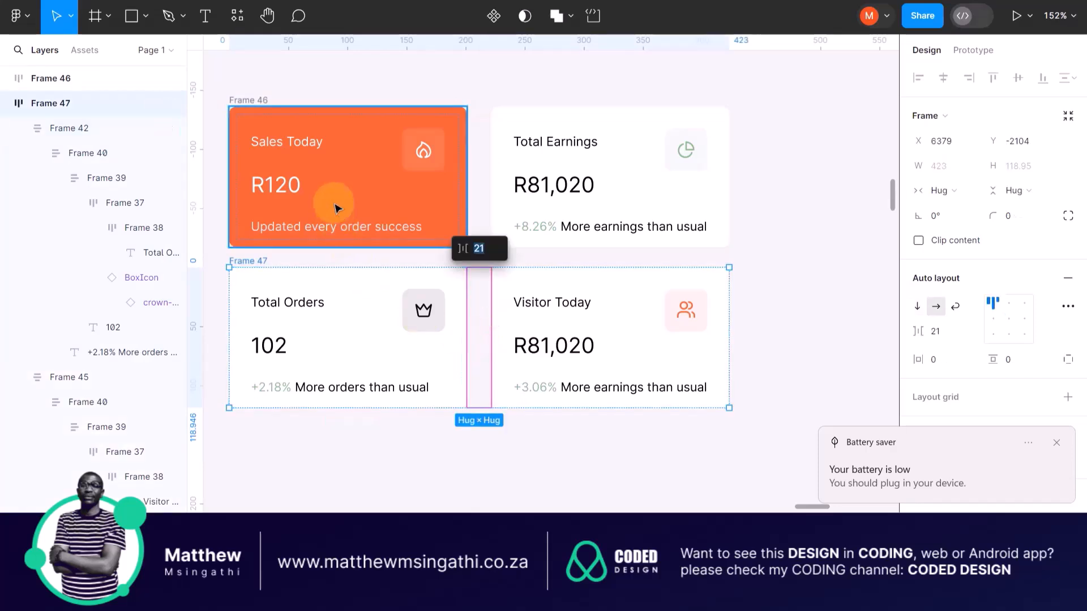
- Wrap the two rows of stat cards together in a vertical auto layout frame
left_click(248, 101)
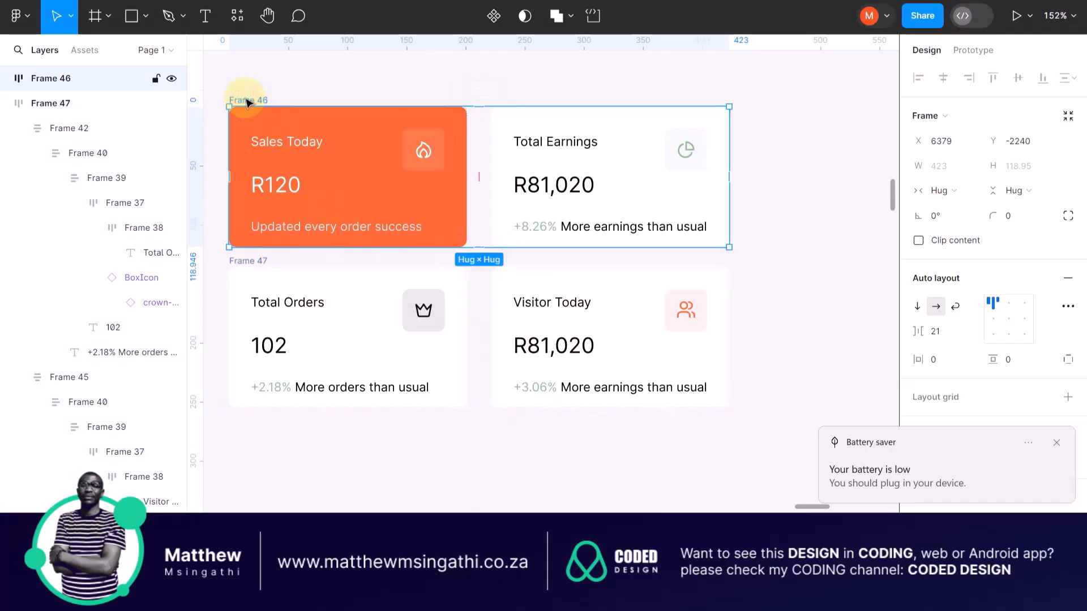
left_click(244, 264, "shift")
key("shift+a")
scroll(528, 155, "down", 5, "ctrl")
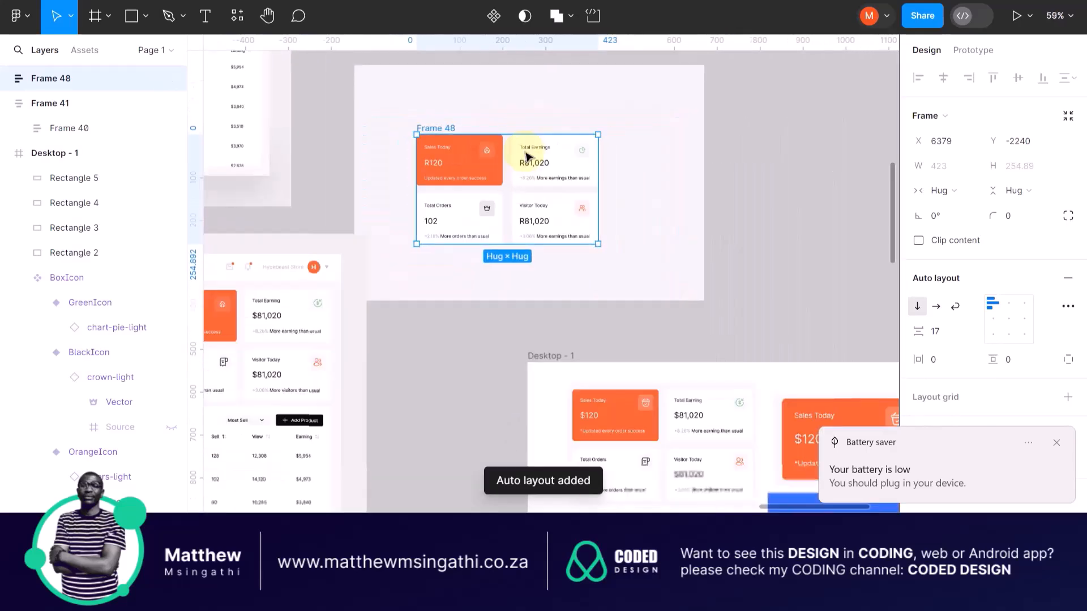
left_click(673, 166)
- Delete the recreated Sales Today card with the flame icon that covers the original on the dashboard
scroll(446, 218, "left", 5)
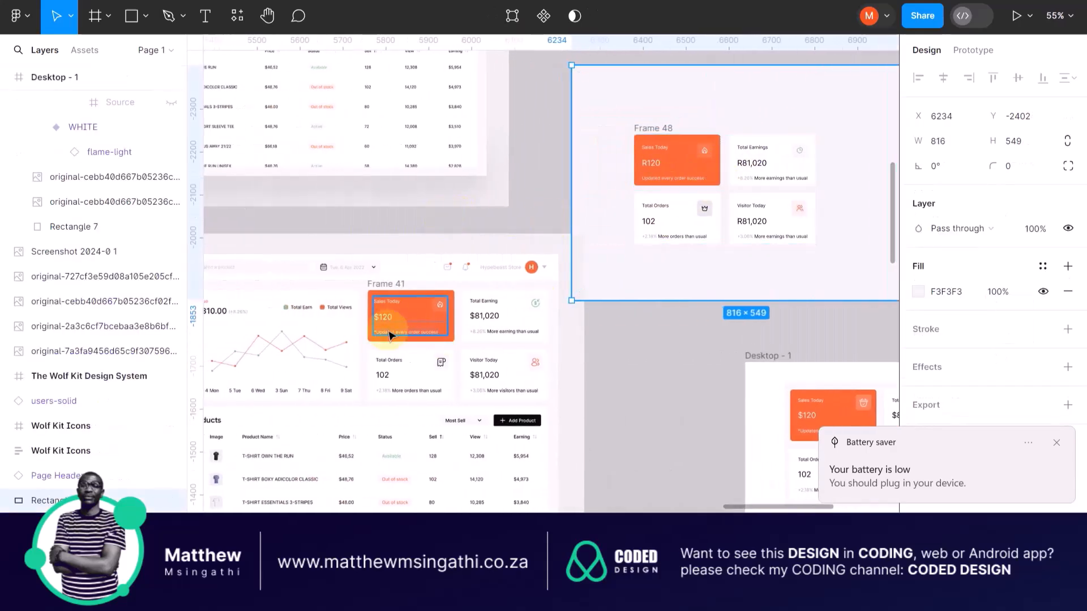
scroll(416, 356, "up", 5, "ctrl")
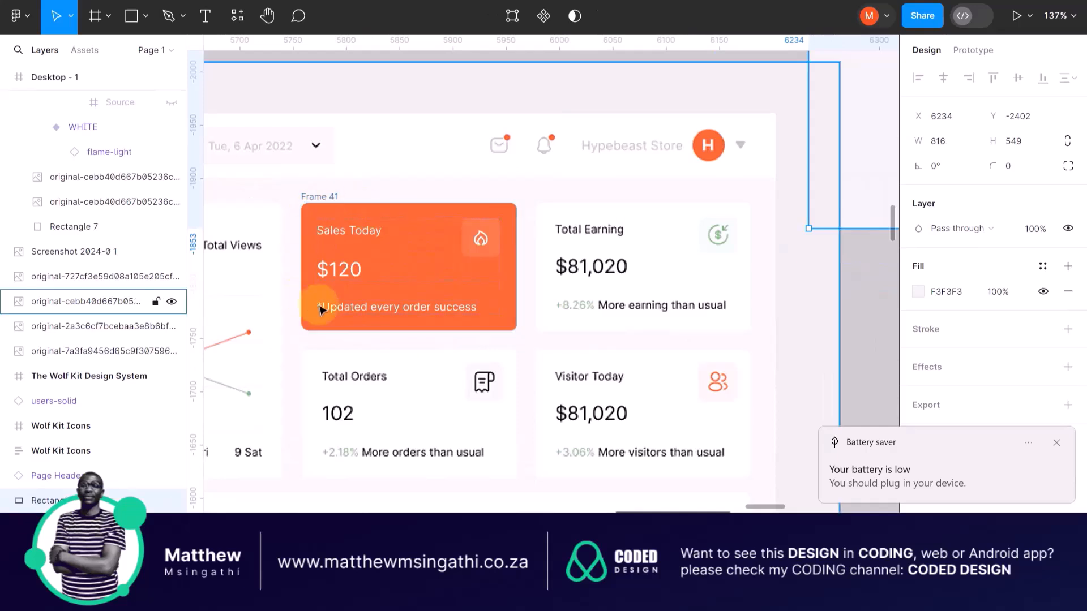
left_click(316, 201)
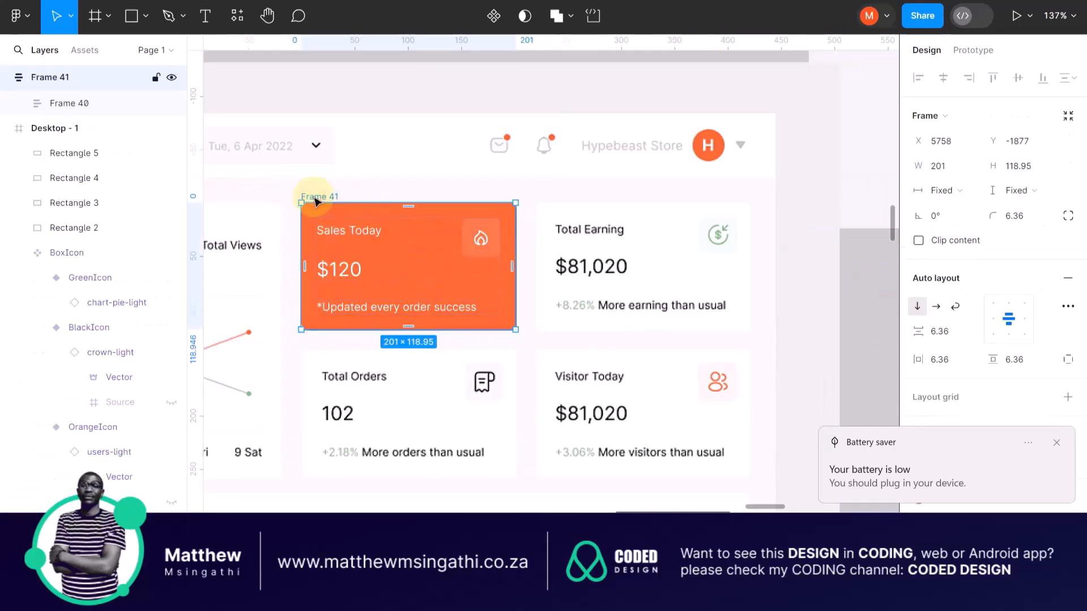
key("Delete")
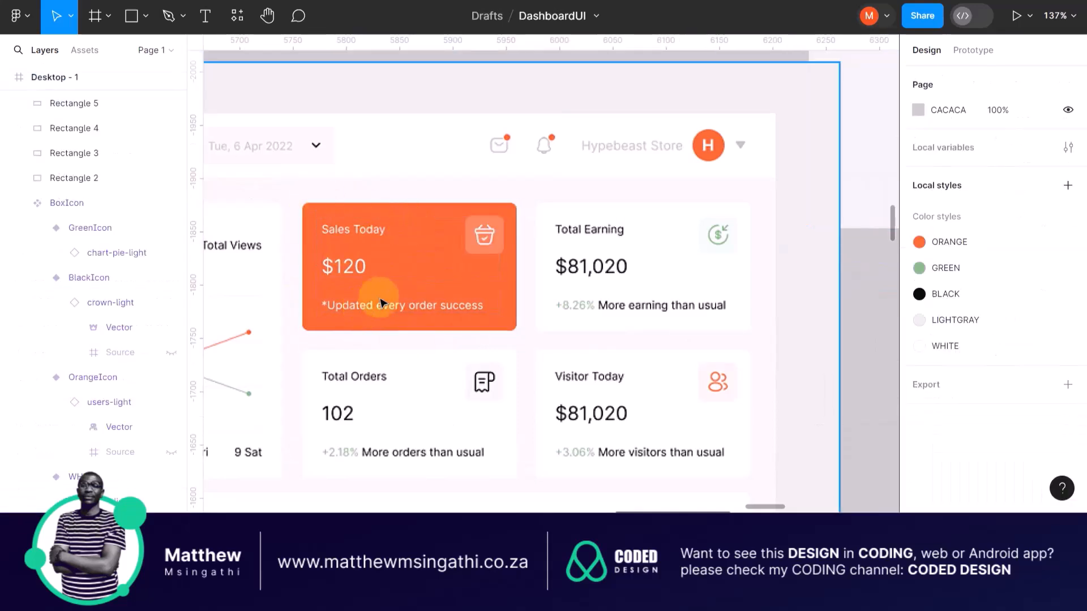
scroll(449, 305, "down", 5)
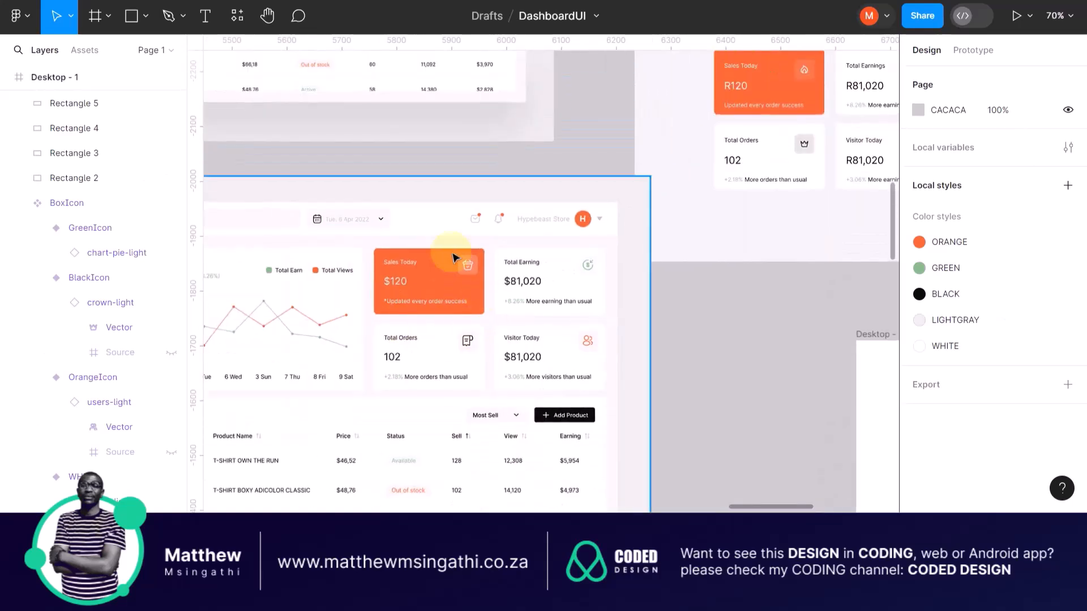